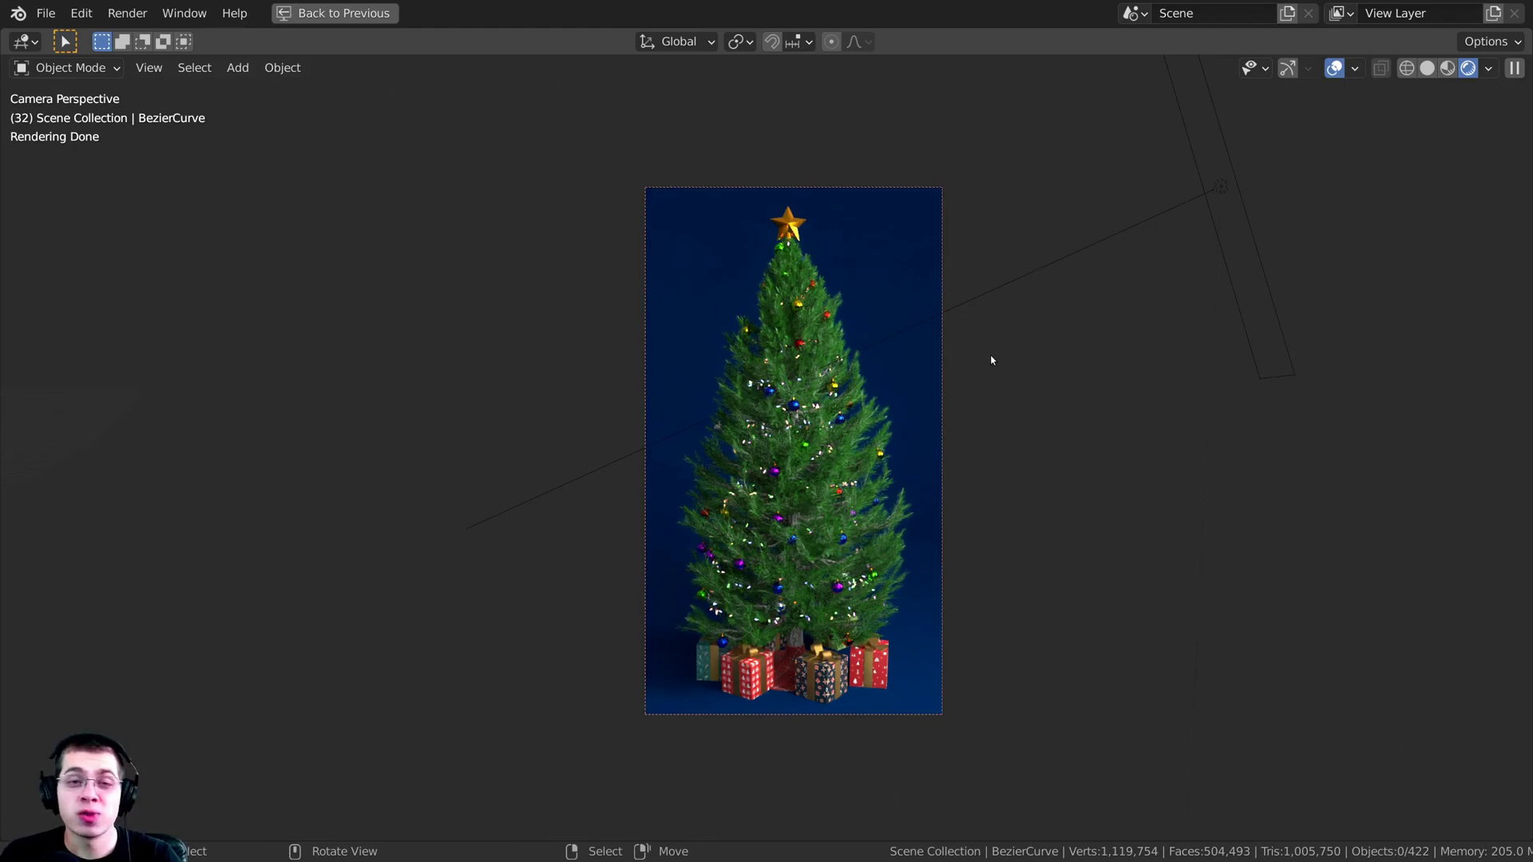
# - Examine the finished Christmas tree scene up close, from the star and ornaments down to the wrapped presents at the base
pyautogui.scroll(2, 1010, 379)
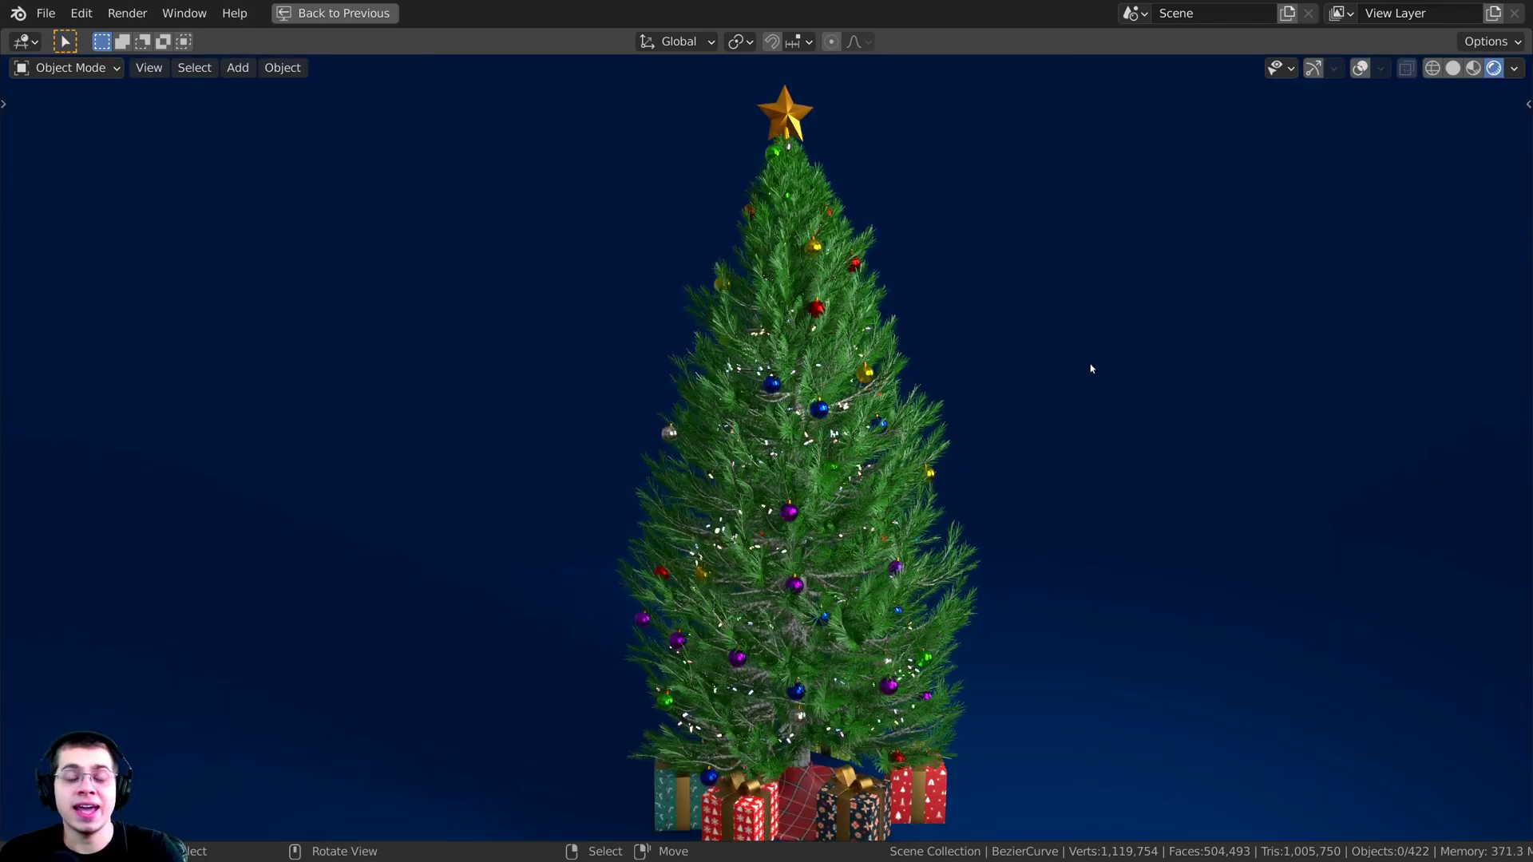
pyautogui.scroll(2, 934, 316)
pyautogui.keyDown('shift'); pyautogui.moveTo(930, 415); pyautogui.dragTo(917, 264, button='middle'); pyautogui.keyUp('shift')
pyautogui.scroll(2, 930, 275)
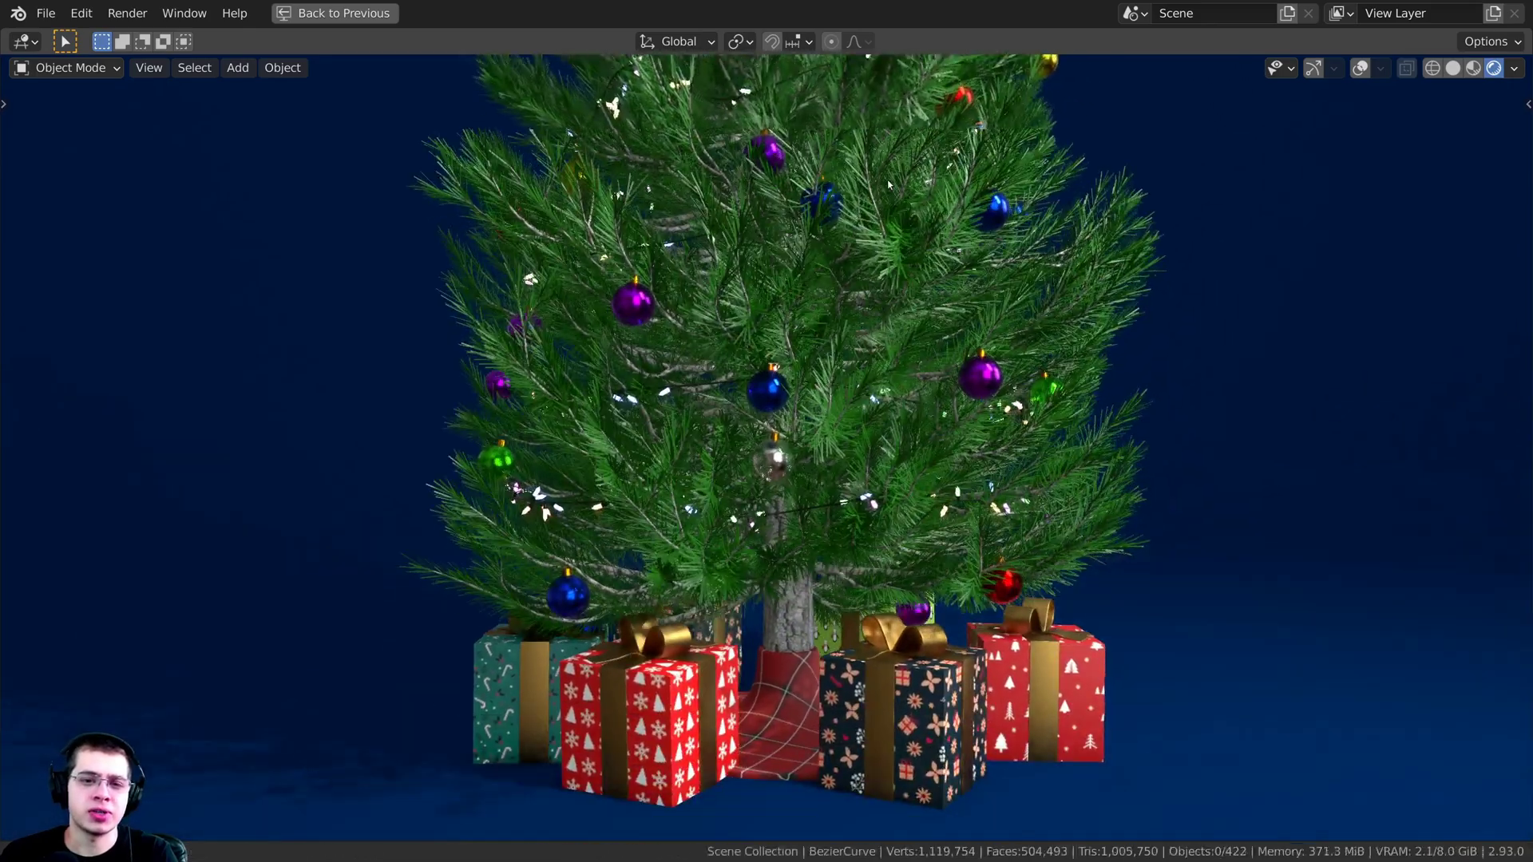
pyautogui.scroll(1, 917, 265)
pyautogui.scroll(-2, 918, 260)
pyautogui.keyDown('shift'); pyautogui.moveTo(930, 76); pyautogui.dragTo(919, 419, button='middle'); pyautogui.keyUp('shift')
pyautogui.scroll(-1, 922, 399)
pyautogui.keyDown('shift'); pyautogui.moveTo(905, 81); pyautogui.dragTo(910, 348, button='middle'); pyautogui.keyUp('shift')
pyautogui.scroll(3, 924, 338)
pyautogui.keyDown('shift'); pyautogui.moveTo(902, 212); pyautogui.dragTo(875, 339, button='middle'); pyautogui.keyUp('shift')
pyautogui.scroll(-1, 886, 396)
pyautogui.keyDown('shift'); pyautogui.moveTo(893, 423); pyautogui.dragTo(878, 315, button='middle'); pyautogui.keyUp('shift')
pyautogui.scroll(1, 878, 315)
pyautogui.keyDown('shift'); pyautogui.moveTo(890, 558); pyautogui.dragTo(886, 352, button='middle'); pyautogui.keyUp('shift')
pyautogui.scroll(-1, 886, 351)
pyautogui.scroll(-2, 890, 479)
pyautogui.moveTo(898, 743)
pyautogui.keyDown('shift'); pyautogui.mouseDown(button='middle')
pyautogui.moveTo(890, 467)
pyautogui.moveTo(909, 235)
pyautogui.mouseUp(button='middle'); pyautogui.keyUp('shift')
pyautogui.scroll(2, 891, 452)
pyautogui.moveTo(888, 447)
pyautogui.mouseDown(button='middle')
pyautogui.moveTo(806, 444)
pyautogui.moveTo(884, 440)
pyautogui.moveTo(856, 289)
pyautogui.moveTo(835, 315)
pyautogui.moveTo(876, 323)
pyautogui.mouseUp(button='middle')
pyautogui.scroll(-2, 846, 299)
pyautogui.scroll(-1, 835, 320)
pyautogui.scroll(1, 867, 329)
pyautogui.keyDown('shift'); pyautogui.scroll(2, 877, 323); pyautogui.keyUp('shift')
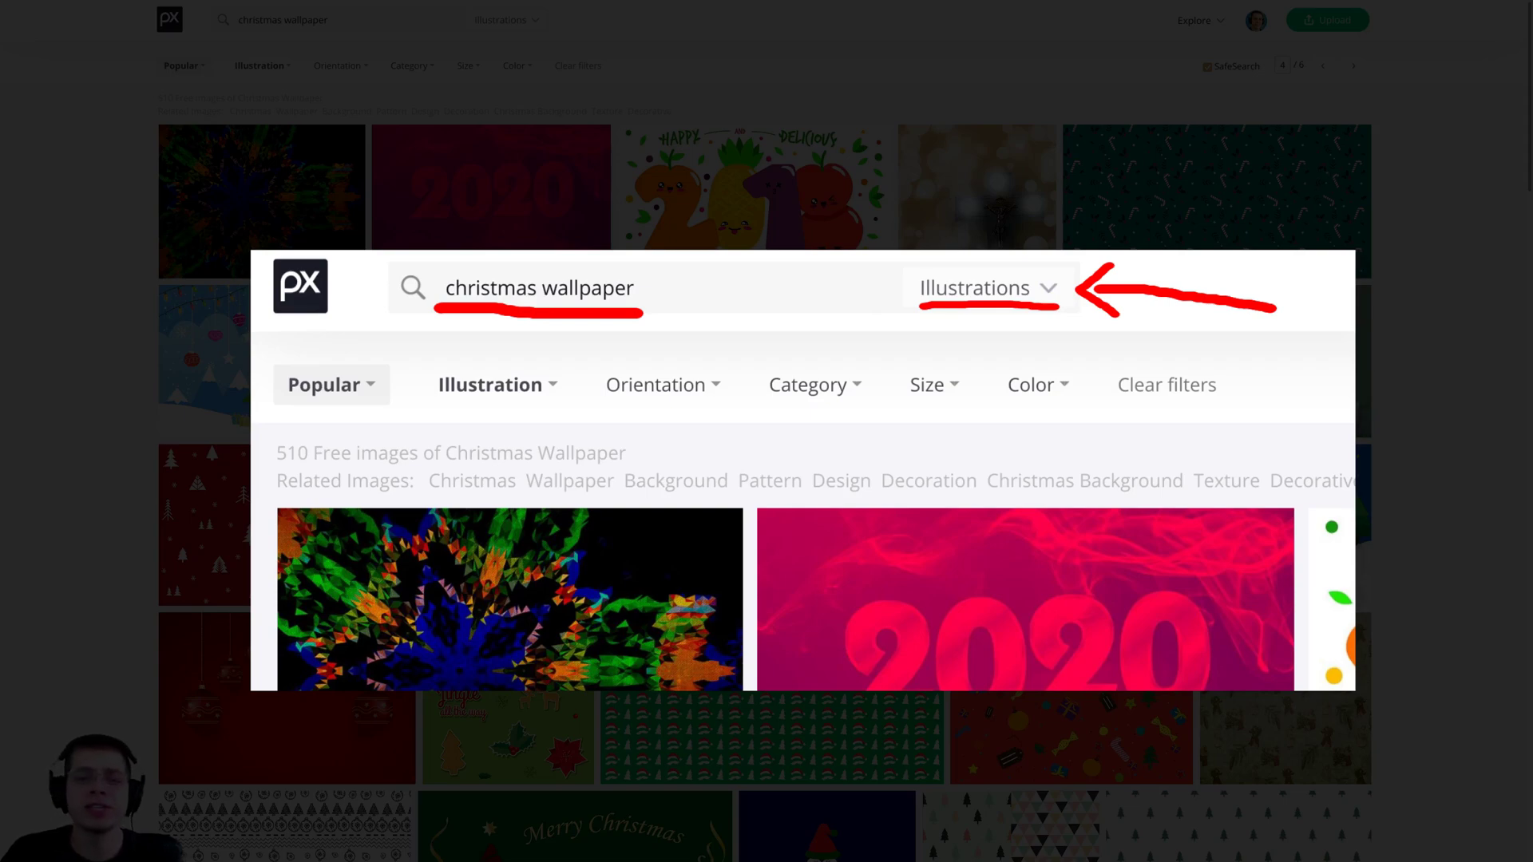
# - Browse Pixabay's illustration results for "christmas wallpaper" to look over possible pattern images
pyautogui.scroll(-10, 1138, 346)
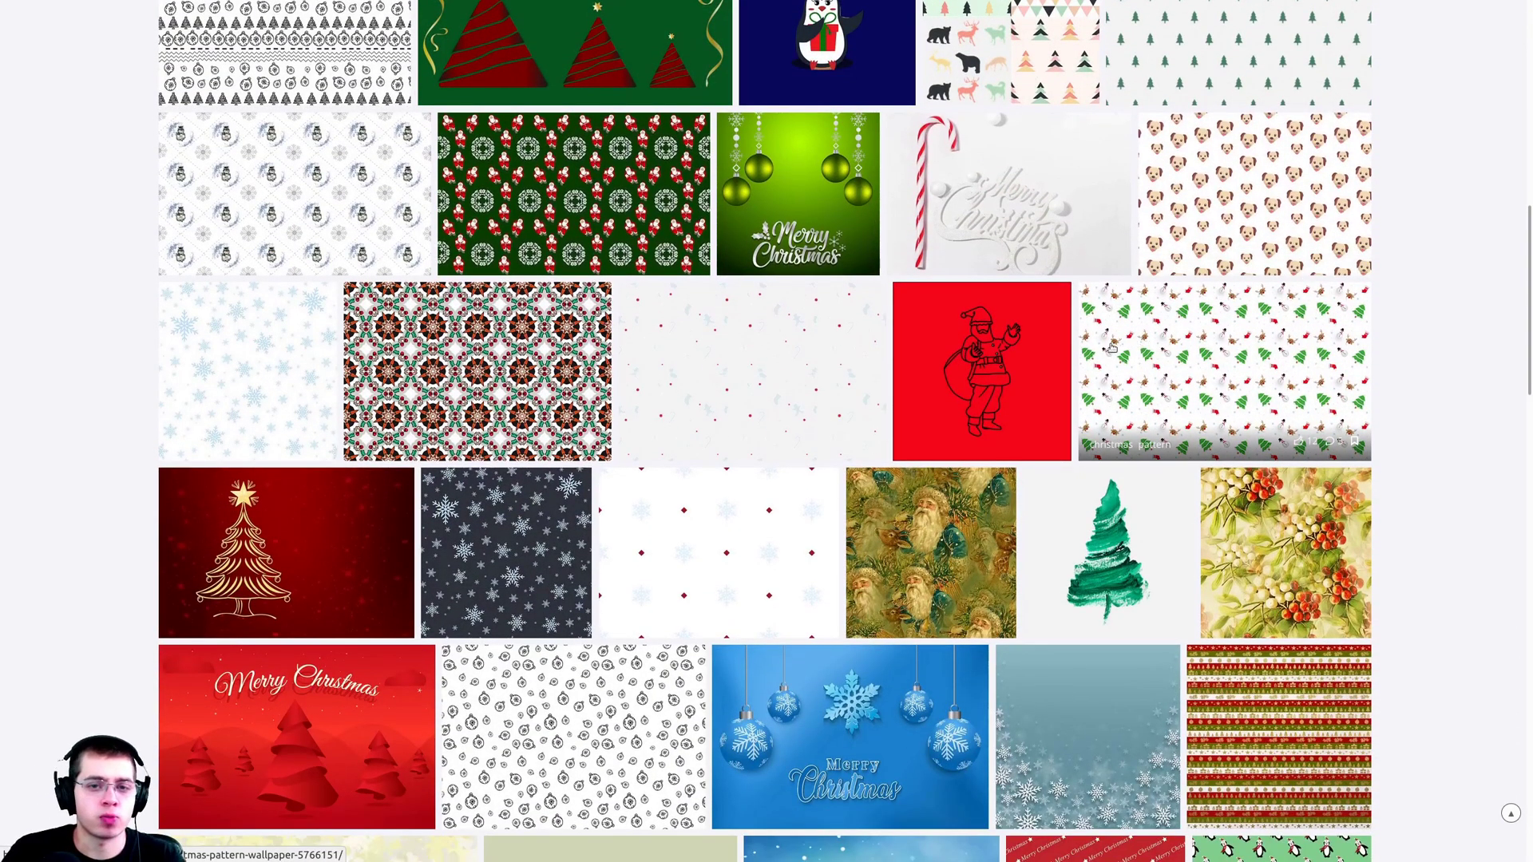
pyautogui.scroll(-2, 1098, 349)
pyautogui.scroll(-7, 612, 488)
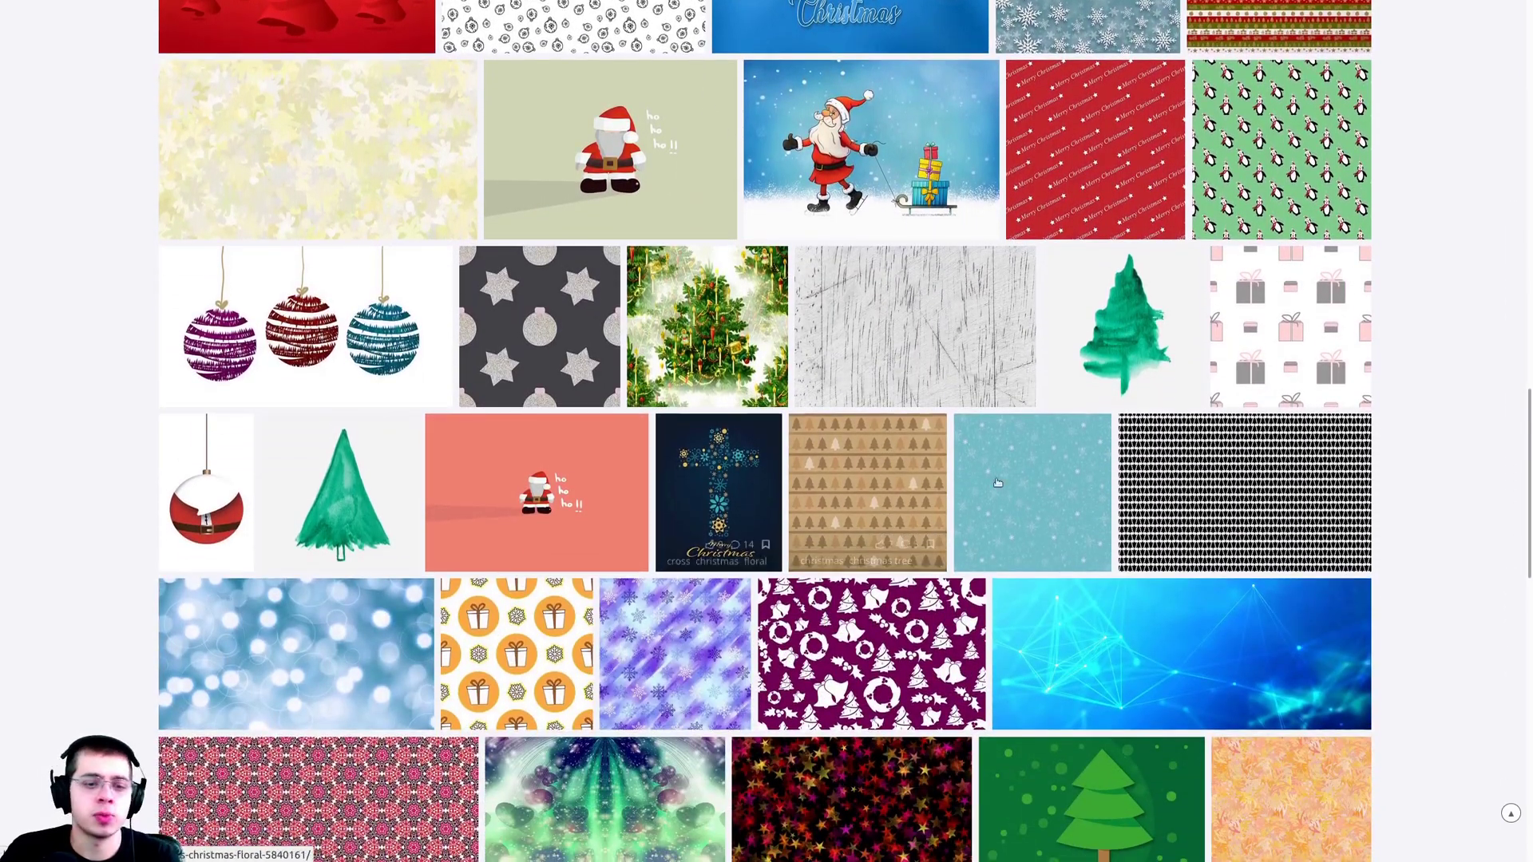
pyautogui.scroll(-3, 907, 566)
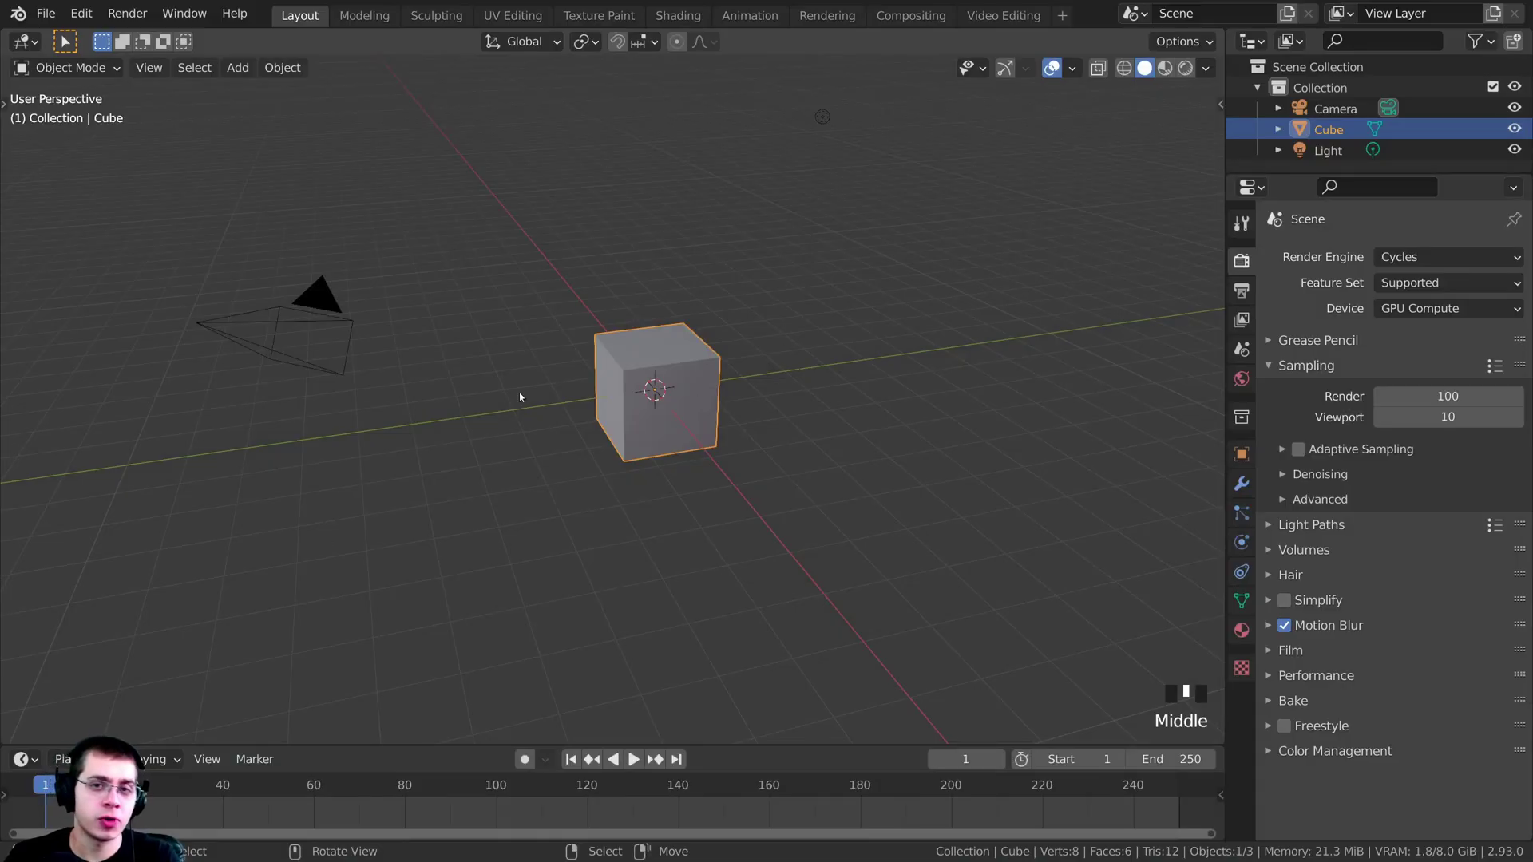
# - In Blender, delete all the default objects from the scene: the cube, camera and light
pyautogui.moveTo(519, 397); pyautogui.dragTo(672, 359, button='middle')
pyautogui.moveTo(517, 272); pyautogui.dragTo(606, 303, button='middle')
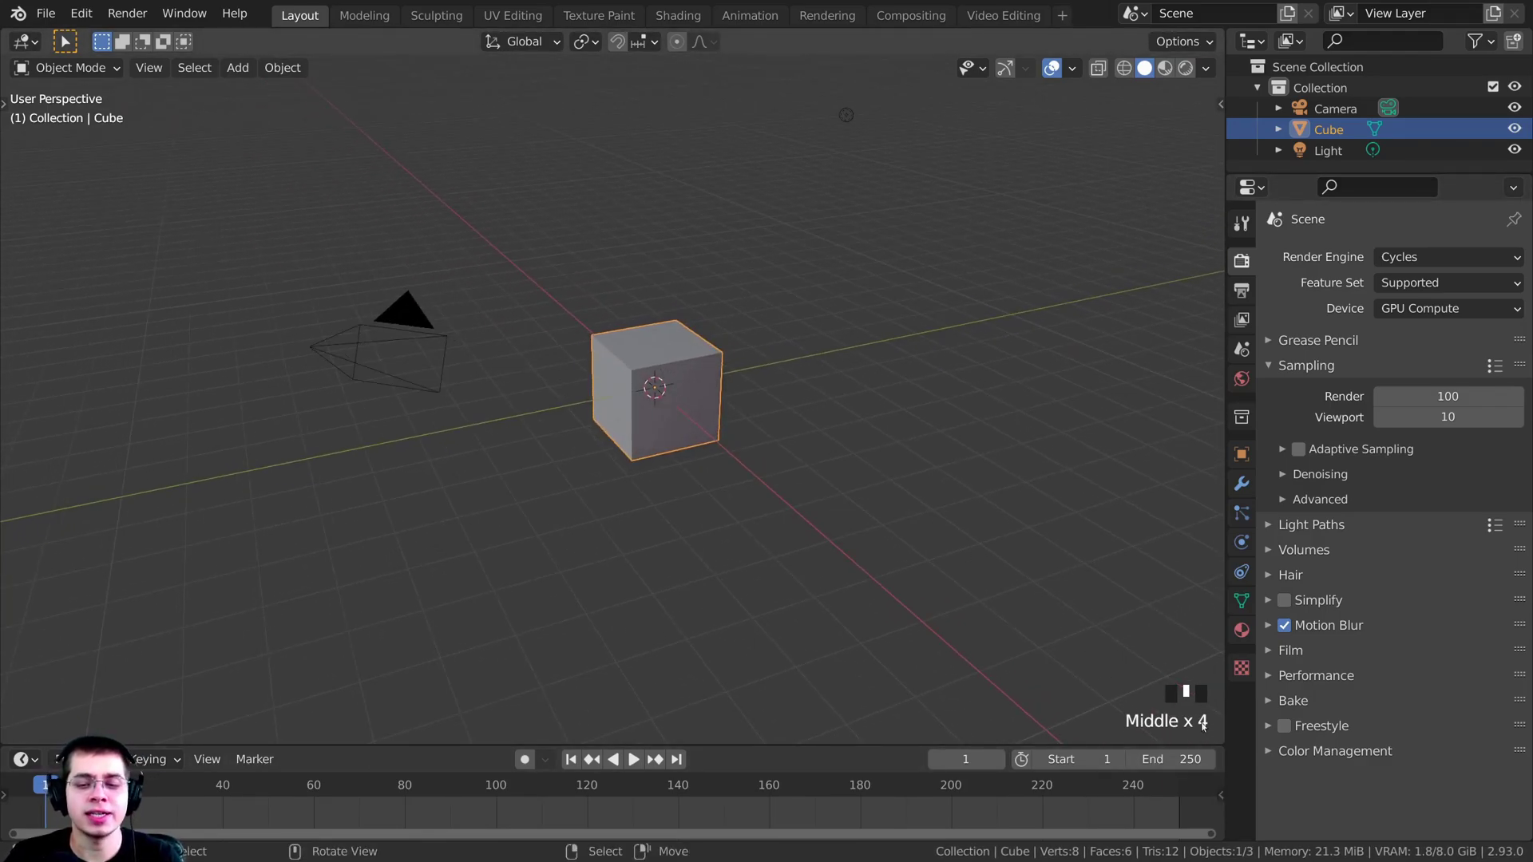
pyautogui.moveTo(958, 579)
pyautogui.mouseDown(button='middle')
pyautogui.moveTo(927, 572)
pyautogui.moveTo(953, 554)
pyautogui.mouseUp(button='middle')
pyautogui.moveTo(812, 501); pyautogui.dragTo(836, 567, button='middle')
pyautogui.press('a')
pyautogui.press('a')
pyautogui.press('a')
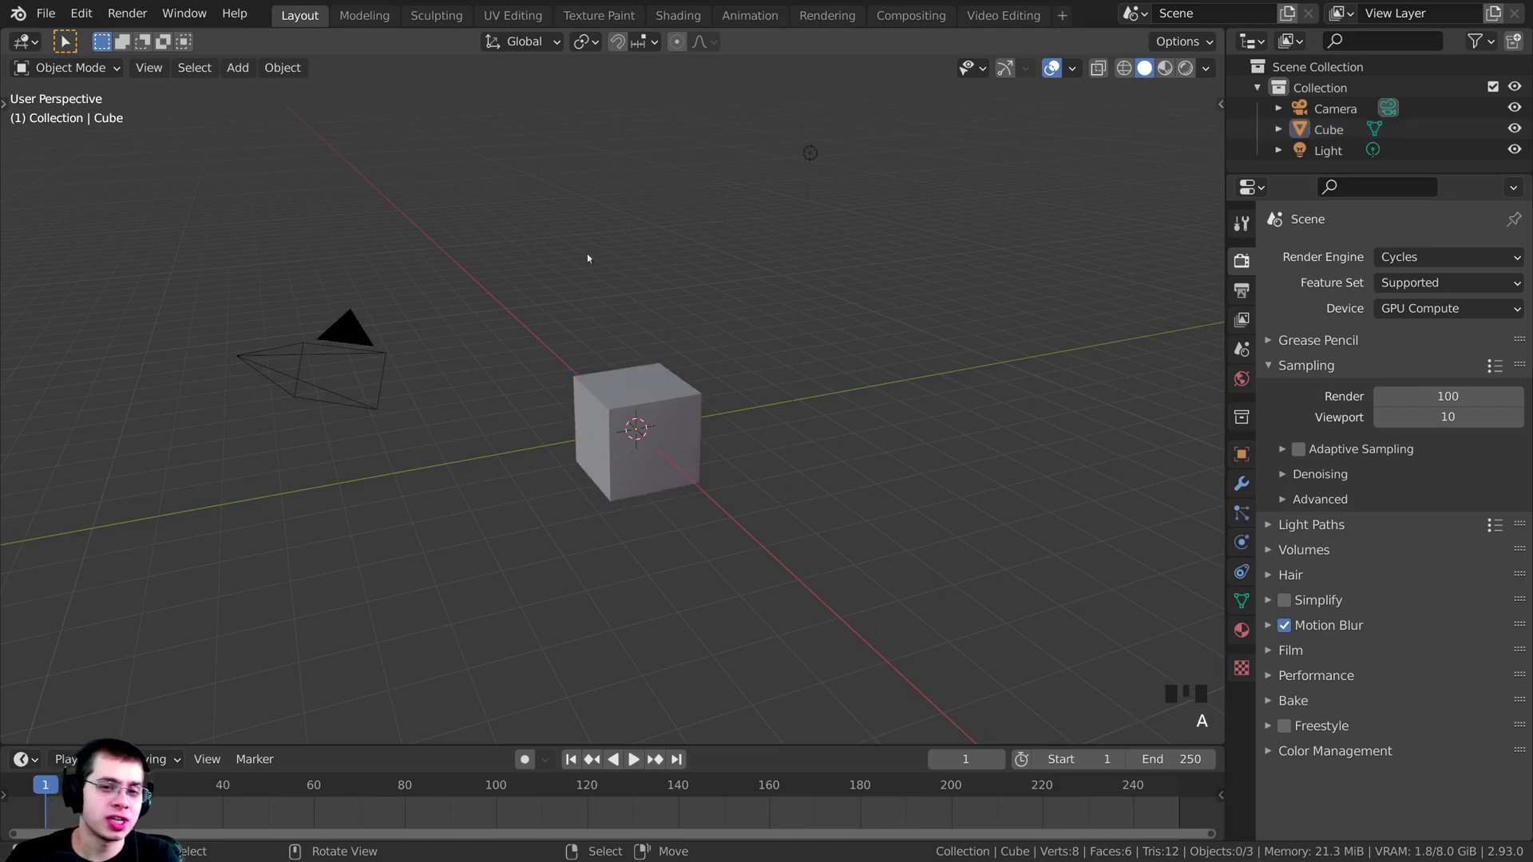
pyautogui.moveTo(907, 259); pyautogui.dragTo(958, 263, button='middle')
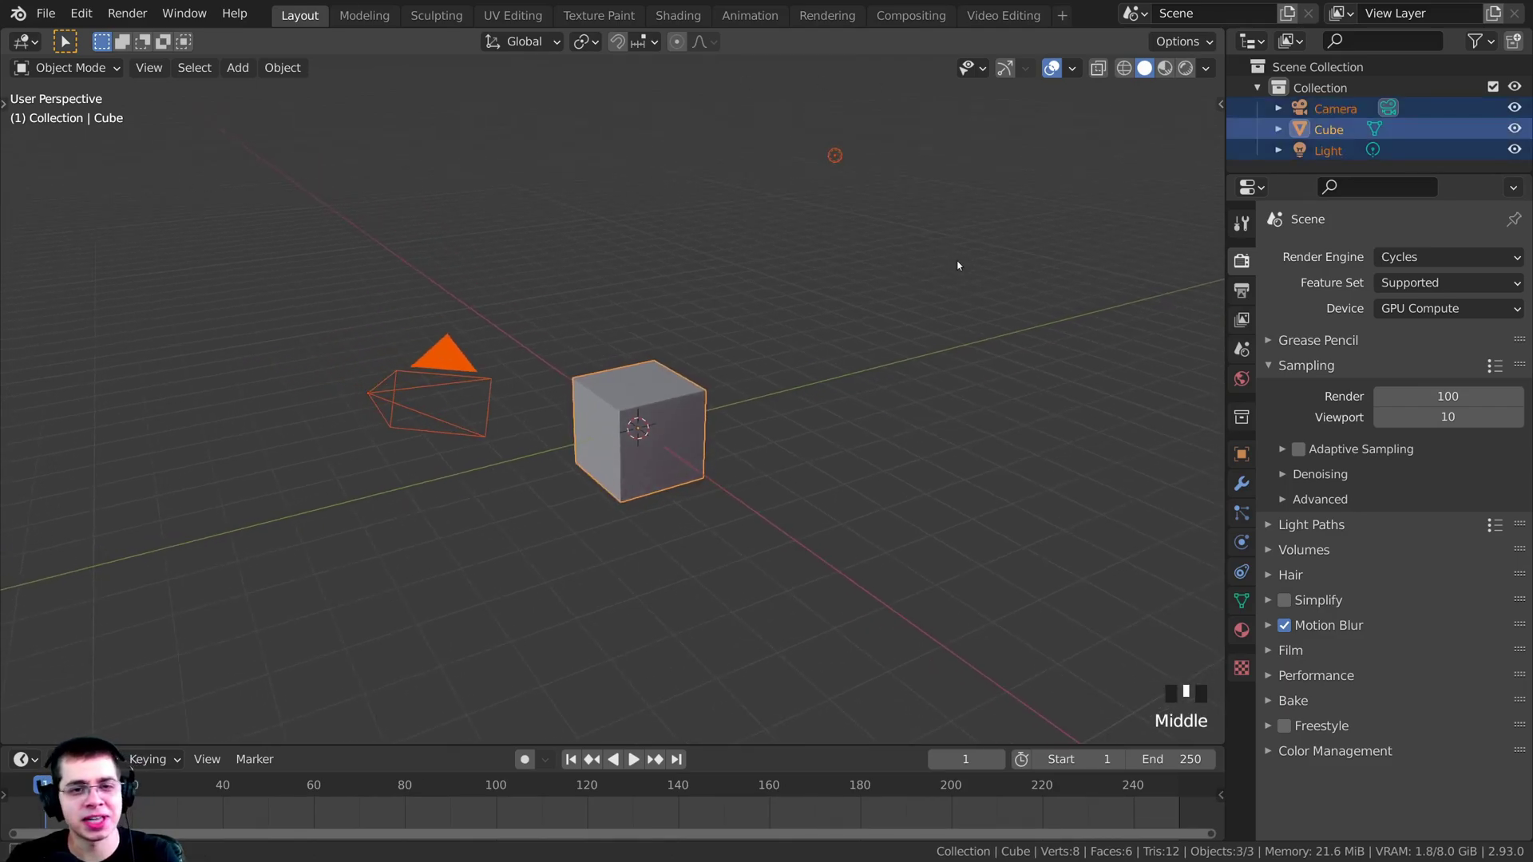
pyautogui.press('x')
pyautogui.click(805, 202)
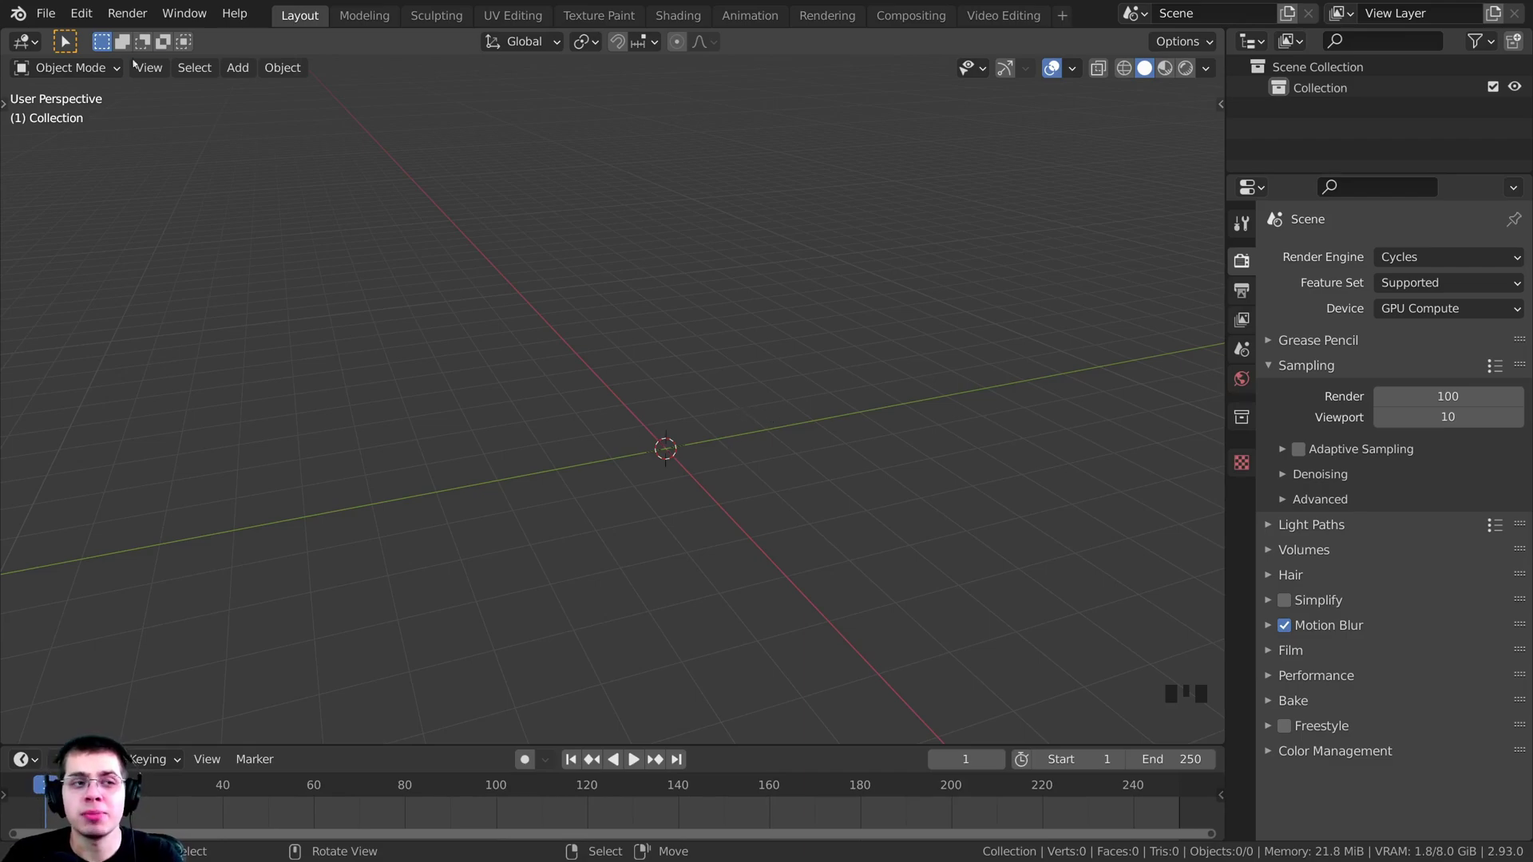
# - Open the add-on preferences and search for "sap" to check the Sapling Tree Gen add-on
pyautogui.click(82, 14)
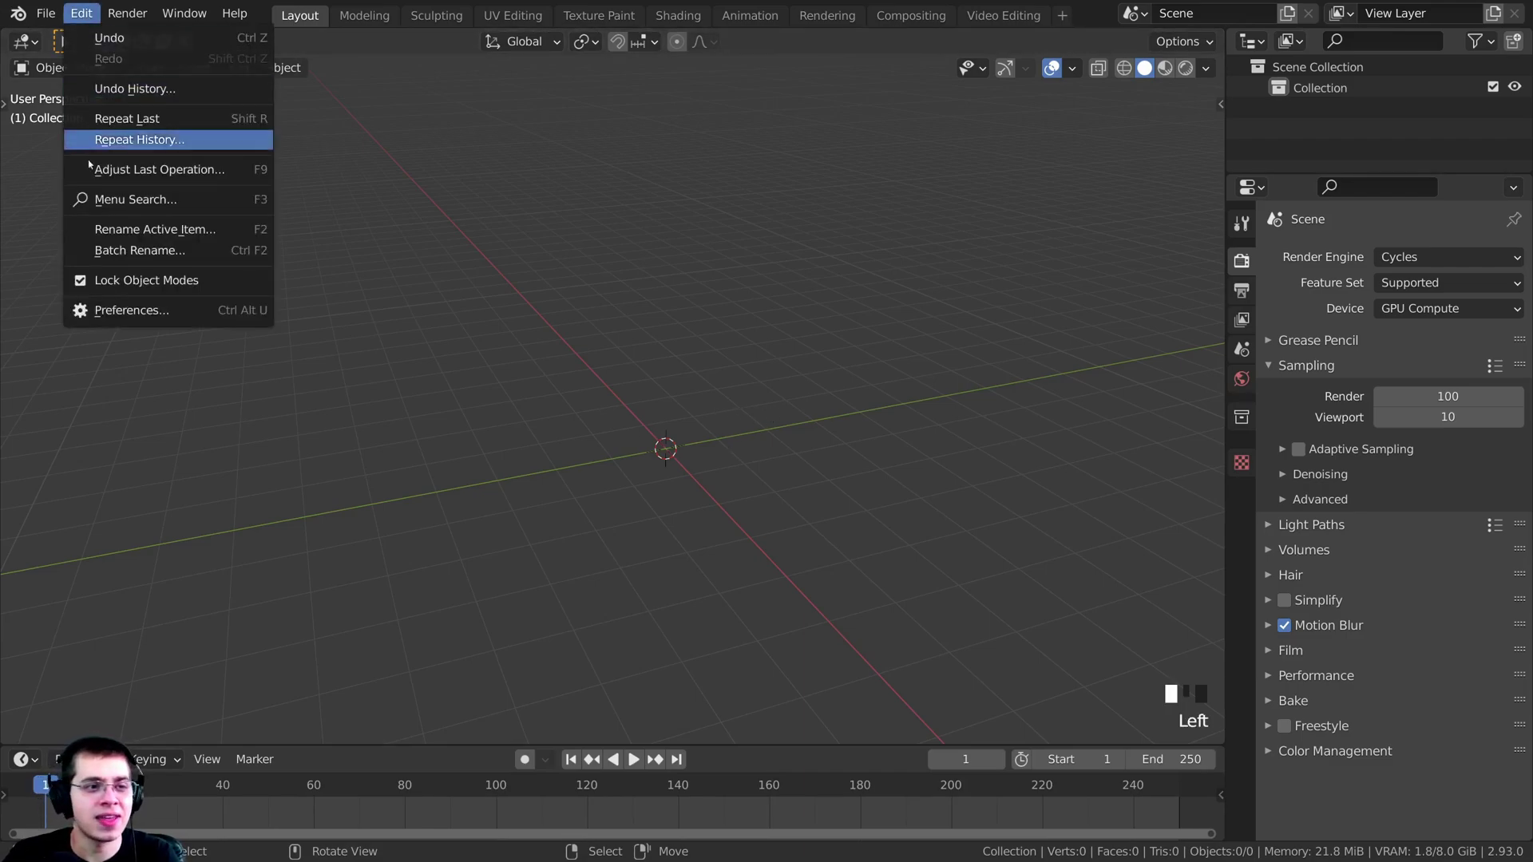
pyautogui.click(132, 310)
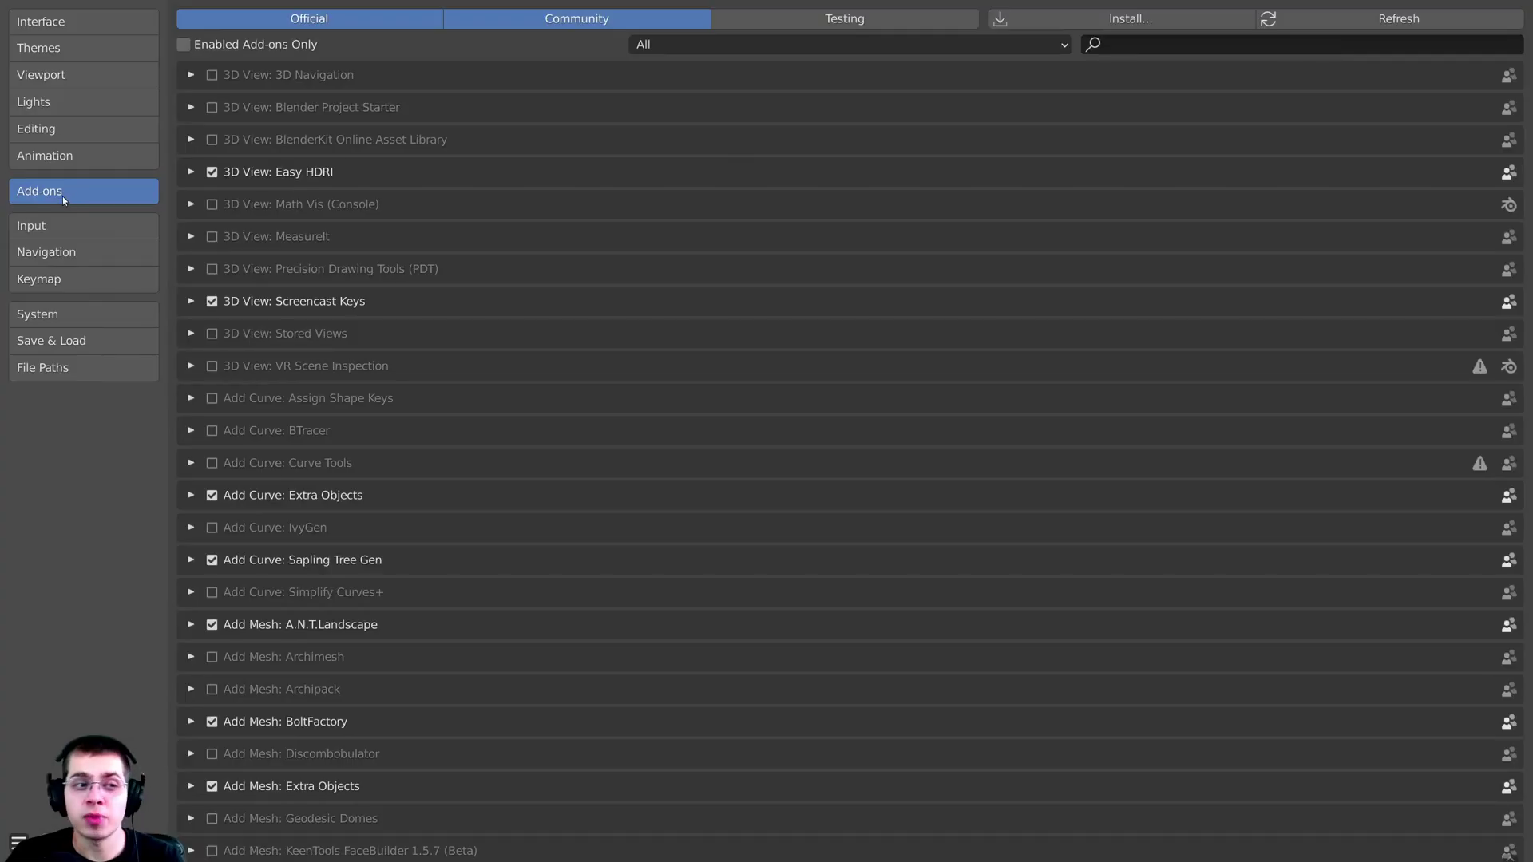
pyautogui.click(1144, 44)
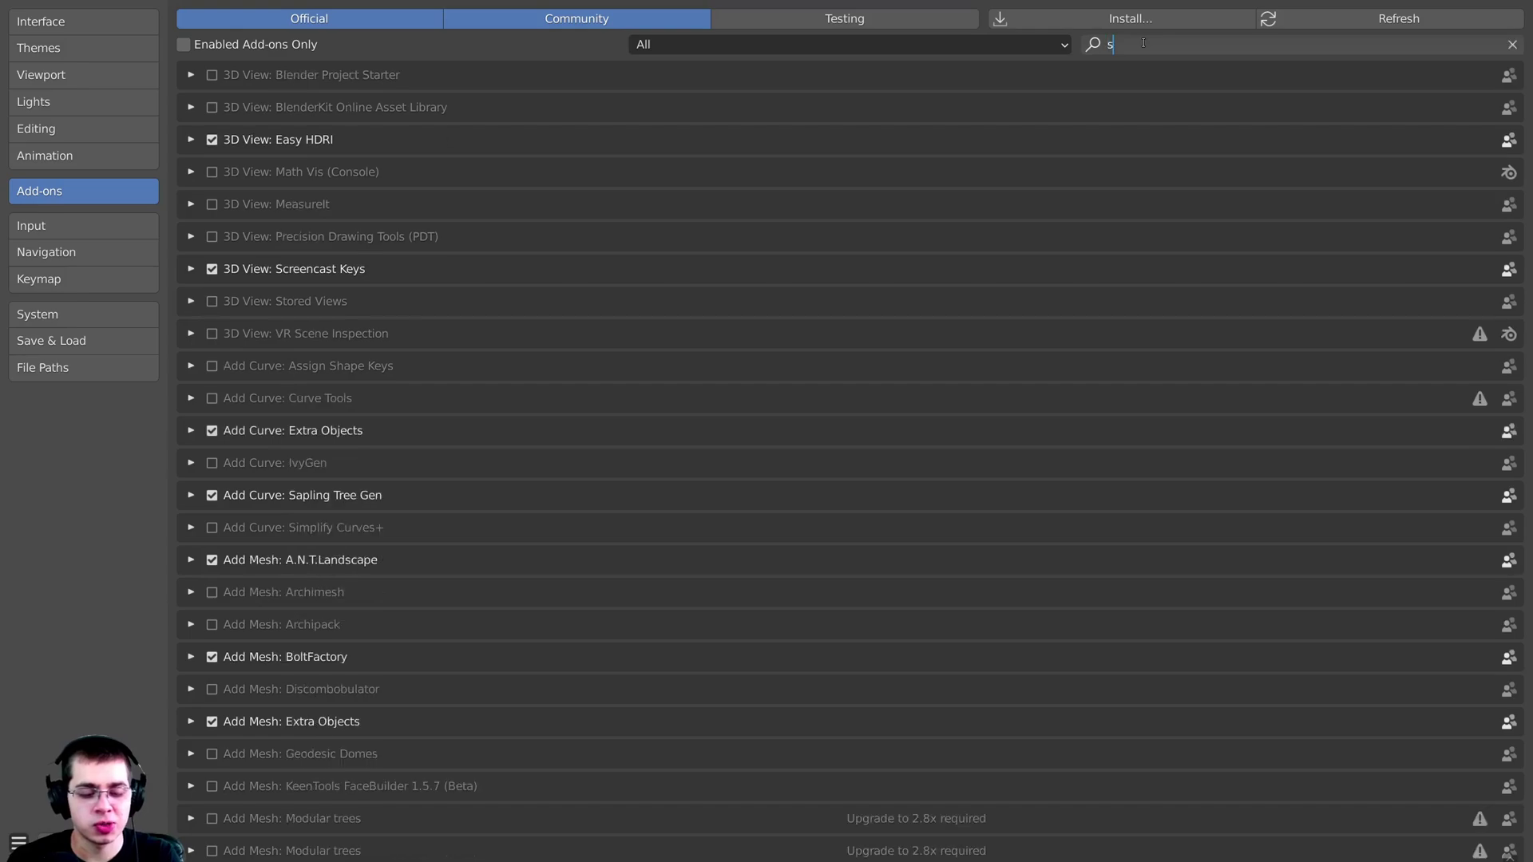
pyautogui.write('sap')
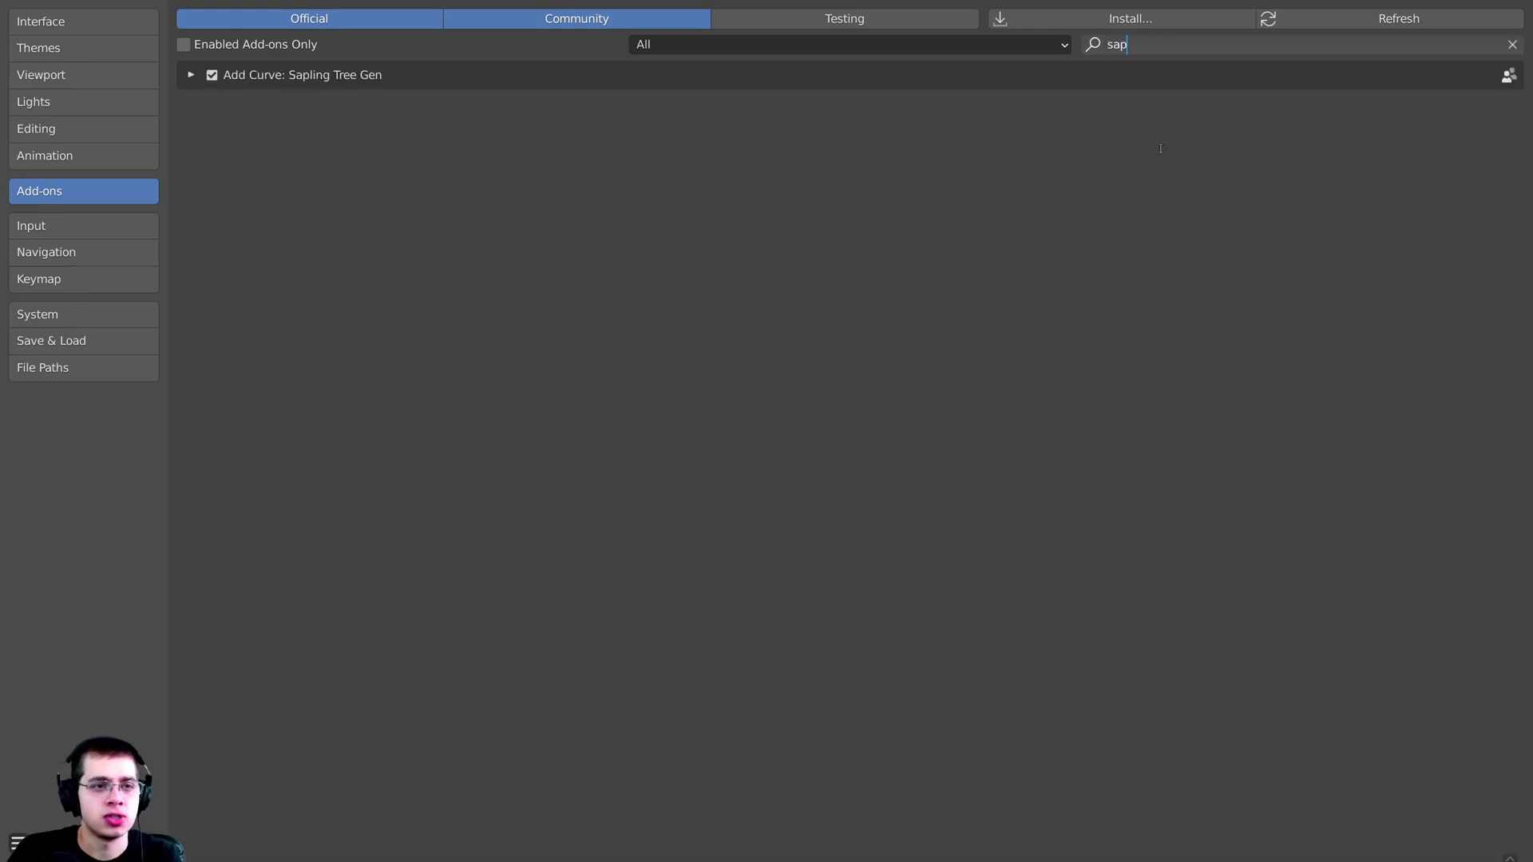
pyautogui.press('Return')
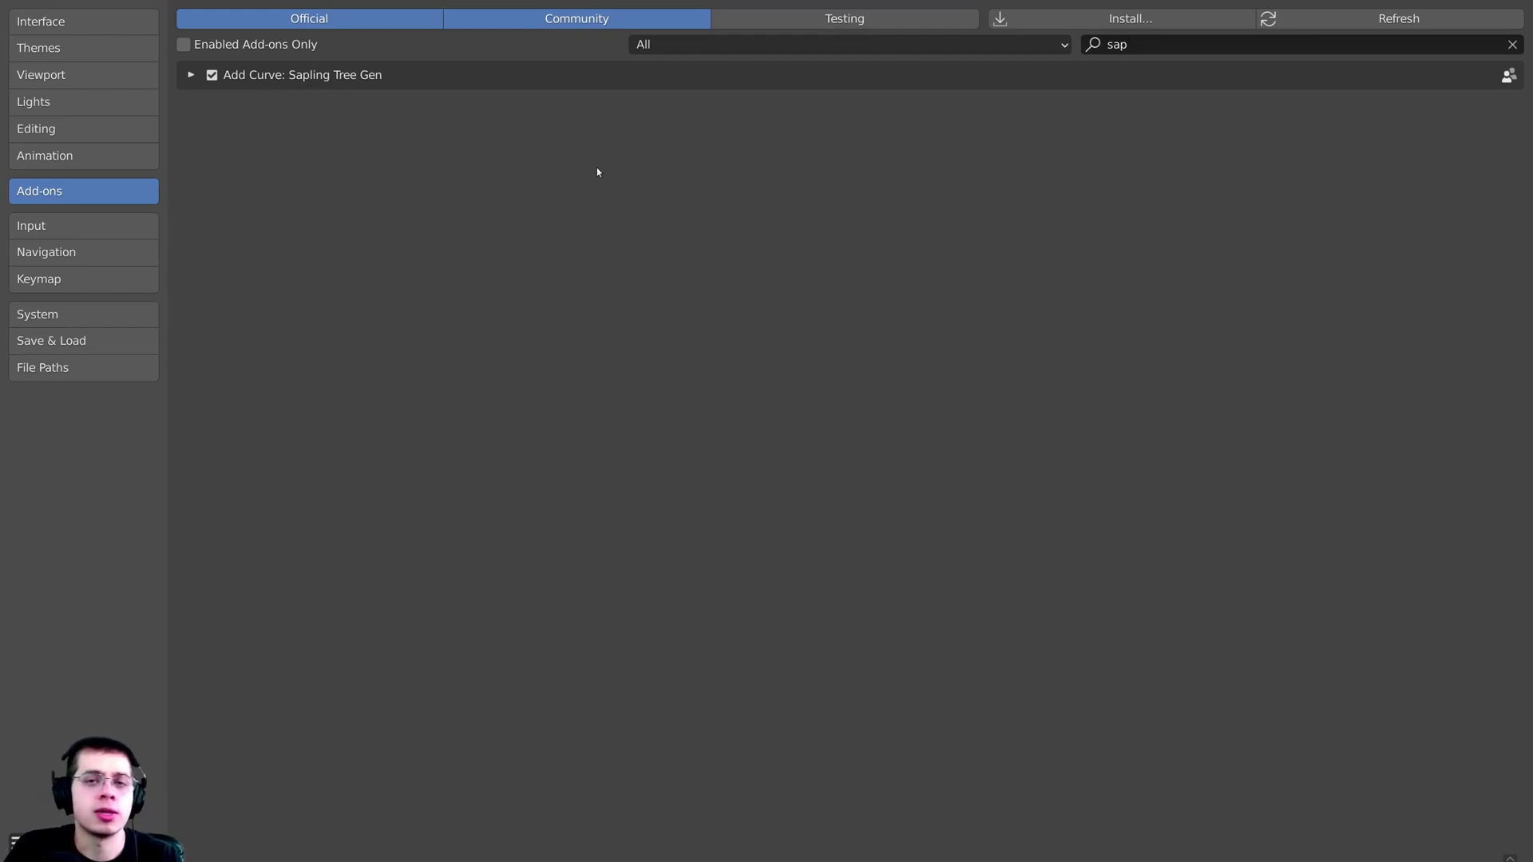
# - Search the add-ons for "extra" to check the curve and mesh Extra Objects add-ons
pyautogui.click(1177, 46)
pyautogui.press('BackSpace')
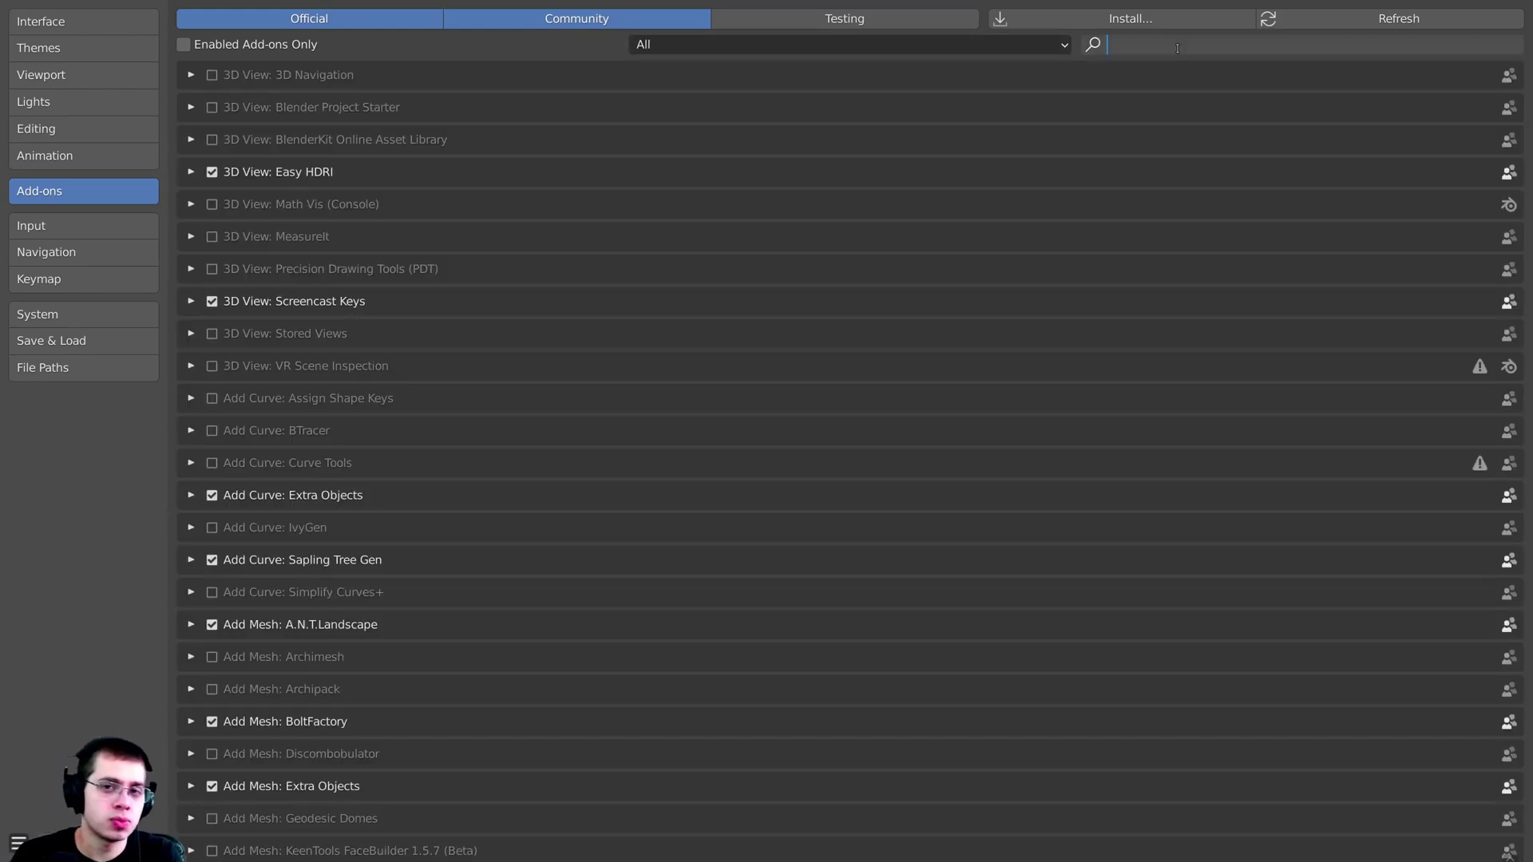
pyautogui.write('extra')
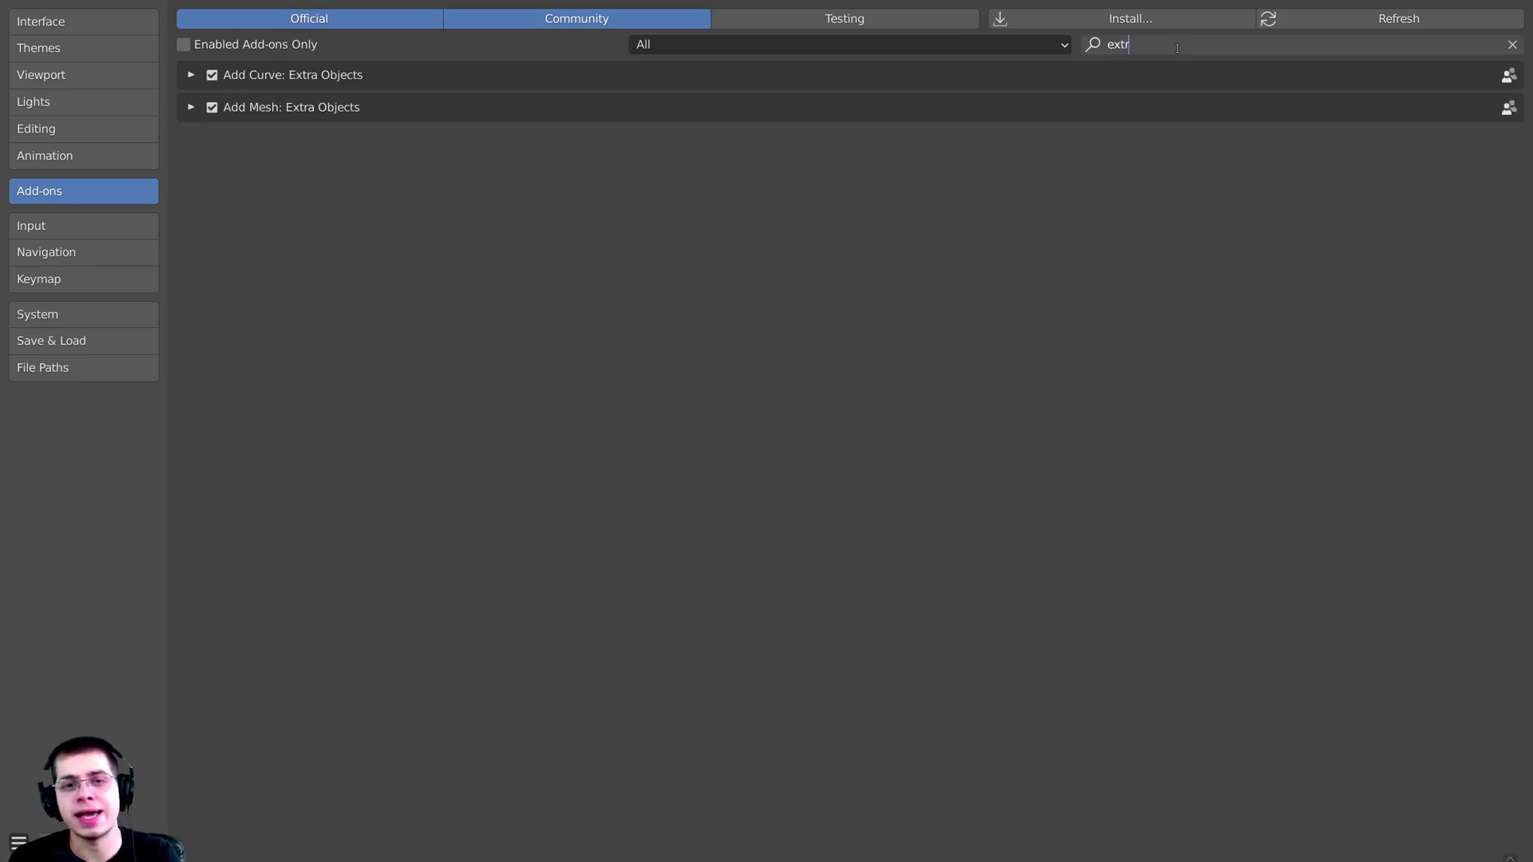
pyautogui.press('Return')
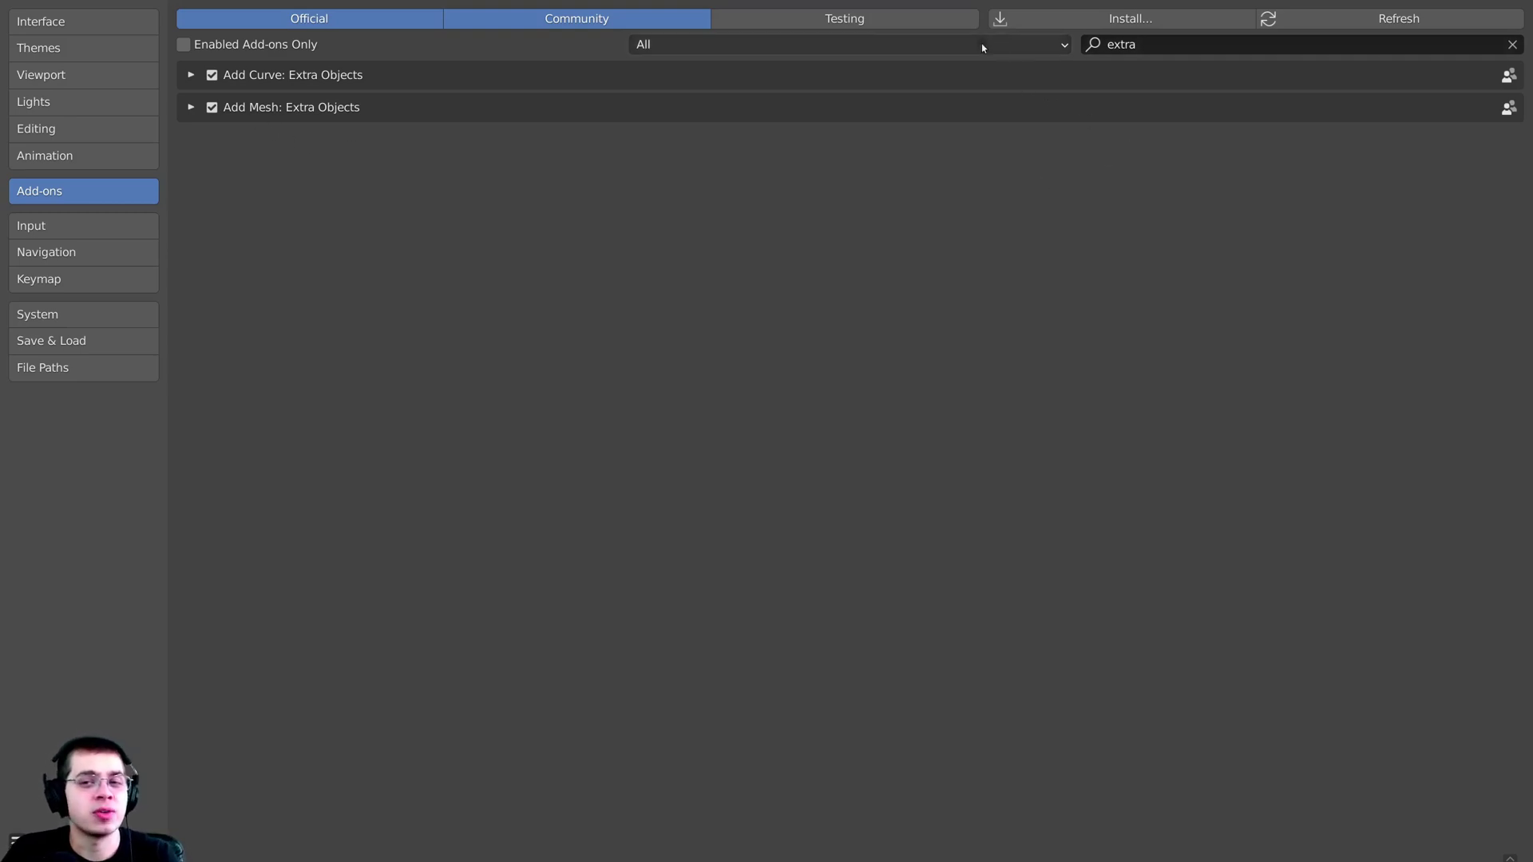
# - Search the add-ons for "node" and check the details of the Node Wrangler add-on
pyautogui.click(1157, 44)
pyautogui.write('node')
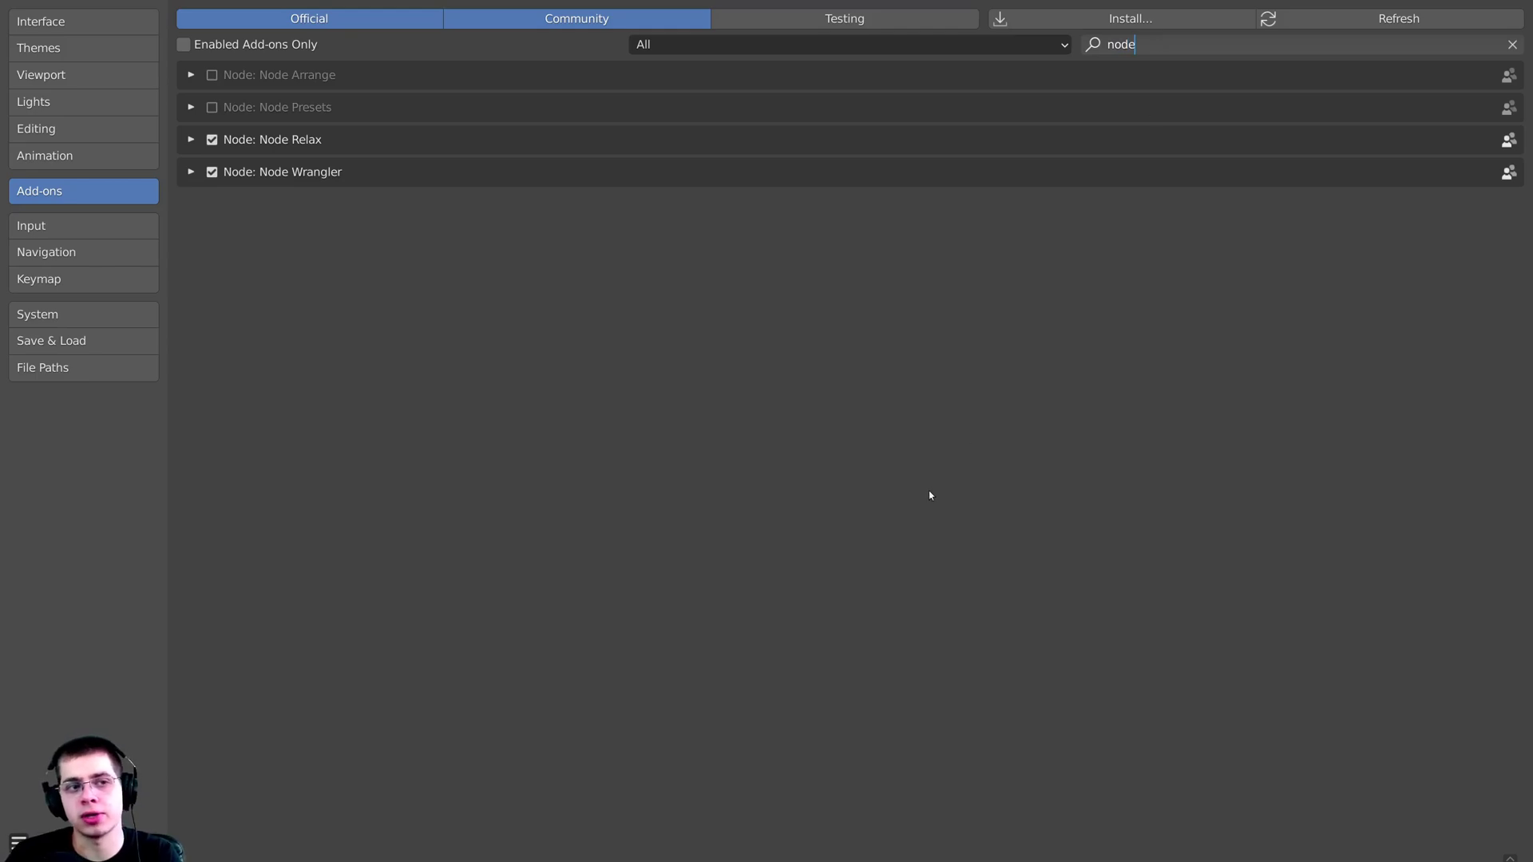
pyautogui.press('Return')
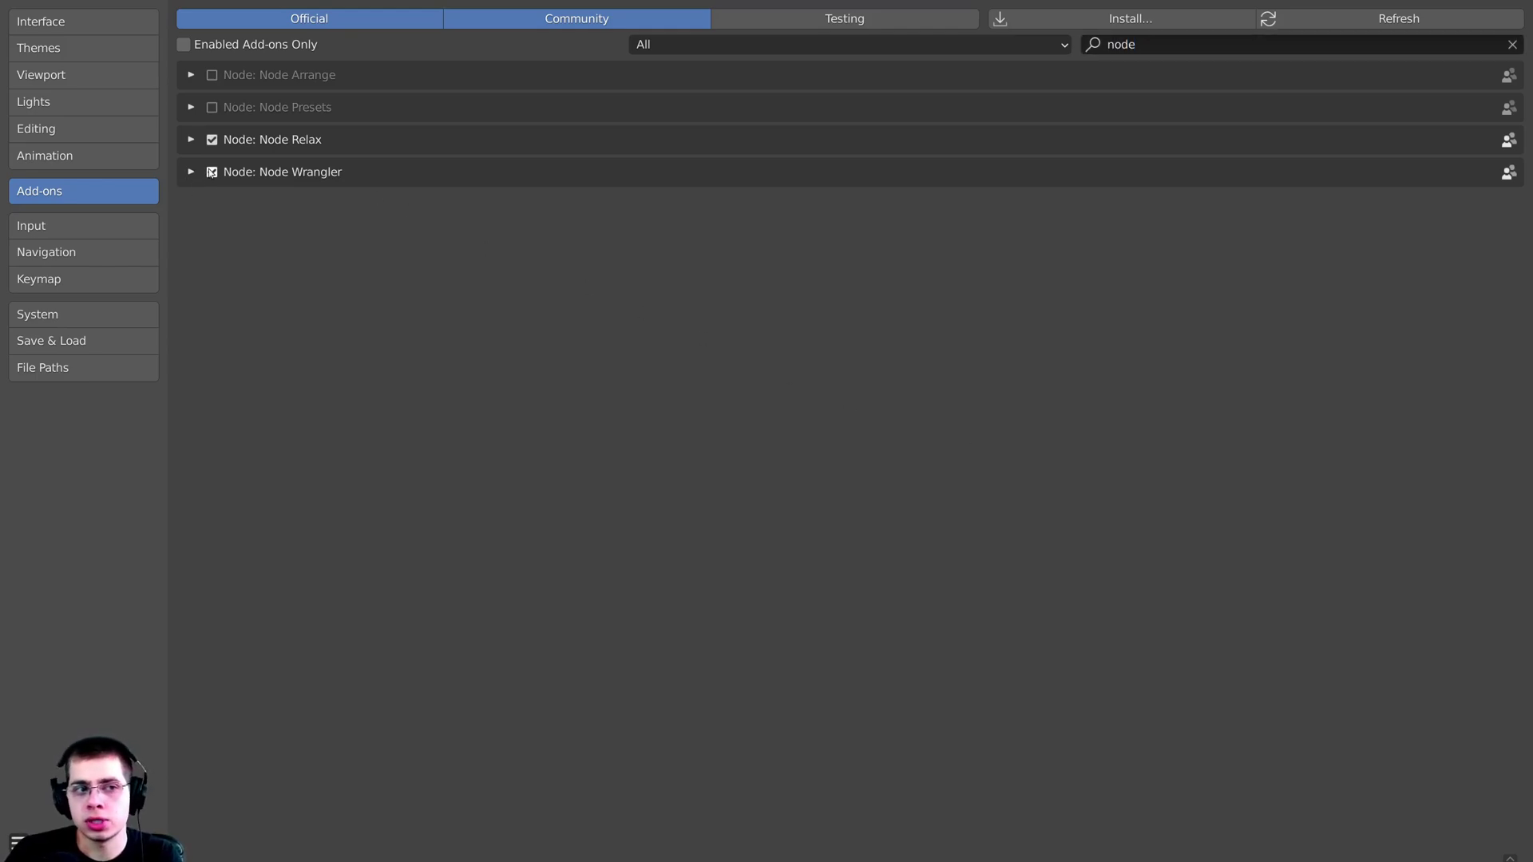
pyautogui.click(191, 174)
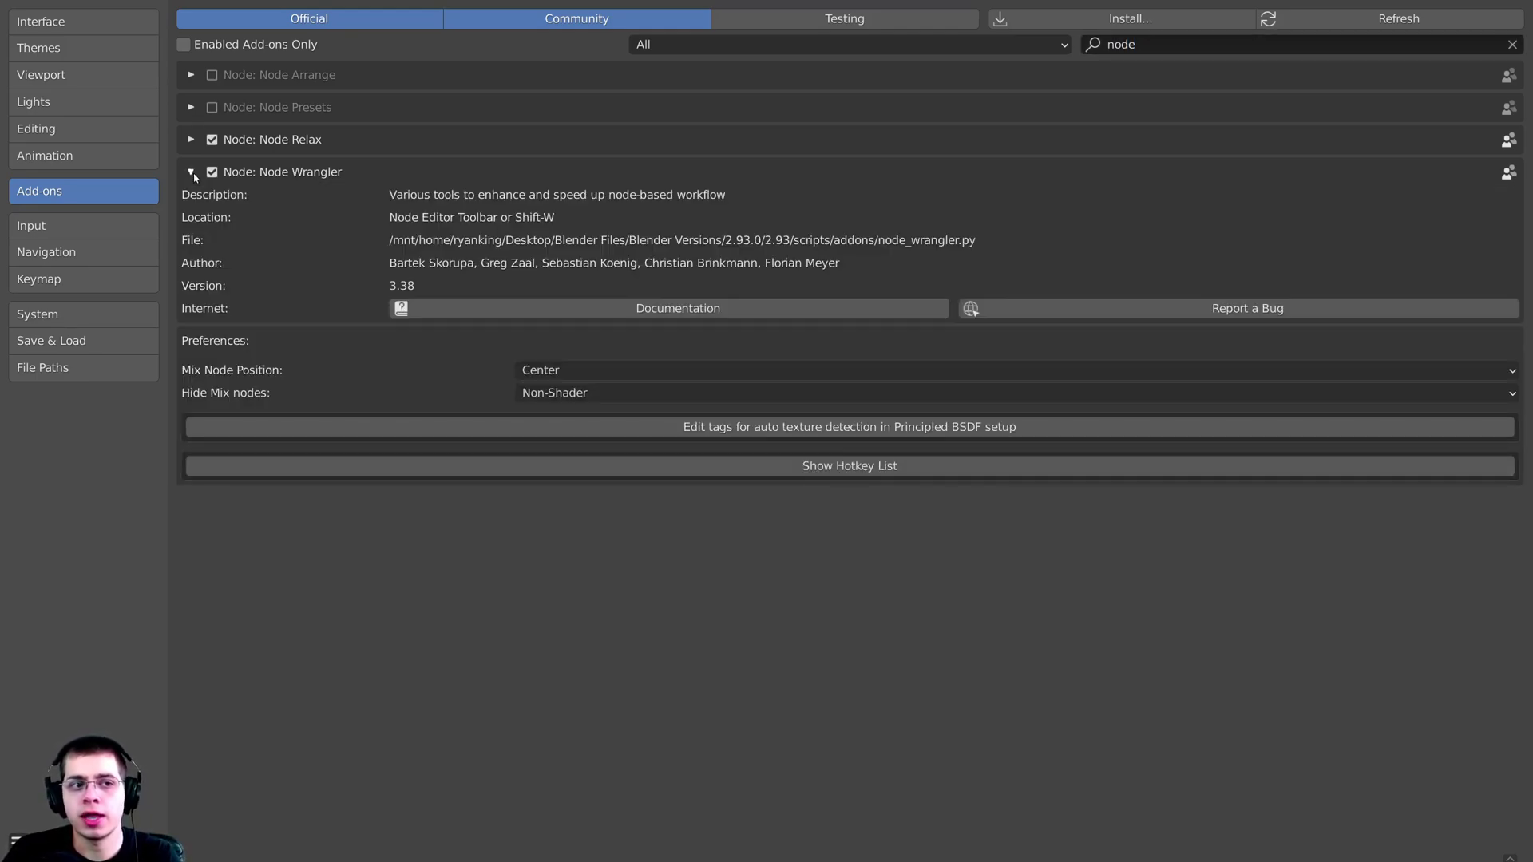
pyautogui.click(192, 173)
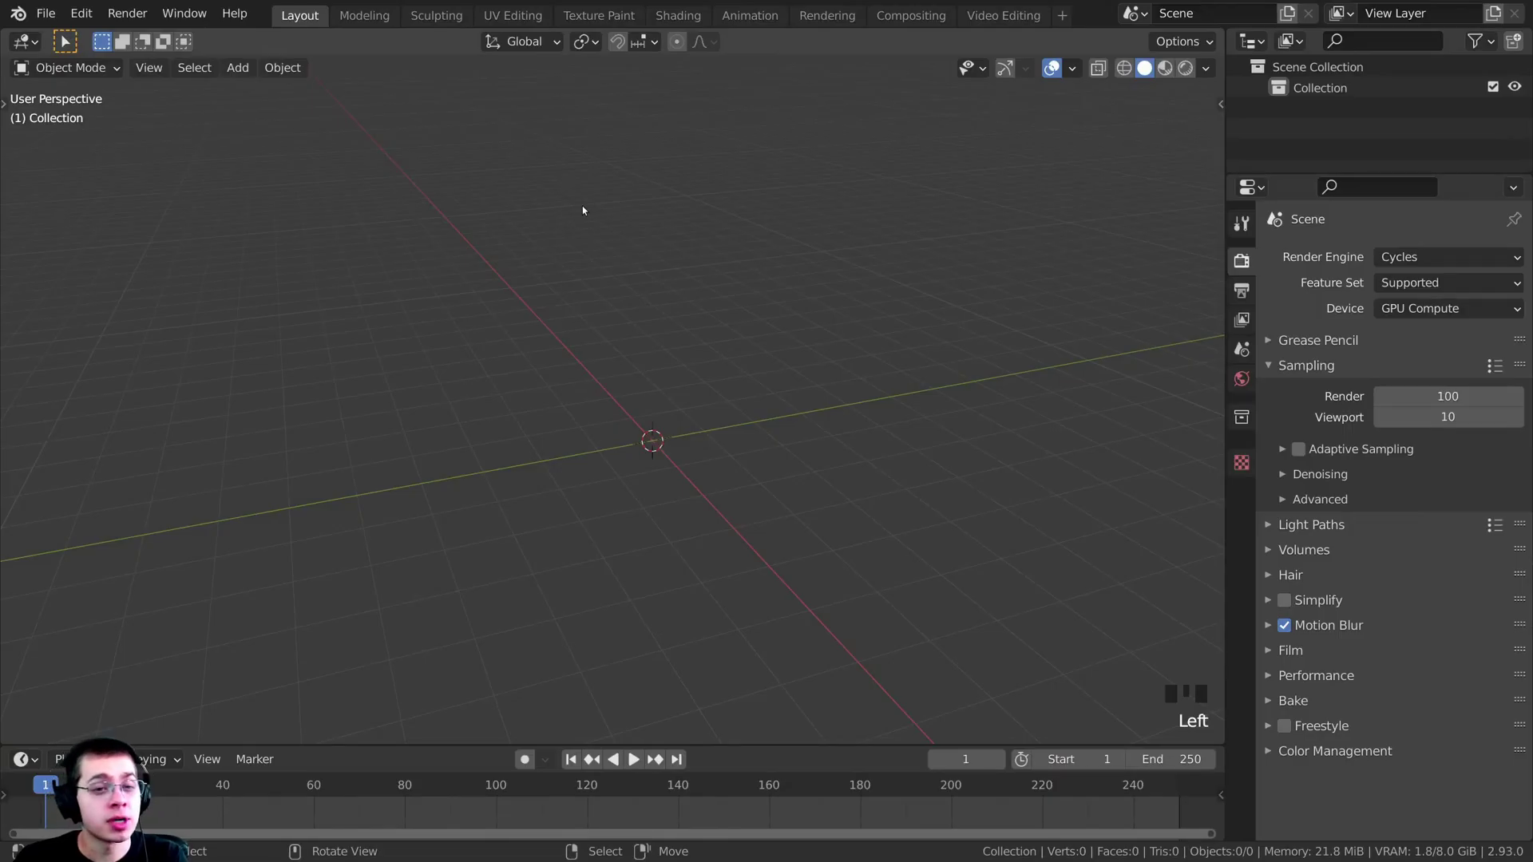
# - Add a Sapling Tree Gen curve at the scene origin with its default settings
pyautogui.hotkey('shift', 'a')
pyautogui.moveTo(582, 209)
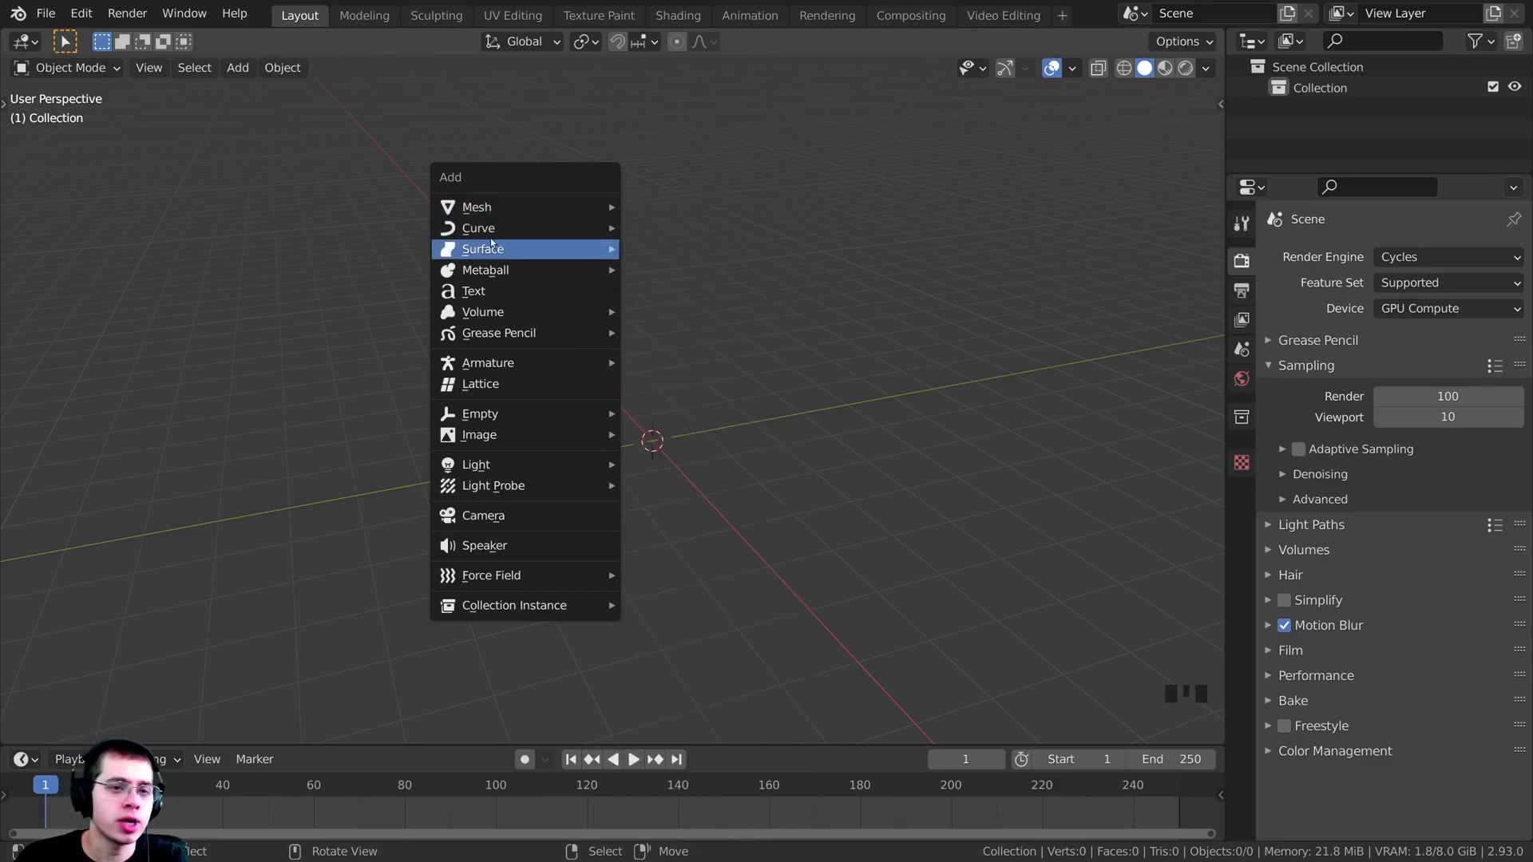
pyautogui.moveTo(512, 230)
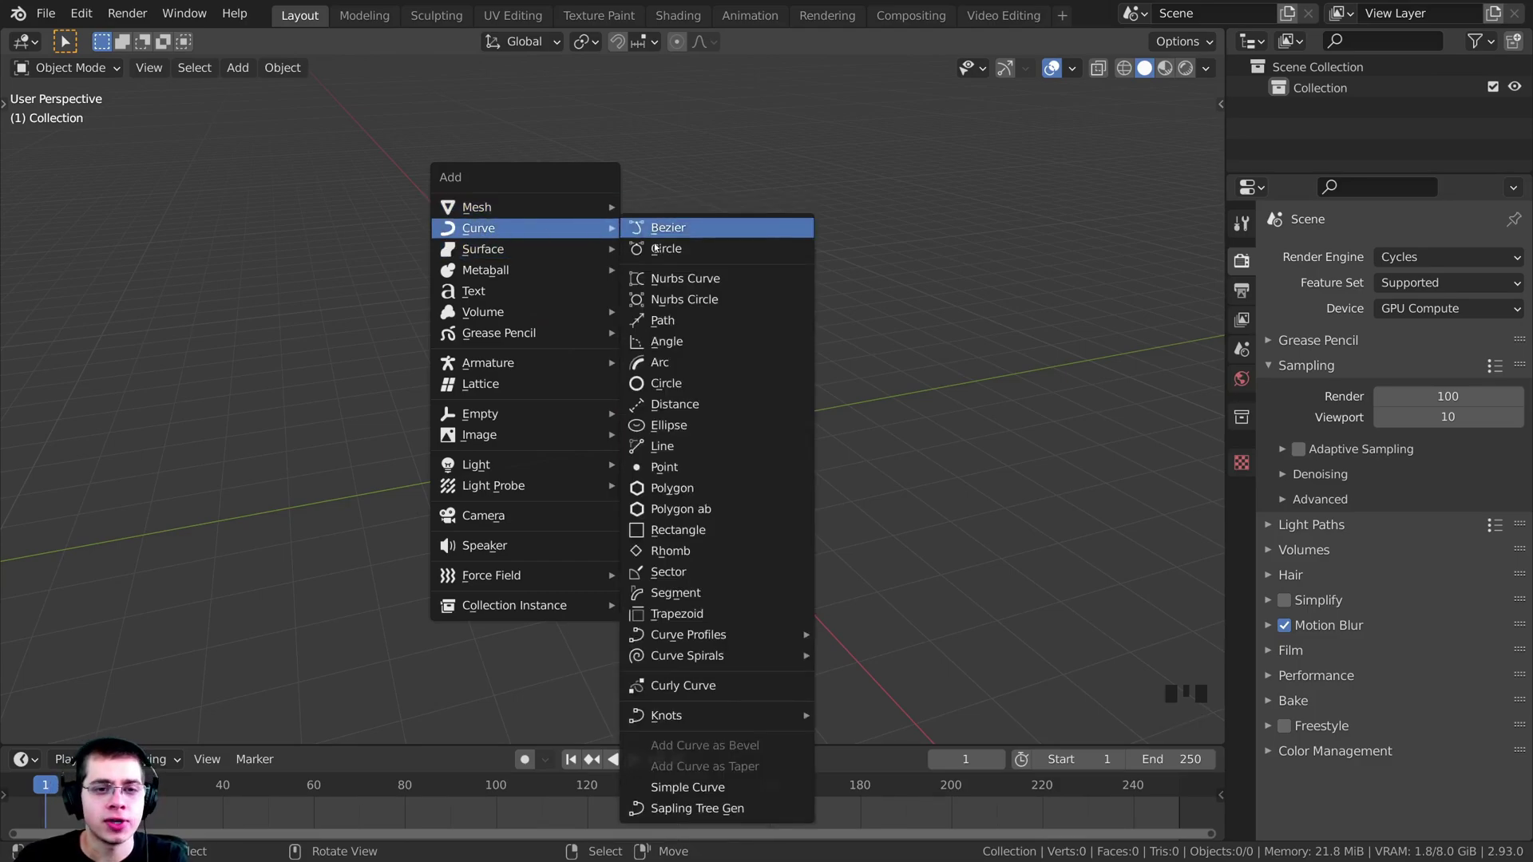
pyautogui.click(686, 808)
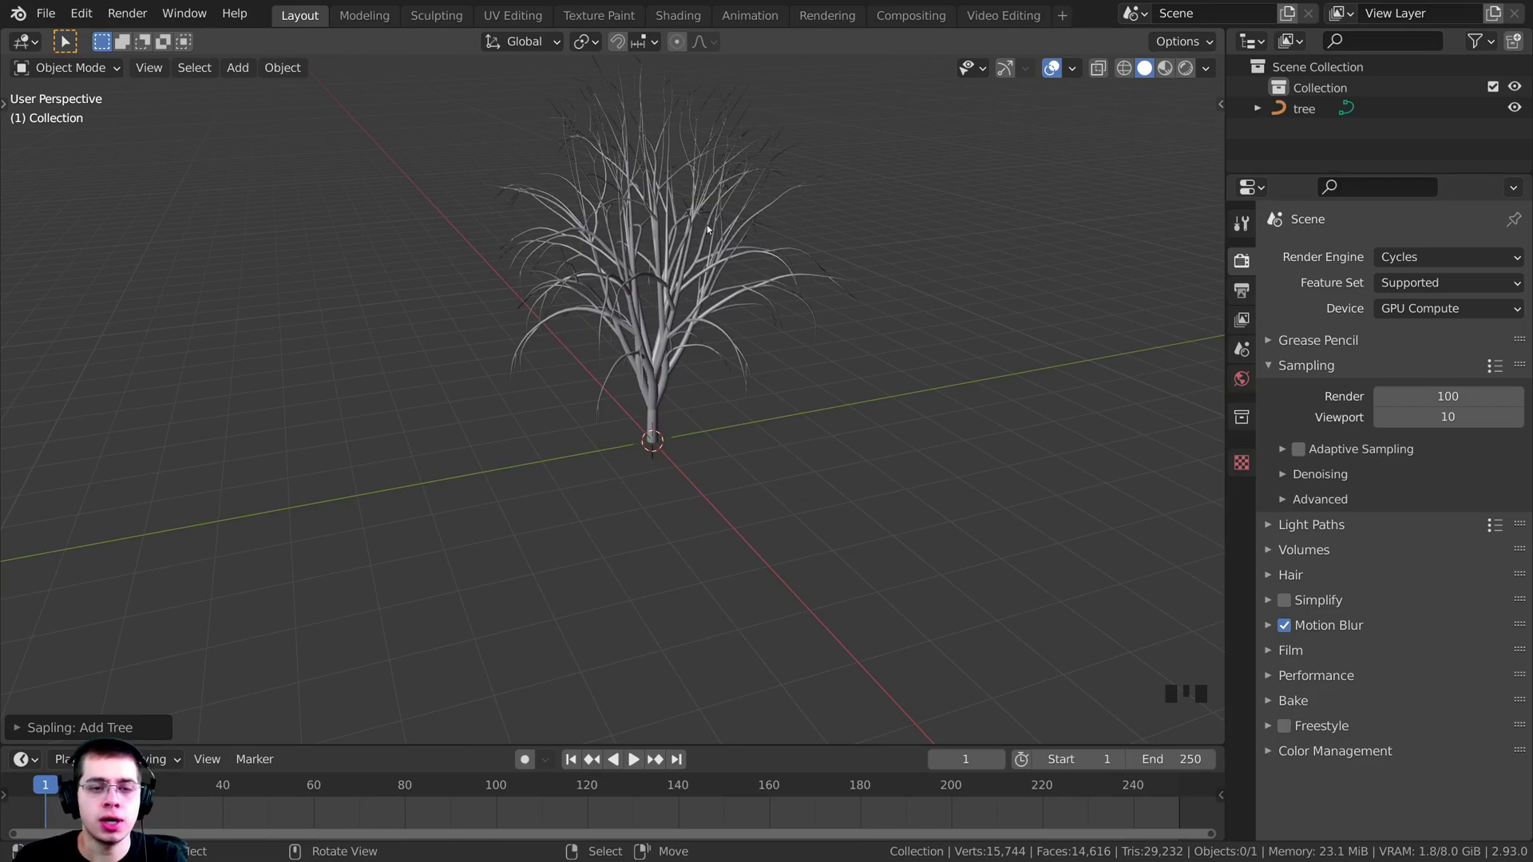
pyautogui.keyDown('shift'); pyautogui.moveTo(847, 397); pyautogui.dragTo(845, 506, button='middle'); pyautogui.keyUp('shift')
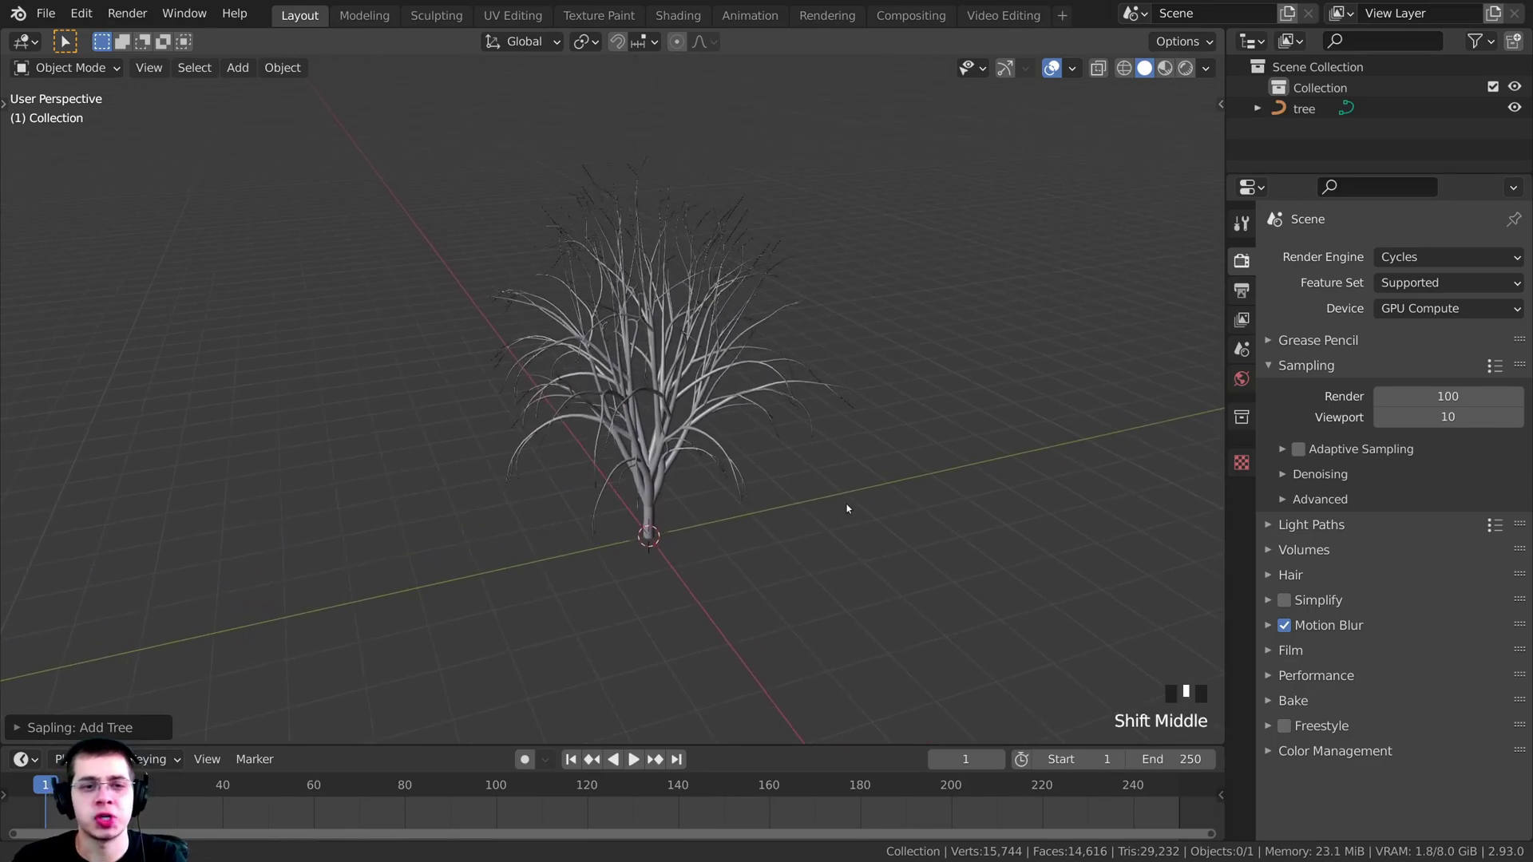
# - Select the generated tree, try moving it freely, cancel the move and delete the tree
pyautogui.rightClick(690, 341)
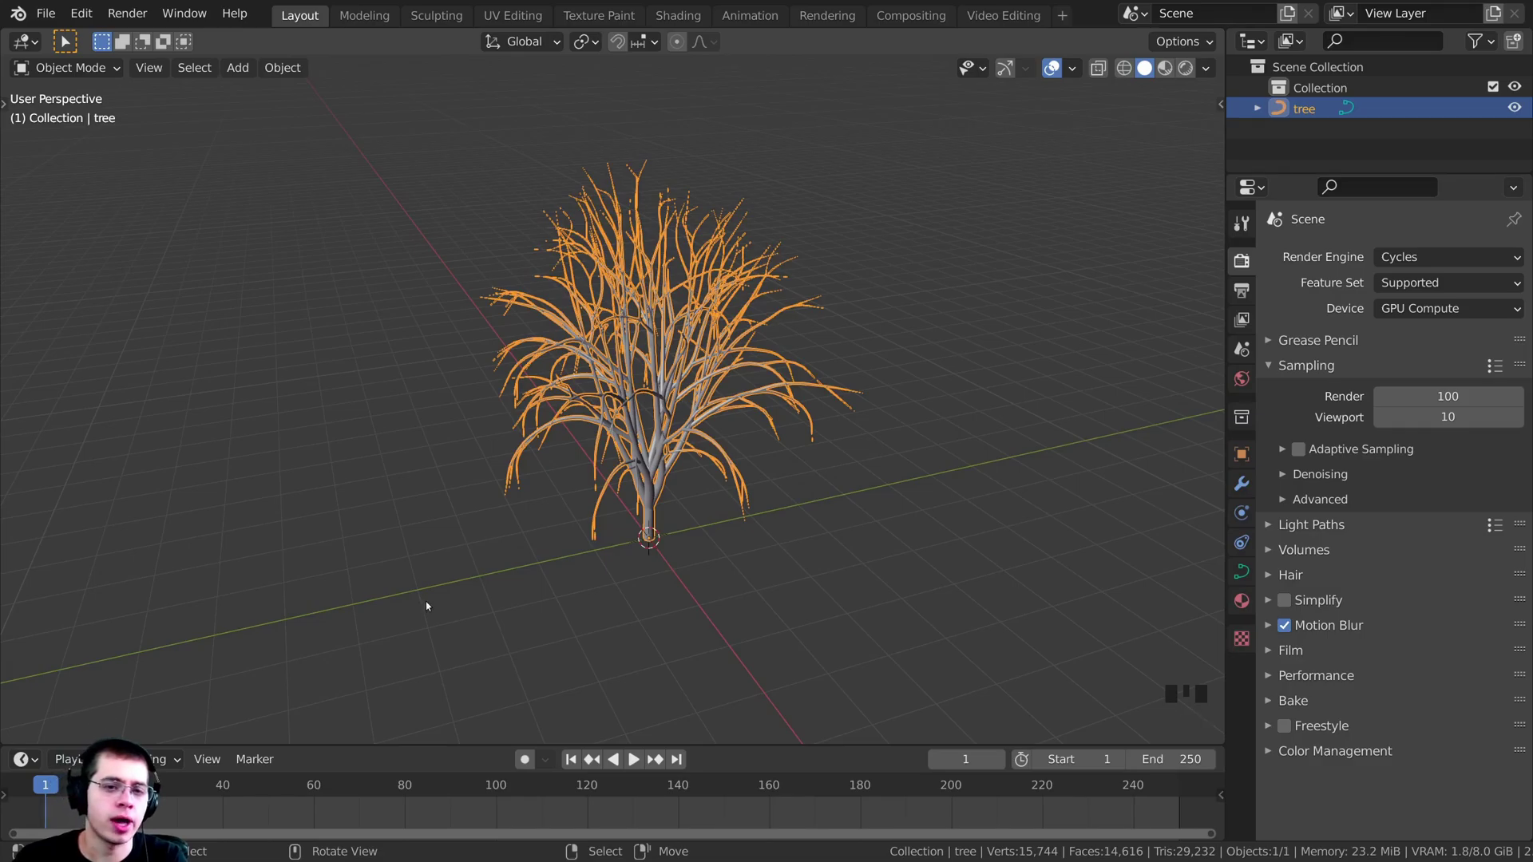
pyautogui.hotkey('shift', 'c')
pyautogui.keyDown('shift'); pyautogui.moveTo(452, 528); pyautogui.dragTo(491, 484, button='middle'); pyautogui.keyUp('shift')
pyautogui.scroll(1, 540, 408)
pyautogui.press('g')
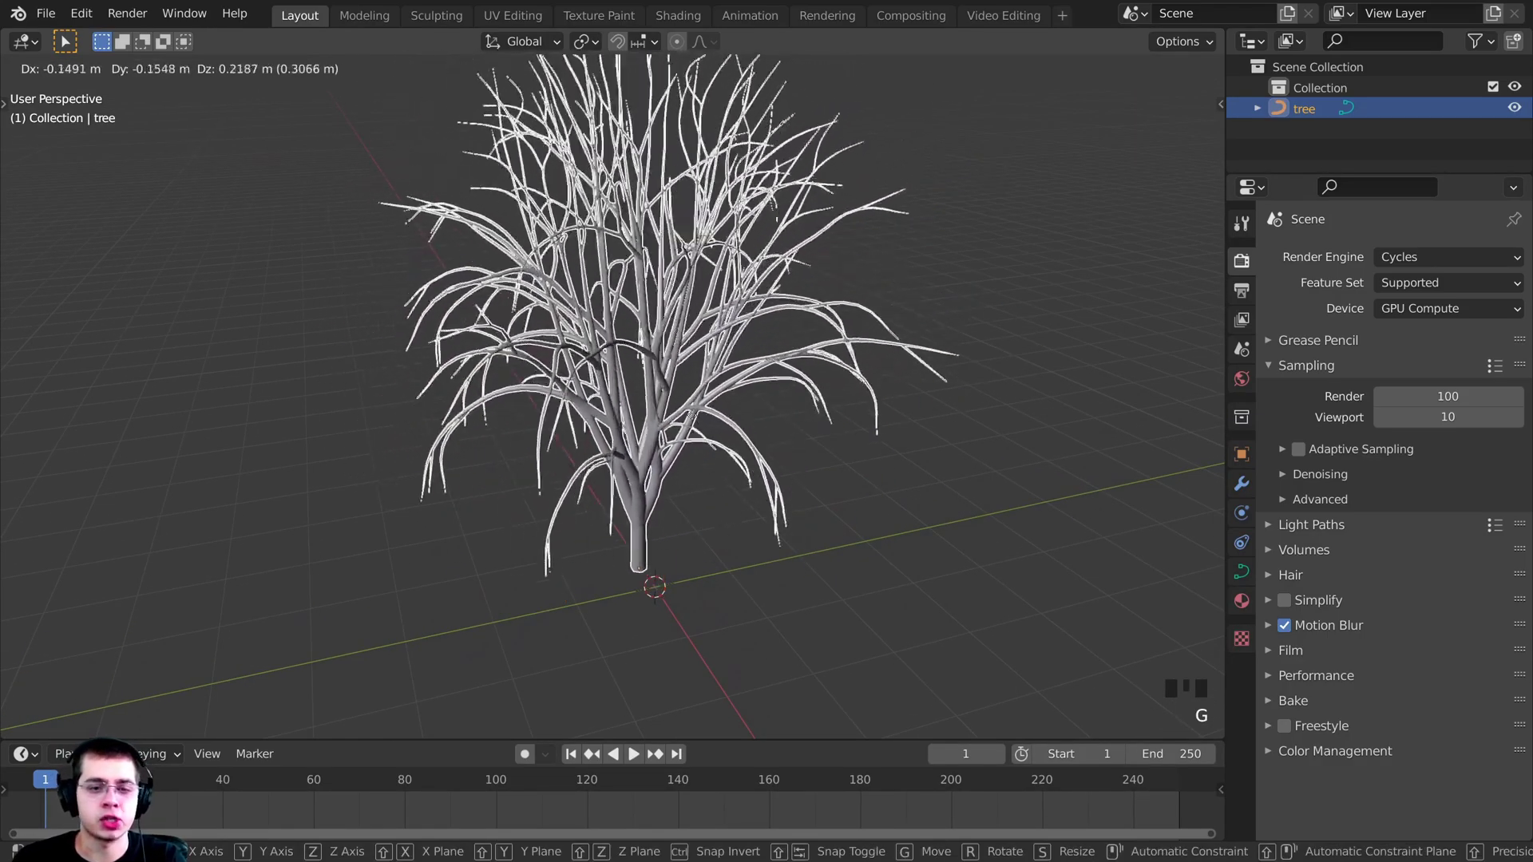
pyautogui.rightClick(580, 309)
pyautogui.press('x')
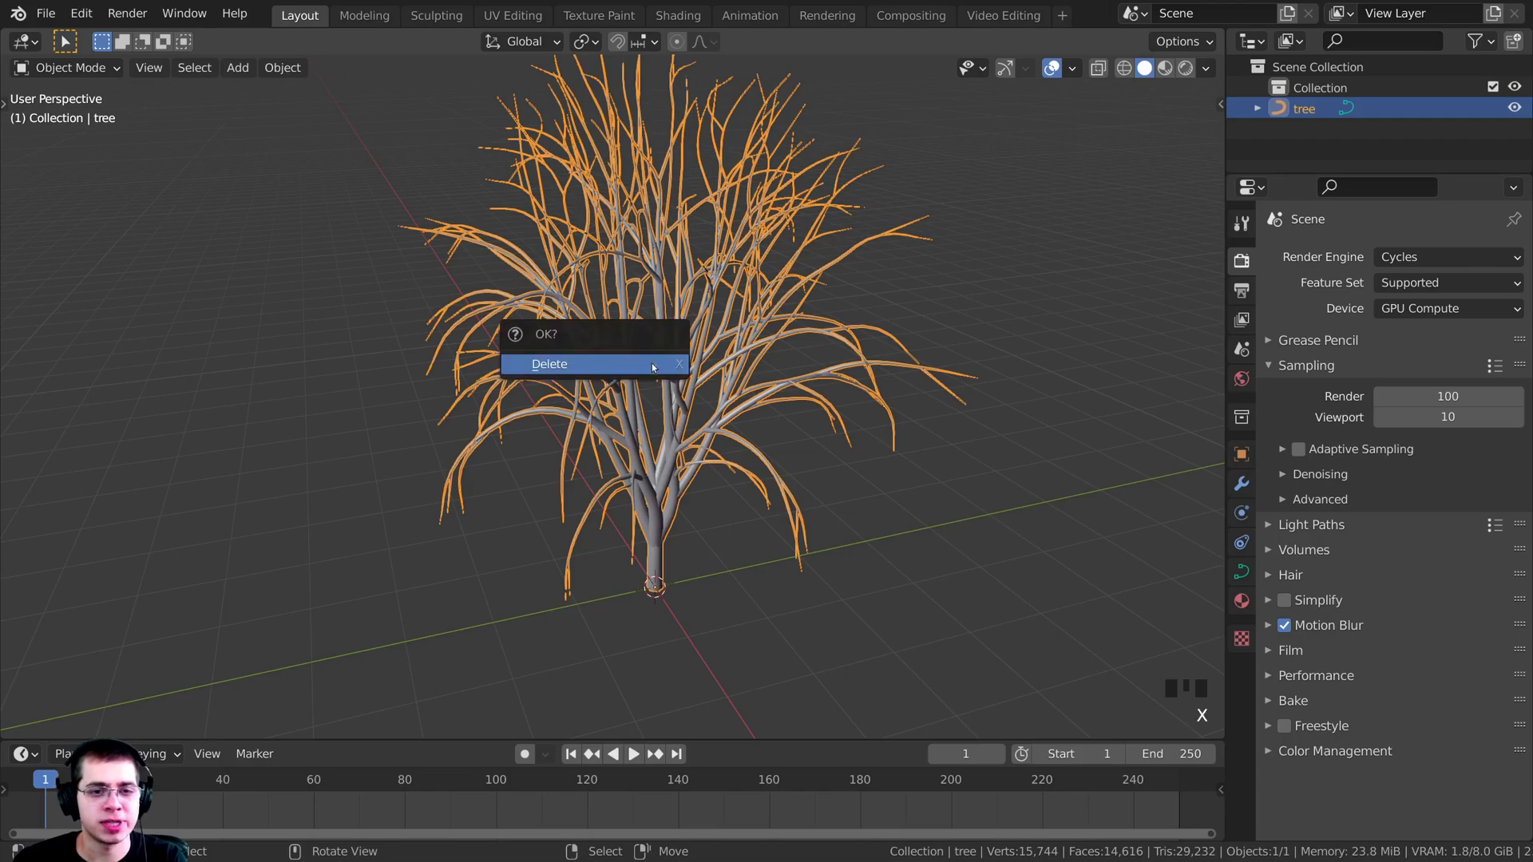
pyautogui.click(654, 356)
# - Add a fresh Sapling Tree Gen curve to the empty scene
pyautogui.hotkey('shift', 'a')
pyautogui.moveTo(603, 169)
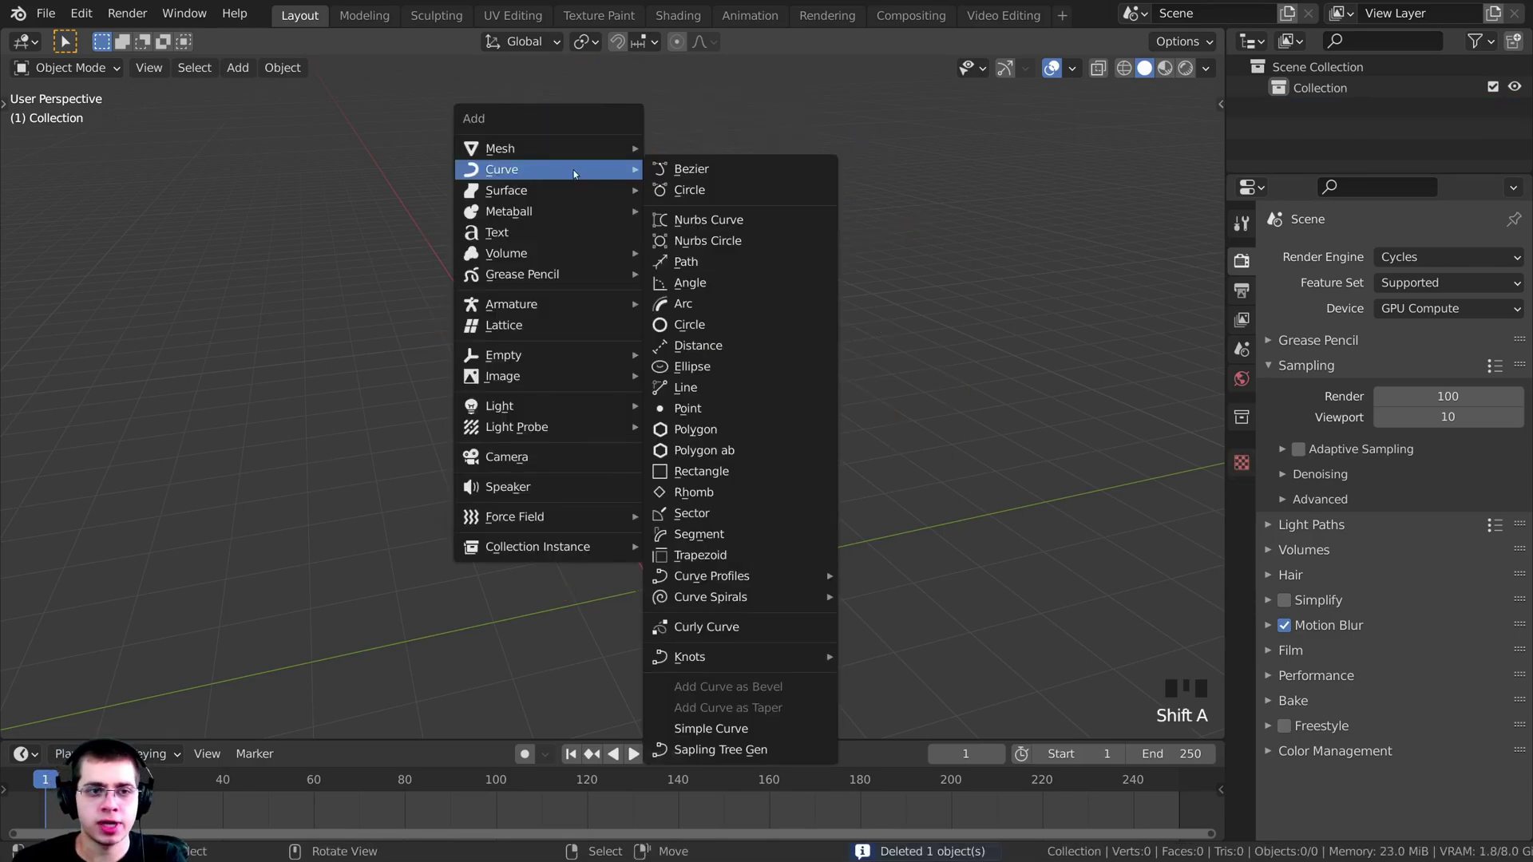
pyautogui.click(704, 749)
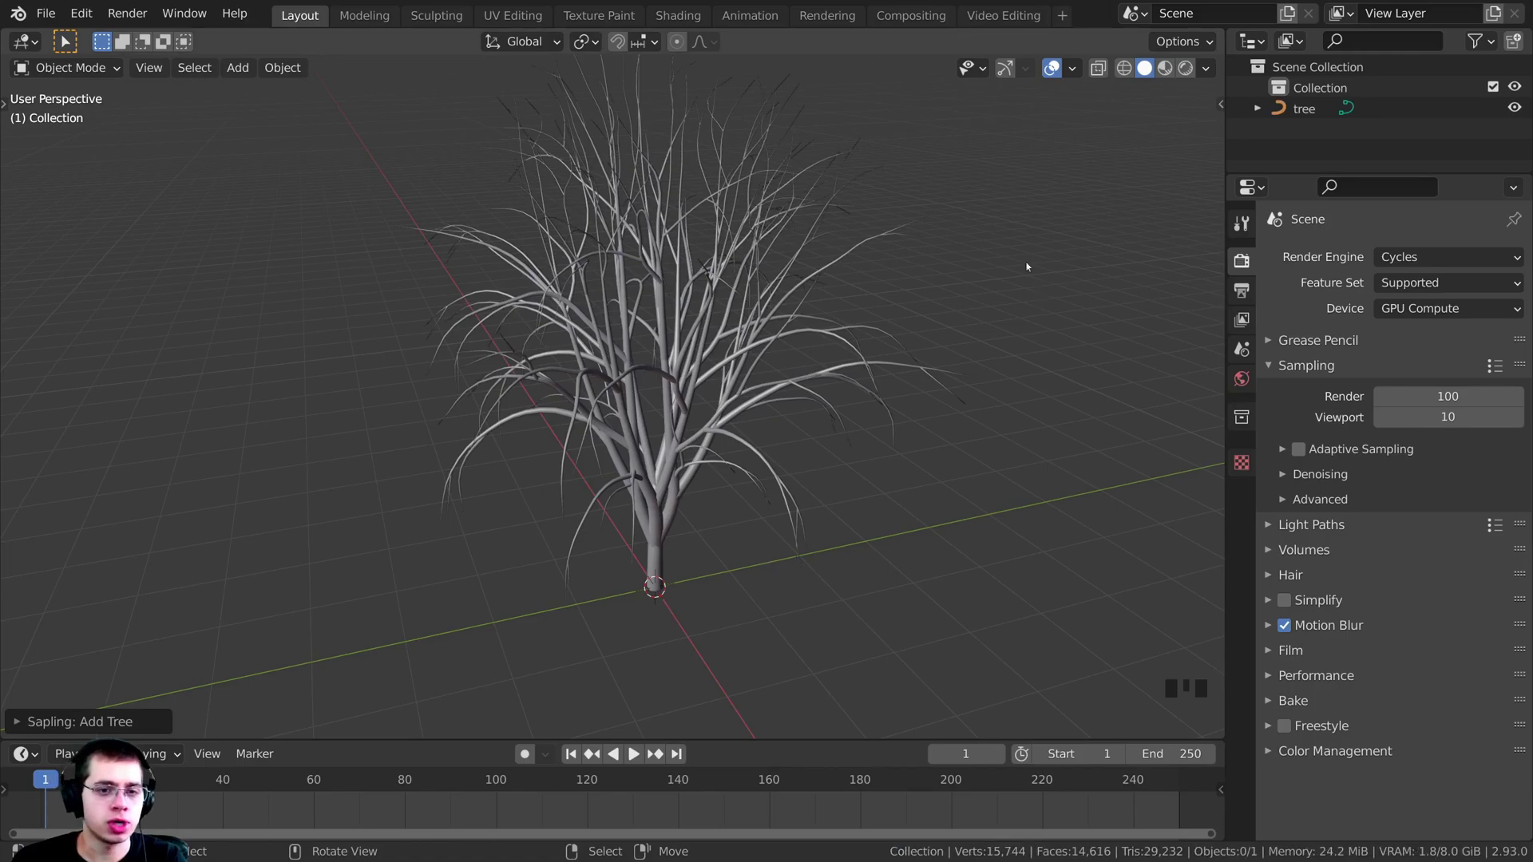
pyautogui.keyDown('shift'); pyautogui.moveTo(763, 280); pyautogui.dragTo(787, 350, button='middle'); pyautogui.keyUp('shift')
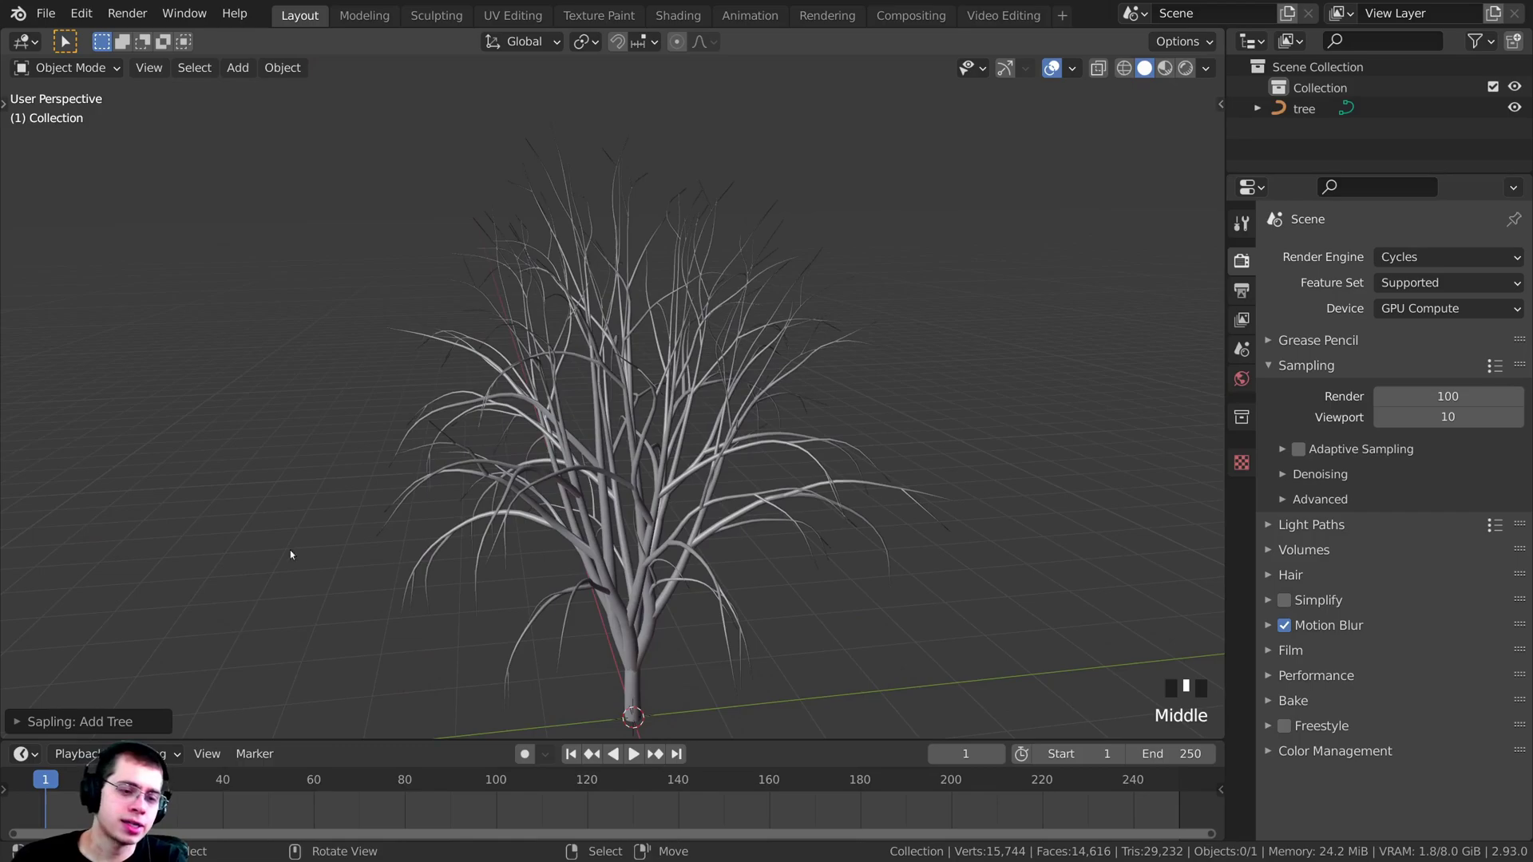
# - Expand the new tree's creation settings and load the small_pine preset
pyautogui.click(16, 722)
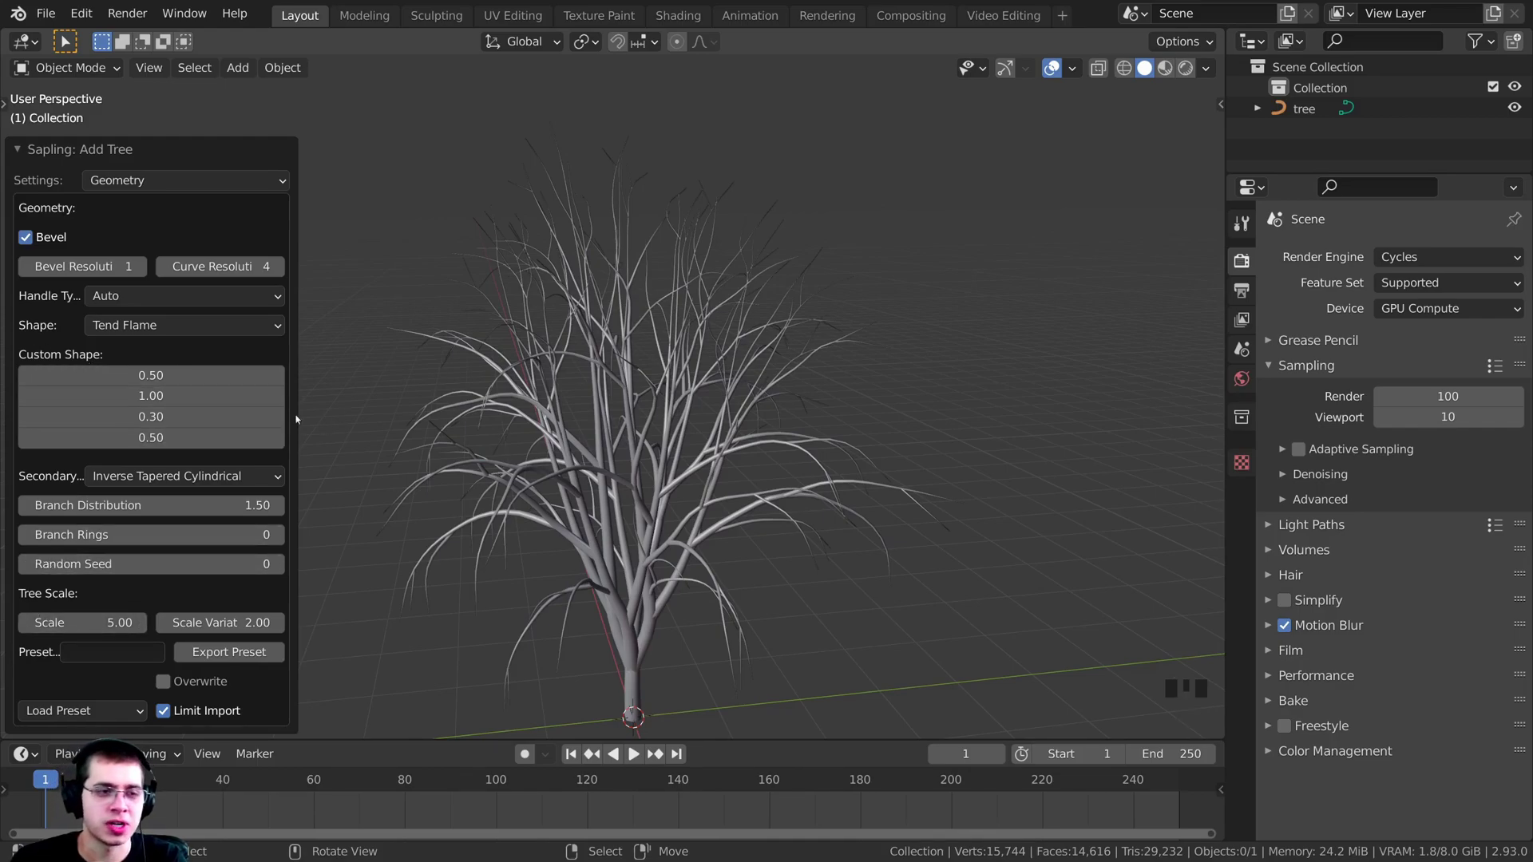
pyautogui.click(73, 709)
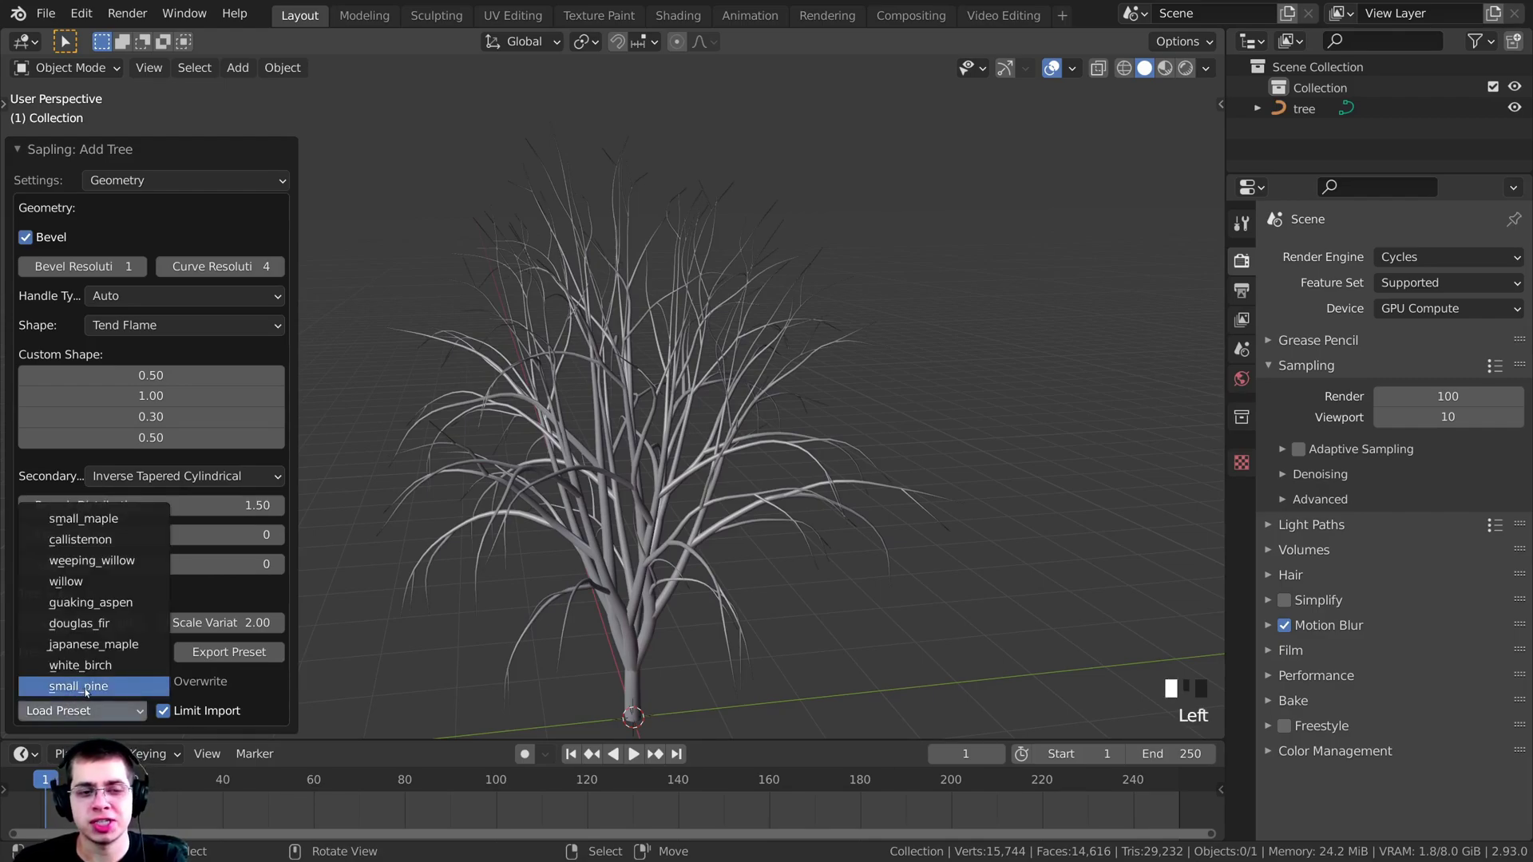
pyautogui.click(95, 688)
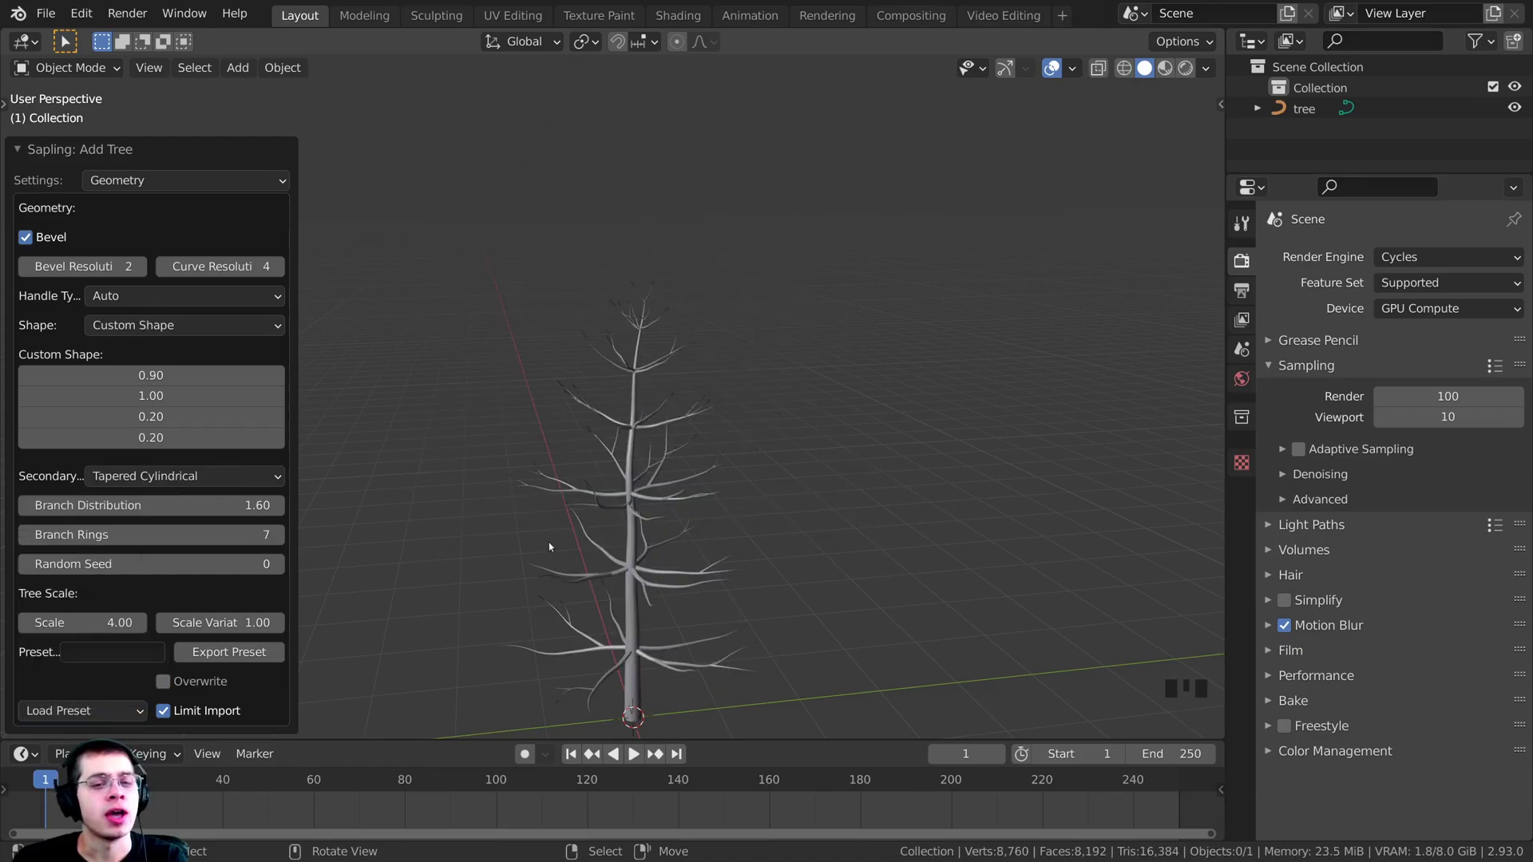
# - Examine the branch layout of the generated pine tree from several angles, both close up and as a whole
pyautogui.keyDown('shift'); pyautogui.moveTo(759, 364); pyautogui.dragTo(799, 359, button='middle'); pyautogui.keyUp('shift')
pyautogui.scroll(3, 615, 376)
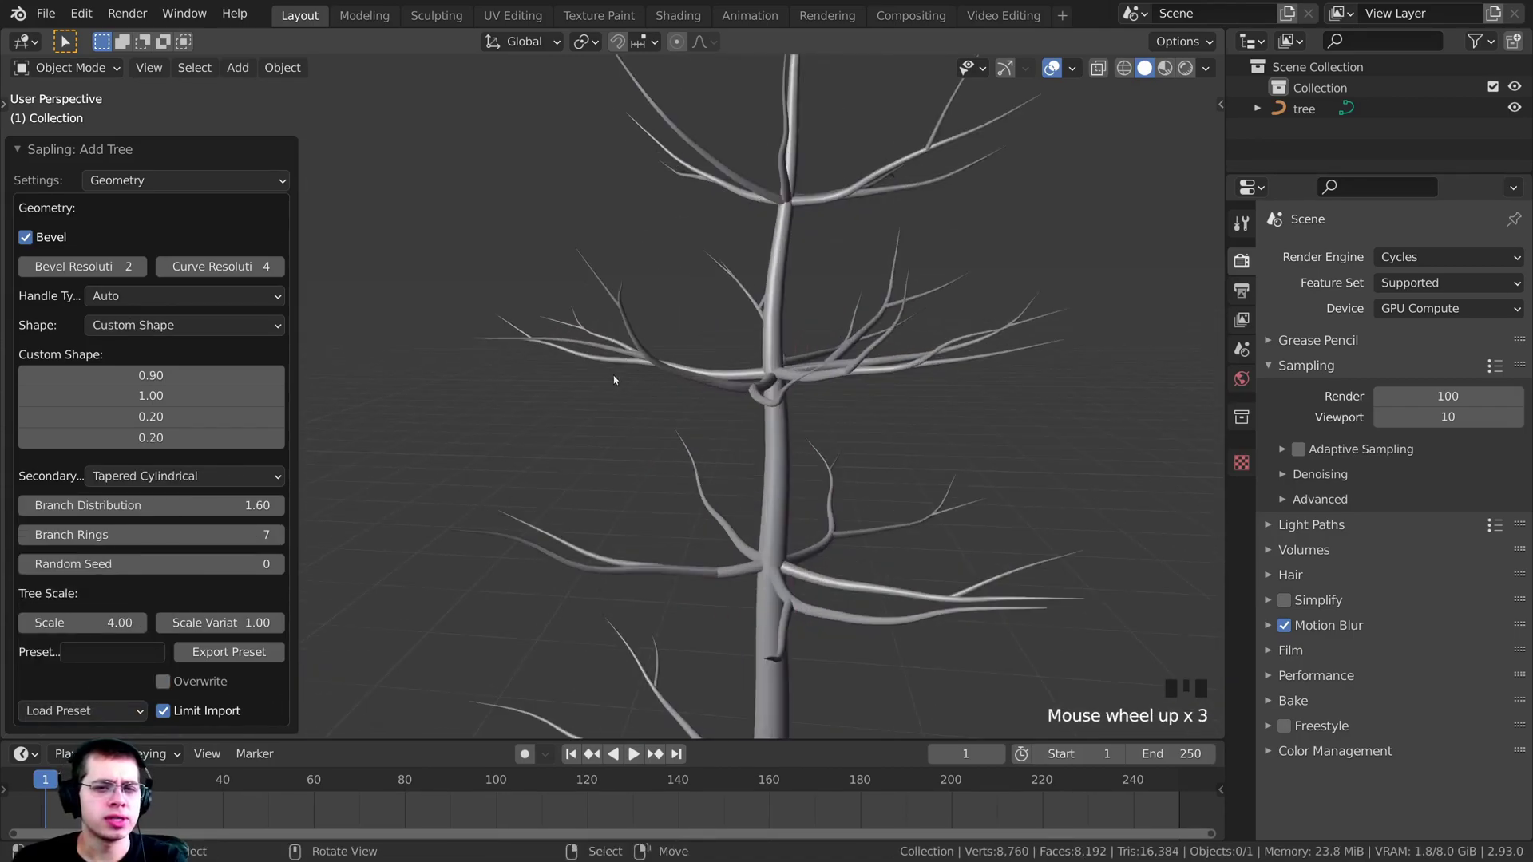
pyautogui.keyDown('shift'); pyautogui.moveTo(616, 376); pyautogui.dragTo(530, 332, button='middle'); pyautogui.keyUp('shift')
pyautogui.scroll(-4, 637, 408)
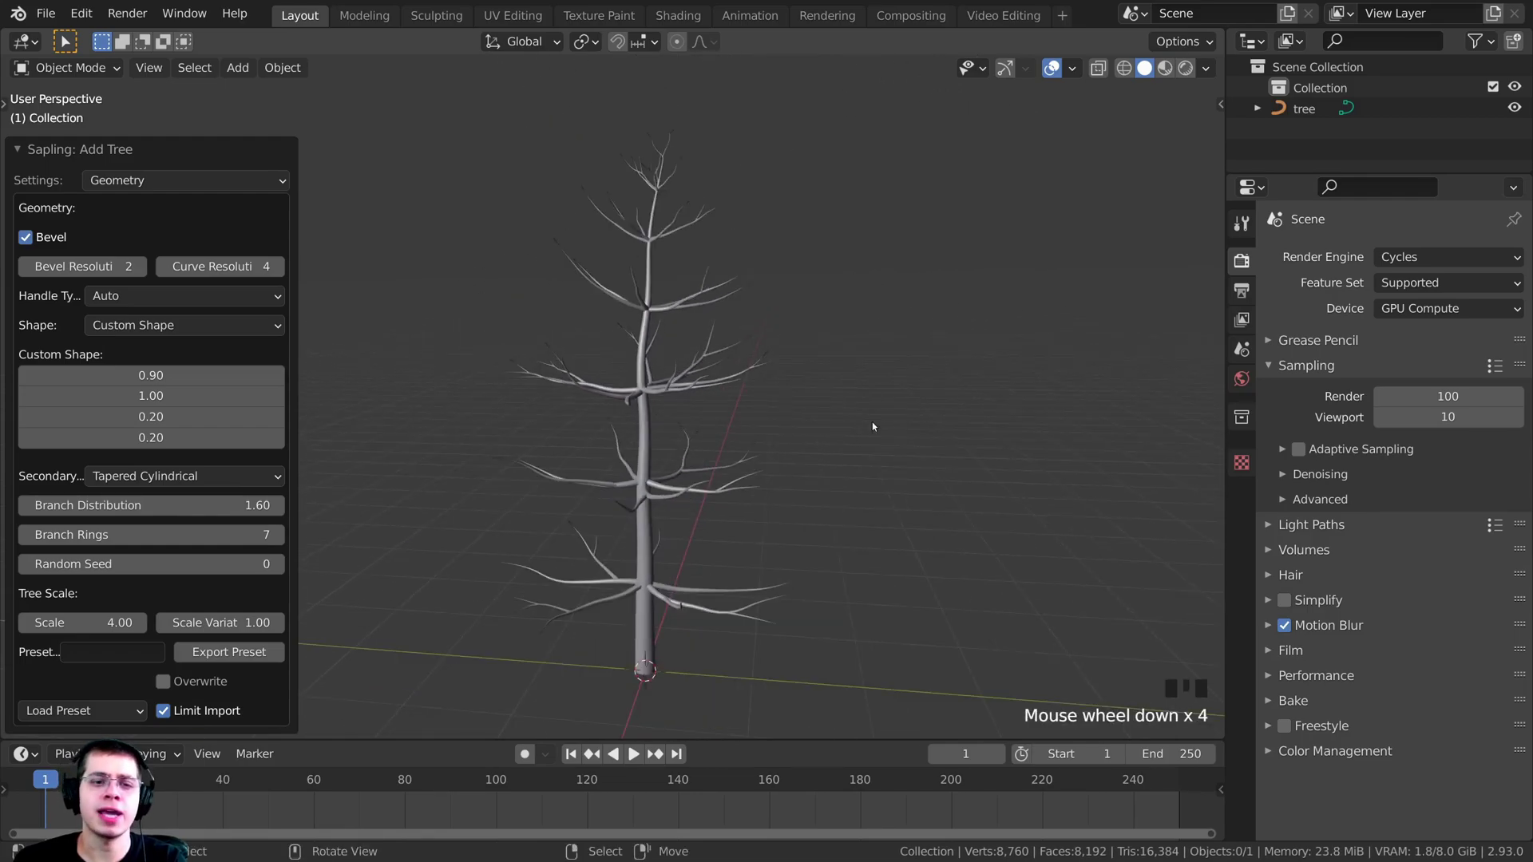
pyautogui.scroll(2, 979, 400)
pyautogui.keyDown('shift'); pyautogui.moveTo(979, 399); pyautogui.dragTo(988, 331, button='middle'); pyautogui.keyUp('shift')
pyautogui.scroll(-1, 788, 357)
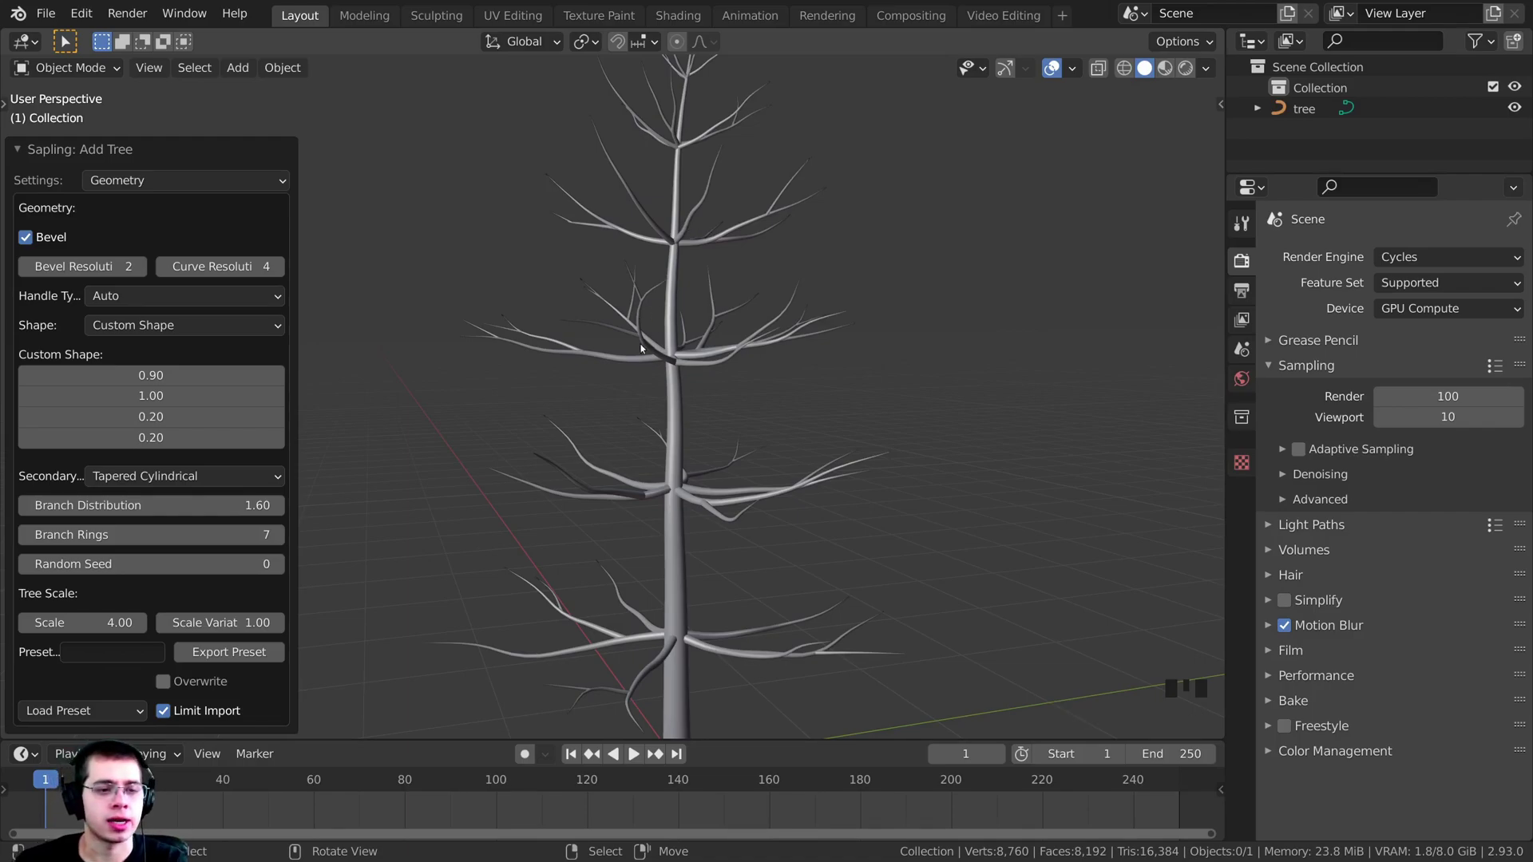
# - Try several higher branch ring counts on the tree, then set Branch Rings to 100
pyautogui.moveTo(319, 739); pyautogui.dragTo(310, 735)
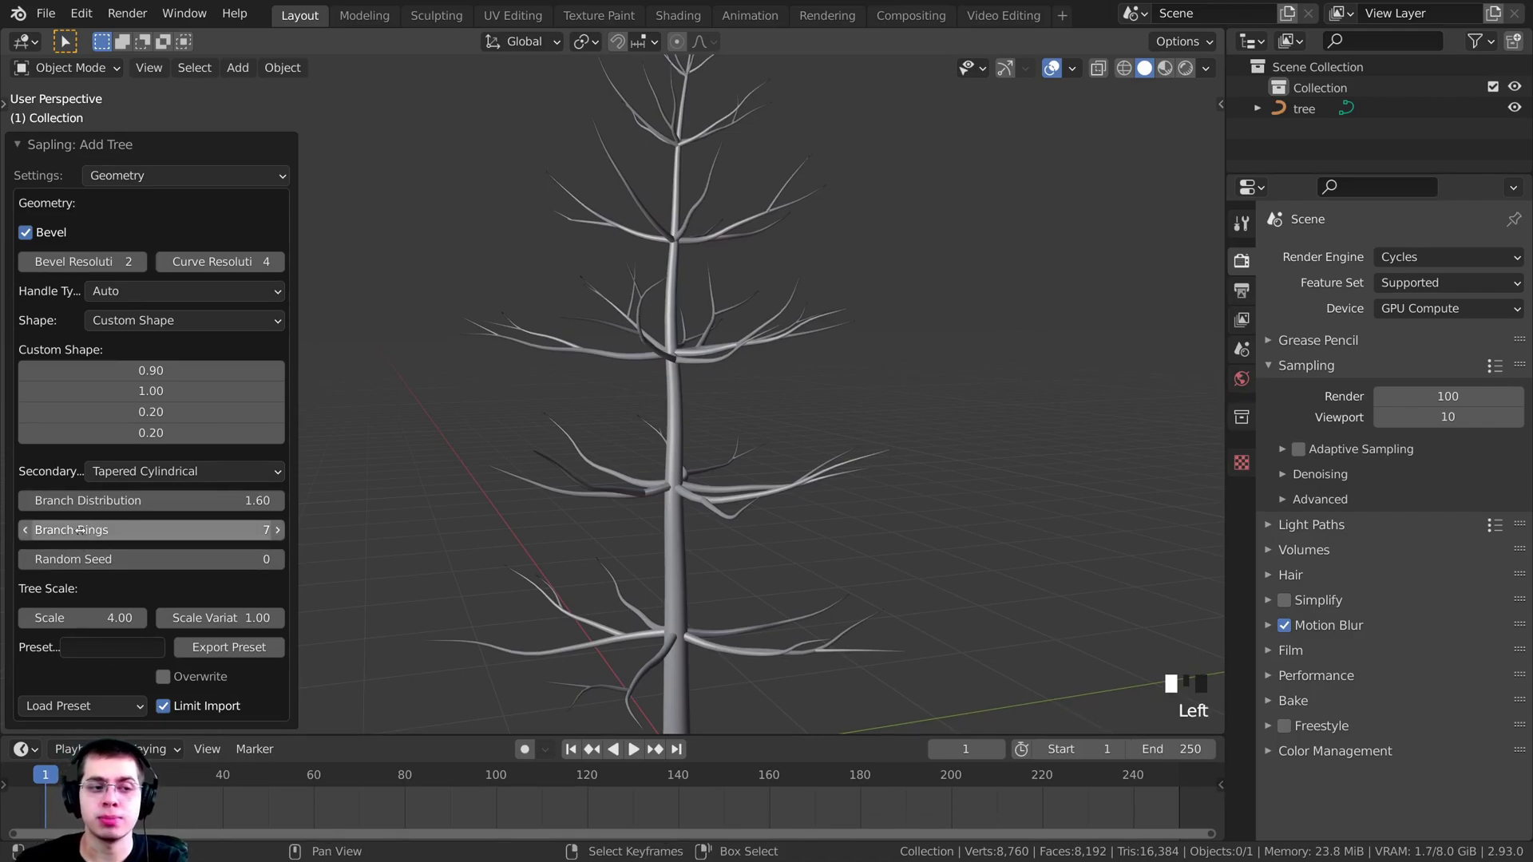
pyautogui.moveTo(86, 530); pyautogui.dragTo(263, 530)
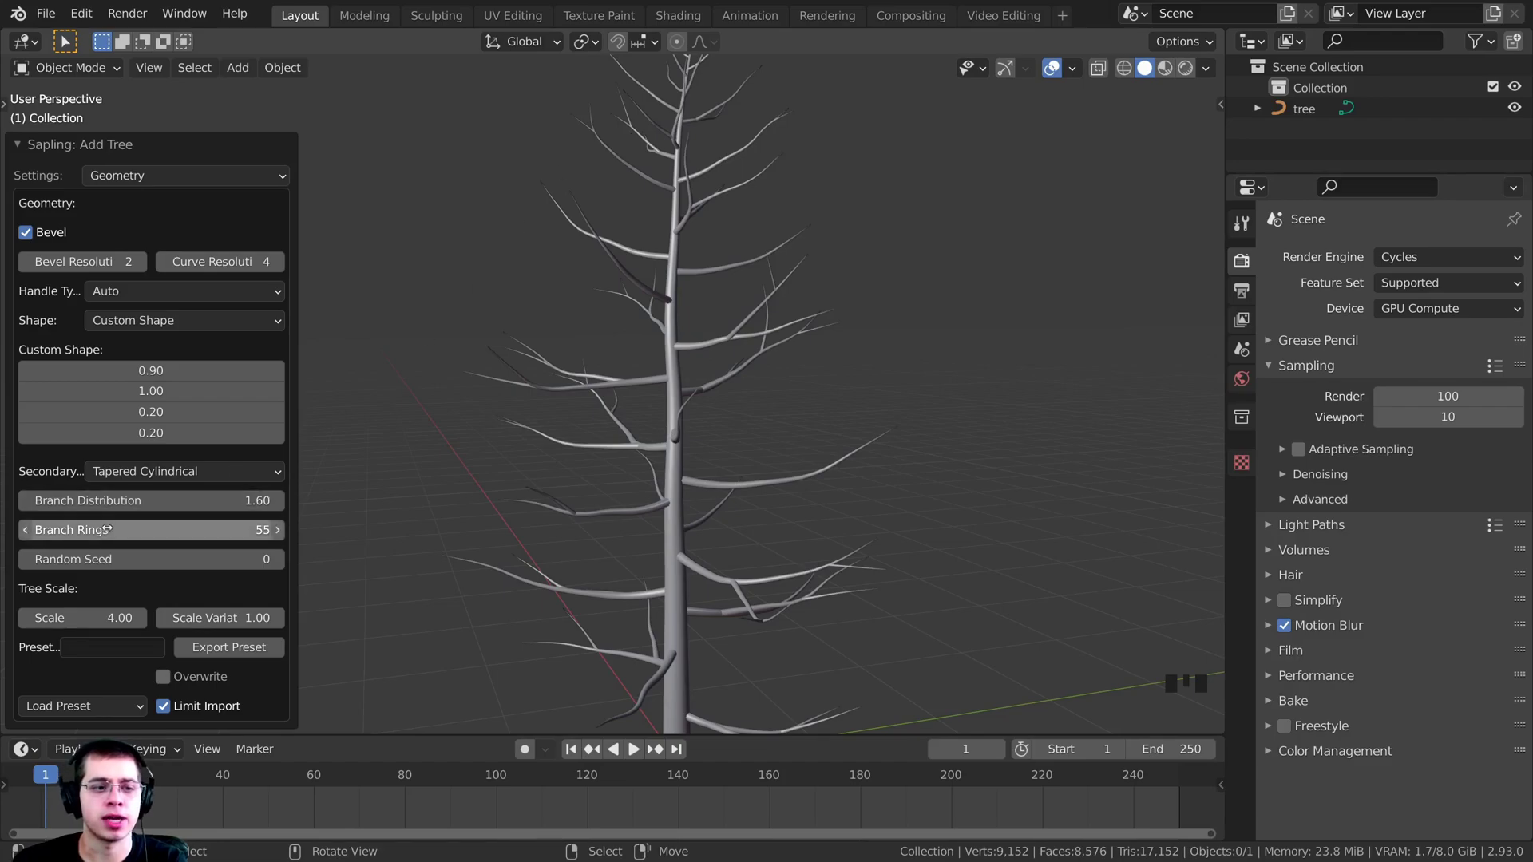
pyautogui.moveTo(160, 530); pyautogui.dragTo(191, 530)
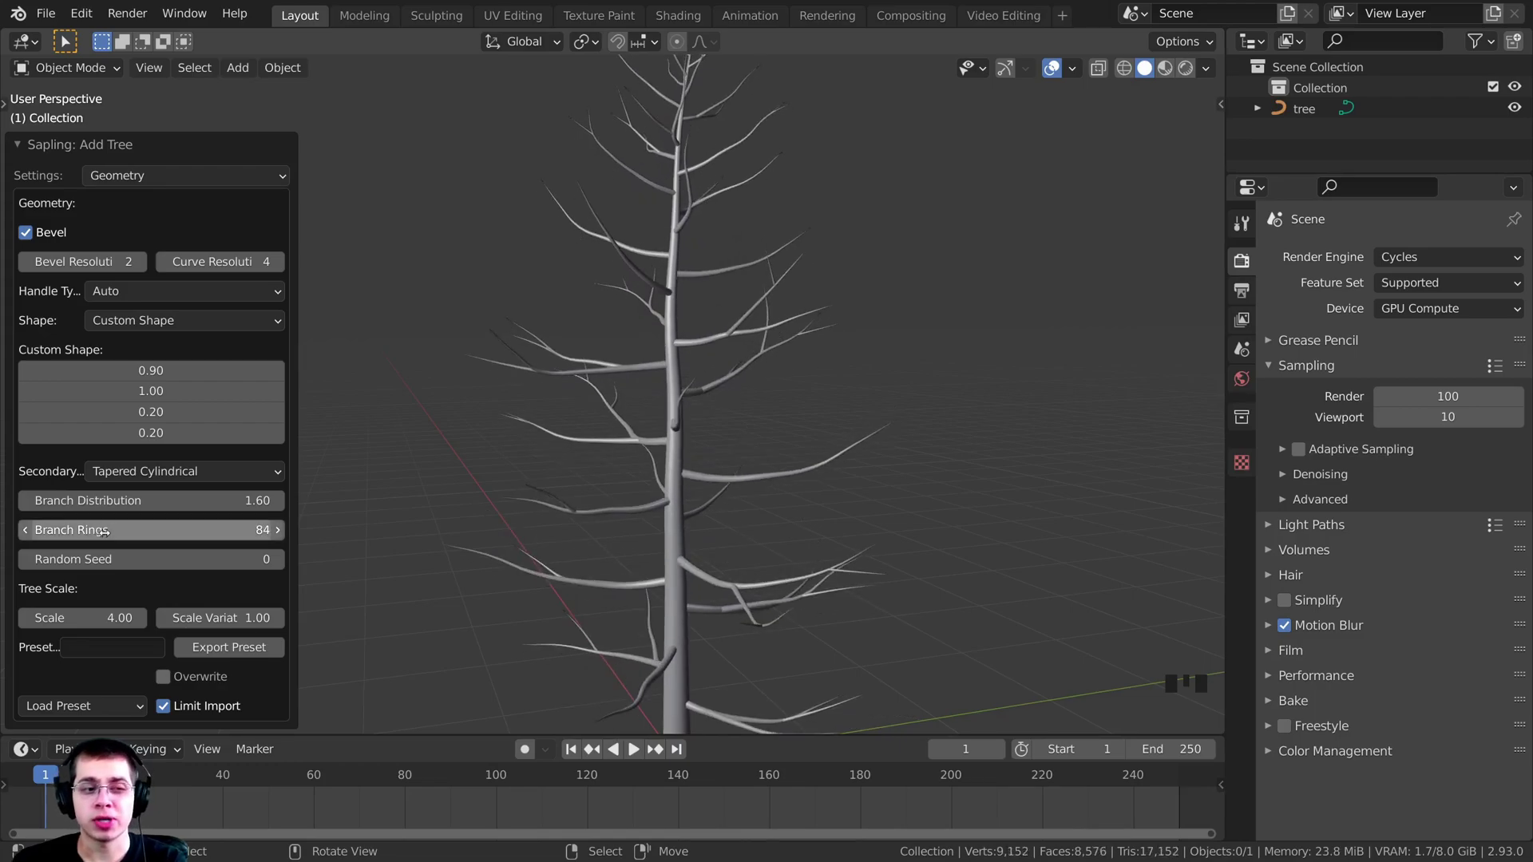
pyautogui.click(160, 530)
pyautogui.write('100')
pyautogui.press('Return')
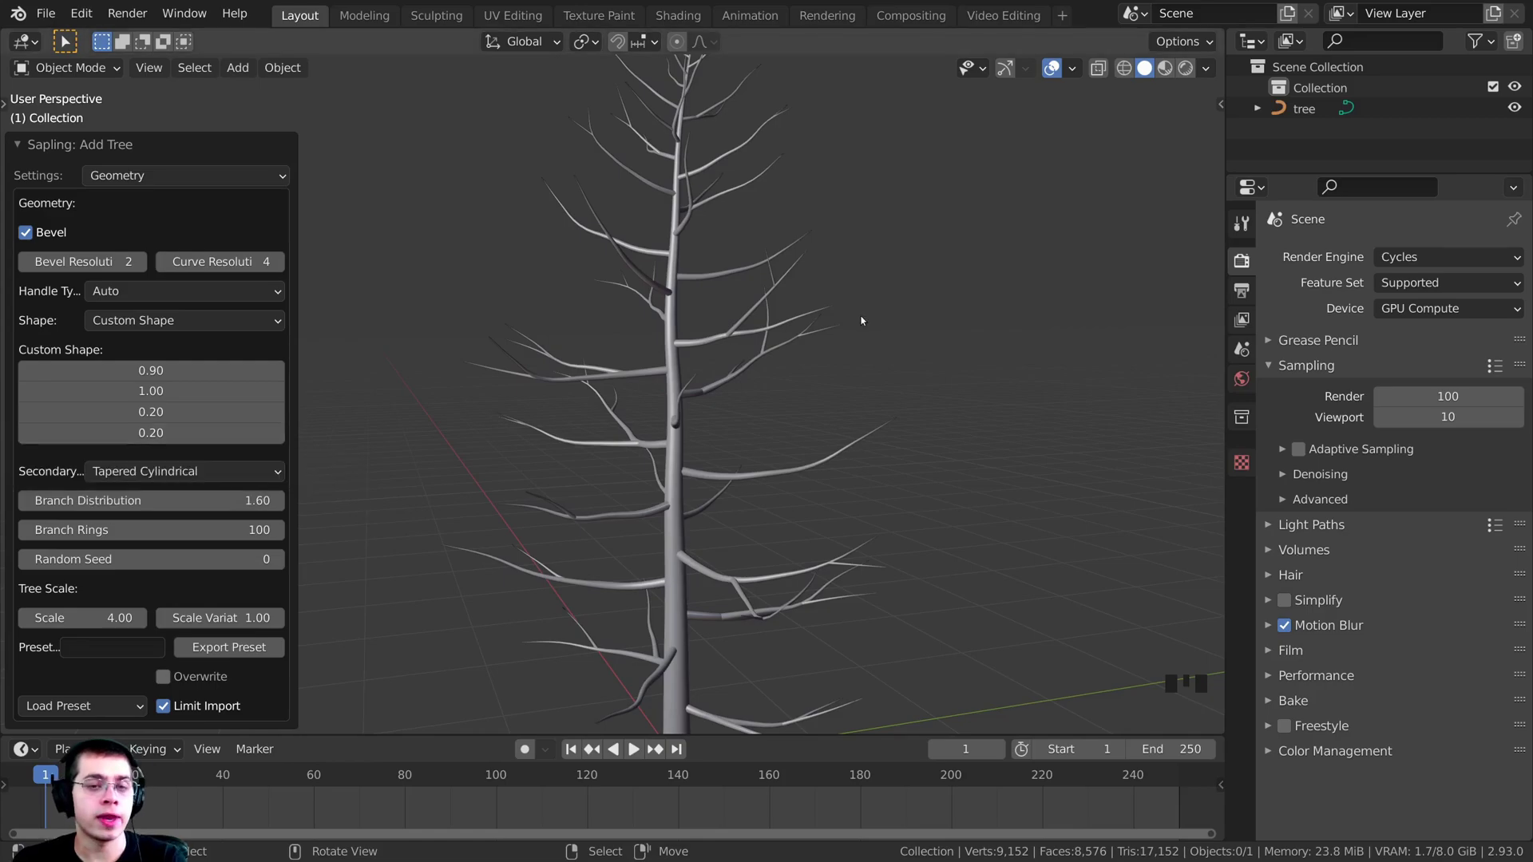
# - Set the first Custom Shape value of the tree to 1.00
pyautogui.scroll(-2, 803, 291)
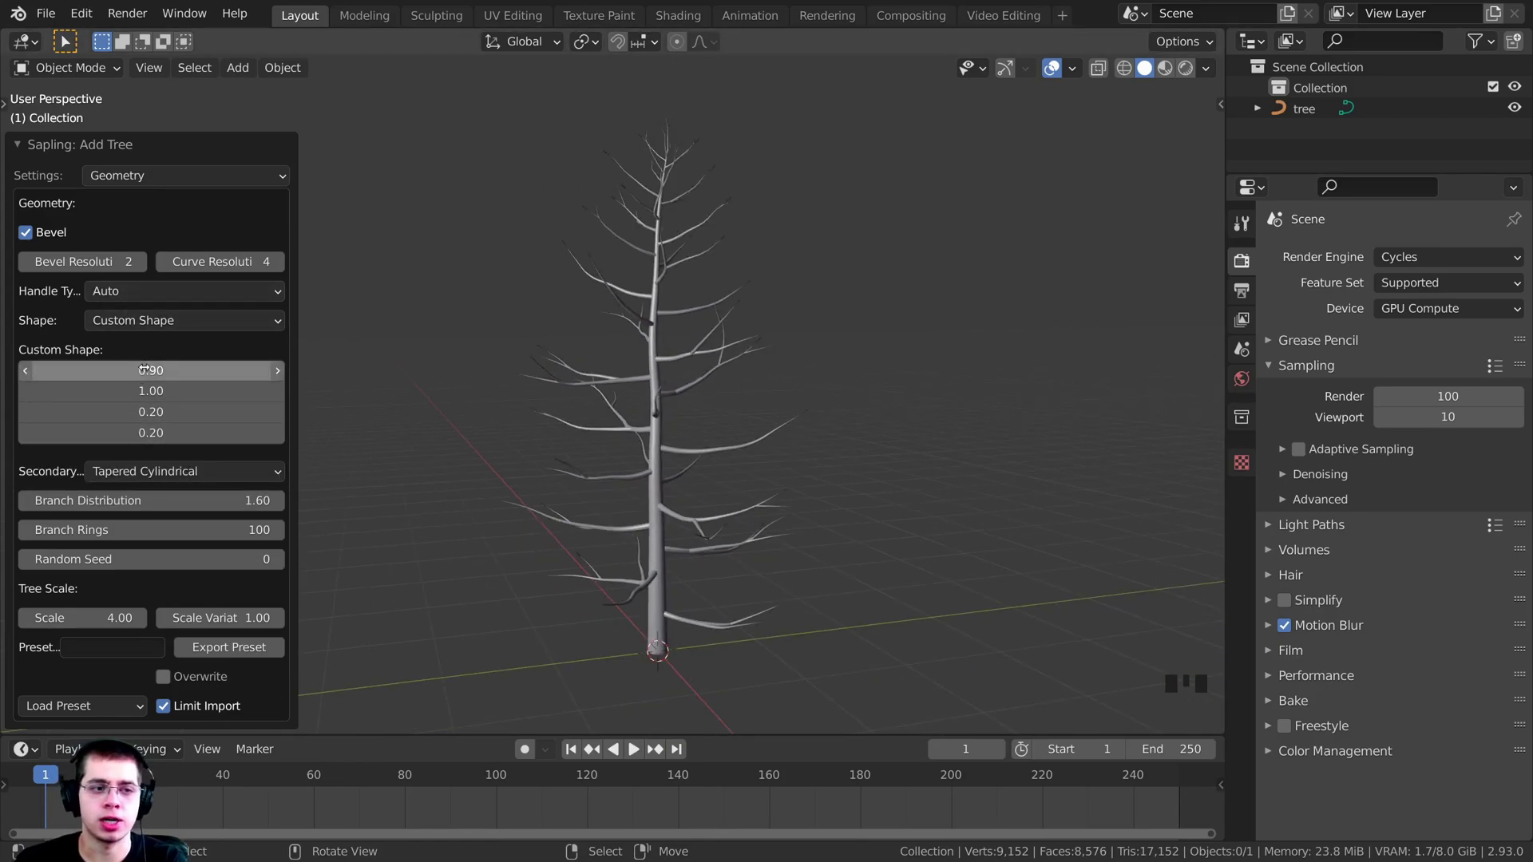
pyautogui.moveTo(144, 369)
pyautogui.mouseDown()
pyautogui.moveTo(159, 369)
pyautogui.moveTo(126, 372)
pyautogui.mouseUp()
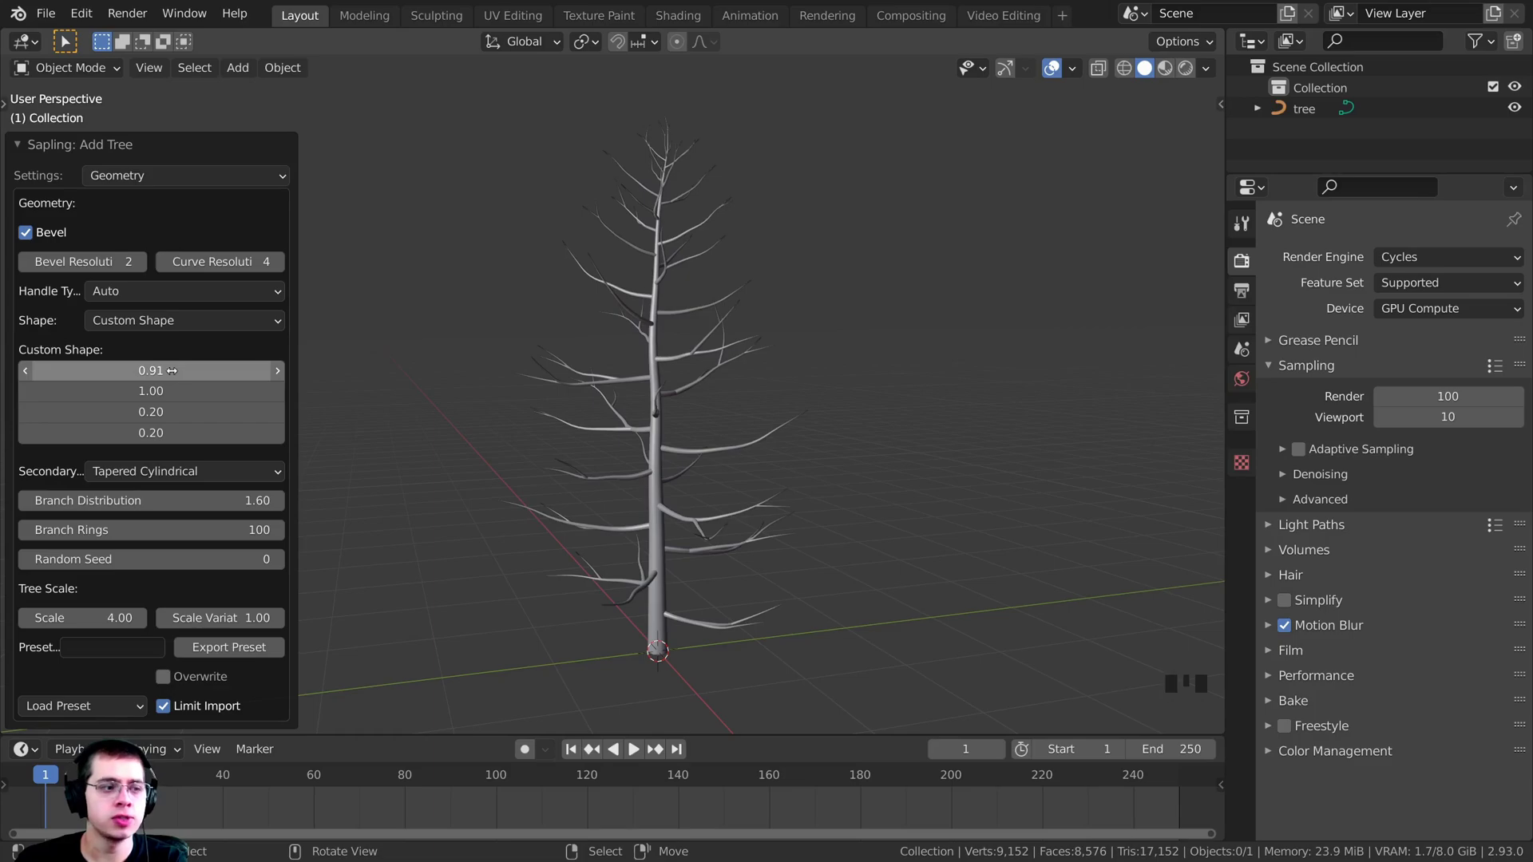
pyautogui.click(164, 371)
pyautogui.write('1')
pyautogui.press('Return')
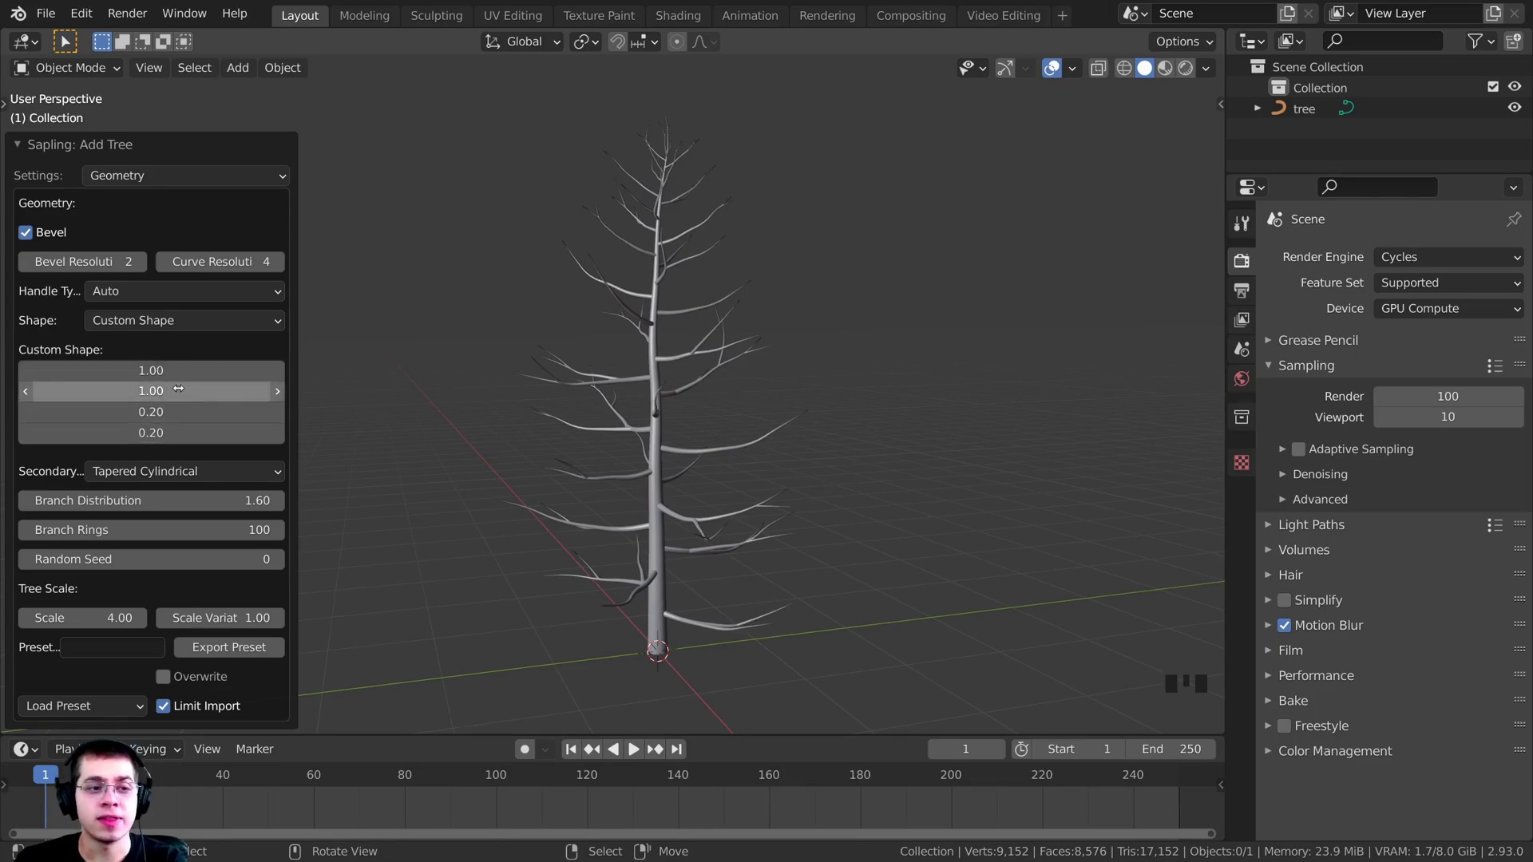
# - Try different amounts for the tree's second Custom Shape value and set it to 0.64
pyautogui.moveTo(152, 391)
pyautogui.mouseDown()
pyautogui.moveTo(84, 392)
pyautogui.moveTo(172, 388)
pyautogui.mouseUp()
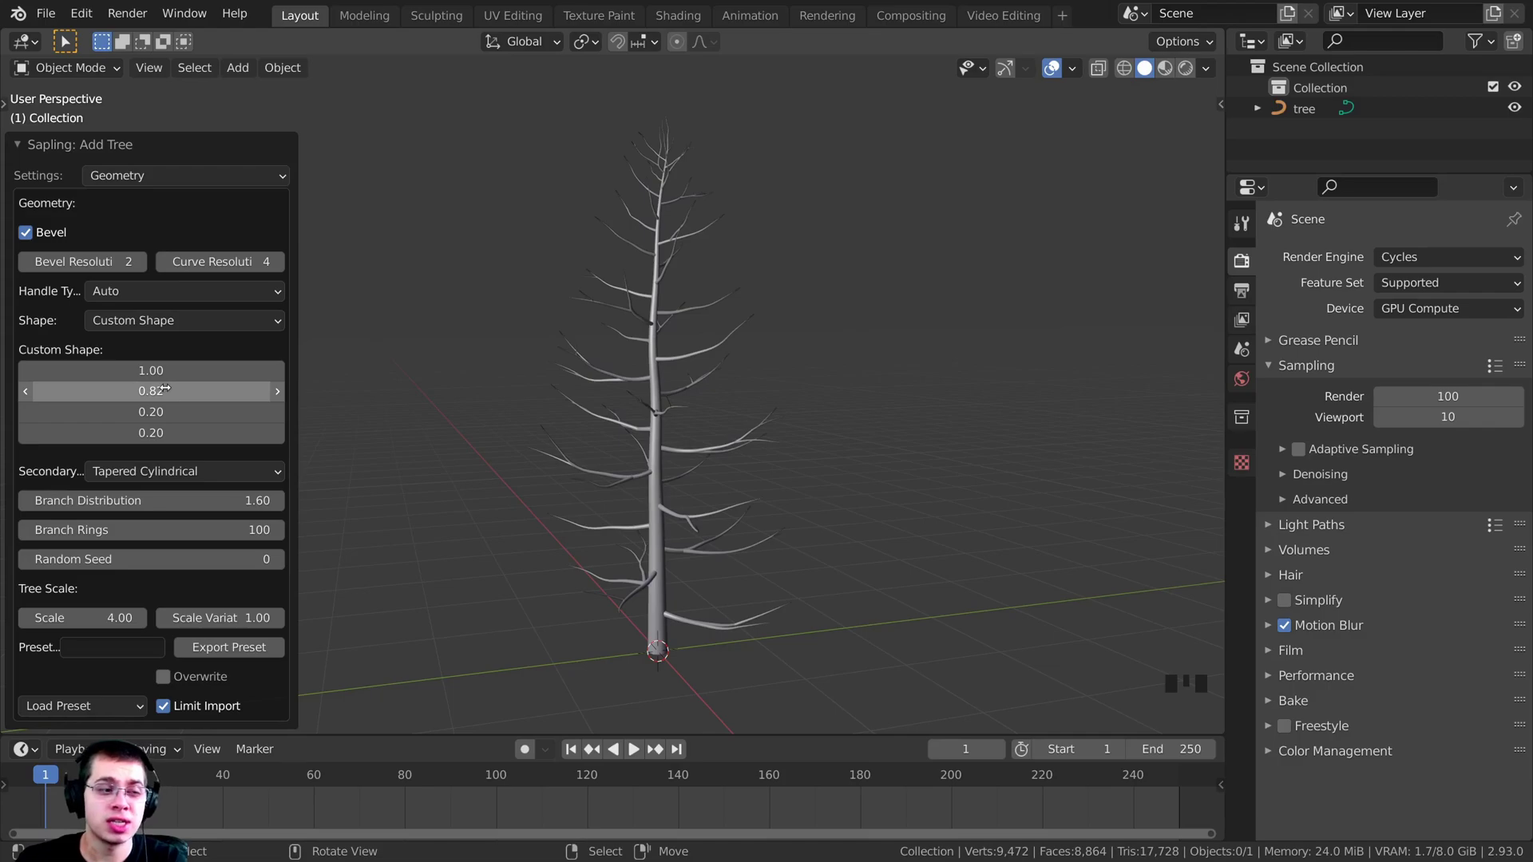
pyautogui.click(165, 389)
pyautogui.press('BackSpace')
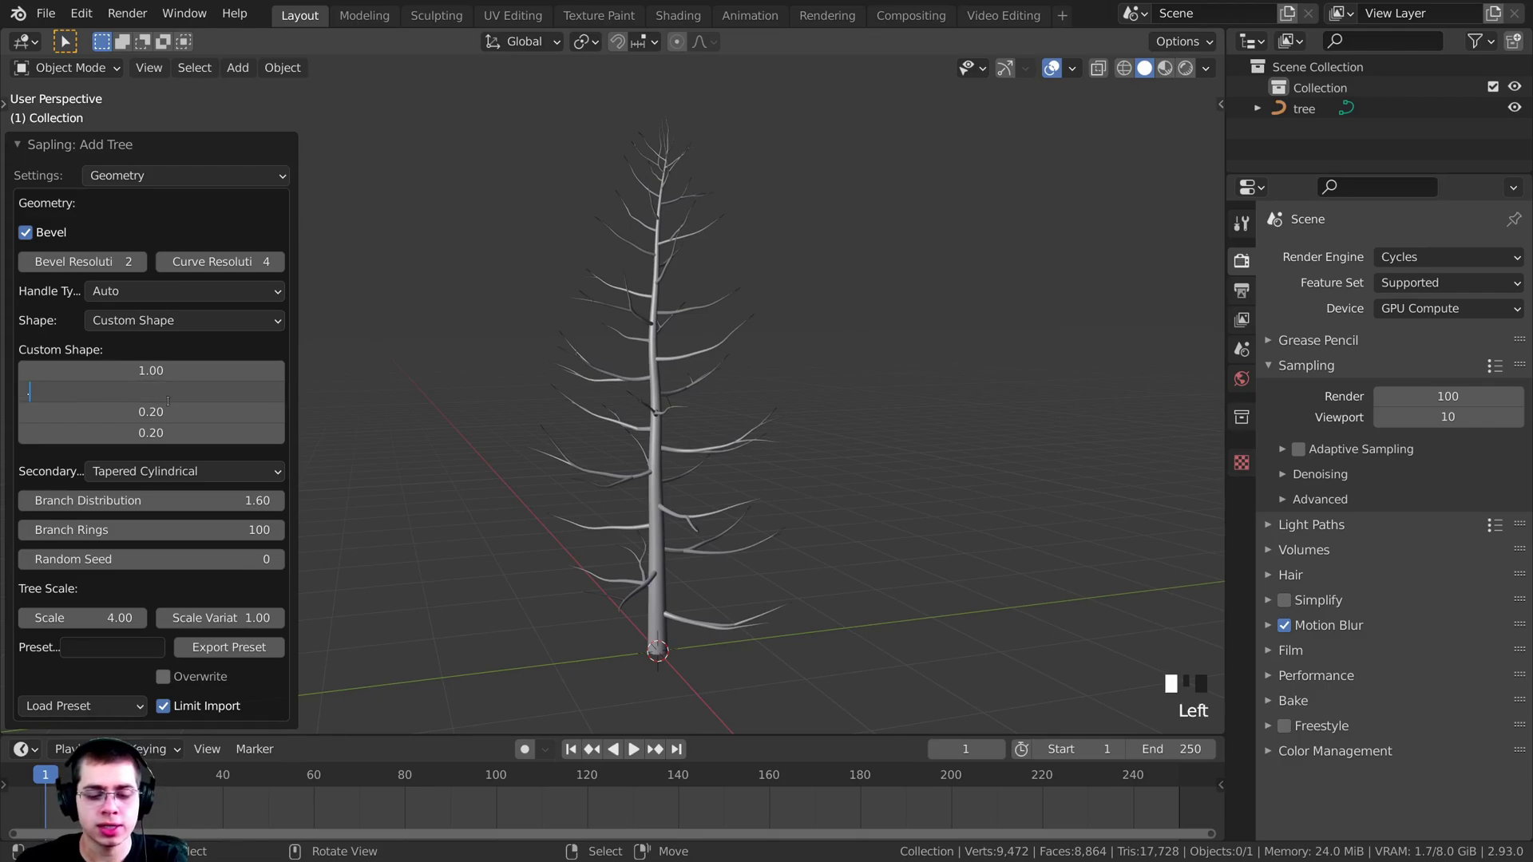
pyautogui.write('.64')
pyautogui.press('Return')
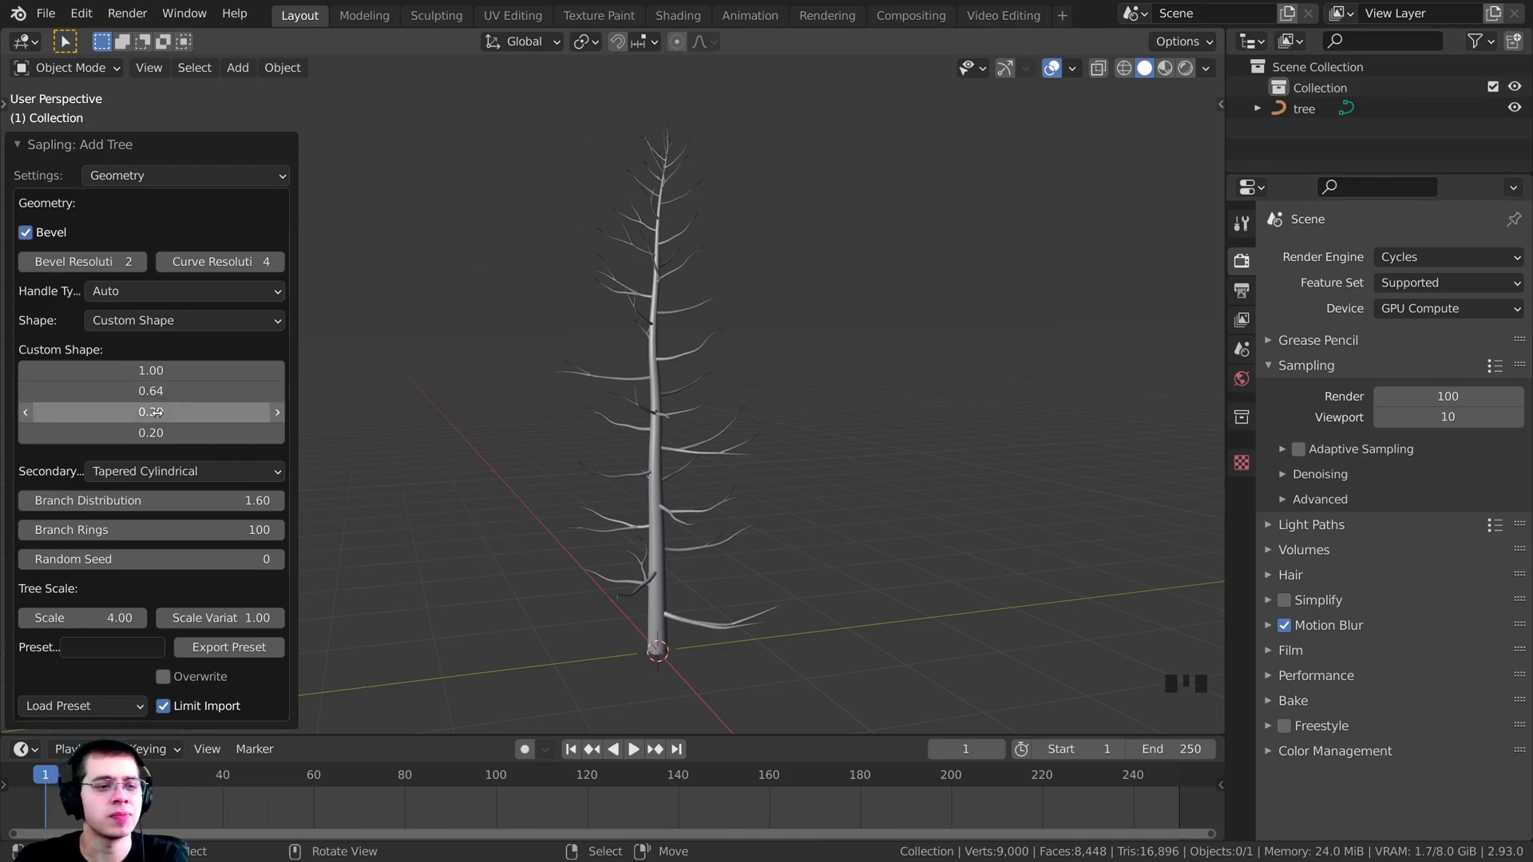
# - Set both the third and fourth Custom Shape values of the tree to 0.01
pyautogui.click(149, 412)
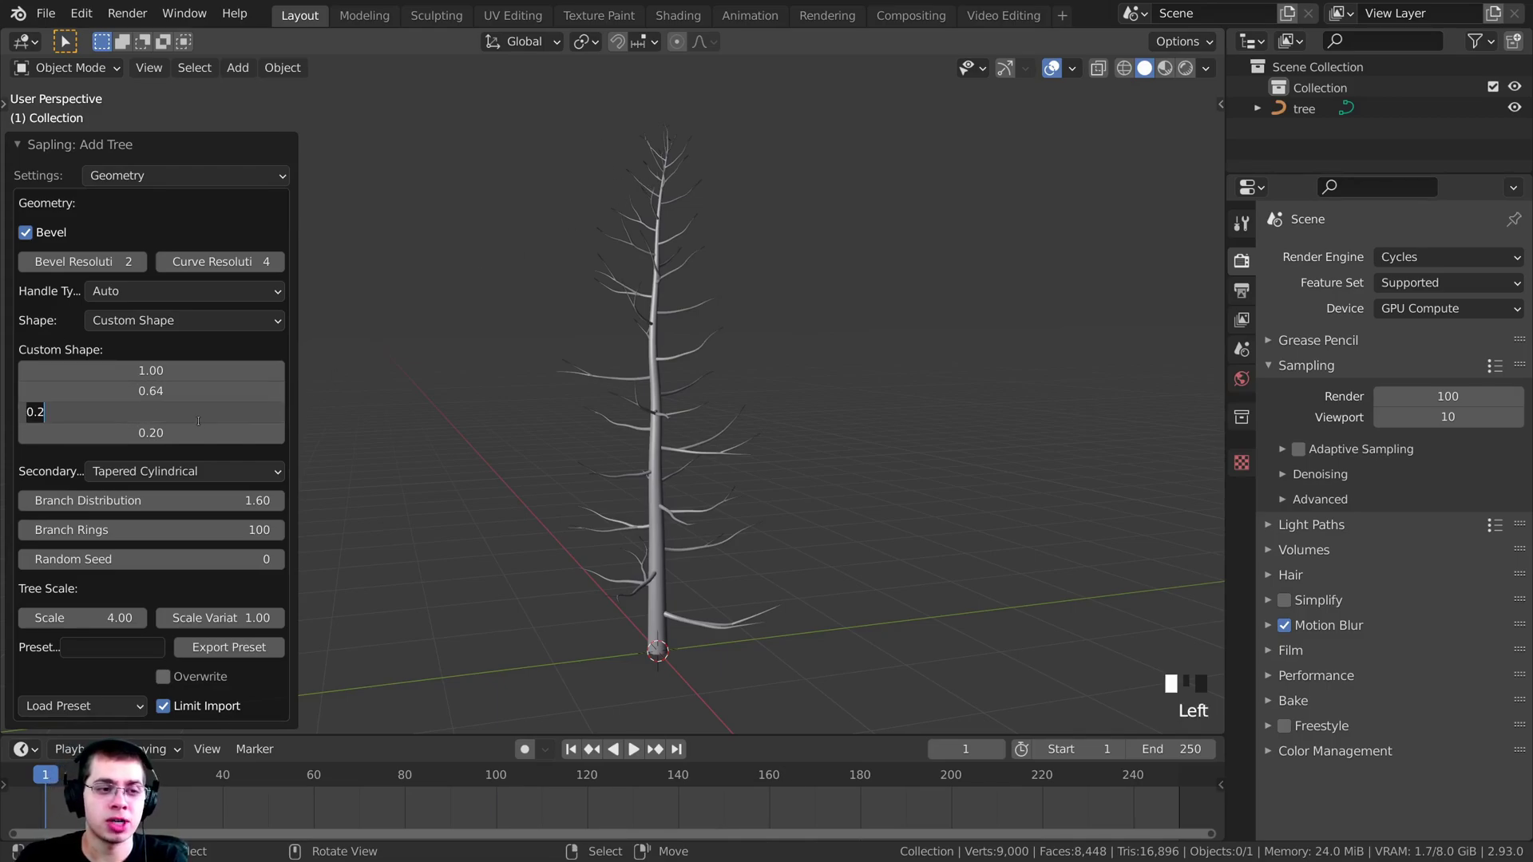
pyautogui.write('.01')
pyautogui.press('Return')
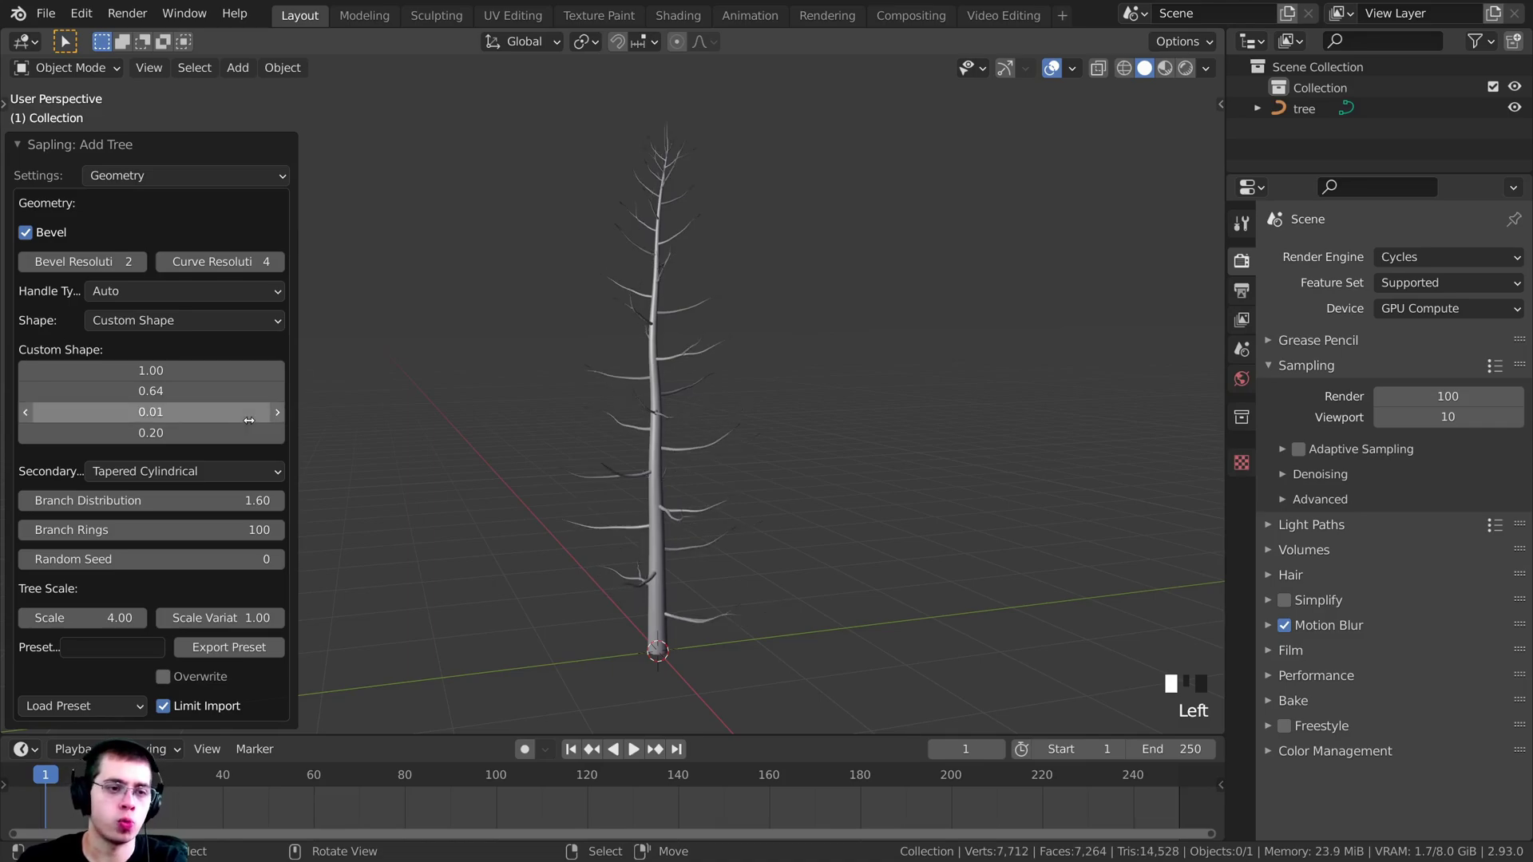
pyautogui.click(165, 439)
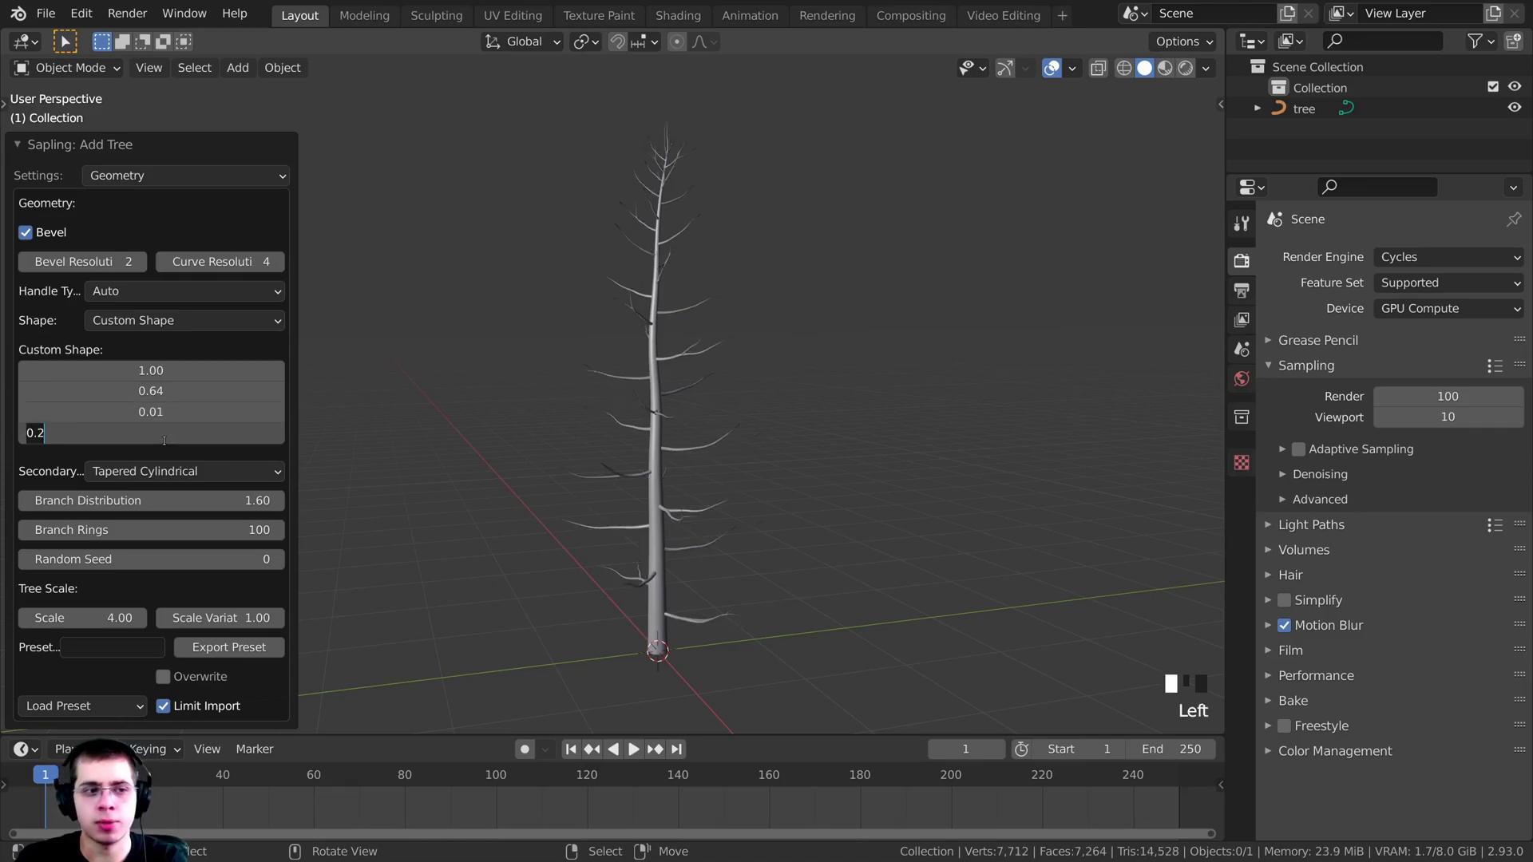
pyautogui.write('.01')
pyautogui.press('Return')
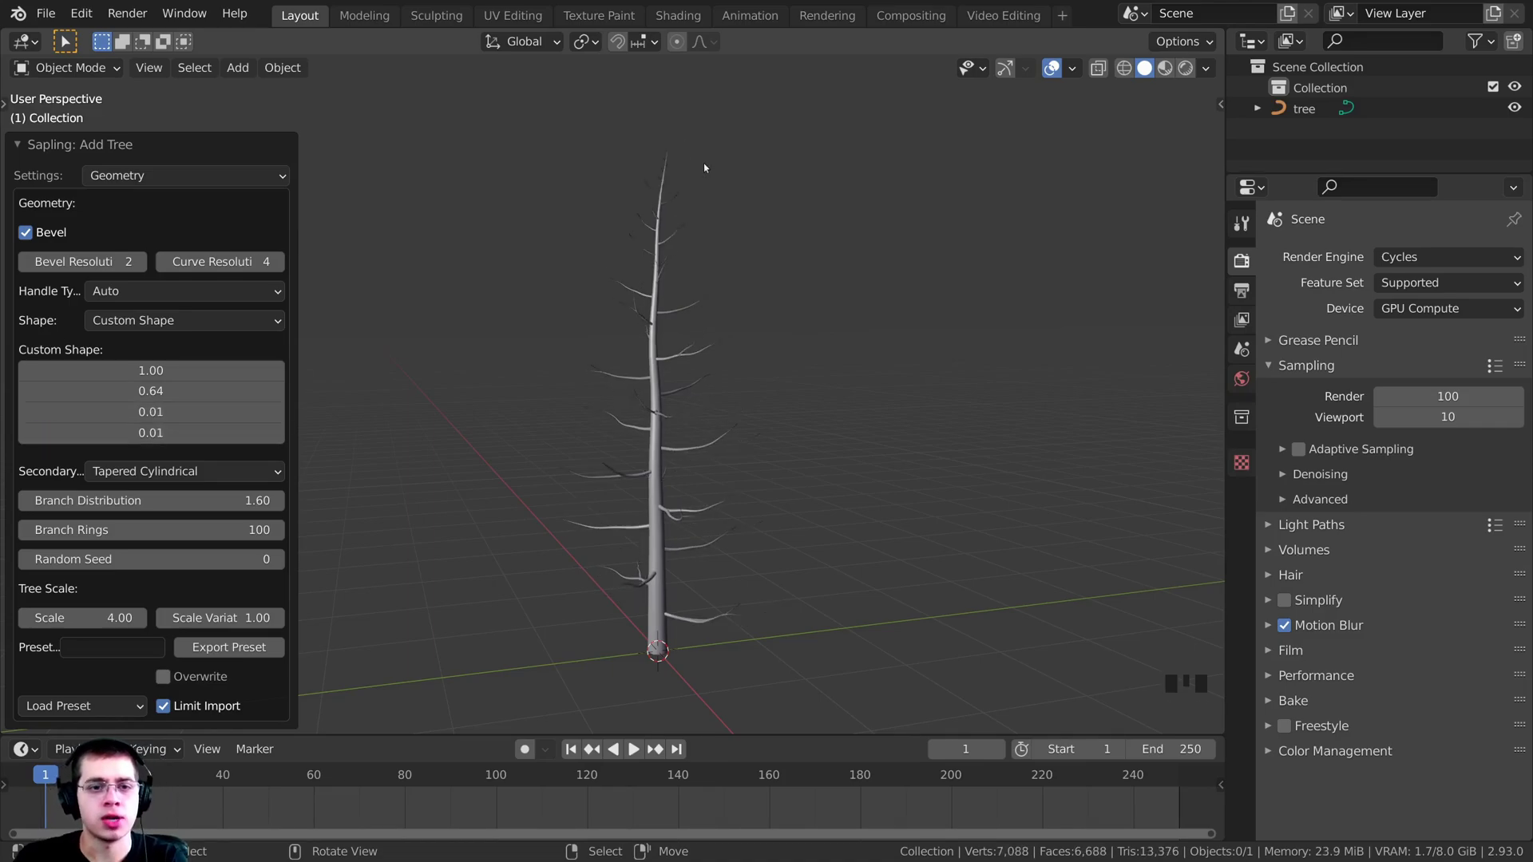
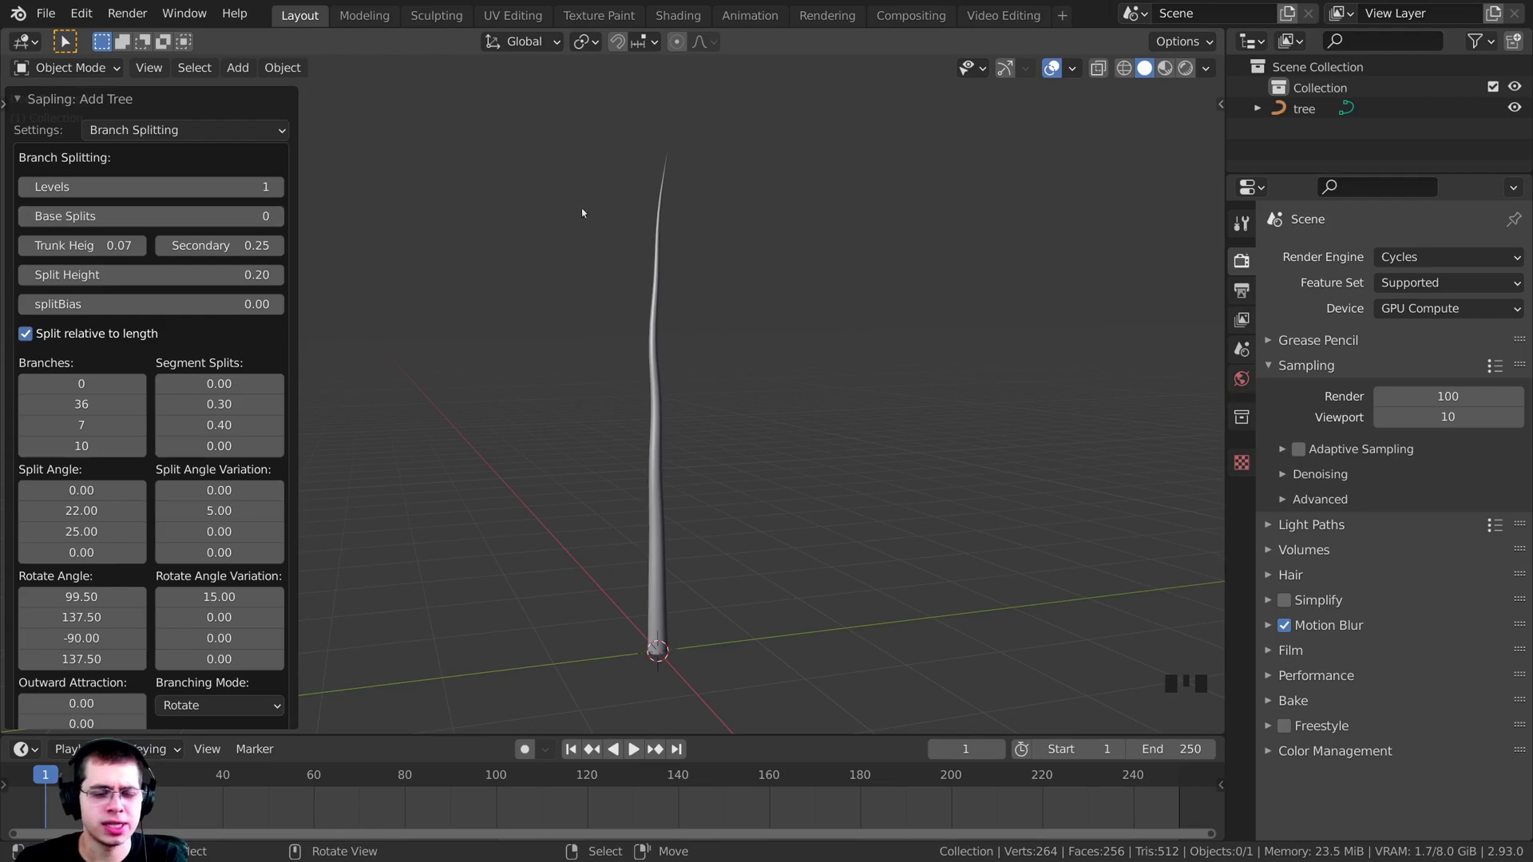
# - Try branch splitting levels up to 4 on the tree, then set Levels to 3
pyautogui.click(277, 186)
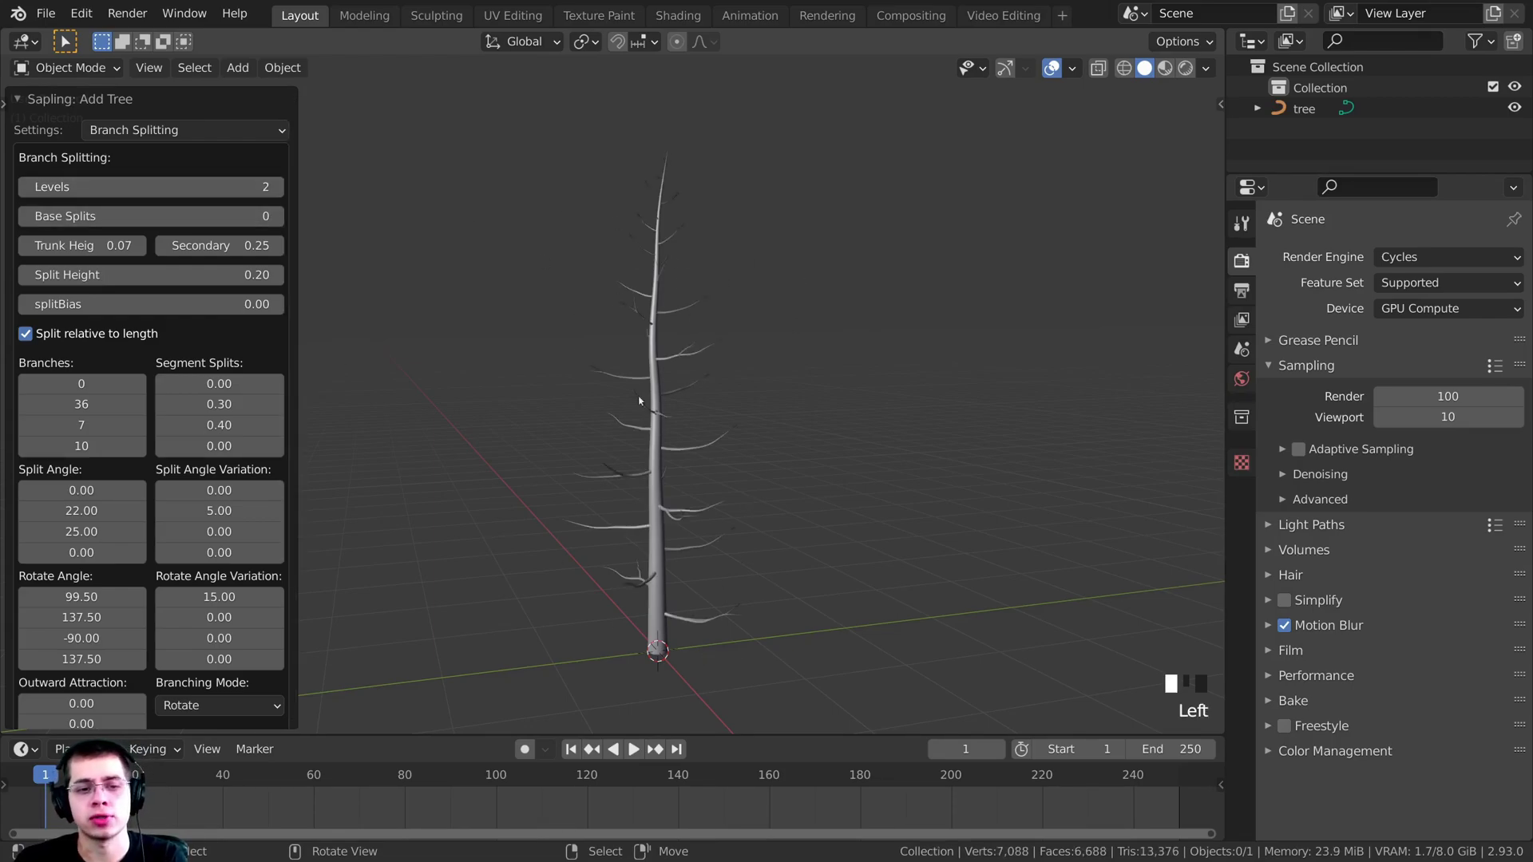
pyautogui.click(277, 187)
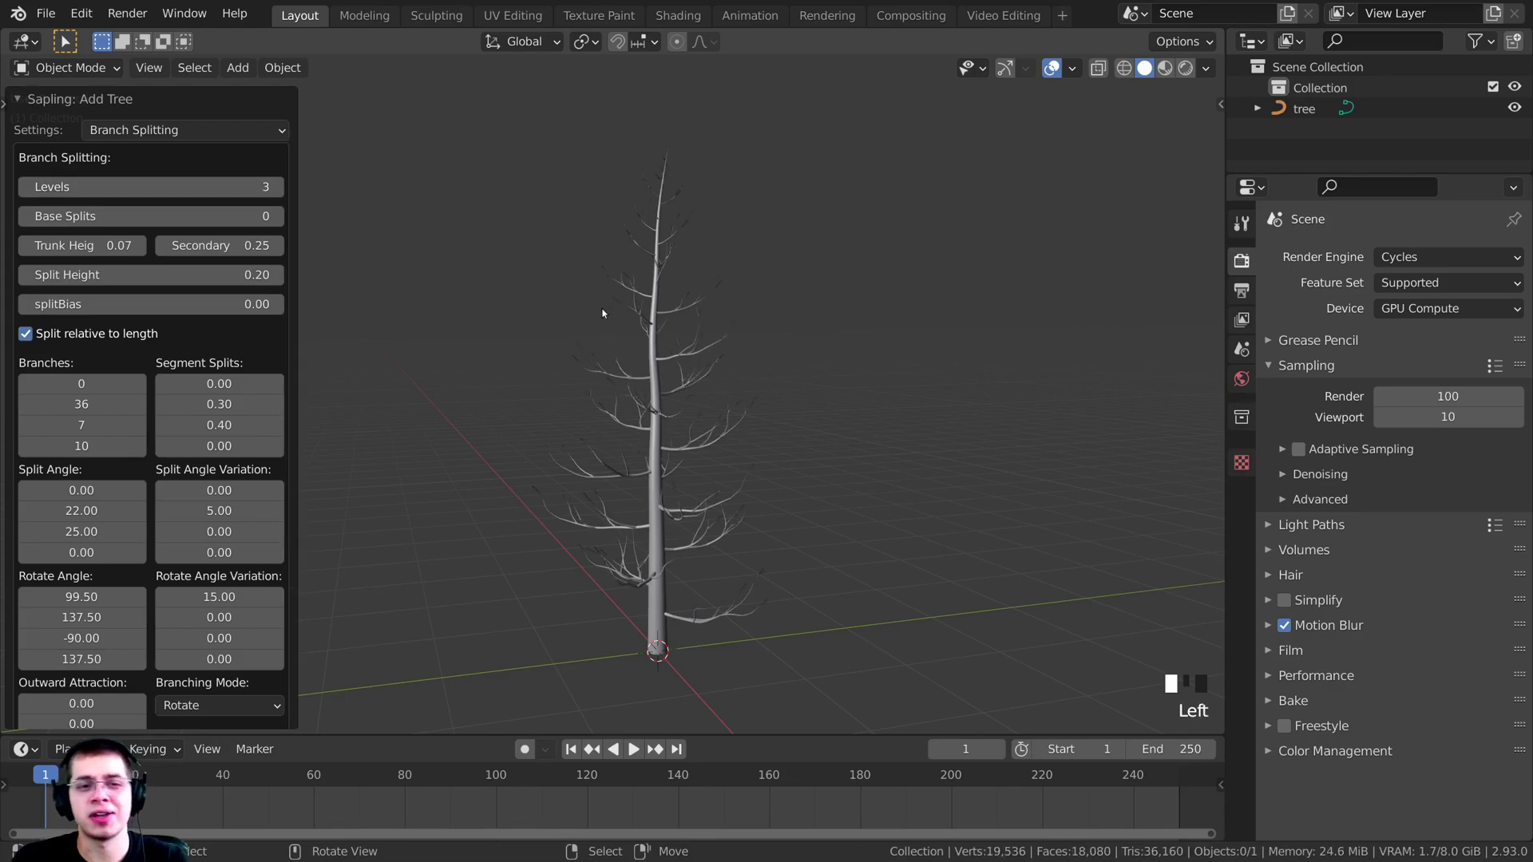
pyautogui.click(277, 187)
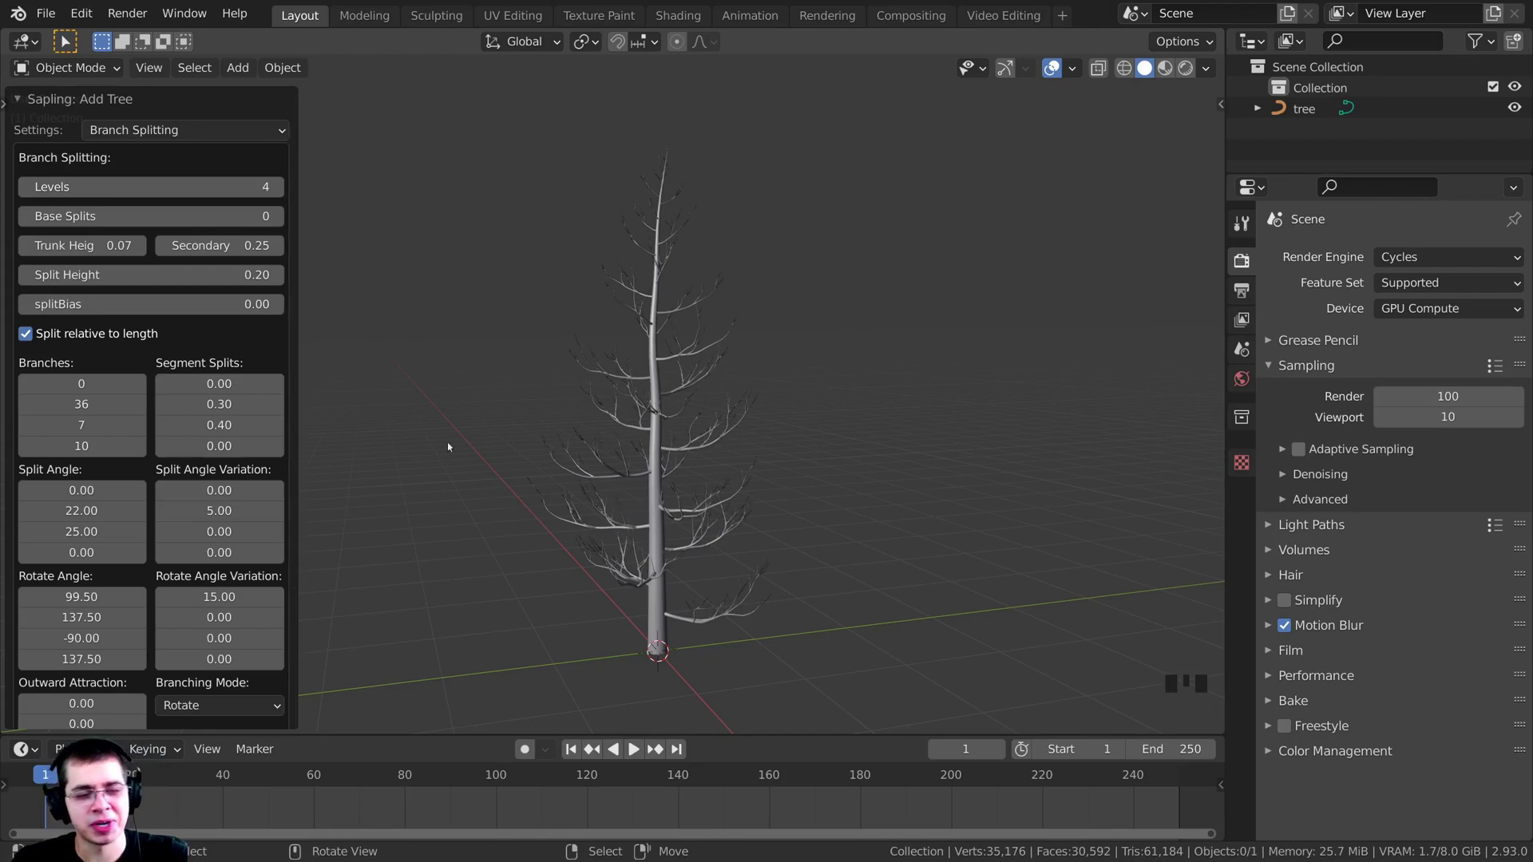
pyautogui.moveTo(134, 178); pyautogui.dragTo(112, 180)
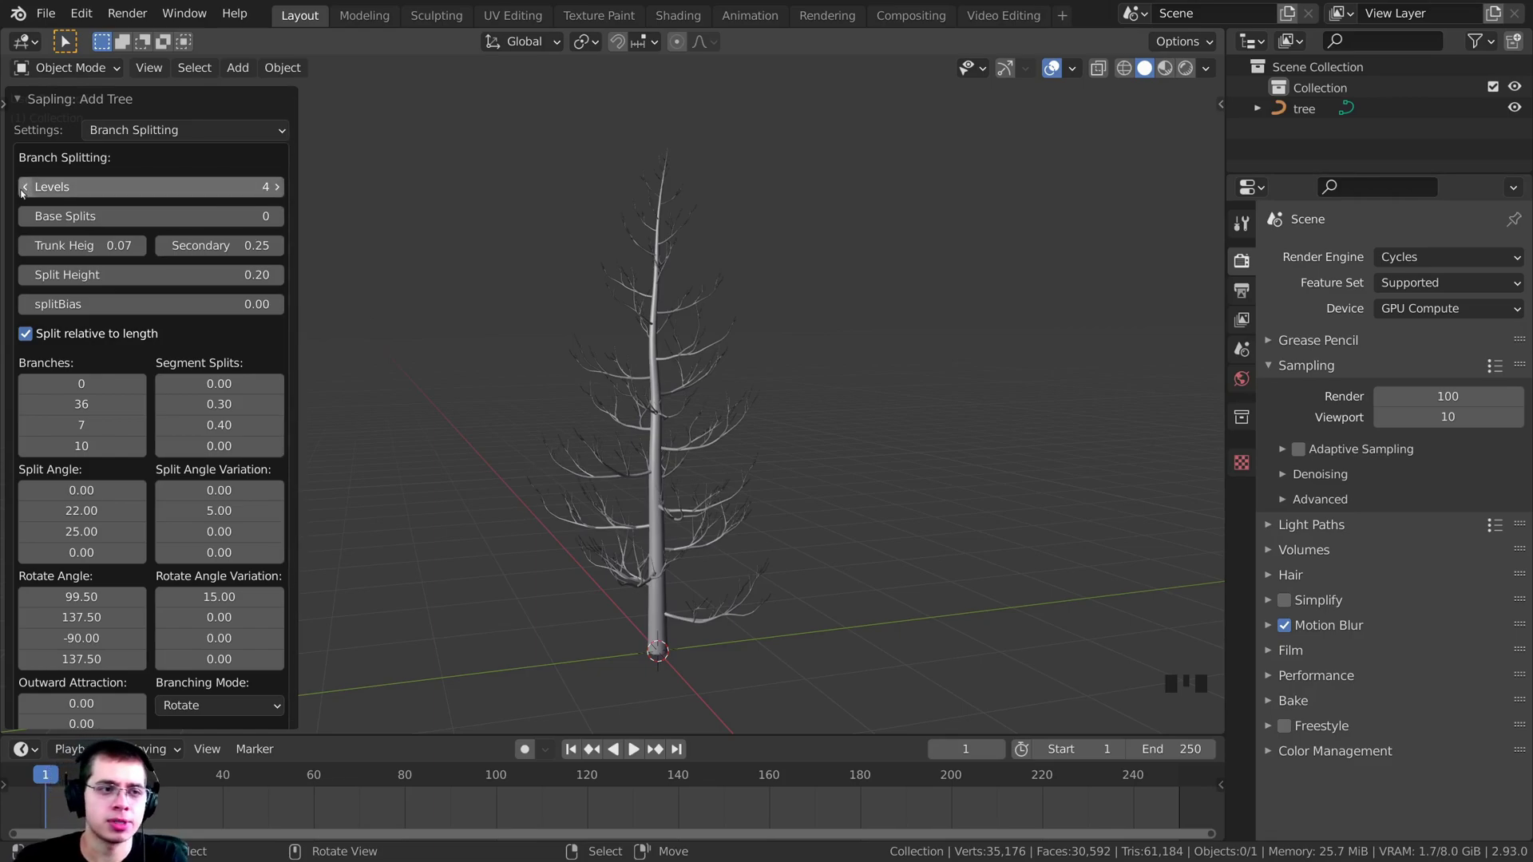
pyautogui.scroll(4, 757, 323)
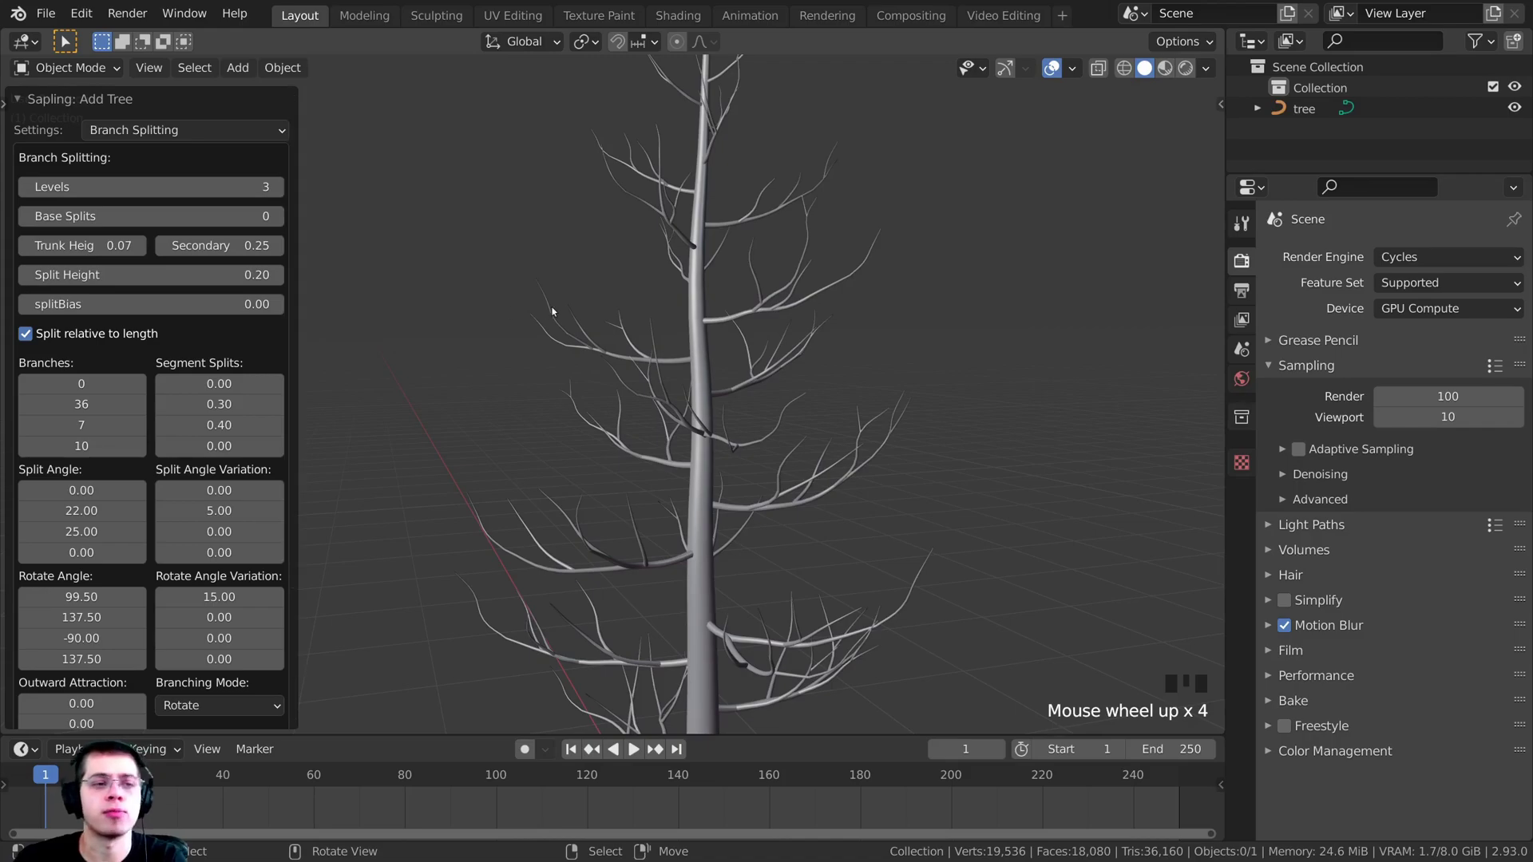
pyautogui.scroll(-2, 548, 318)
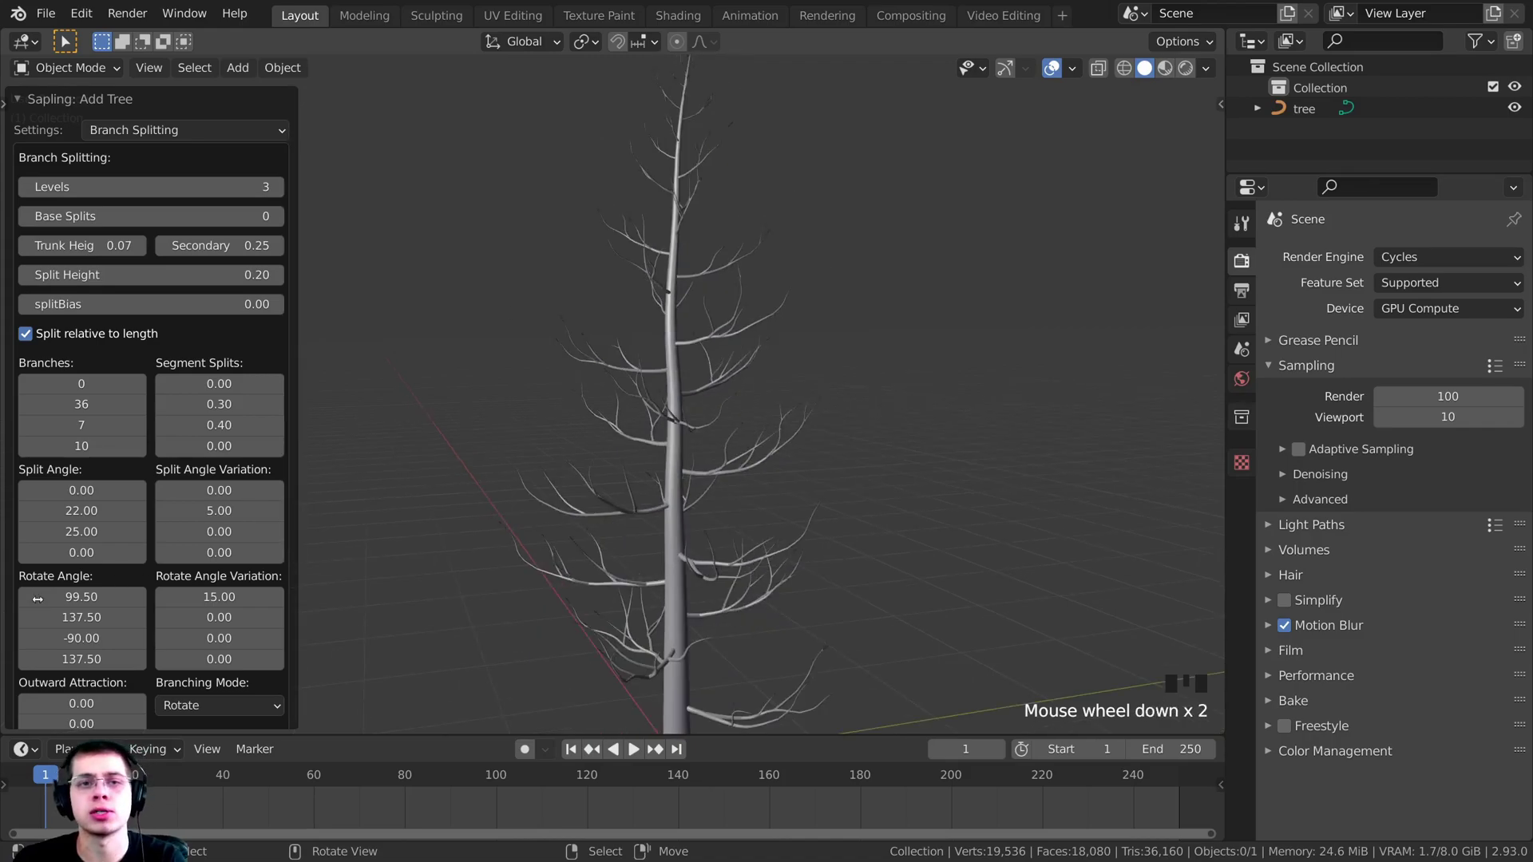
# - Set the second Branches value of the tree to 200
pyautogui.click(70, 404)
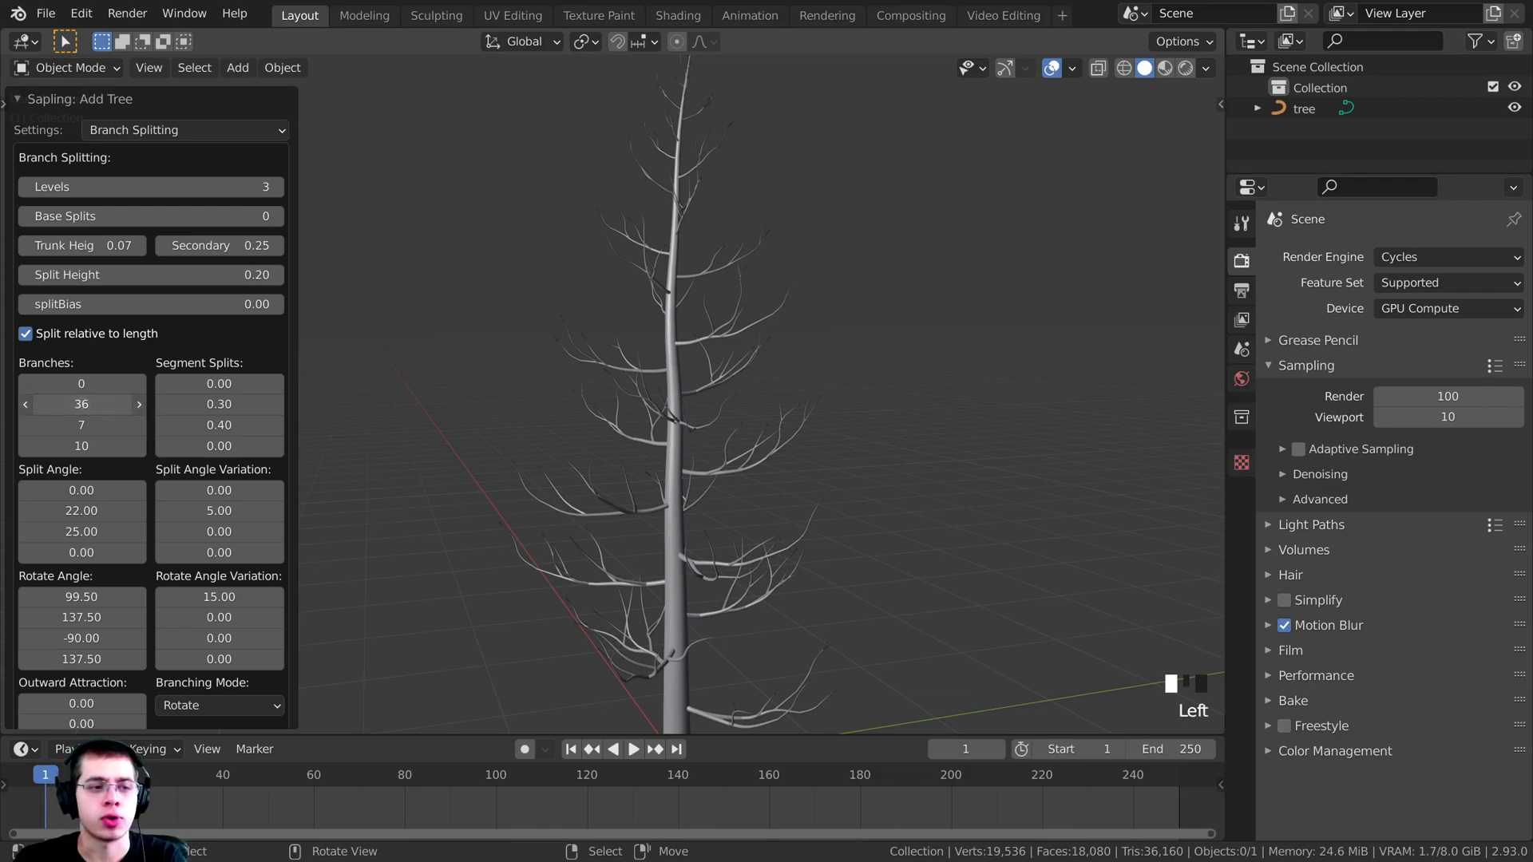
pyautogui.write('200')
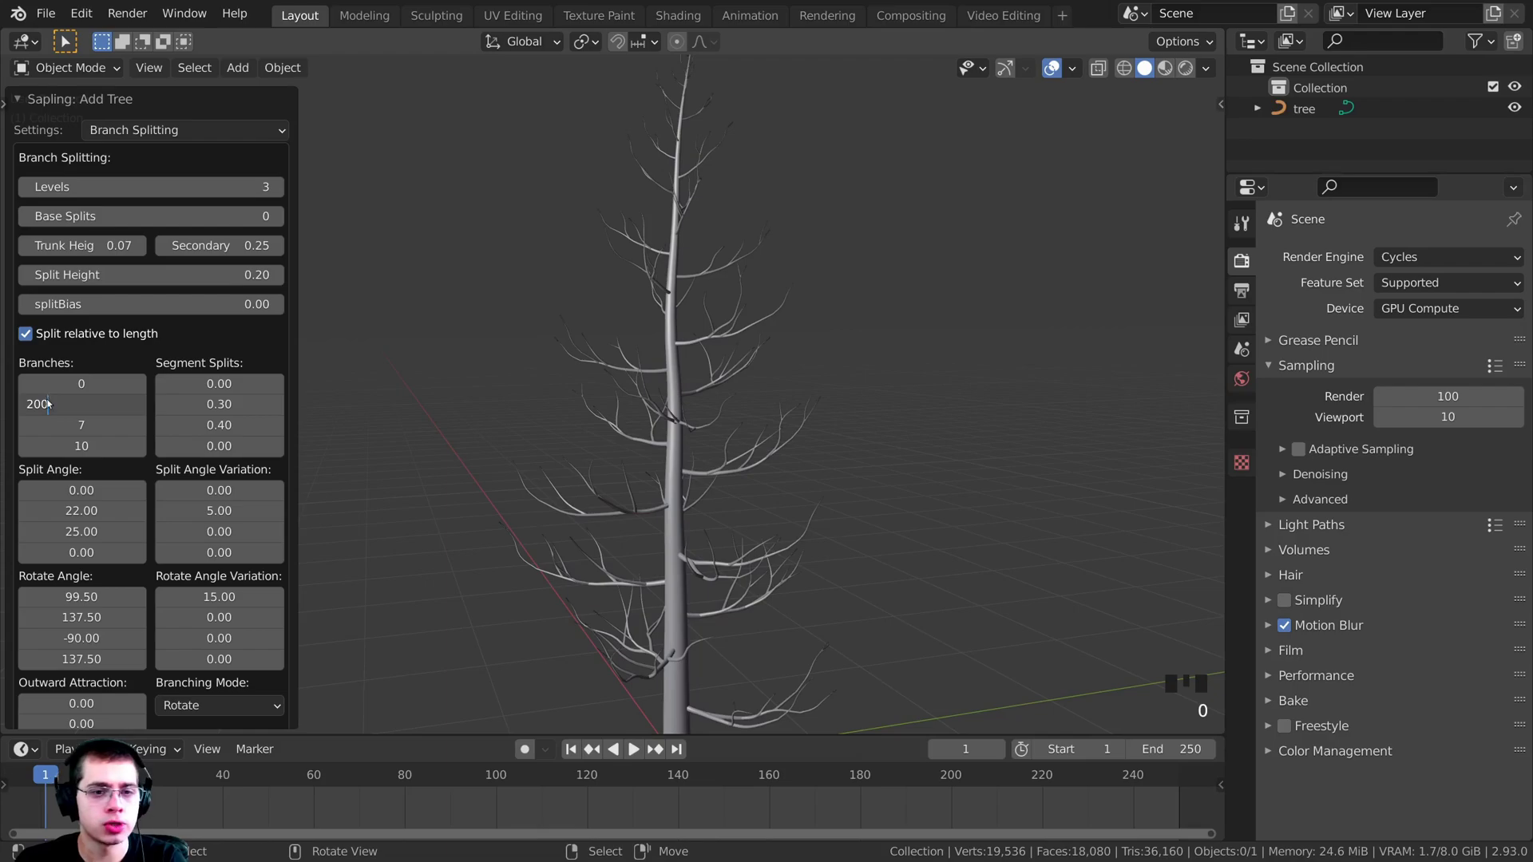
pyautogui.press('Return')
# - Examine the density and overall shape of the tree's branches from different angles and distances
pyautogui.scroll(-2, 893, 318)
pyautogui.scroll(-4, 893, 317)
pyautogui.scroll(5, 944, 232)
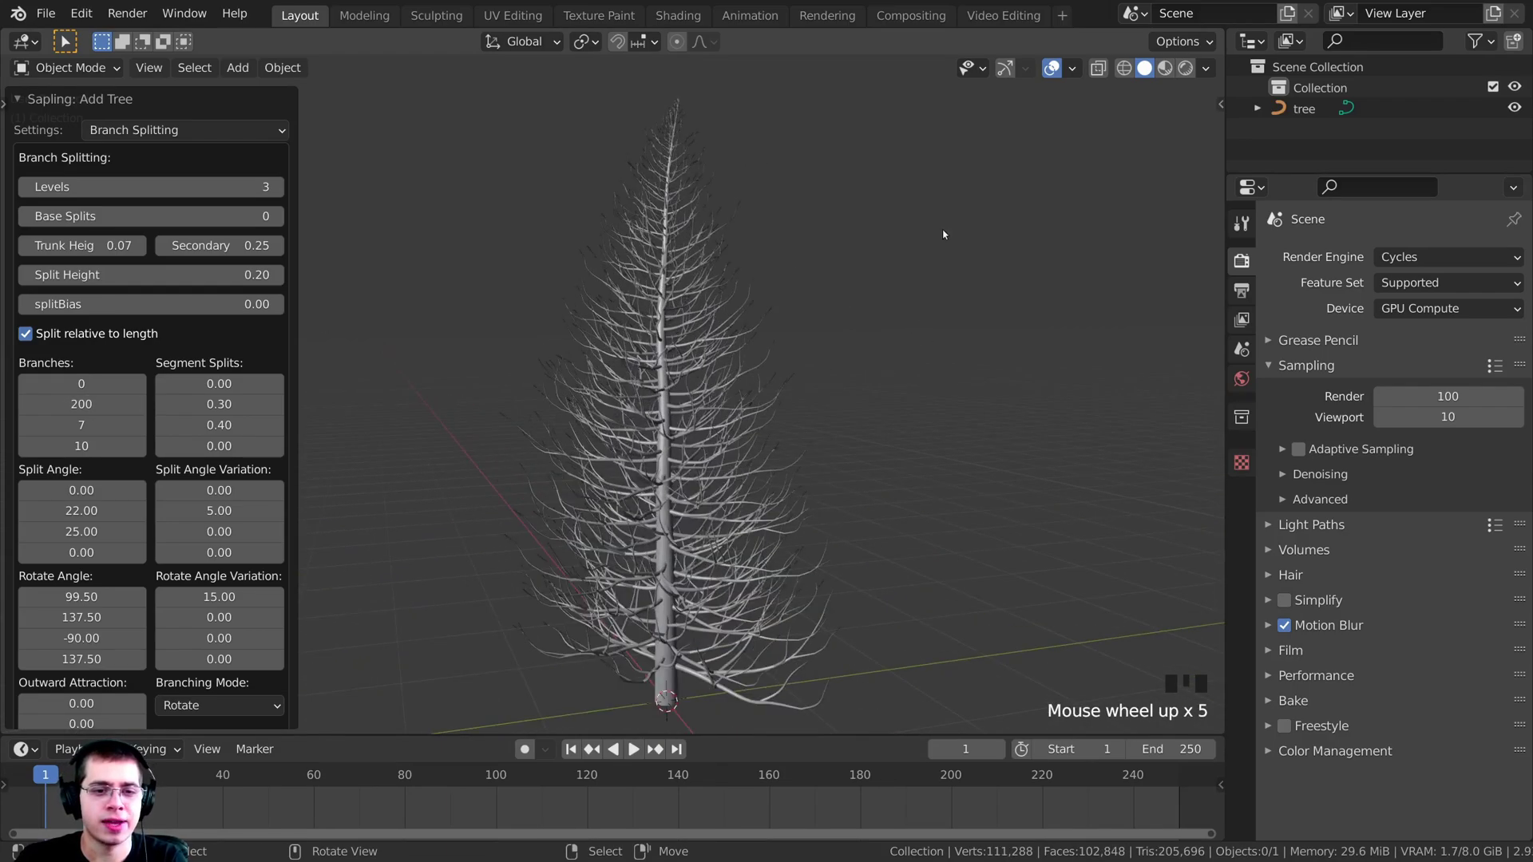
pyautogui.scroll(-1, 944, 232)
pyautogui.moveTo(950, 236); pyautogui.dragTo(923, 219, button='middle')
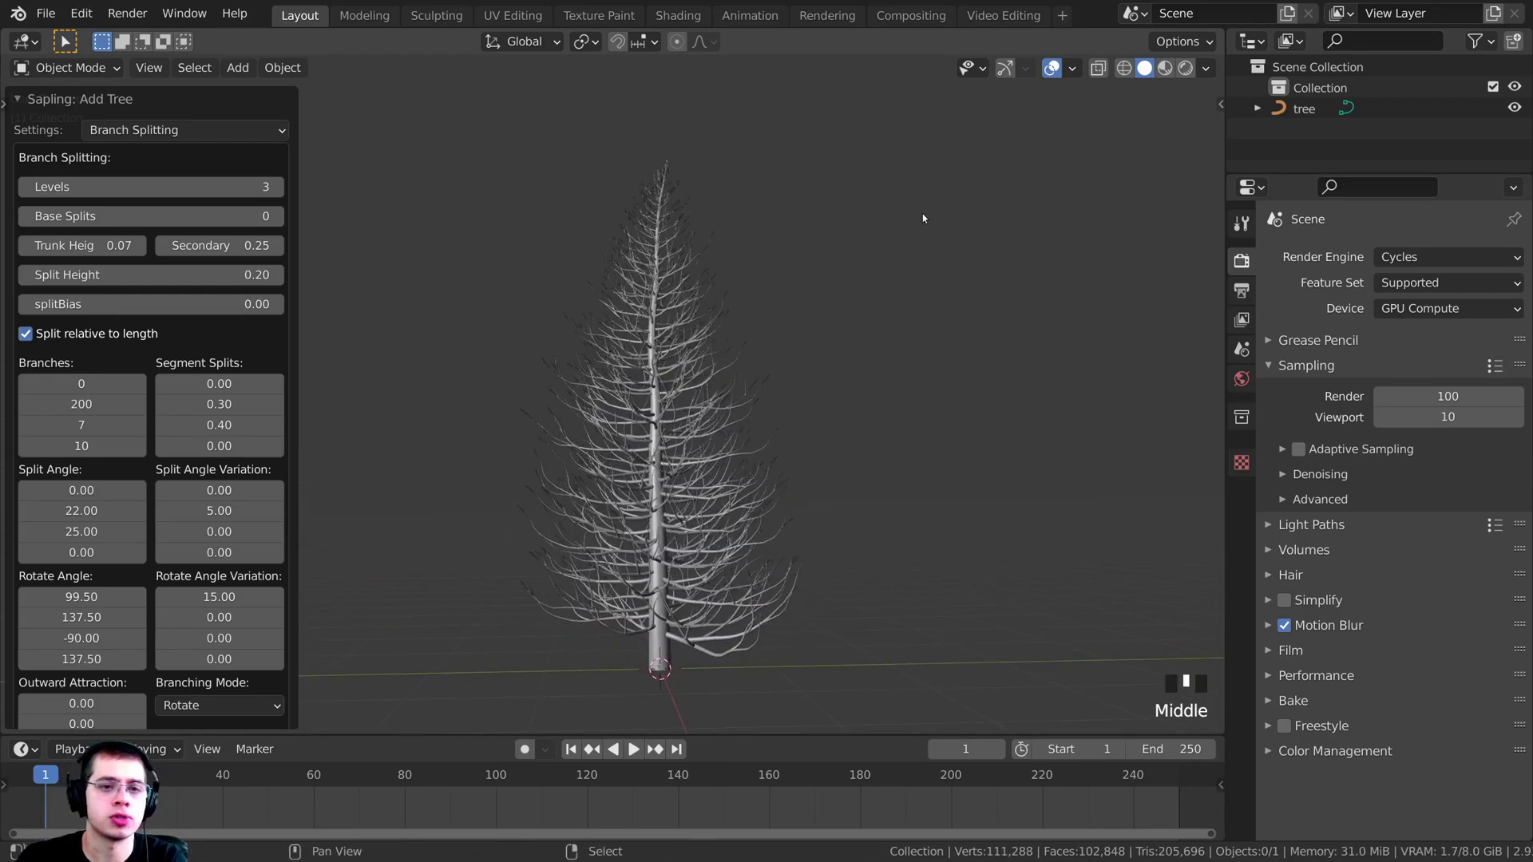
pyautogui.scroll(1, 924, 219)
pyautogui.scroll(-1, 589, 445)
pyautogui.moveTo(505, 448); pyautogui.dragTo(496, 506, button='middle')
pyautogui.scroll(4, 488, 494)
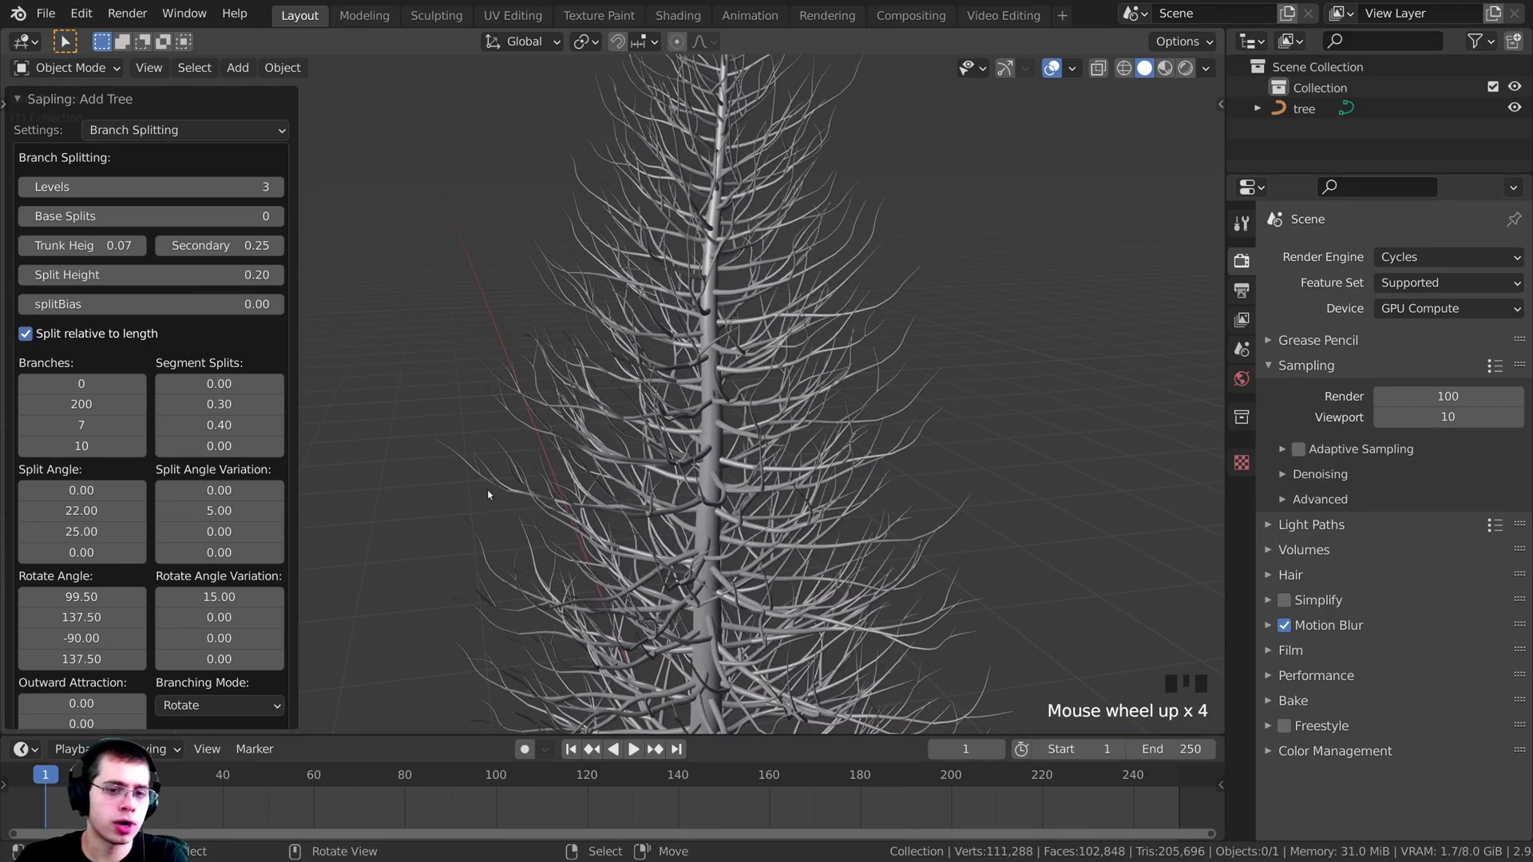
pyautogui.scroll(-1, 648, 356)
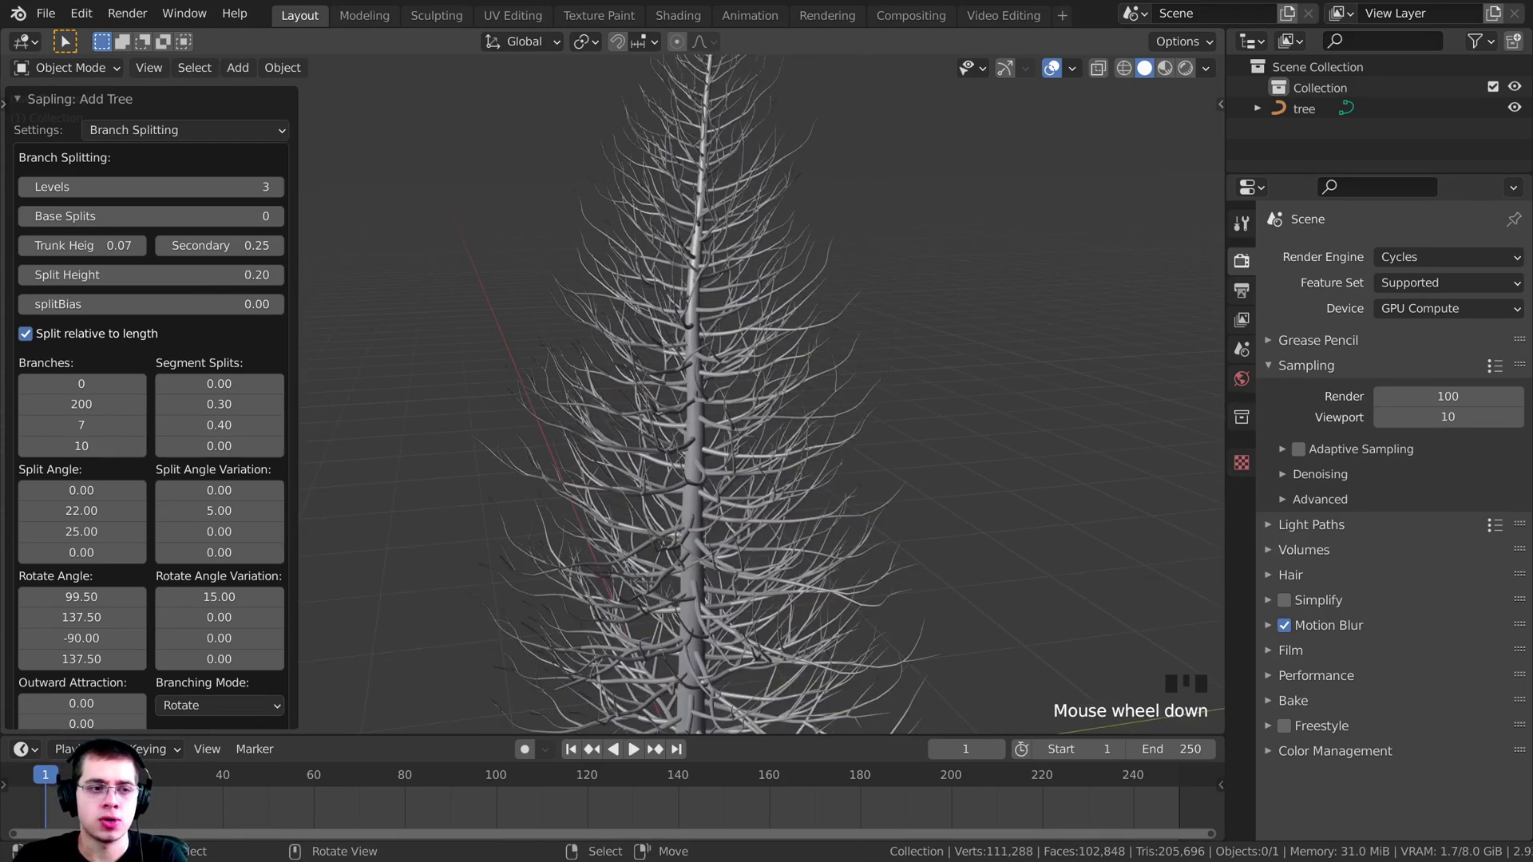
pyautogui.scroll(-1, 629, 65)
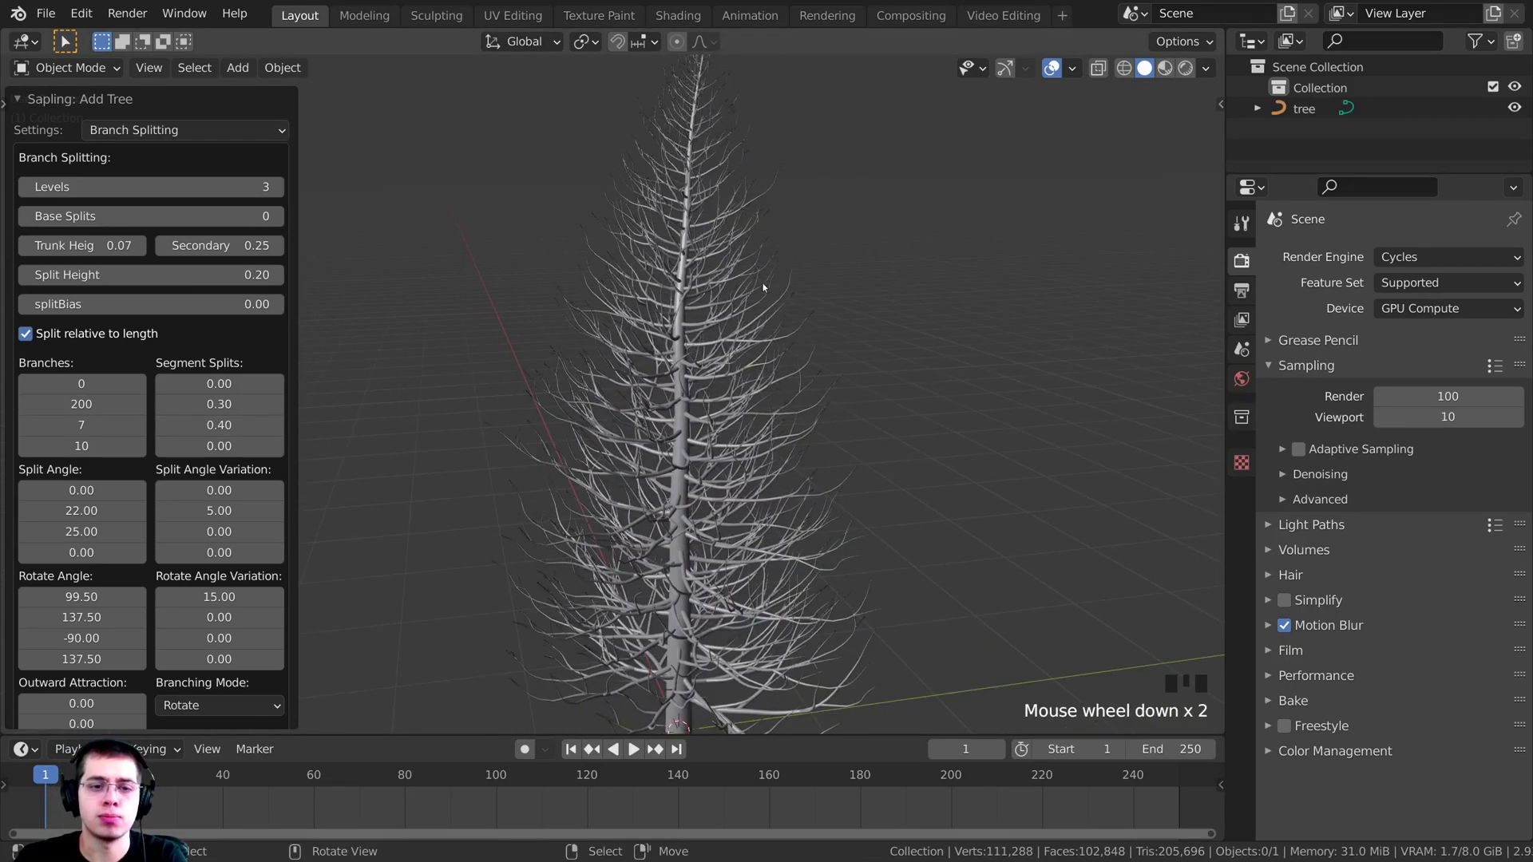
pyautogui.scroll(1, 219, 404)
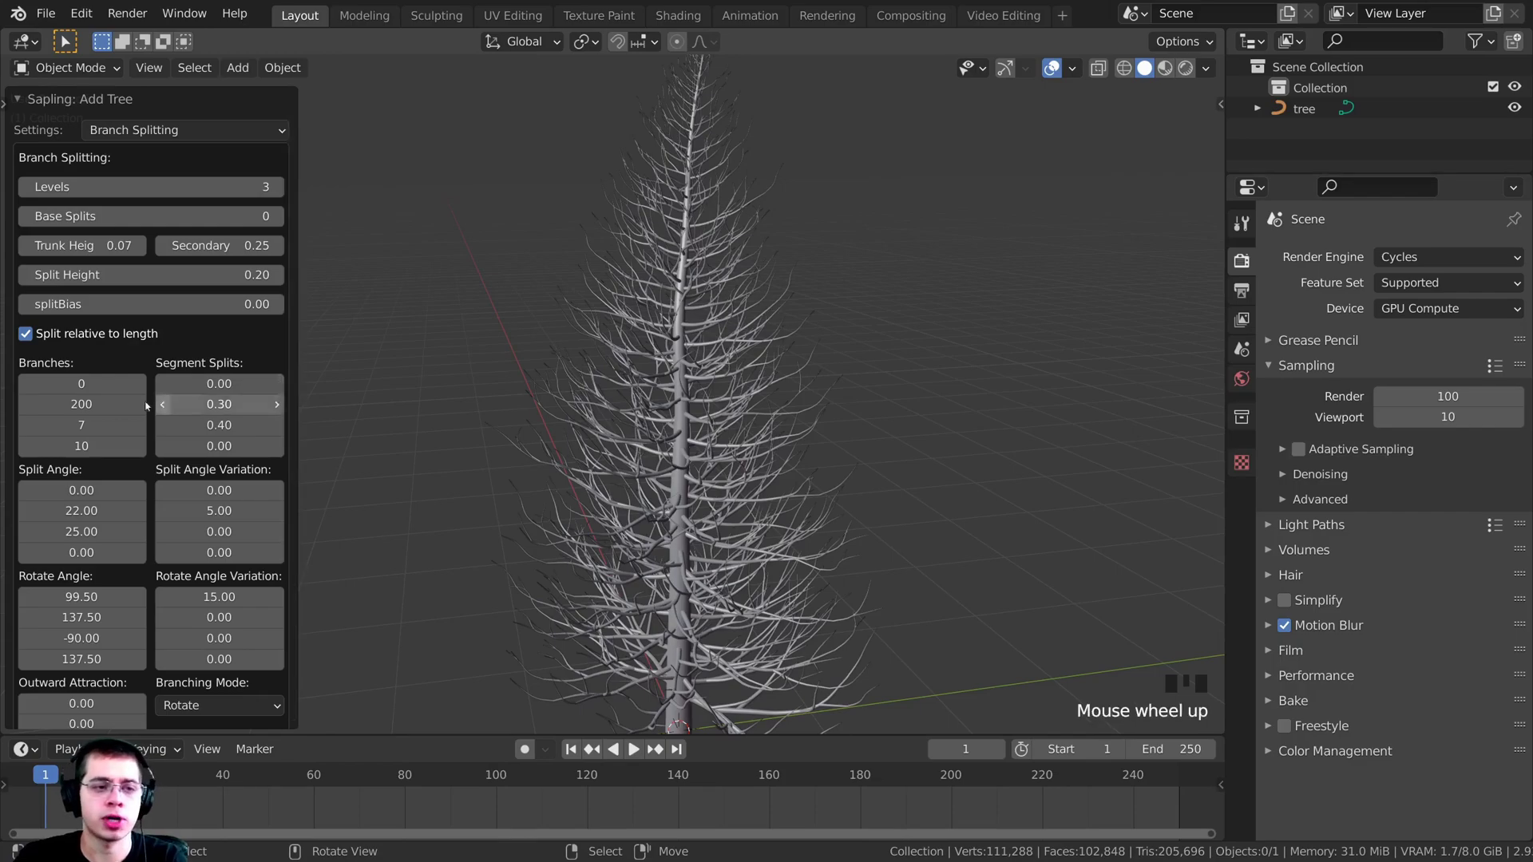
# - Set the third Branches value of the tree to 20 and check the denser twigs
pyautogui.click(75, 425)
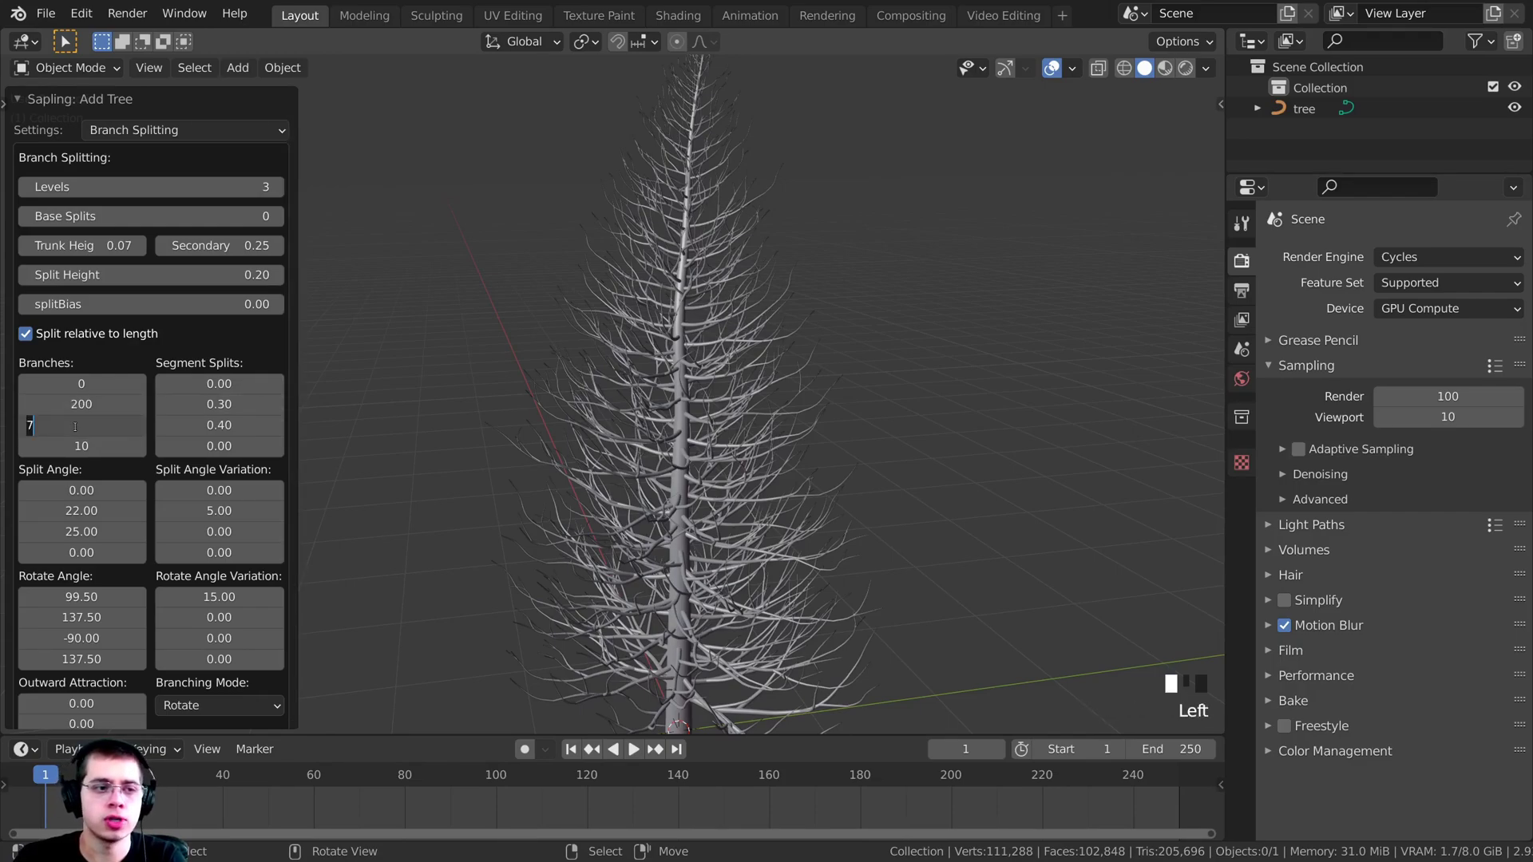
pyautogui.write('20')
pyautogui.press('Return')
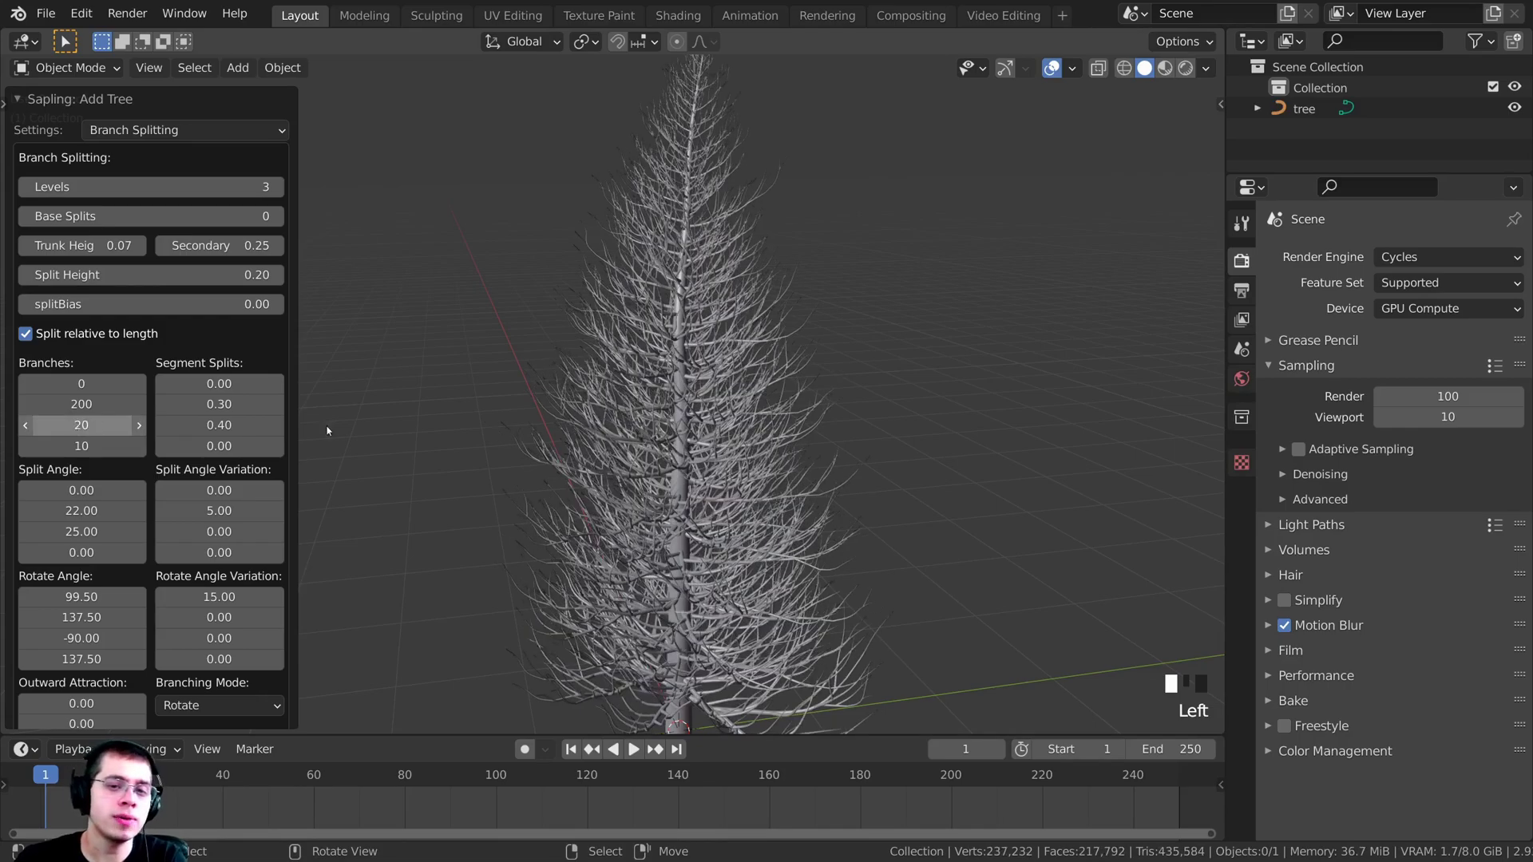
pyautogui.scroll(4, 714, 363)
pyautogui.scroll(-6, 575, 299)
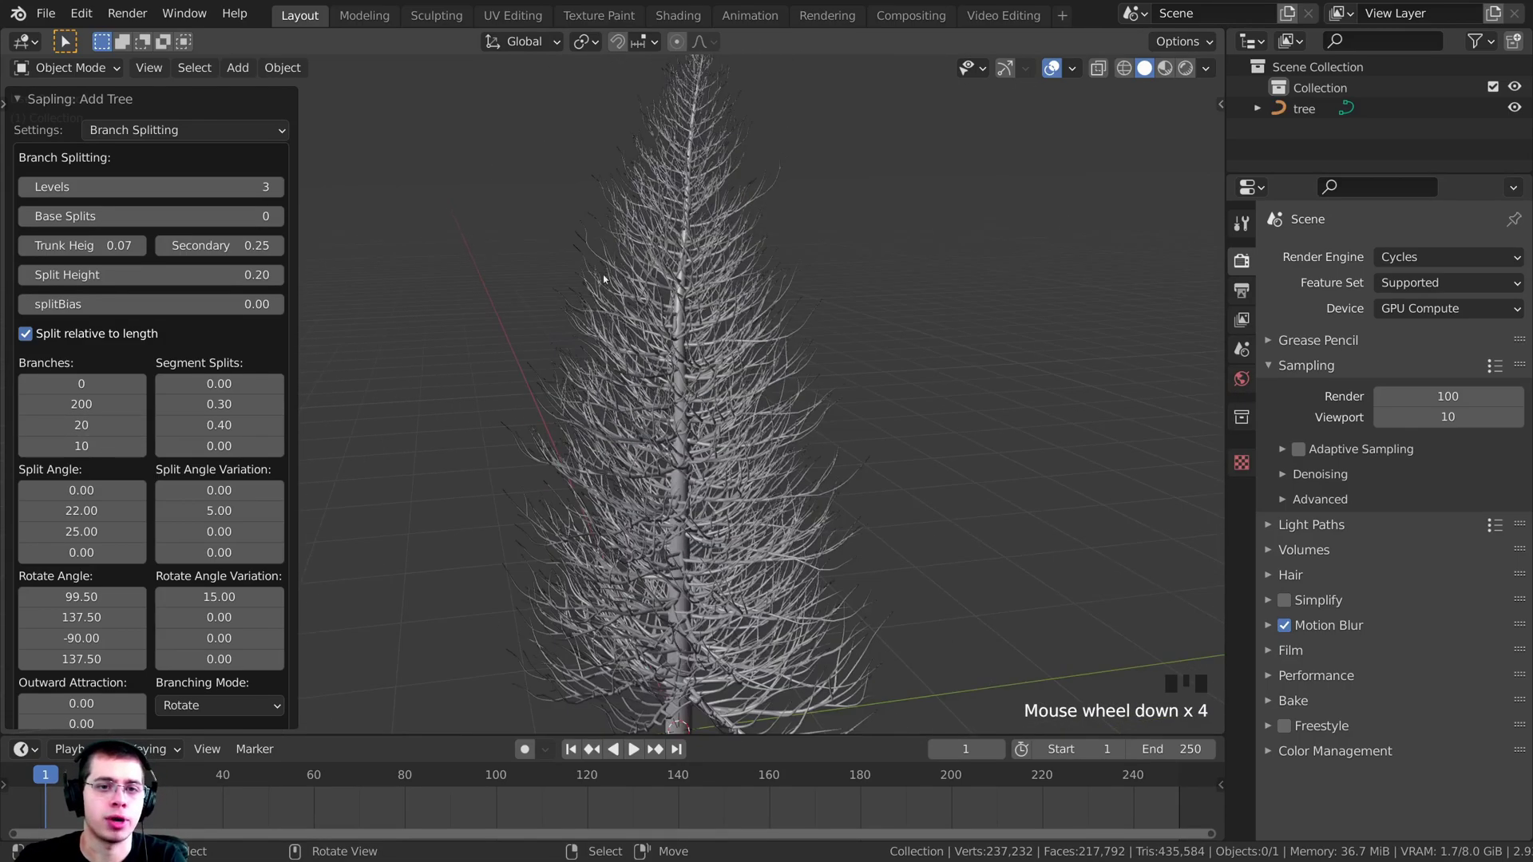
pyautogui.scroll(2, 827, 478)
pyautogui.scroll(-1, 996, 293)
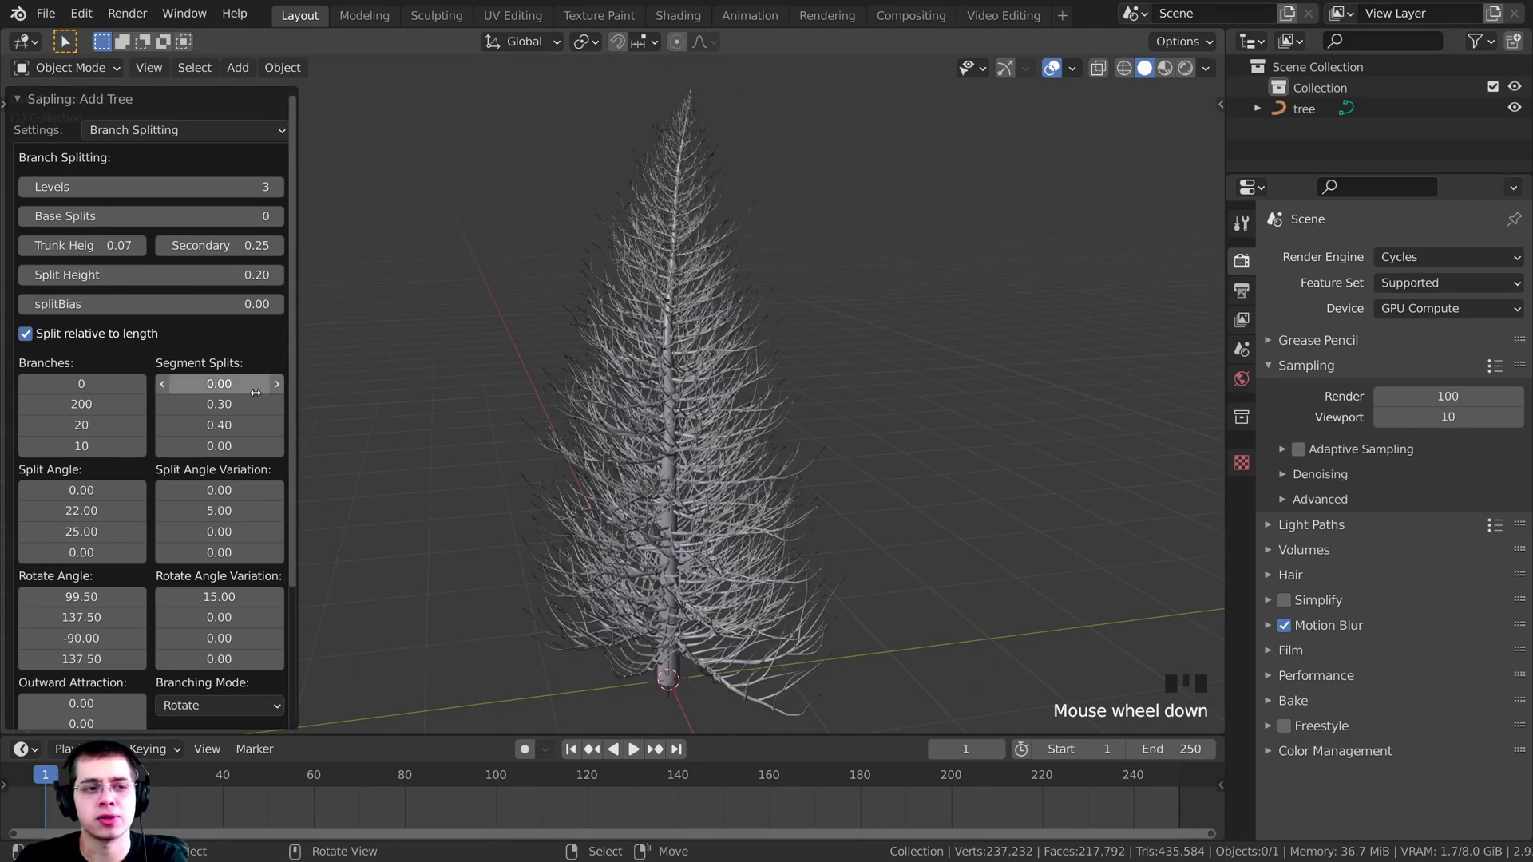
# - Set the tree's Trunk Height to 0.1
pyautogui.keyDown('shift'); pyautogui.moveTo(663, 643); pyautogui.dragTo(671, 663, button='middle'); pyautogui.keyUp('shift')
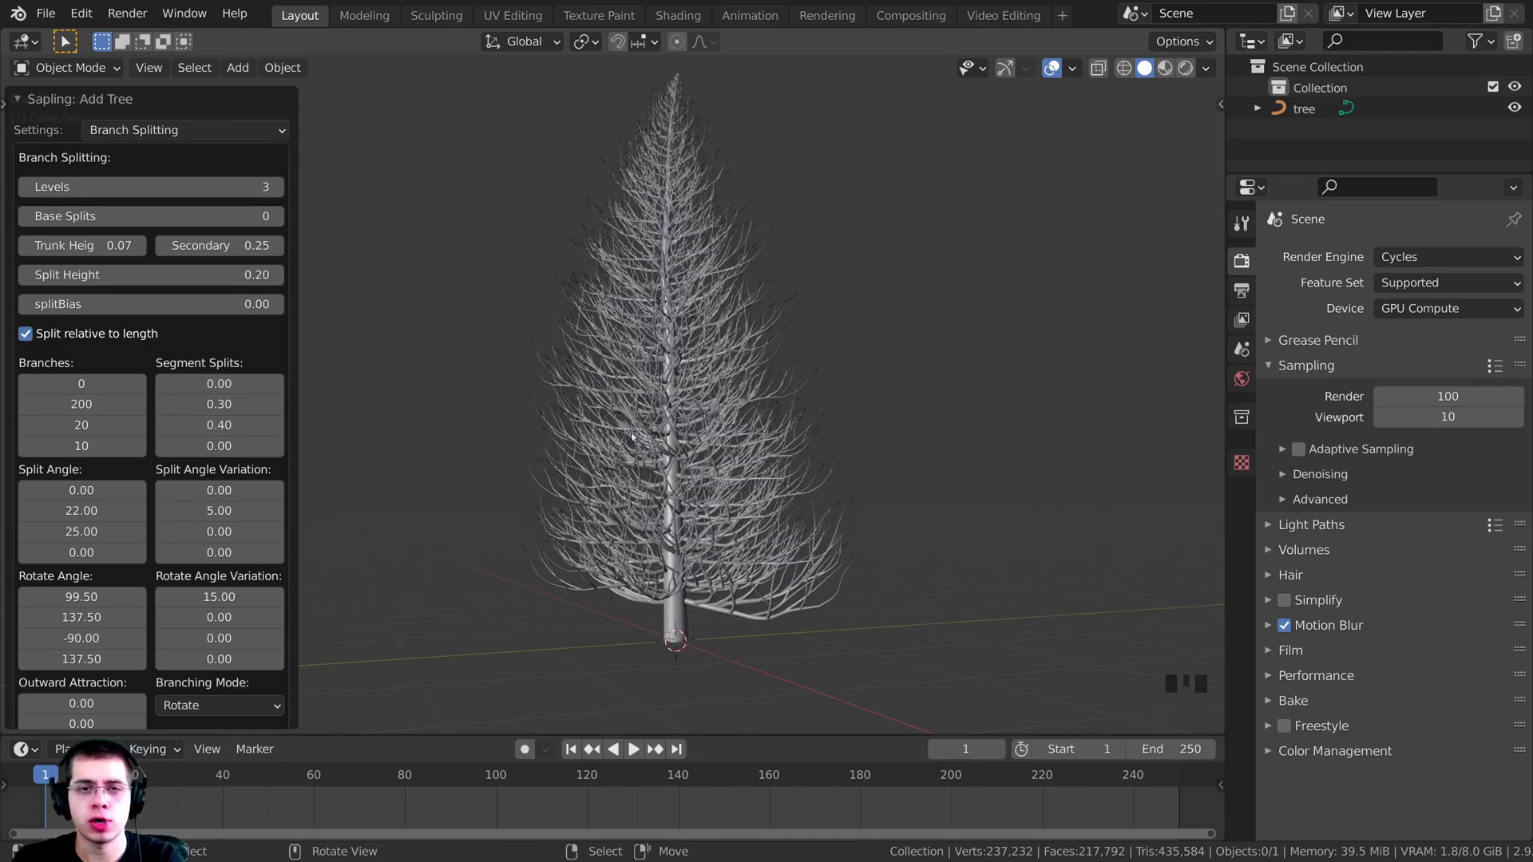
pyautogui.click(56, 245)
pyautogui.write('.1')
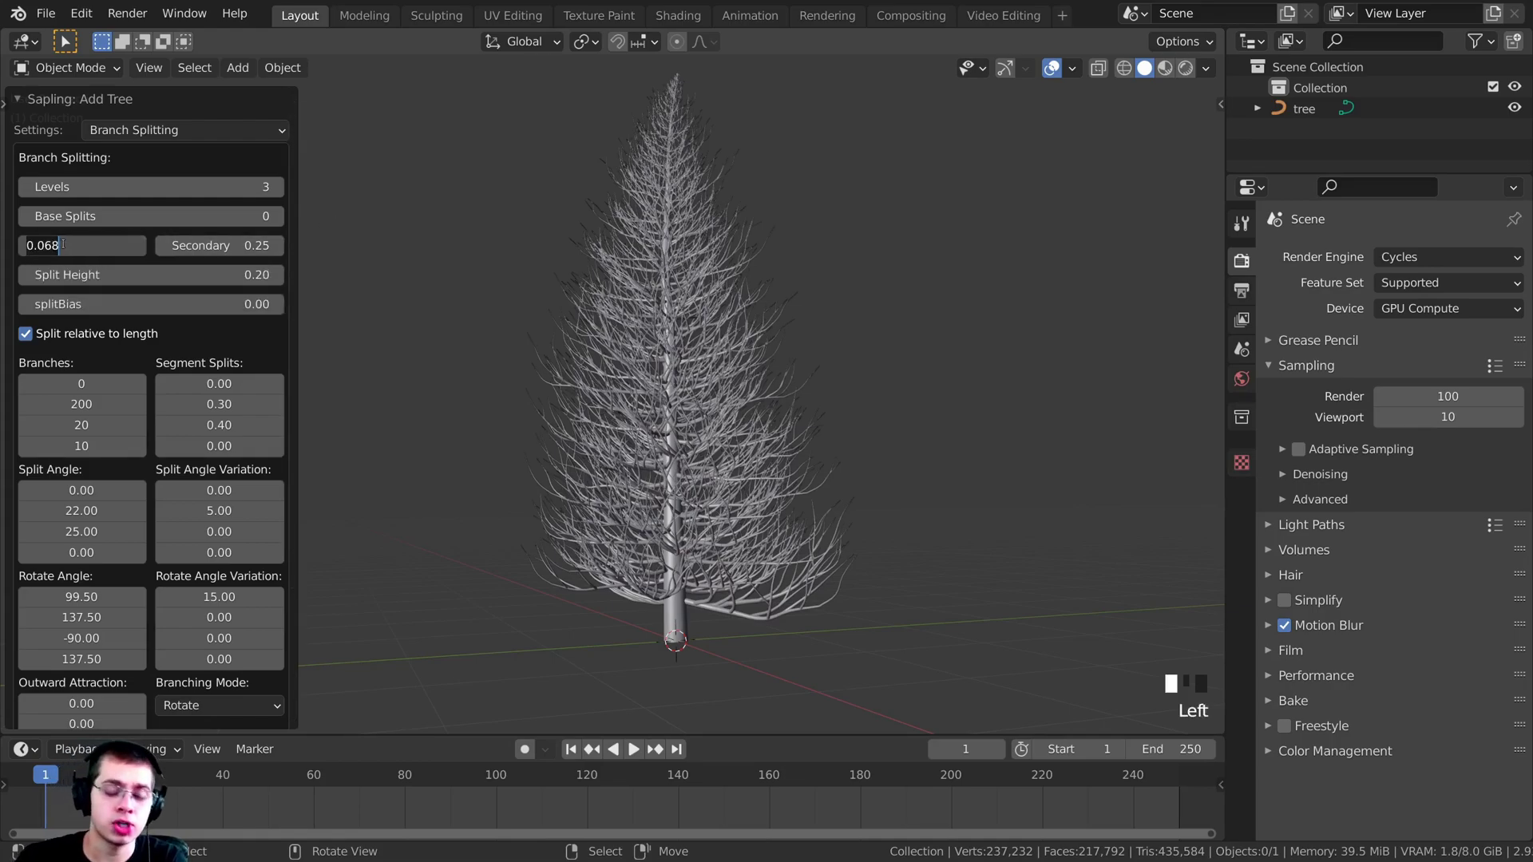
pyautogui.press('Return')
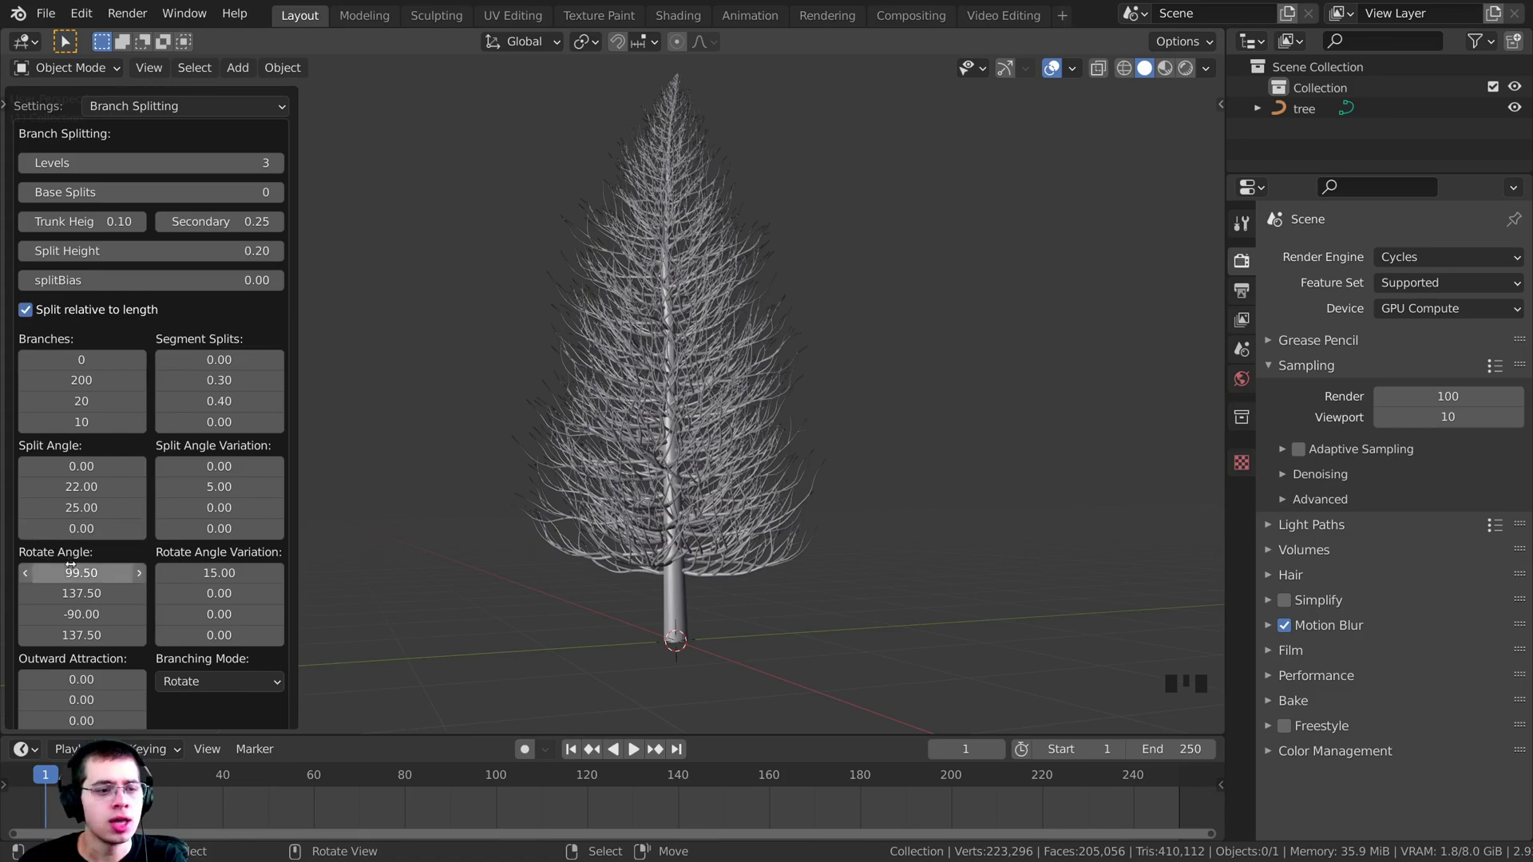
# - Set the third Rotate Angle value of the tree to -20
pyautogui.click(72, 614)
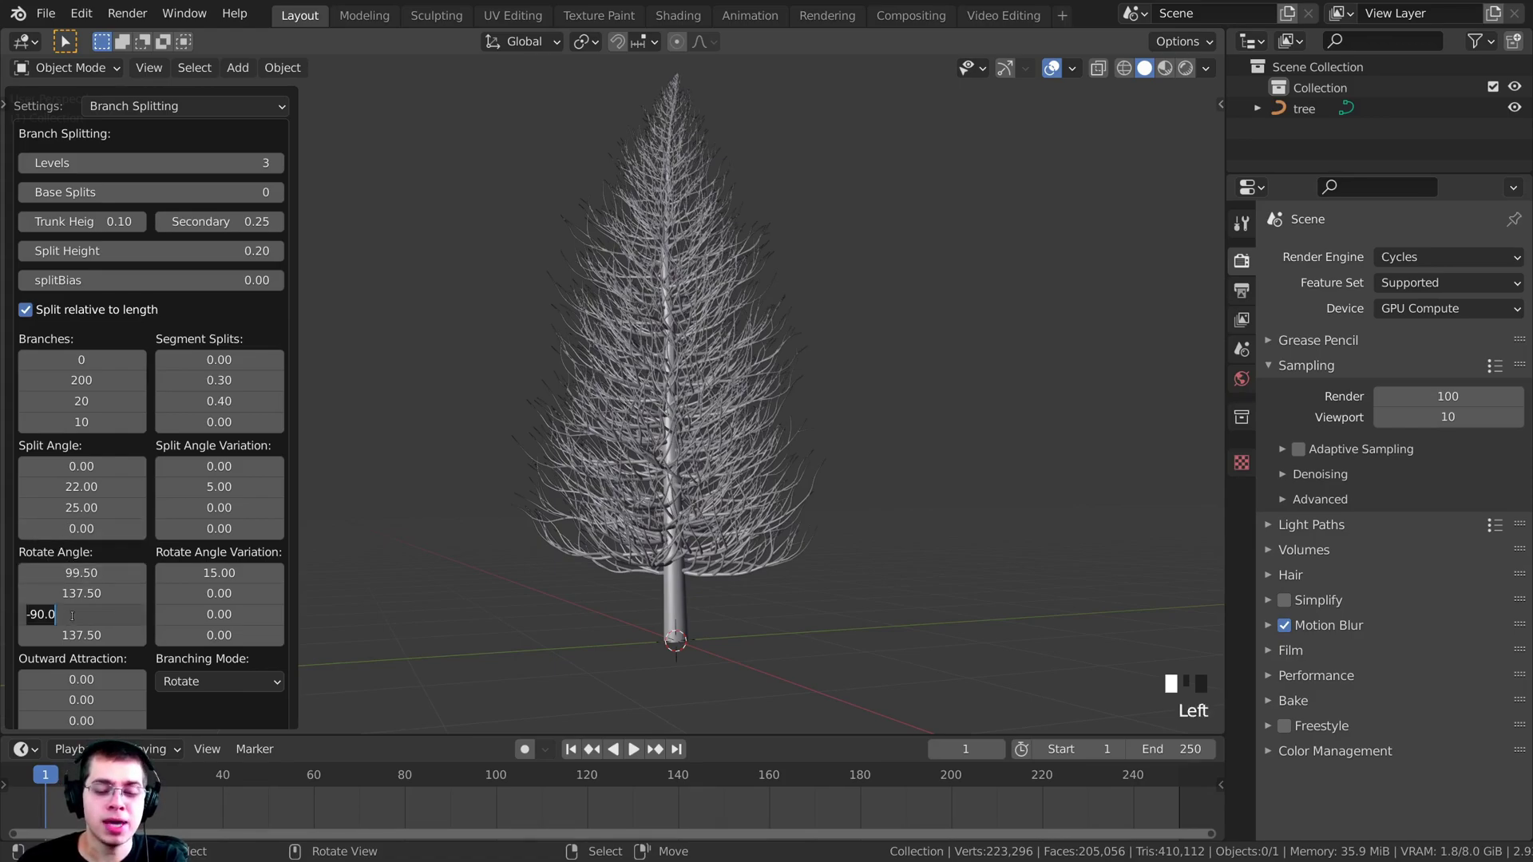
pyautogui.write('-20')
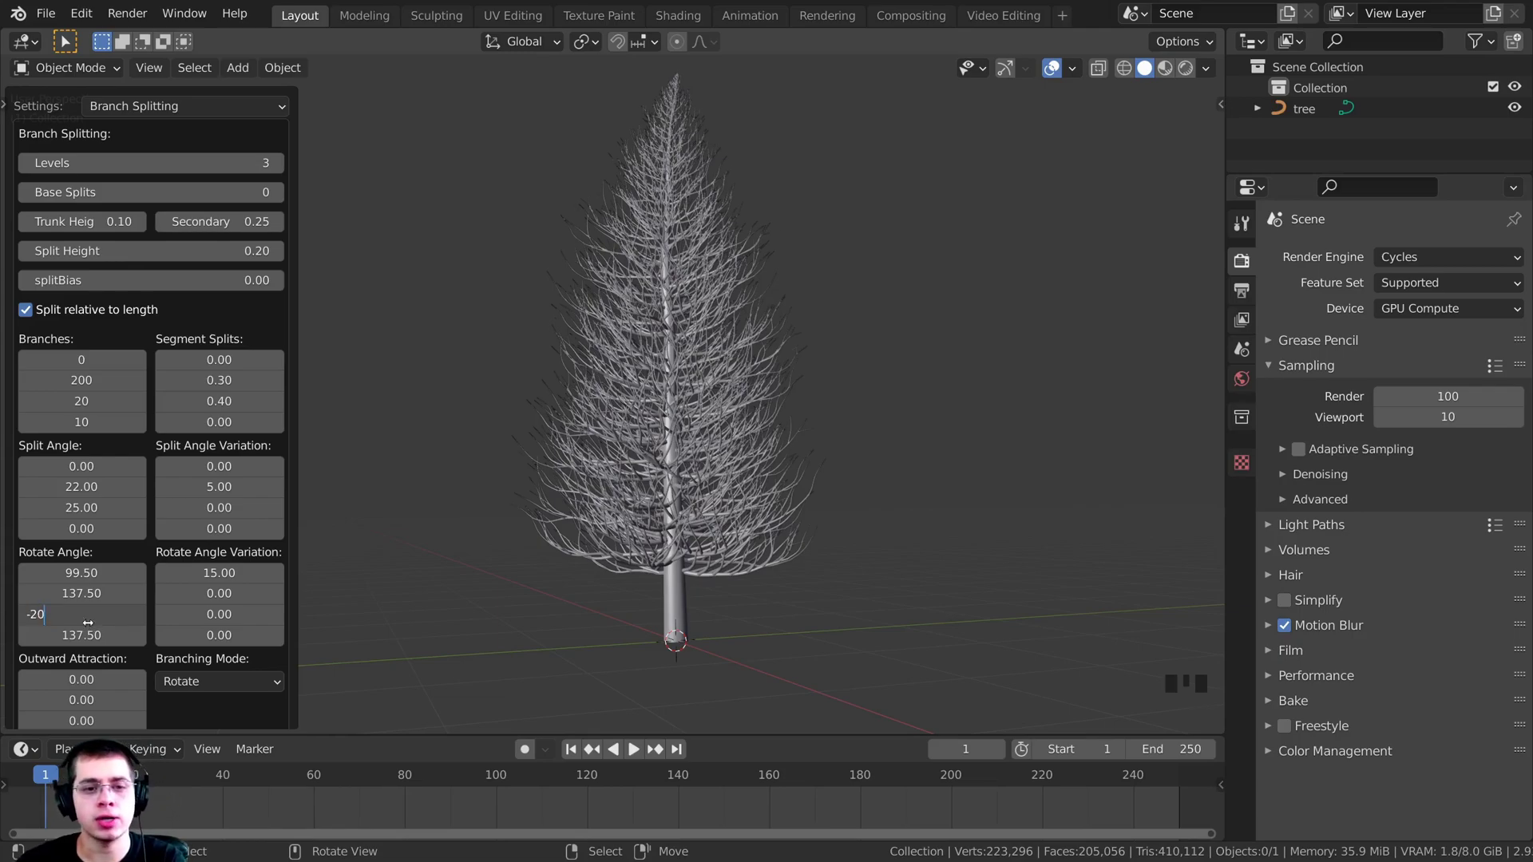
pyautogui.press('Return')
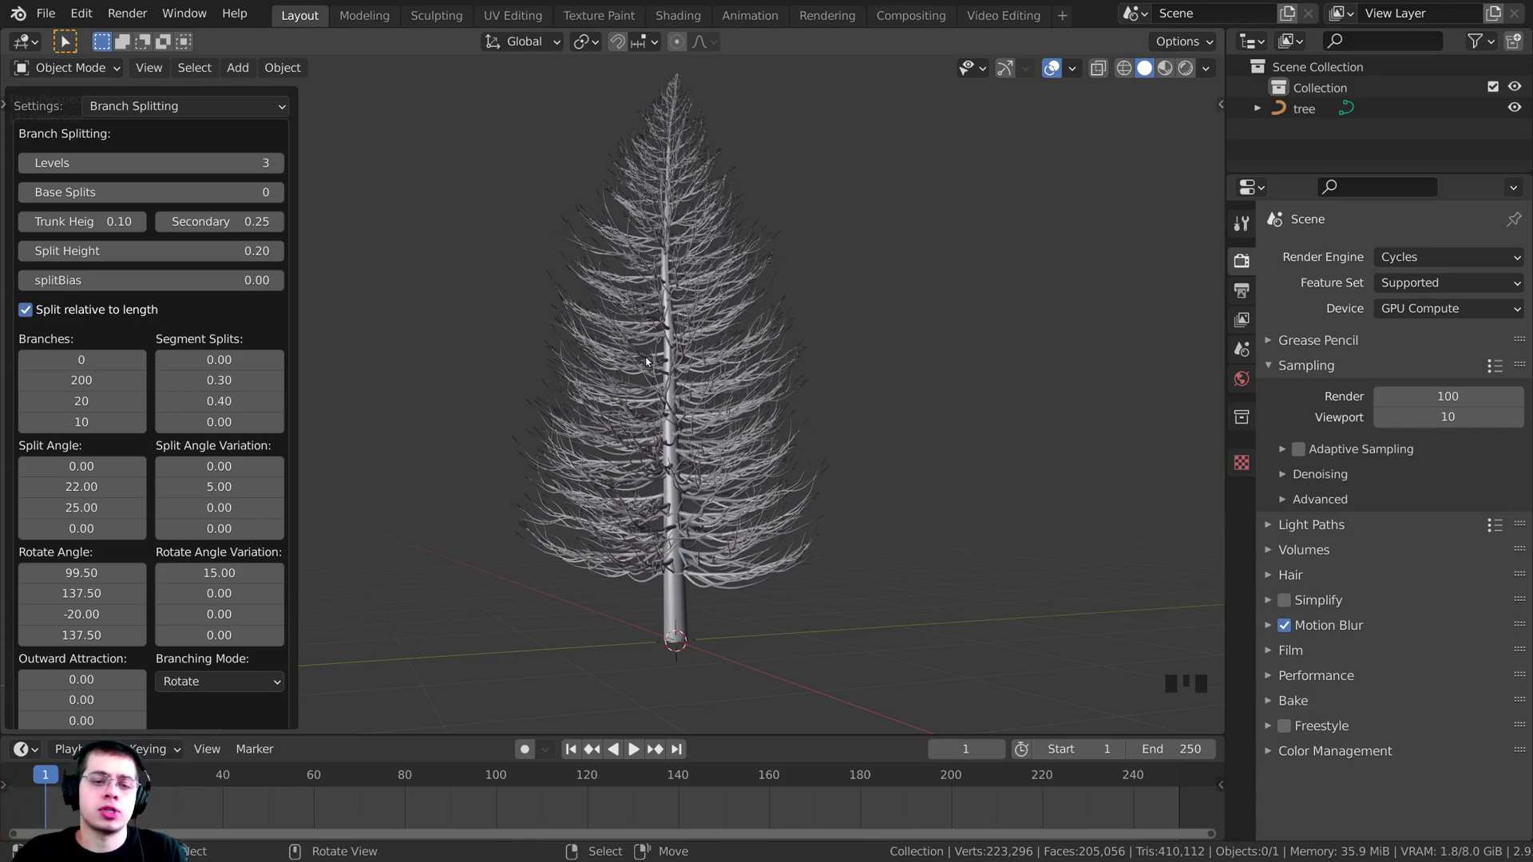
pyautogui.scroll(-3, 646, 362)
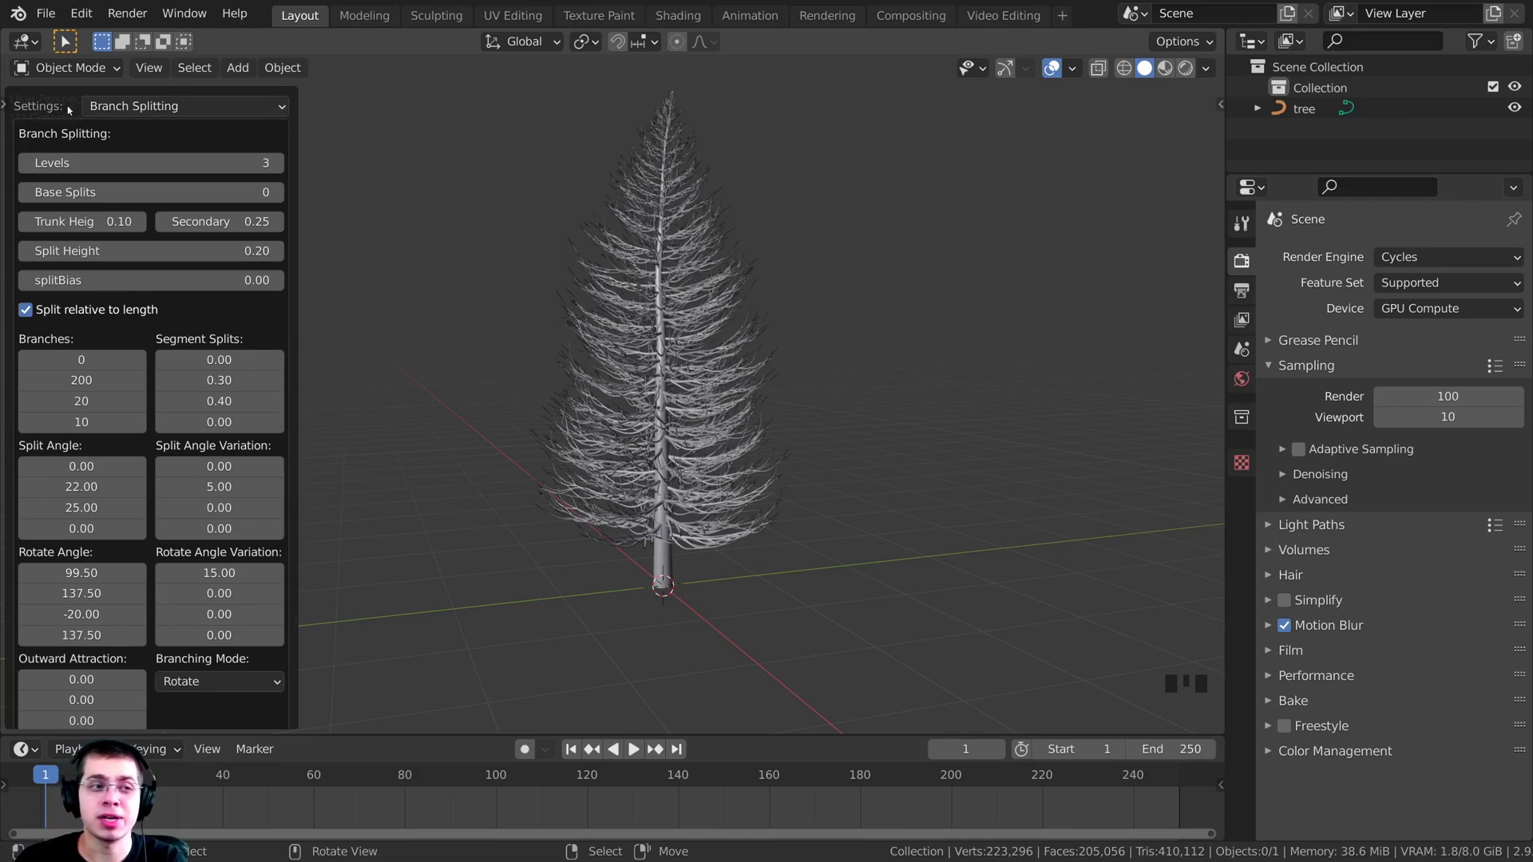
# - Switch to the tree's Leaves settings and choose Rectangular as the leaf shape
pyautogui.click(138, 105)
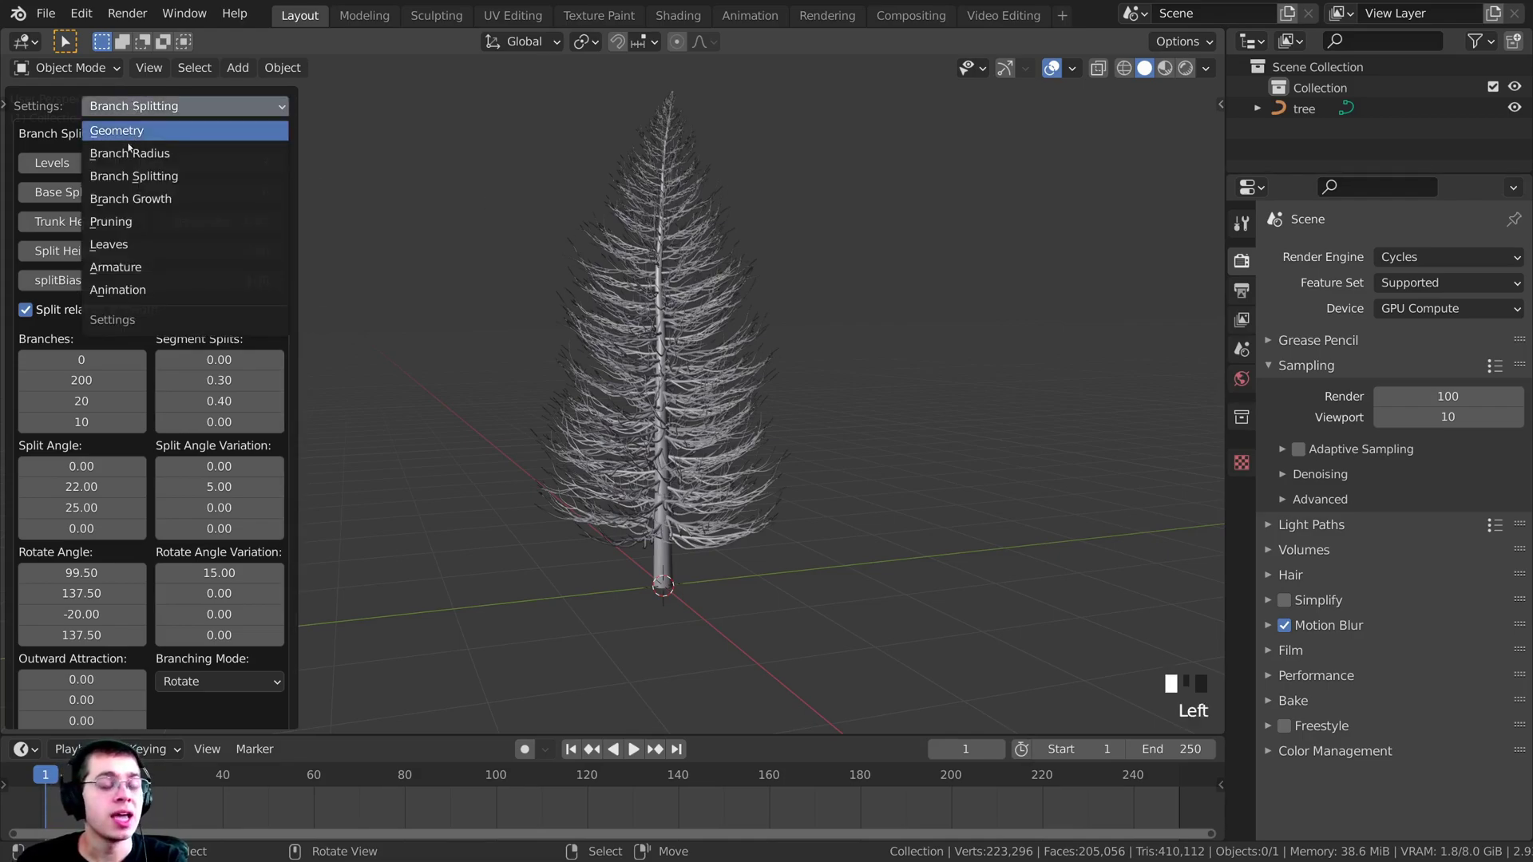
pyautogui.click(120, 244)
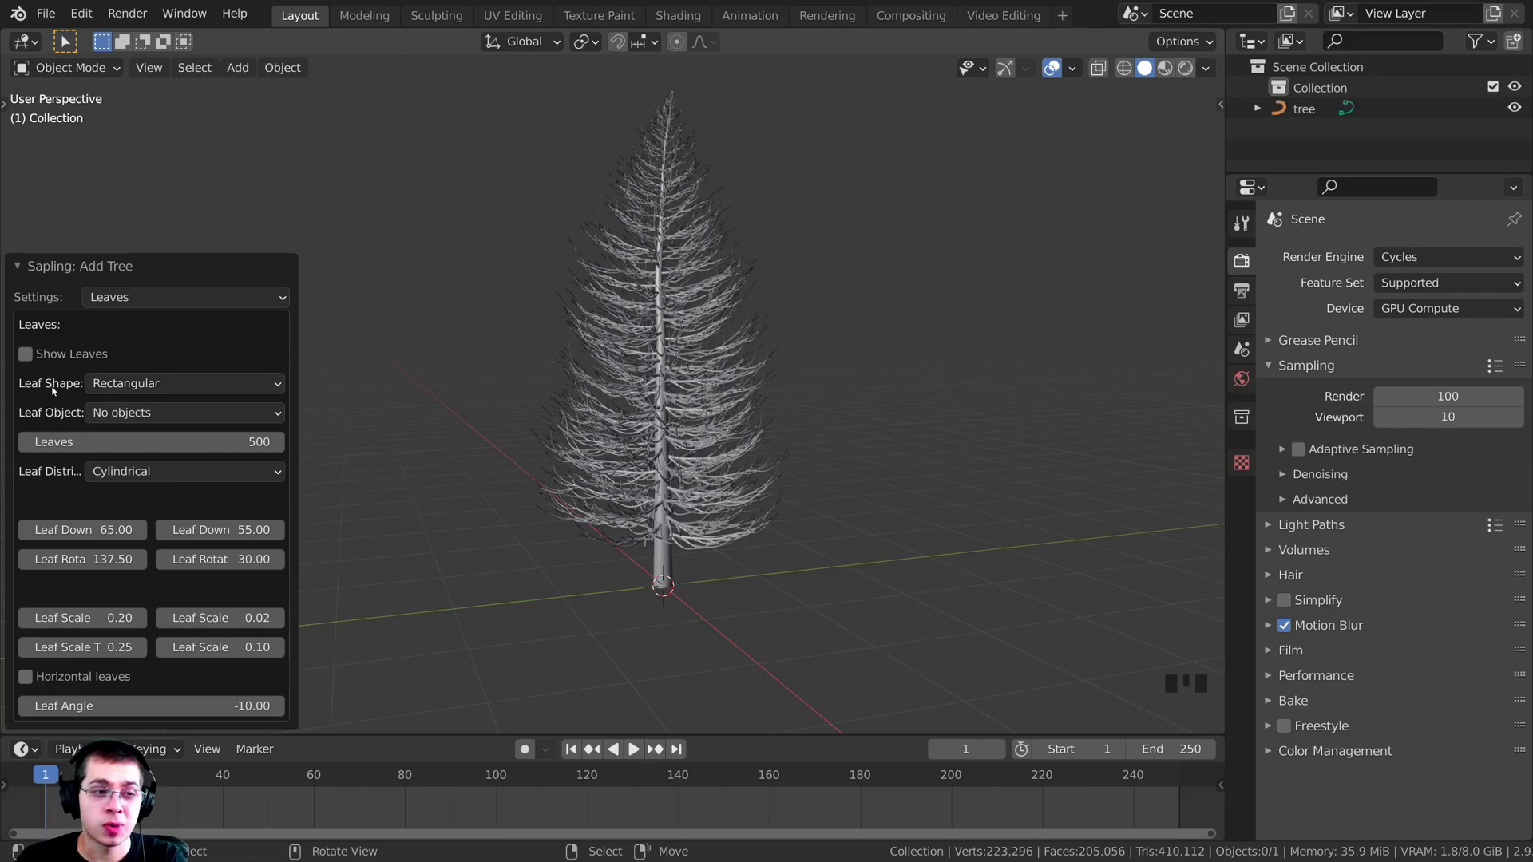
pyautogui.click(130, 386)
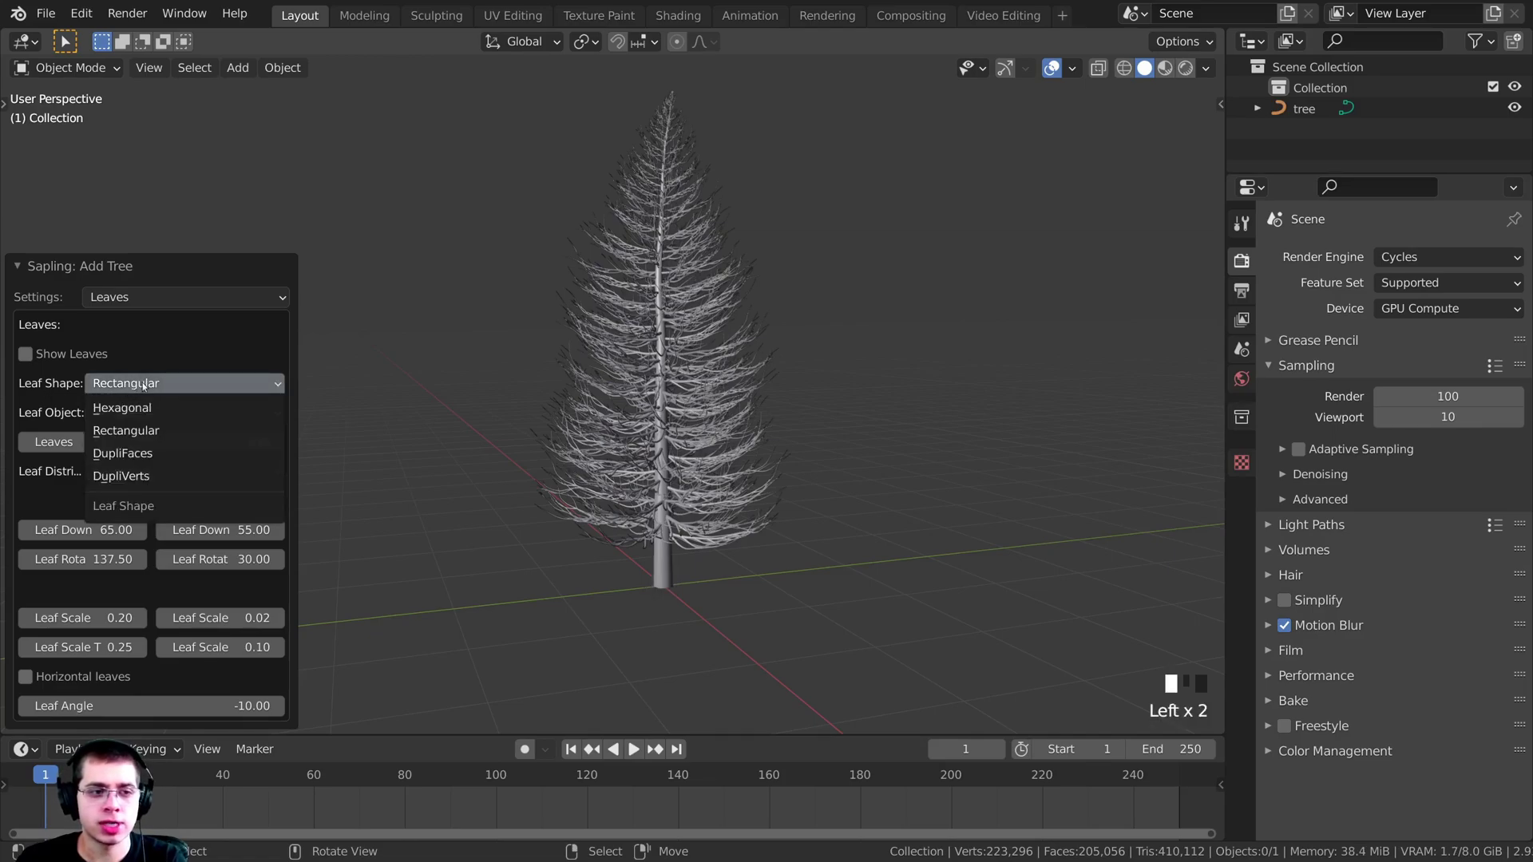
pyautogui.click(143, 431)
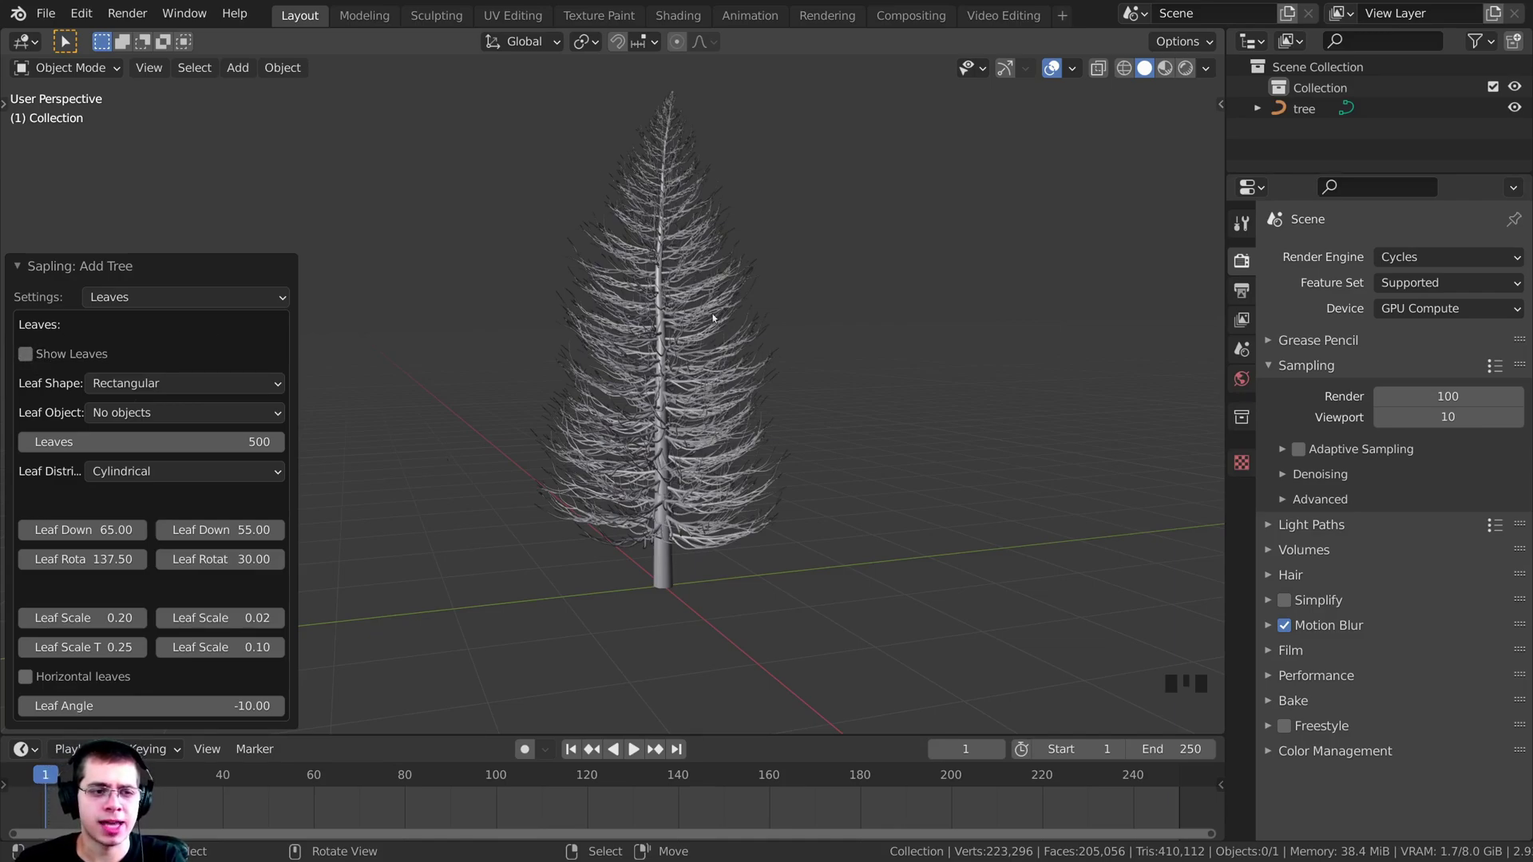
# - Set the number of leaves to 20
pyautogui.click(129, 444)
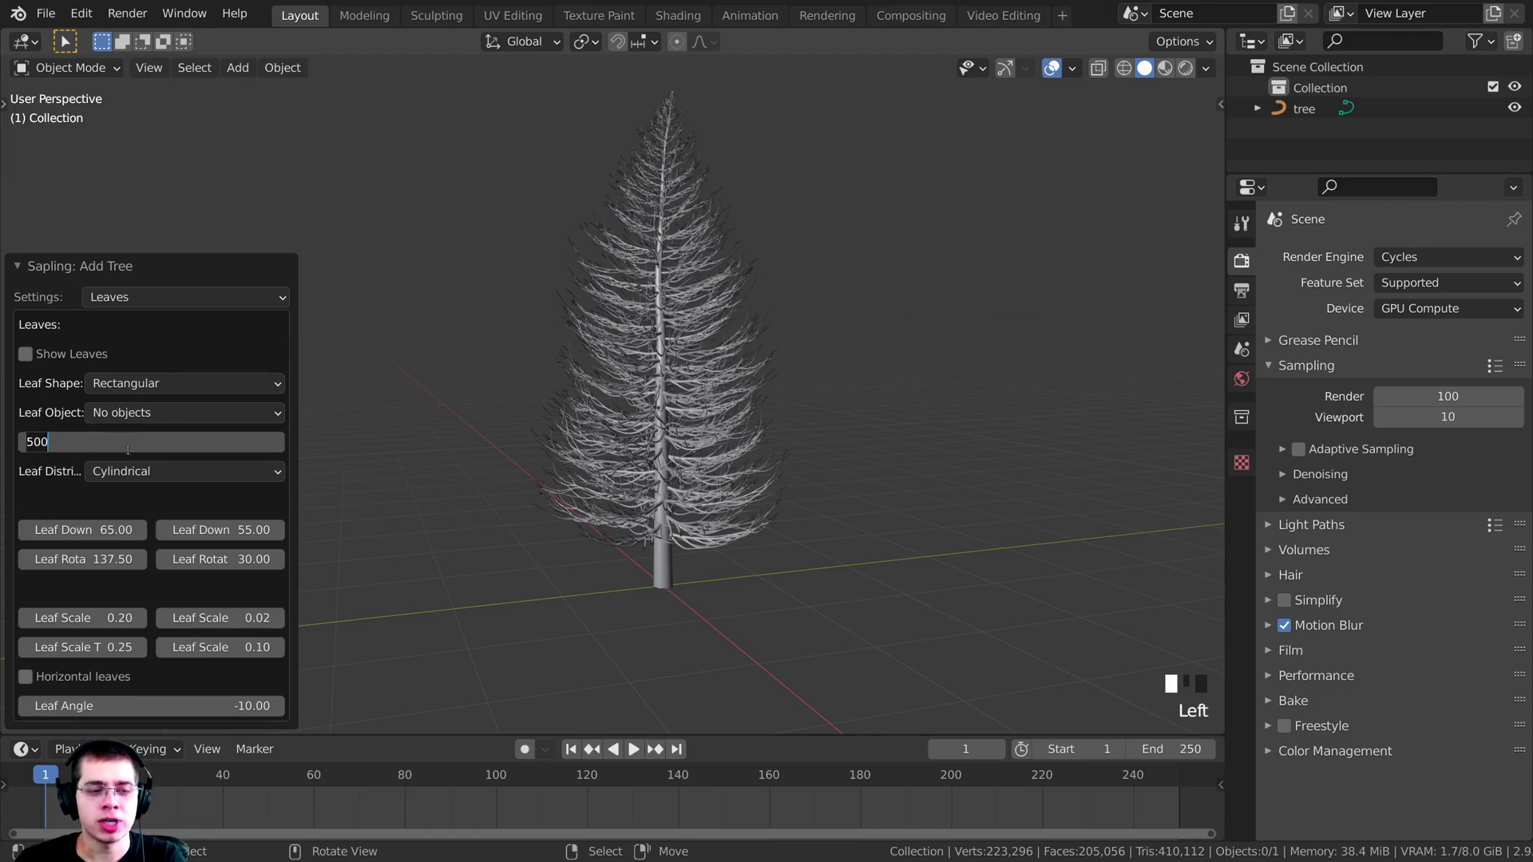
pyautogui.write('20')
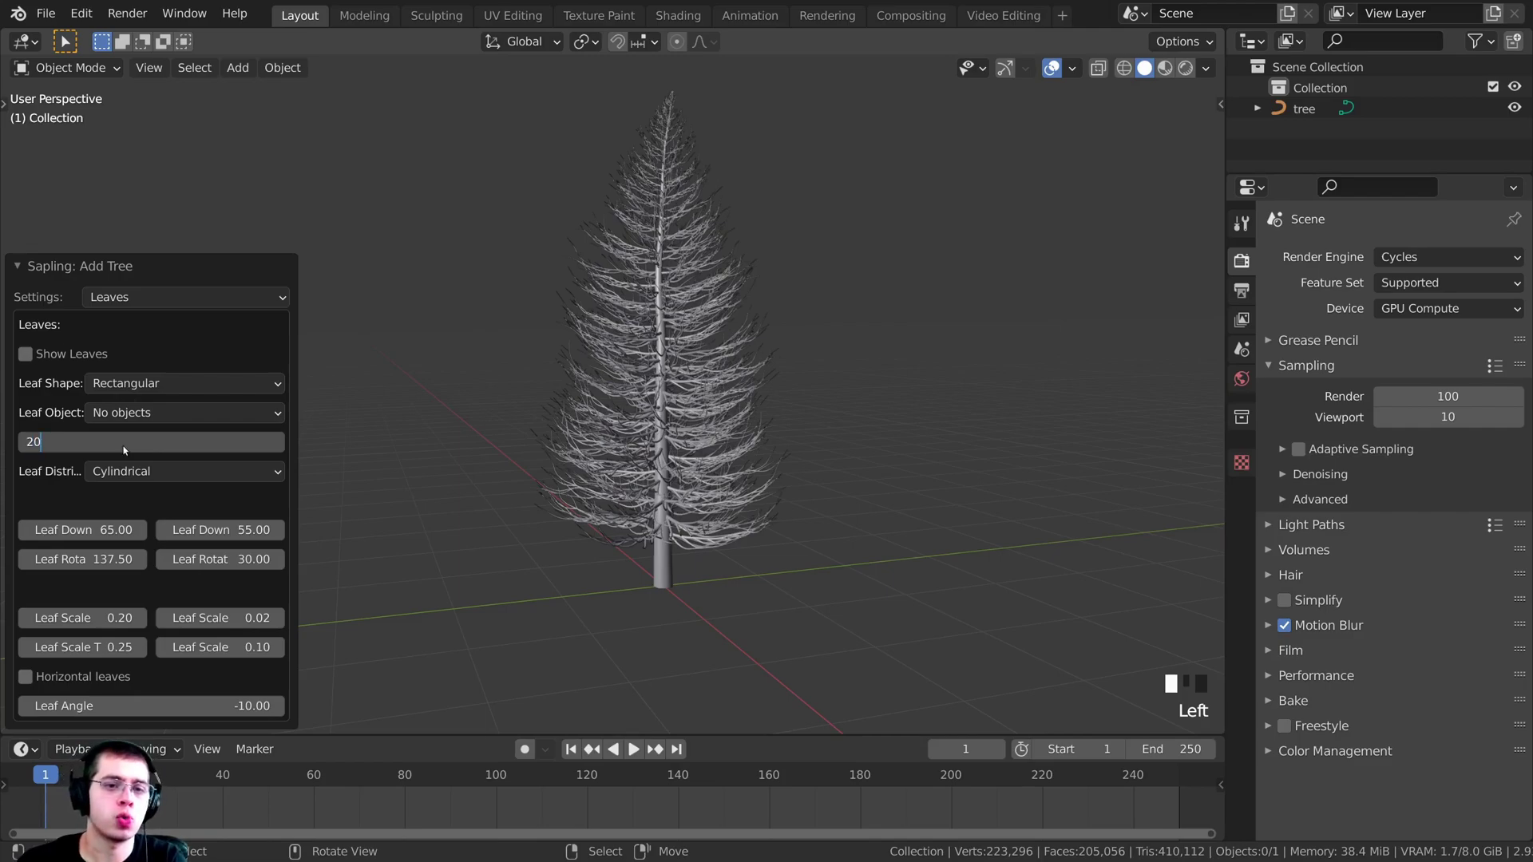
pyautogui.press('Return')
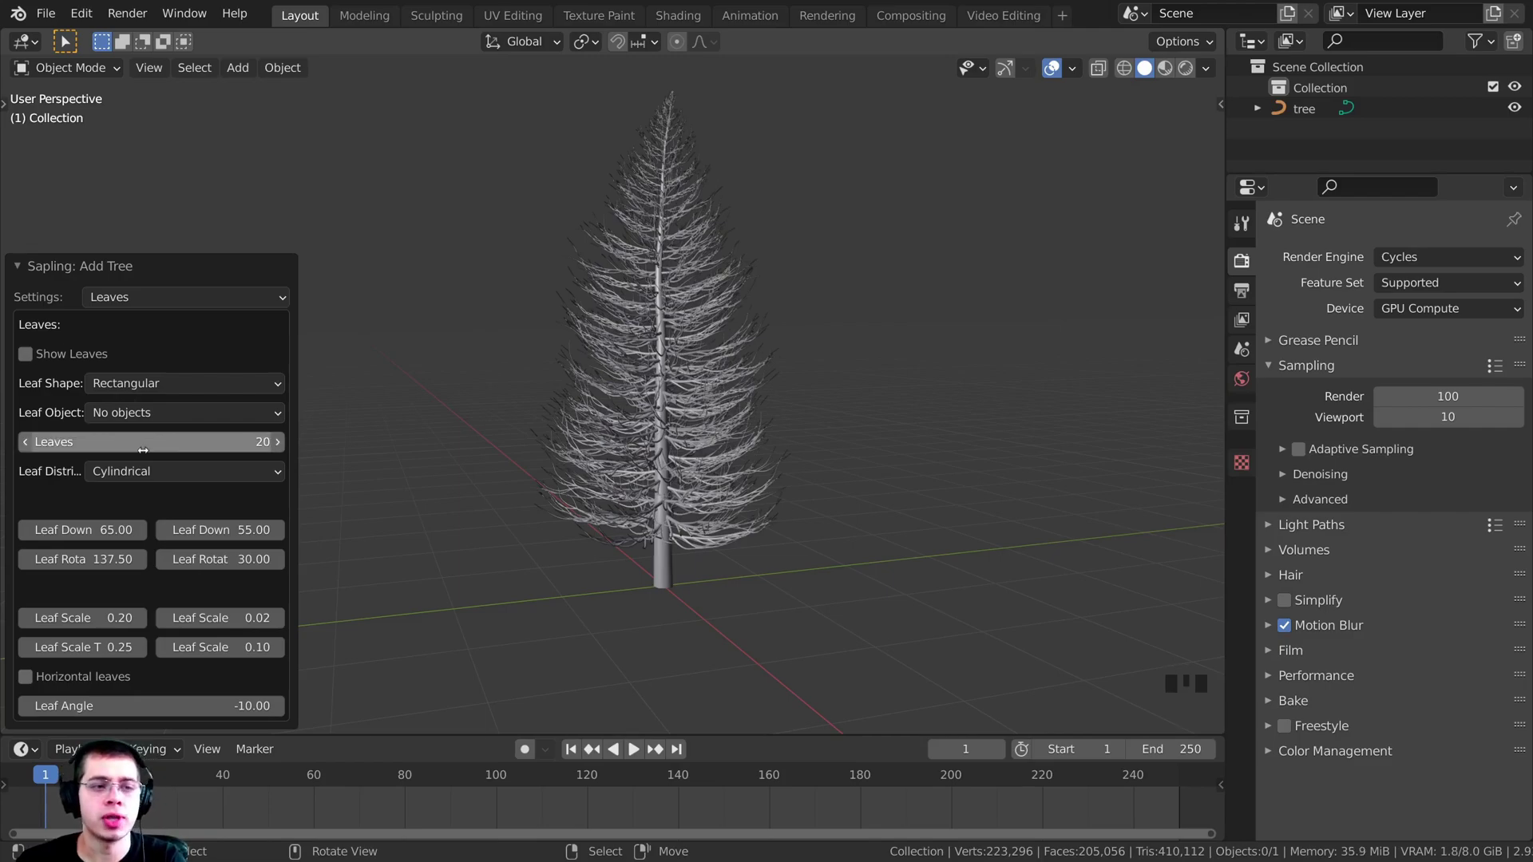
# - Turn on Show Leaves for the tree and inspect the needles on the branches up close
pyautogui.click(26, 354)
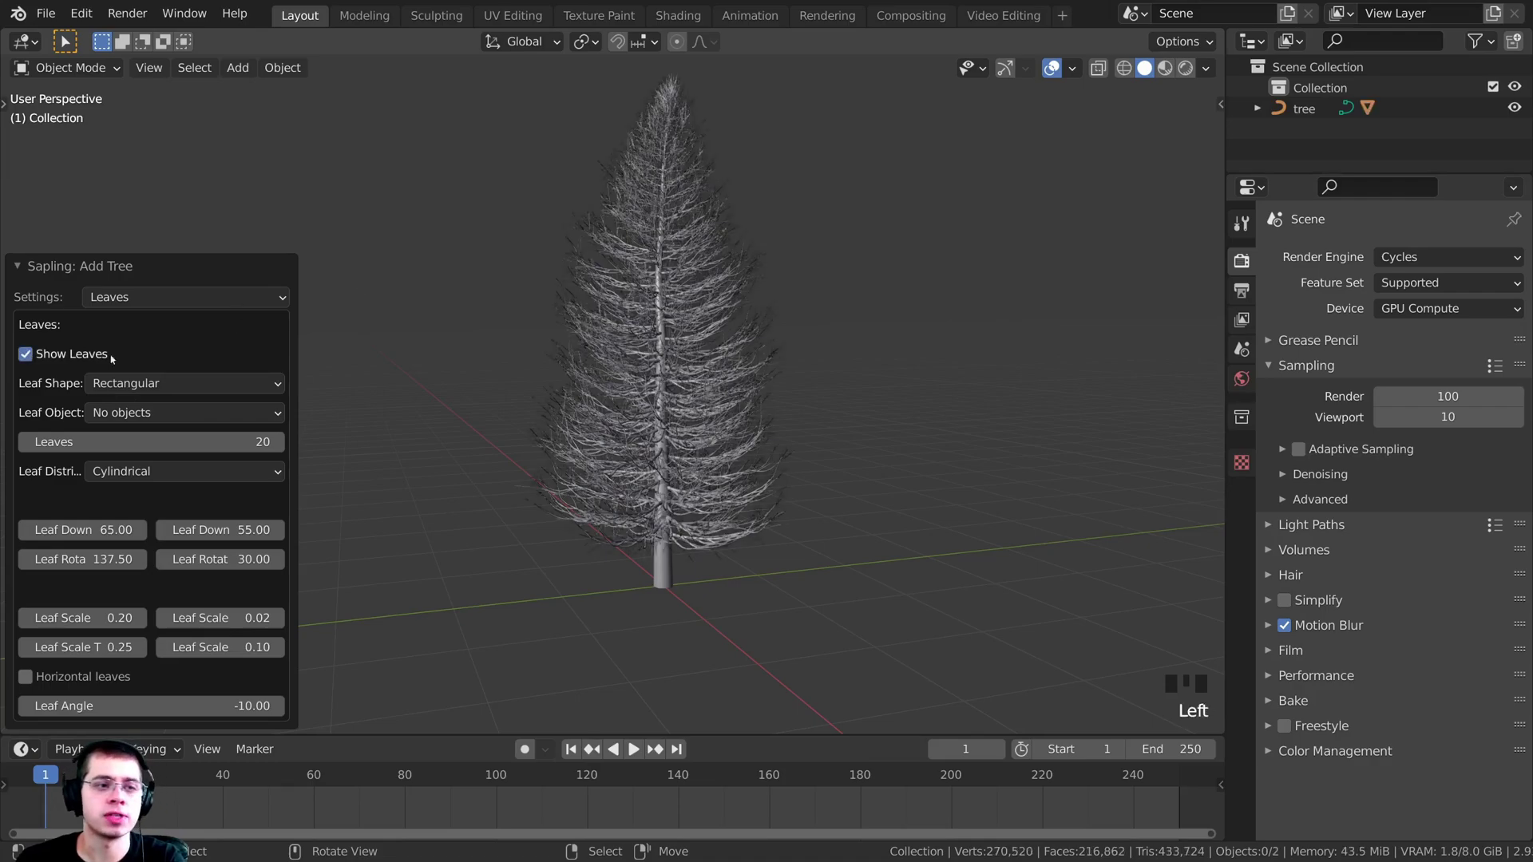
pyautogui.keyDown('shift'); pyautogui.moveTo(481, 213); pyautogui.dragTo(513, 314, button='middle'); pyautogui.keyUp('shift')
pyautogui.scroll(6, 511, 327)
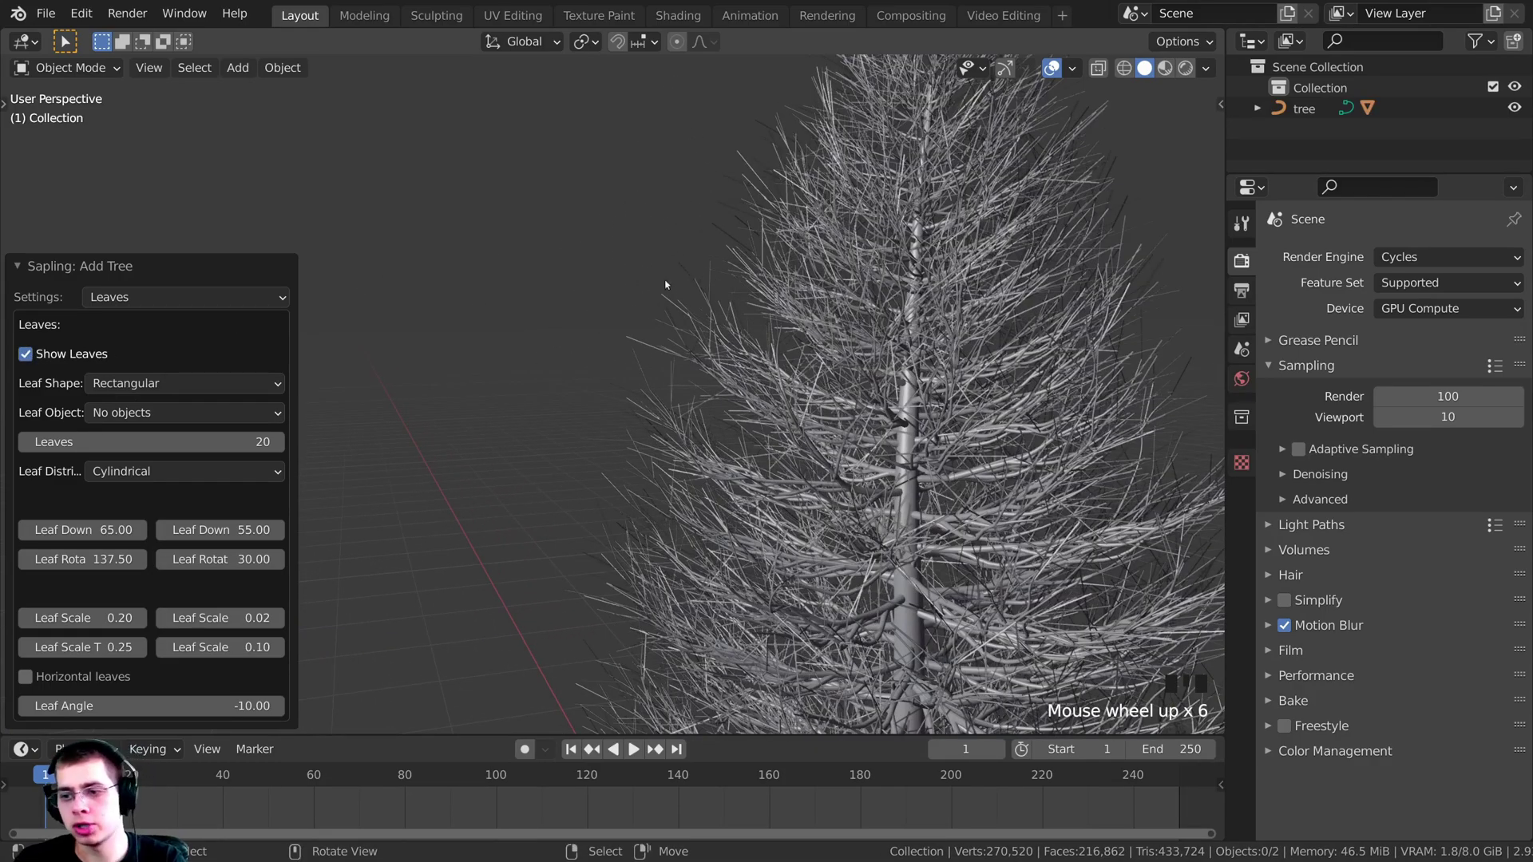
pyautogui.moveTo(530, 242)
pyautogui.mouseDown(button='middle')
pyautogui.moveTo(478, 235)
pyautogui.moveTo(506, 228)
pyautogui.mouseUp(button='middle')
pyautogui.scroll(1, 507, 228)
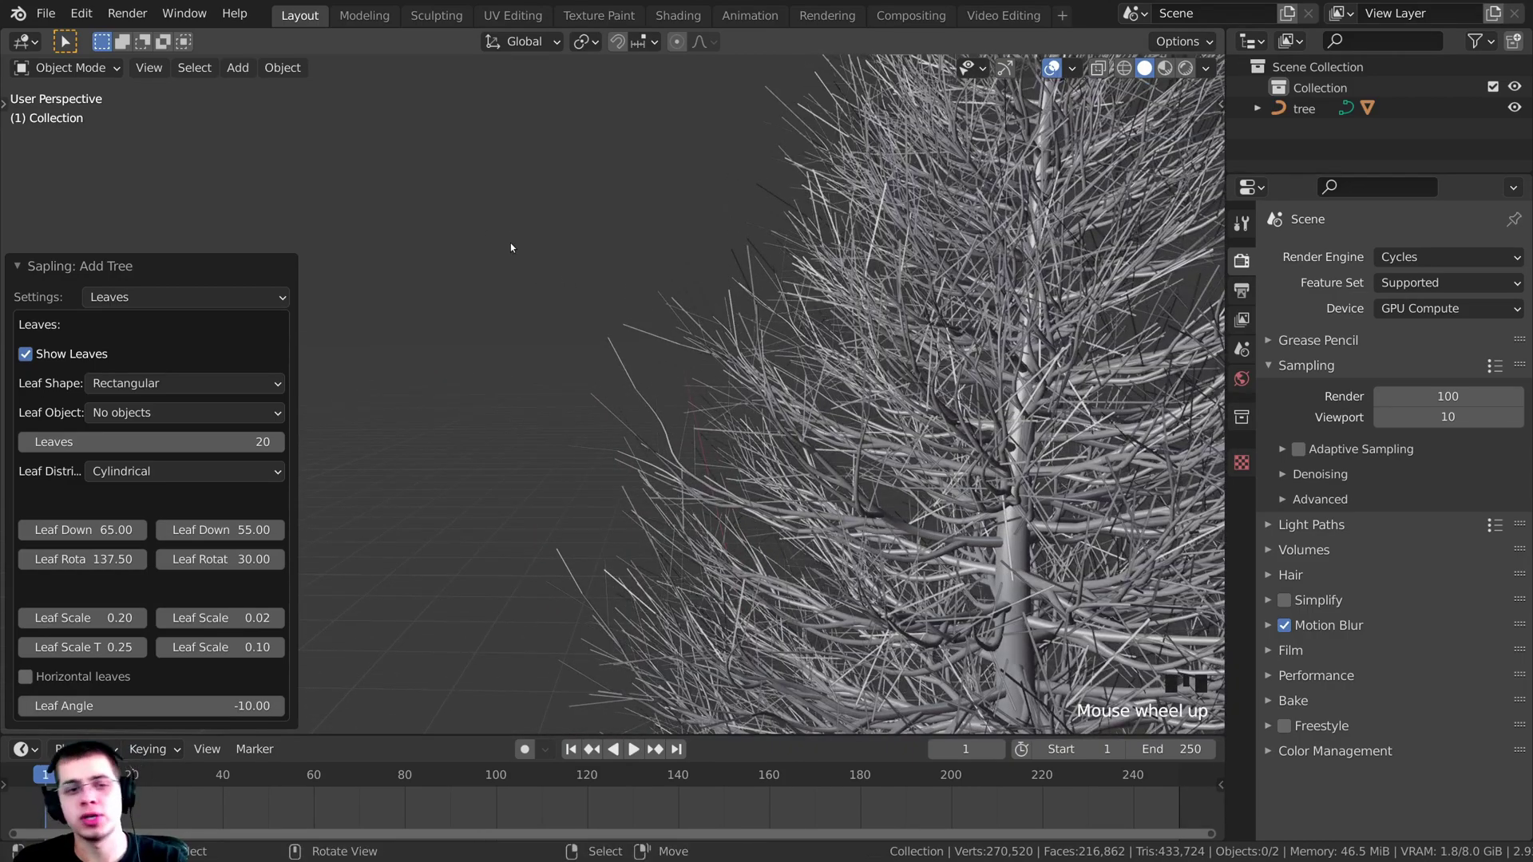
# - Set the Leaf Scale of the tree's needles to 0.09
pyautogui.scroll(1, 510, 244)
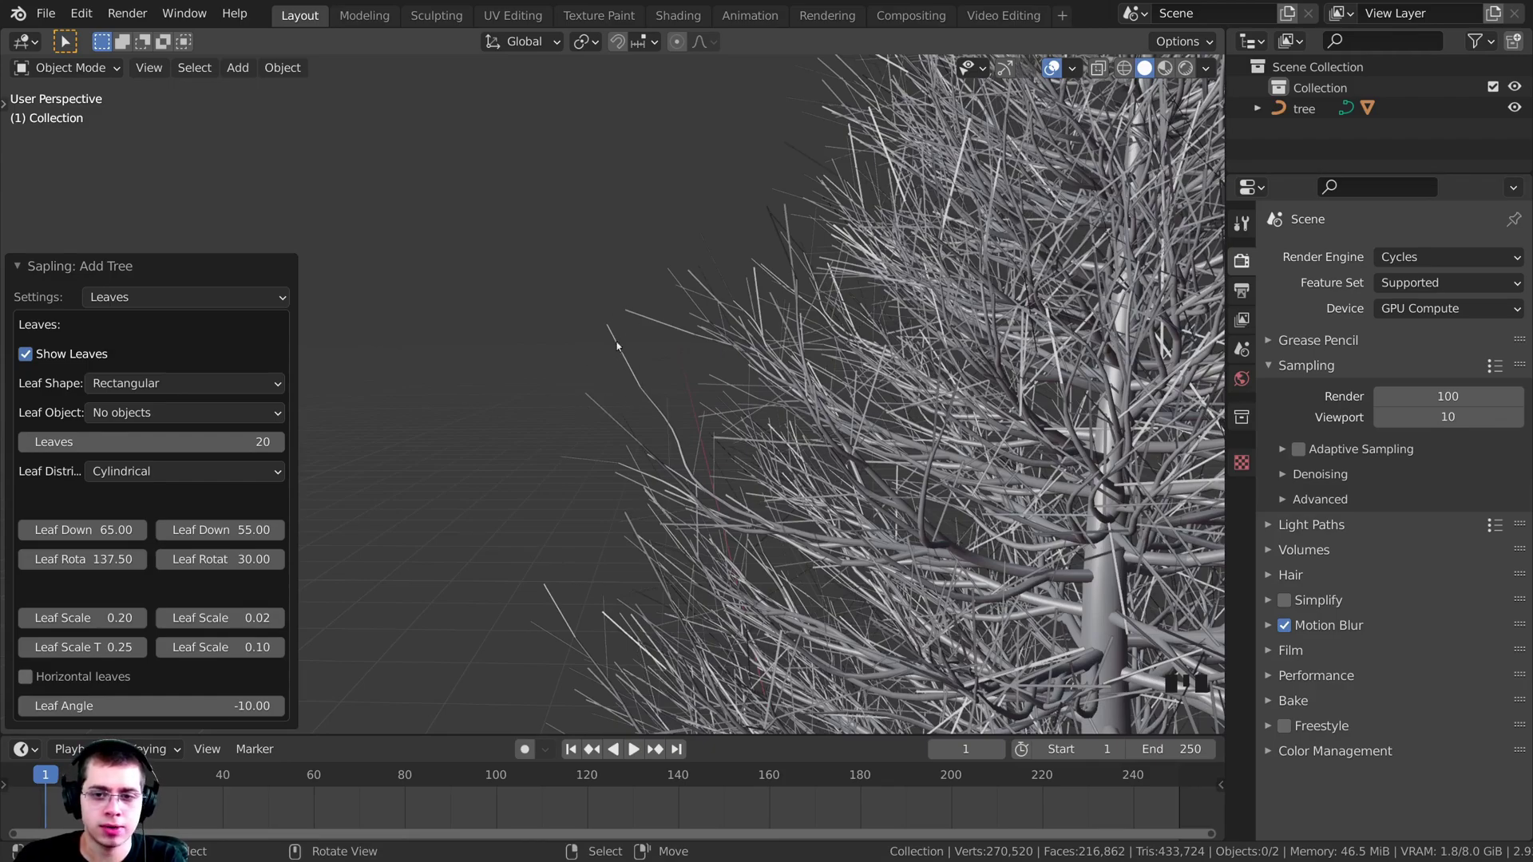
pyautogui.click(82, 618)
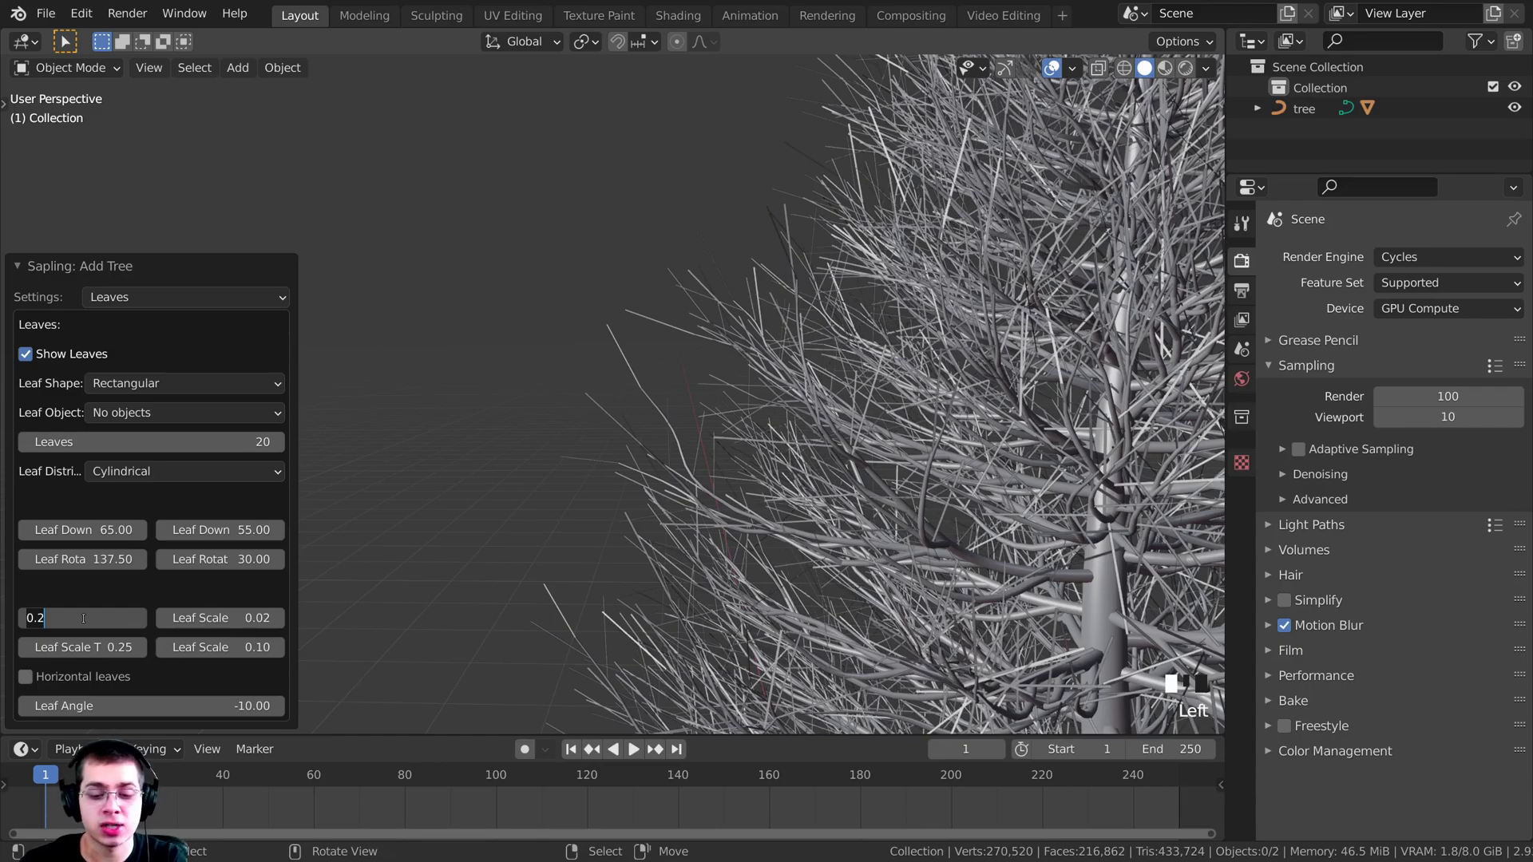
pyautogui.write('.0')
pyautogui.write('9')
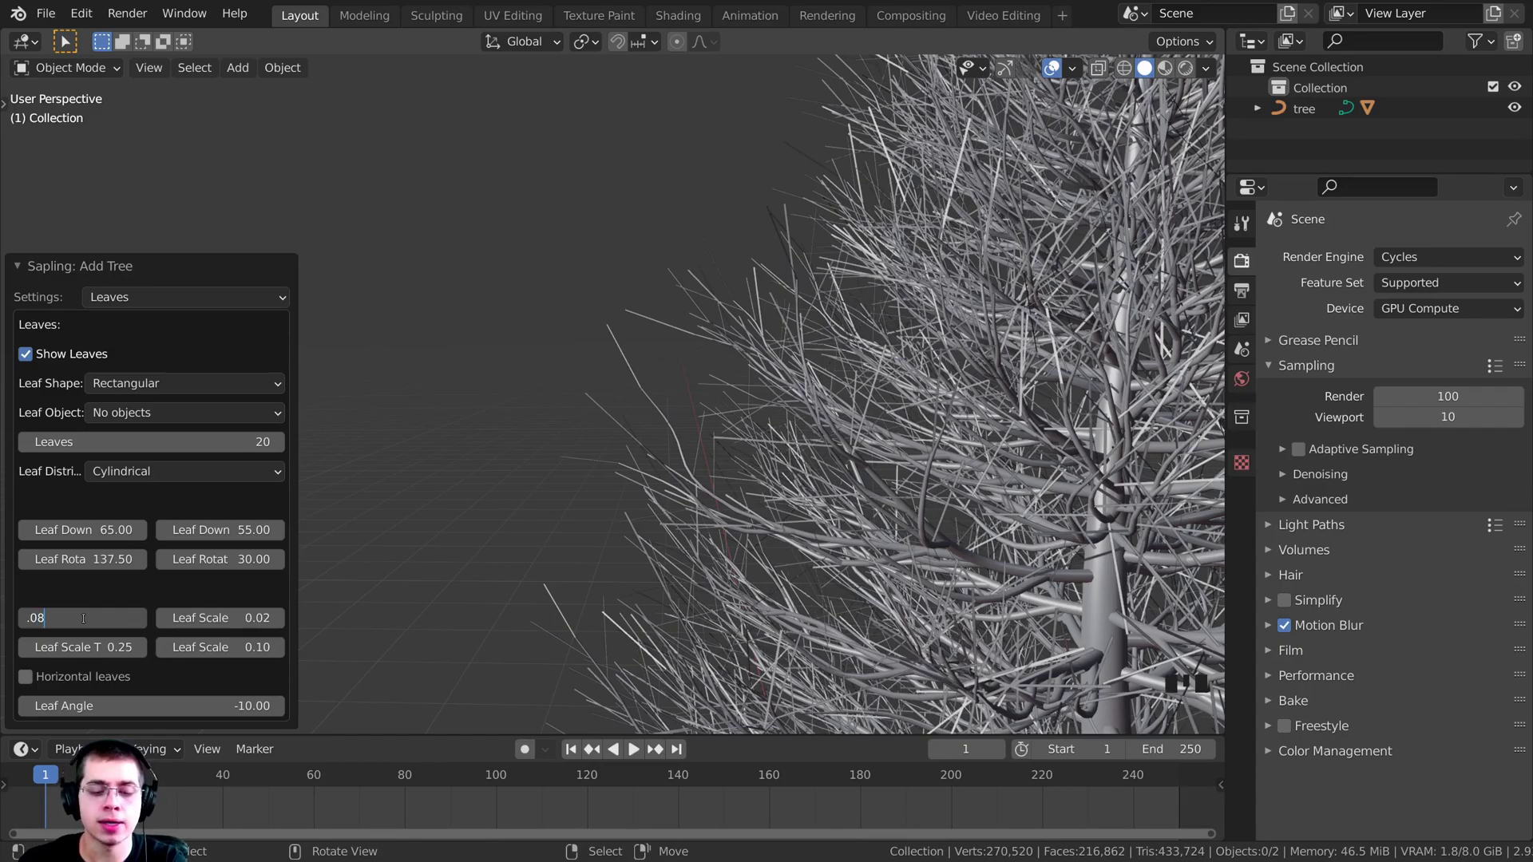
pyautogui.press('Return')
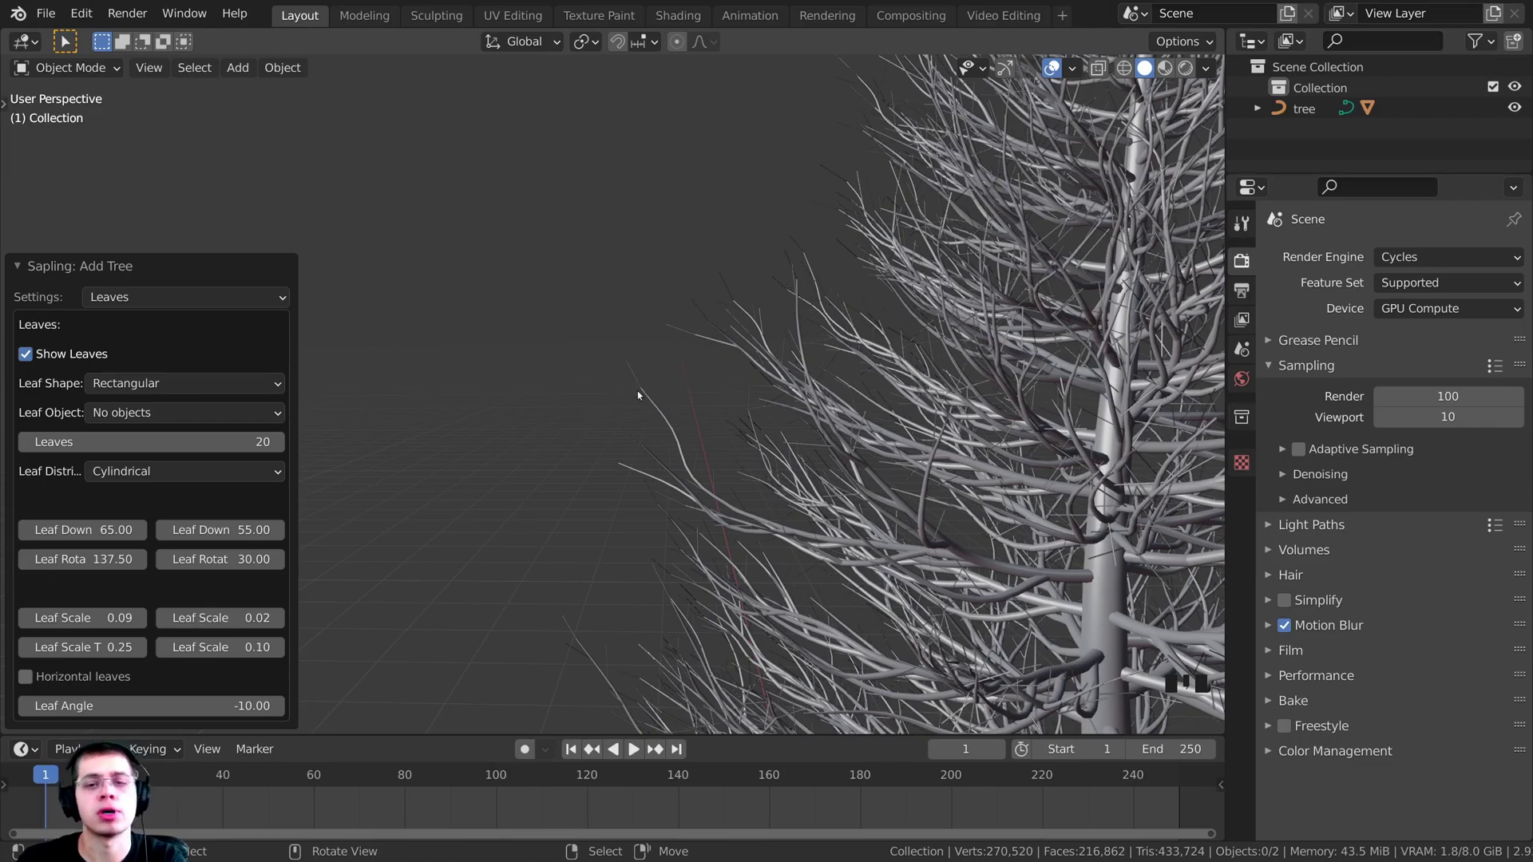
# - Set the needles' Leaf Scale Taper to 0.8 and Leaf Scale X to 0.05
pyautogui.doubleClick(86, 651)
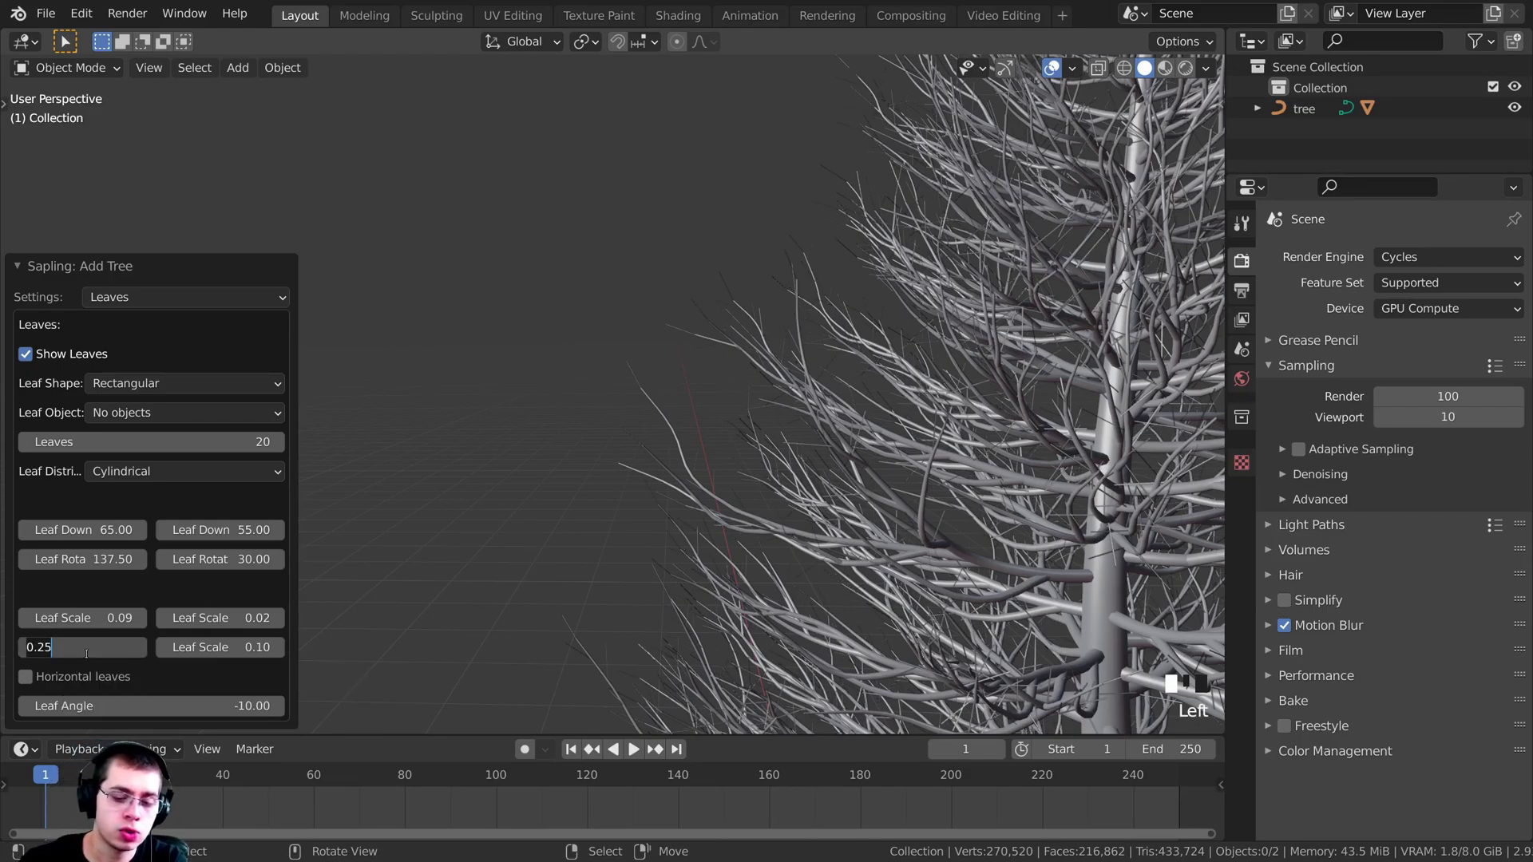
pyautogui.write('.8')
pyautogui.press('Return')
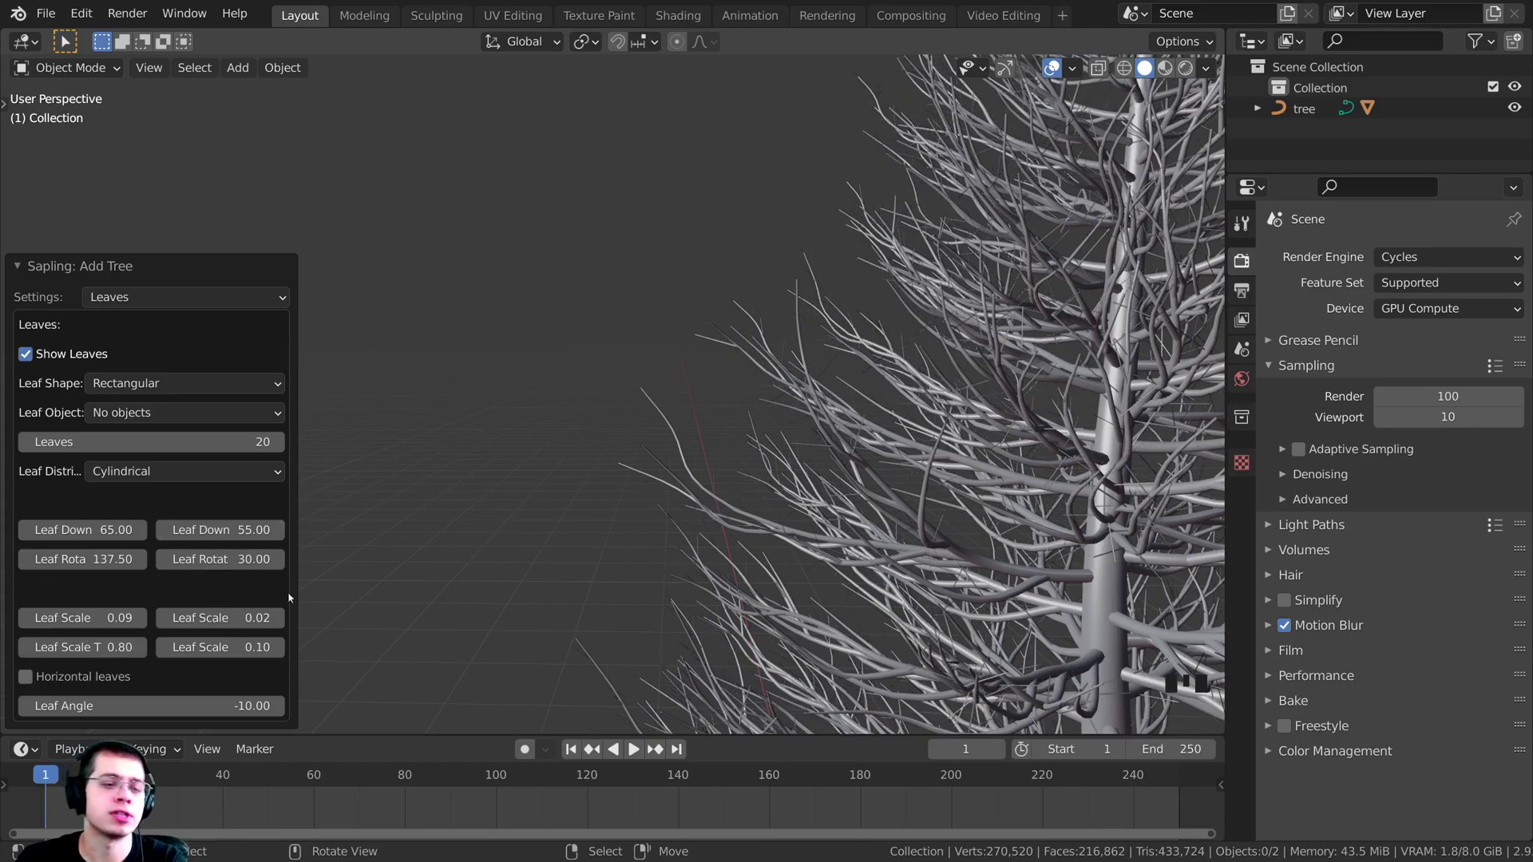
pyautogui.click(199, 617)
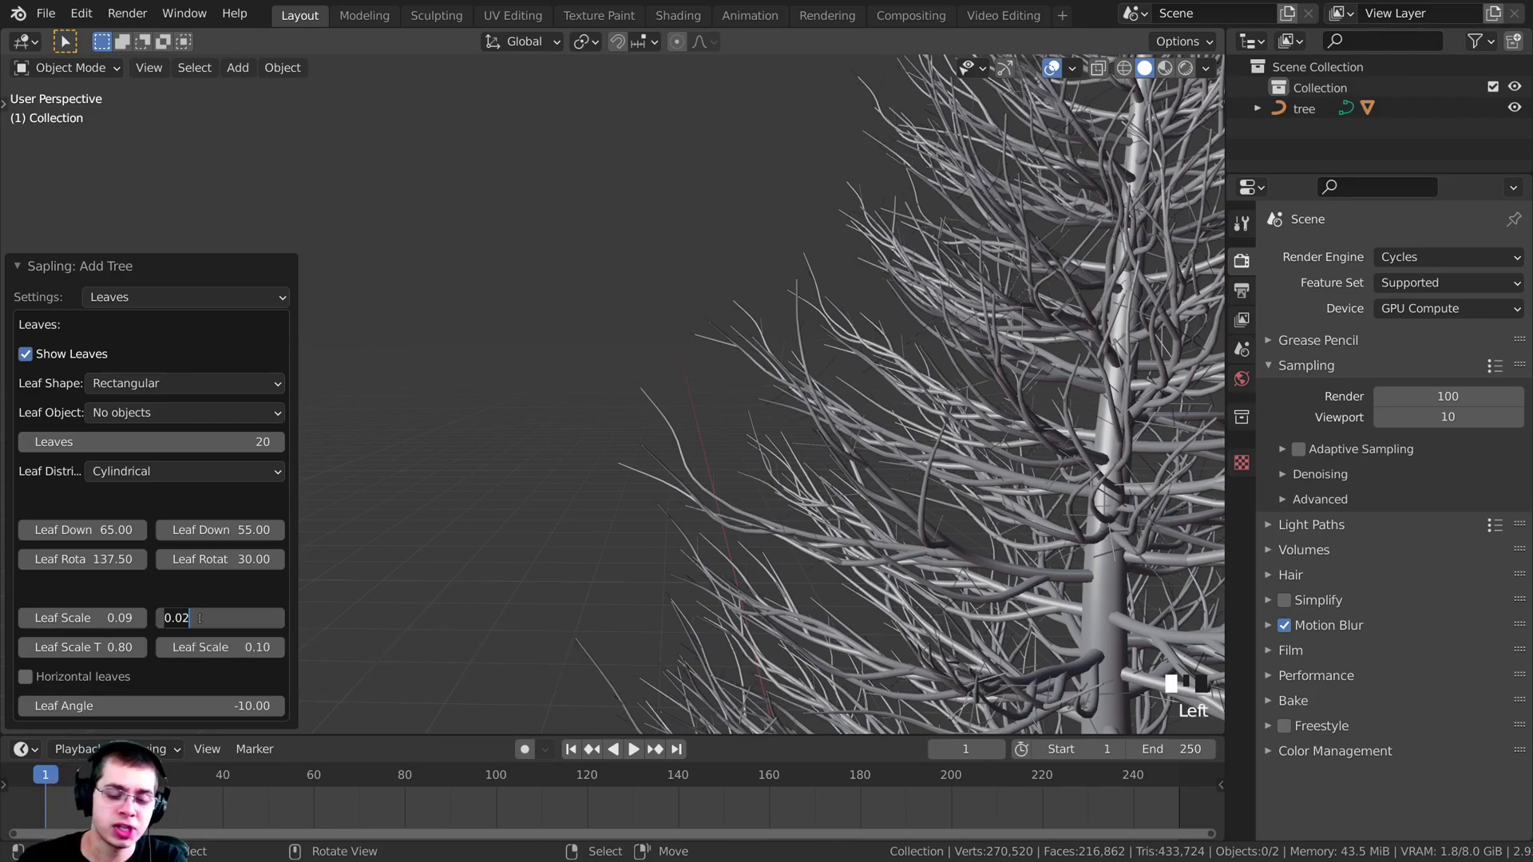
pyautogui.write('.05')
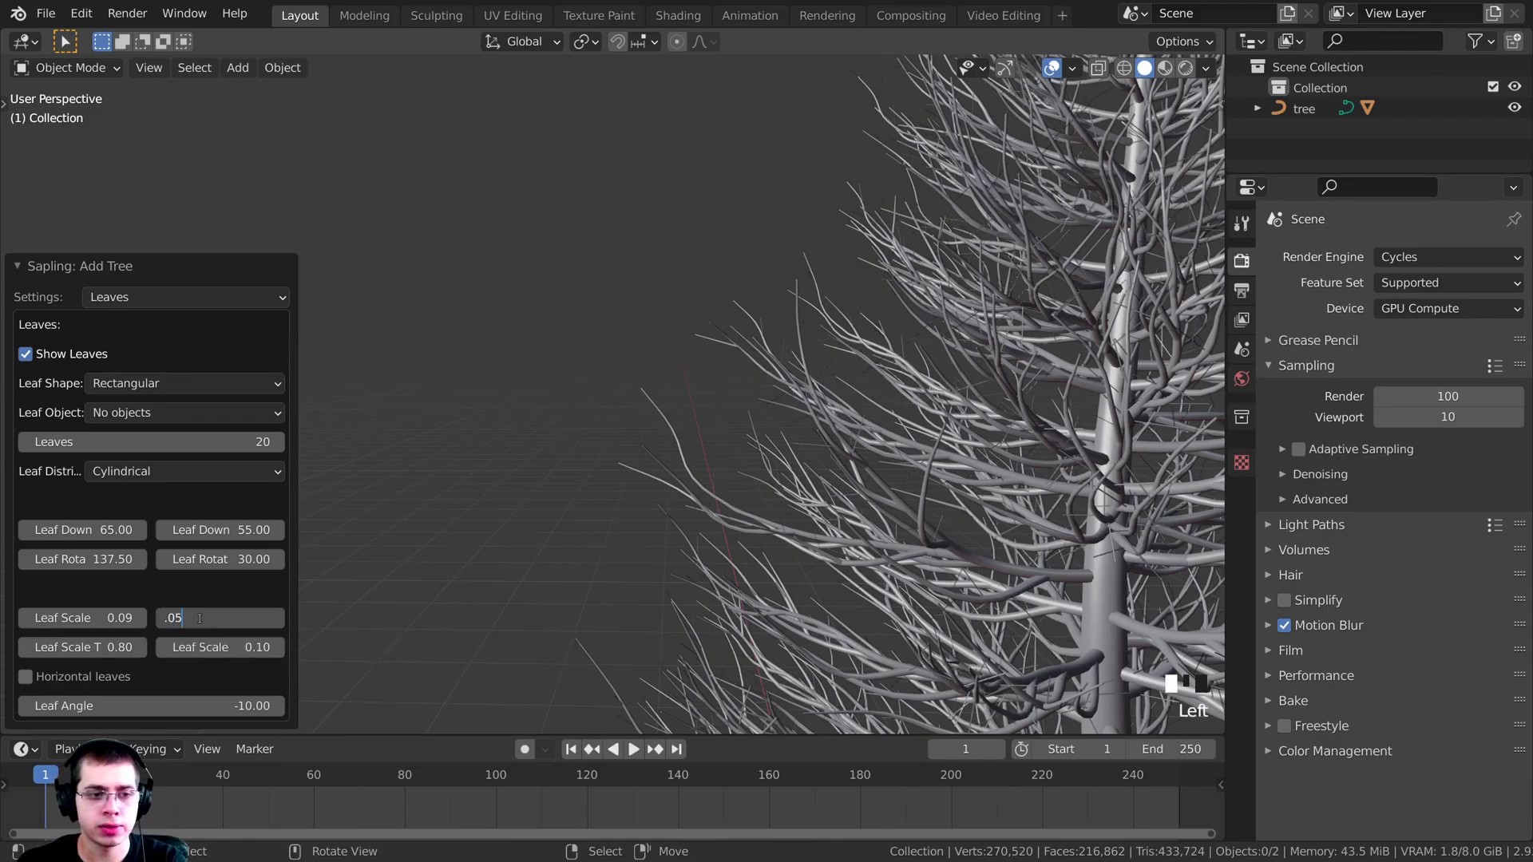
pyautogui.press('Return')
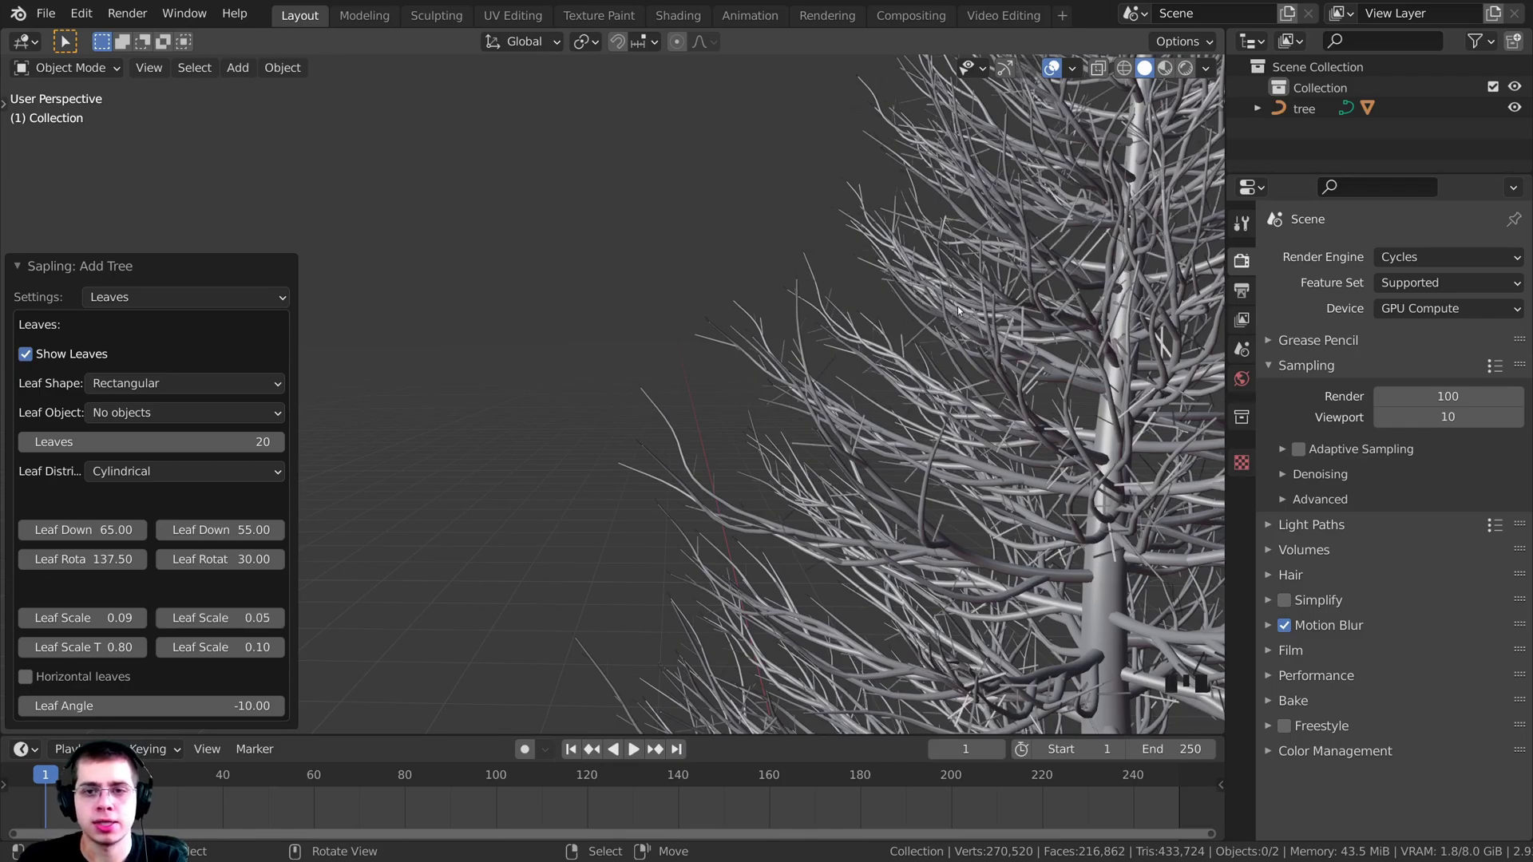
# - Set the needles' Leaf Scale Variation to 0.05
pyautogui.click(220, 647)
pyautogui.press('BackSpace')
pyautogui.write('.0')
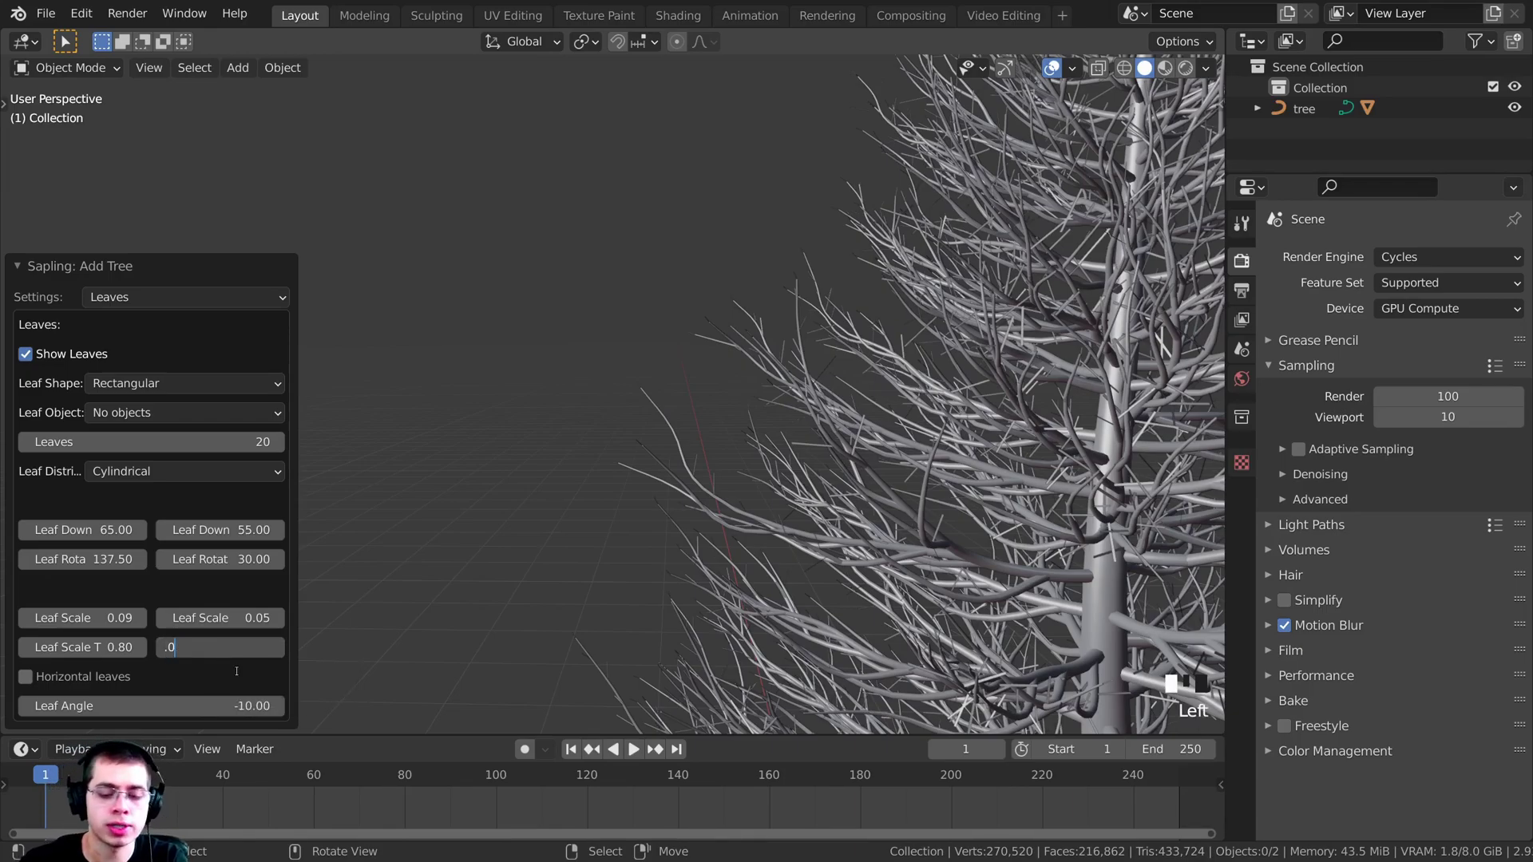
pyautogui.write('5')
pyautogui.press('Return')
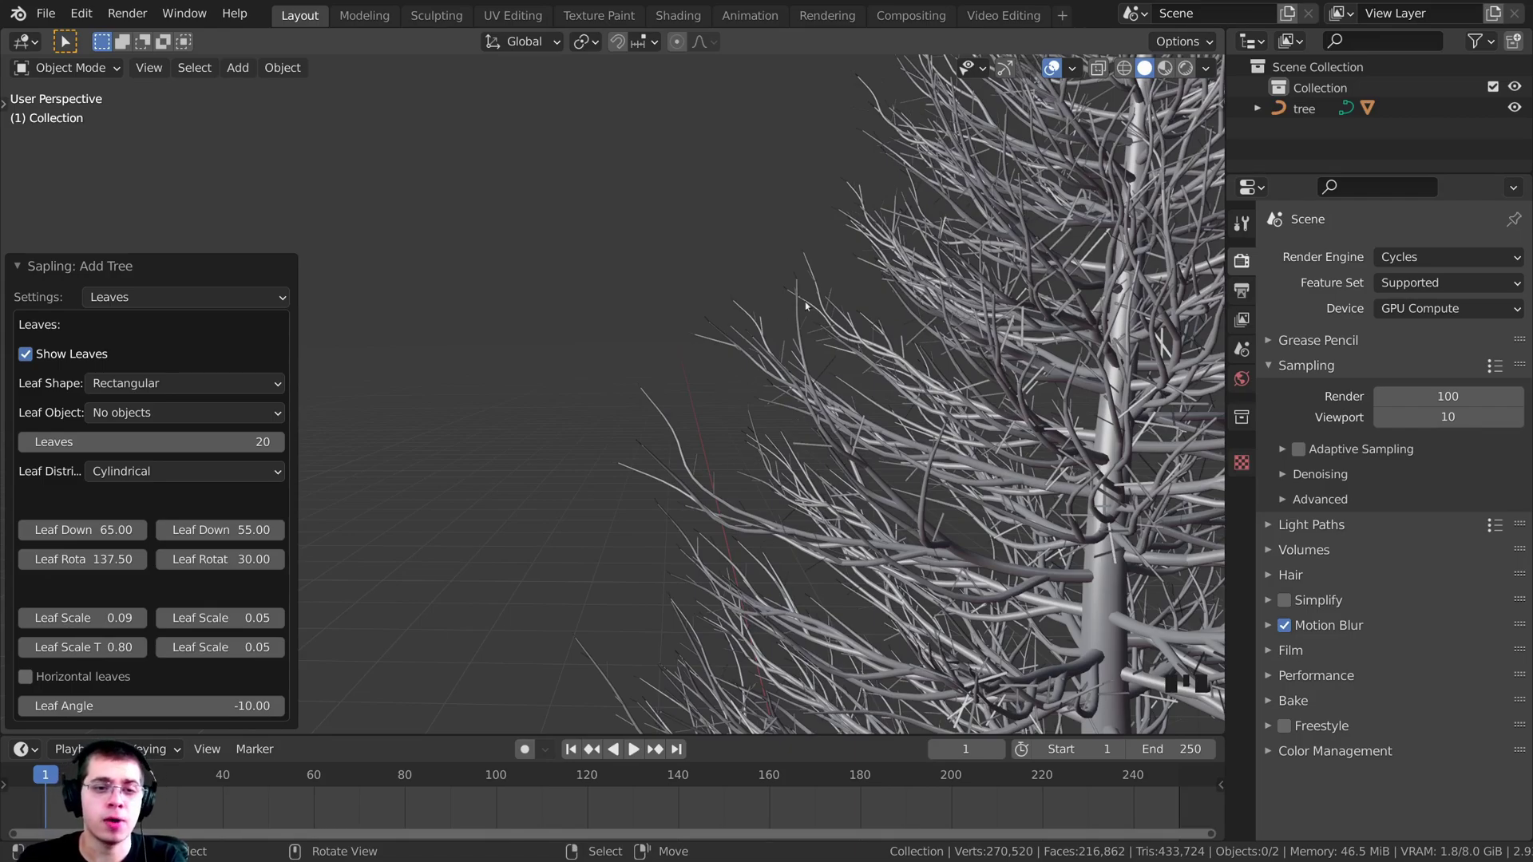
# - Raise the maximum number of leaves per branch to 350
pyautogui.scroll(-4, 805, 300)
pyautogui.scroll(1, 682, 347)
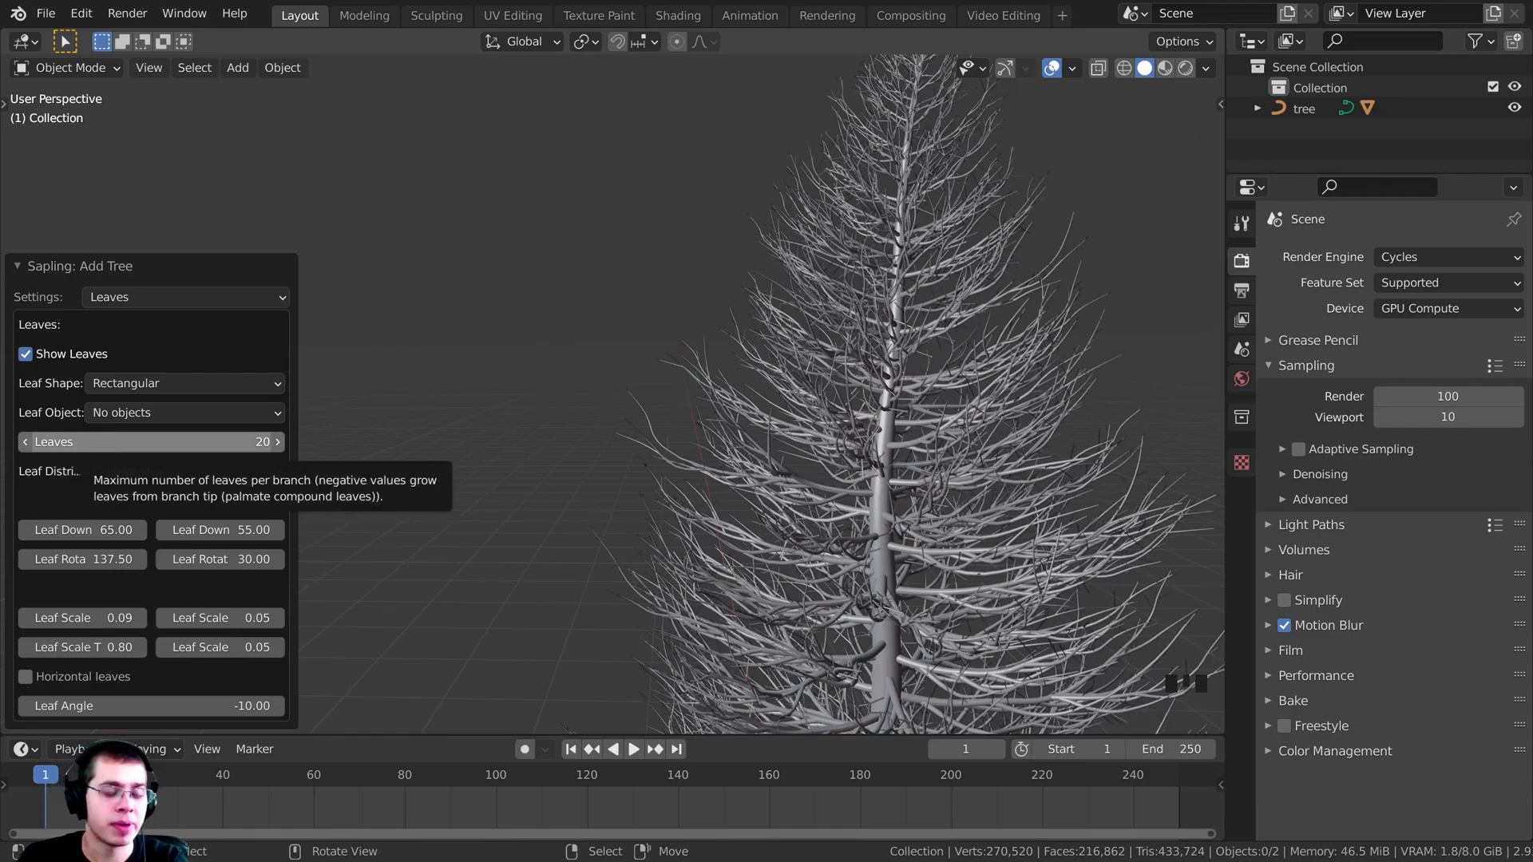
pyautogui.click(103, 443)
pyautogui.write('350')
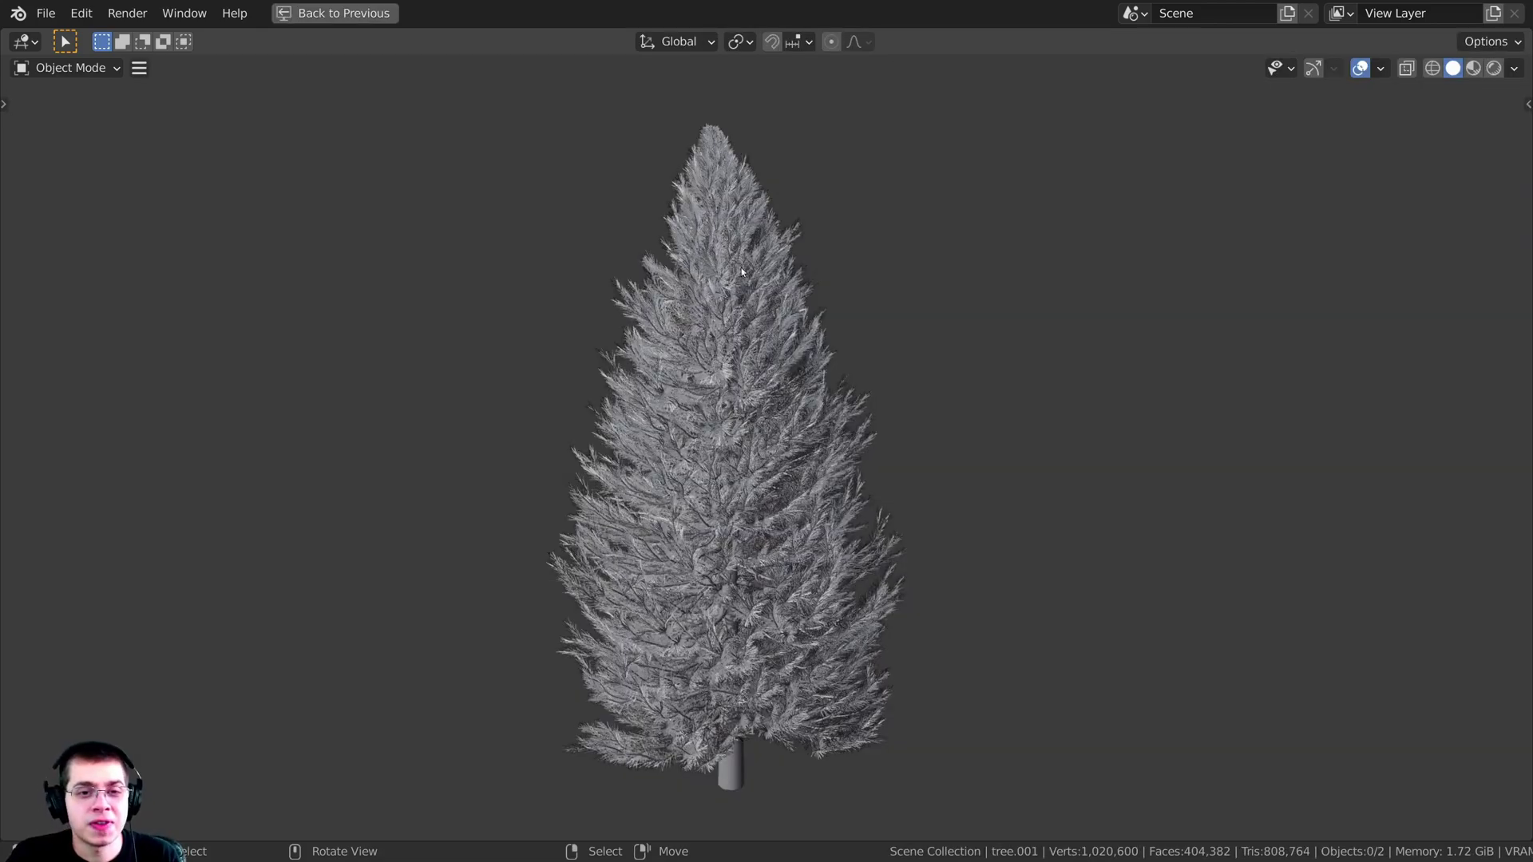
# - Examine the overall shape of the full tree from several angles, briefly selecting and deselecting the needles
pyautogui.scroll(2, 741, 267)
pyautogui.moveTo(822, 375); pyautogui.dragTo(750, 383, button='middle')
pyautogui.keyDown('shift'); pyautogui.moveTo(718, 511); pyautogui.dragTo(803, 387, button='middle'); pyautogui.keyUp('shift')
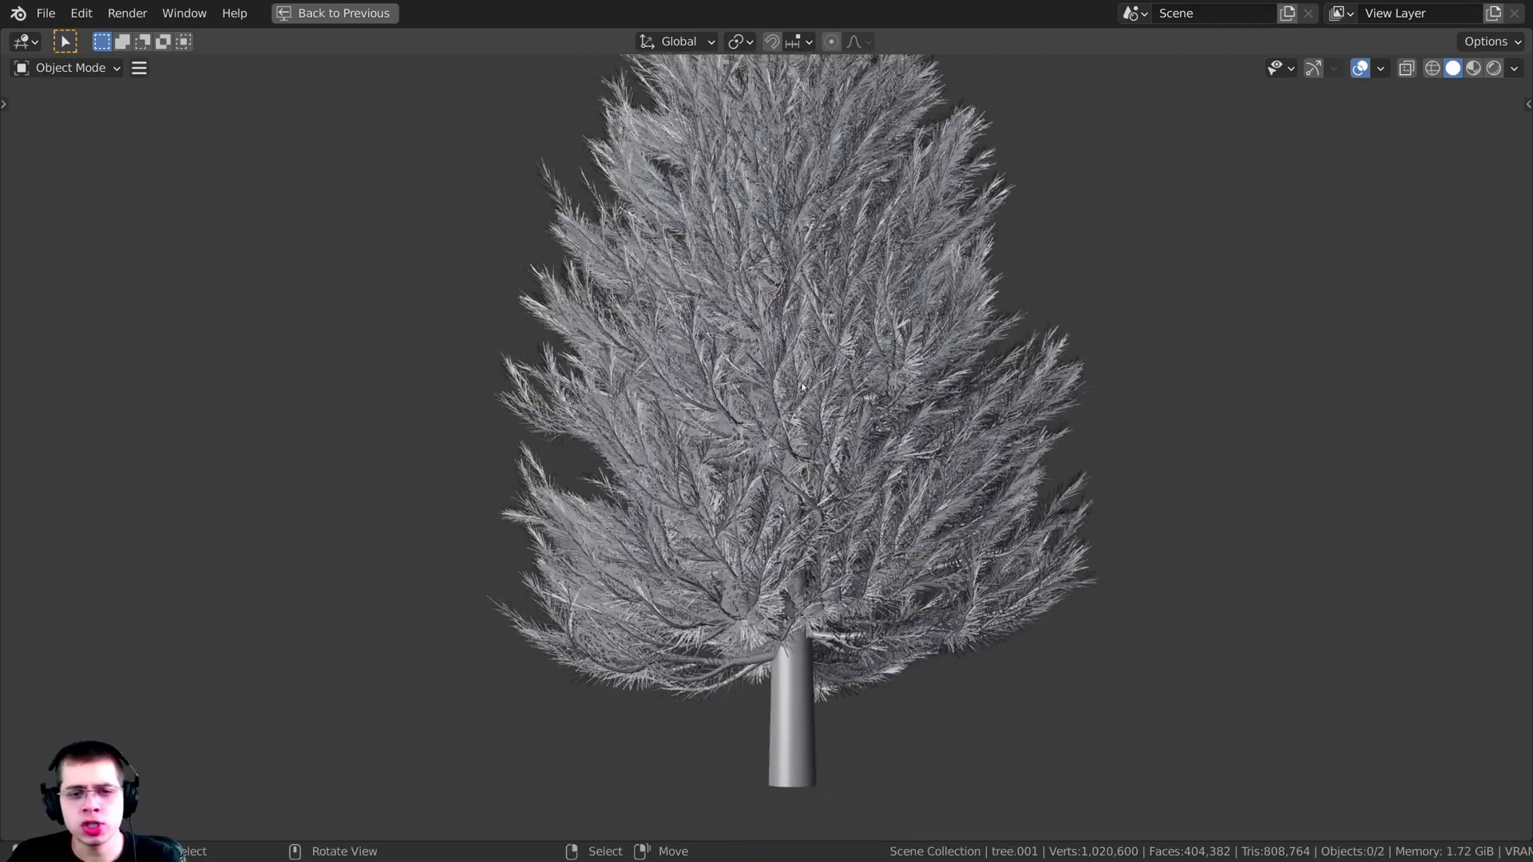
pyautogui.scroll(3, 741, 615)
pyautogui.moveTo(741, 614); pyautogui.dragTo(989, 270, button='middle')
pyautogui.click(990, 266)
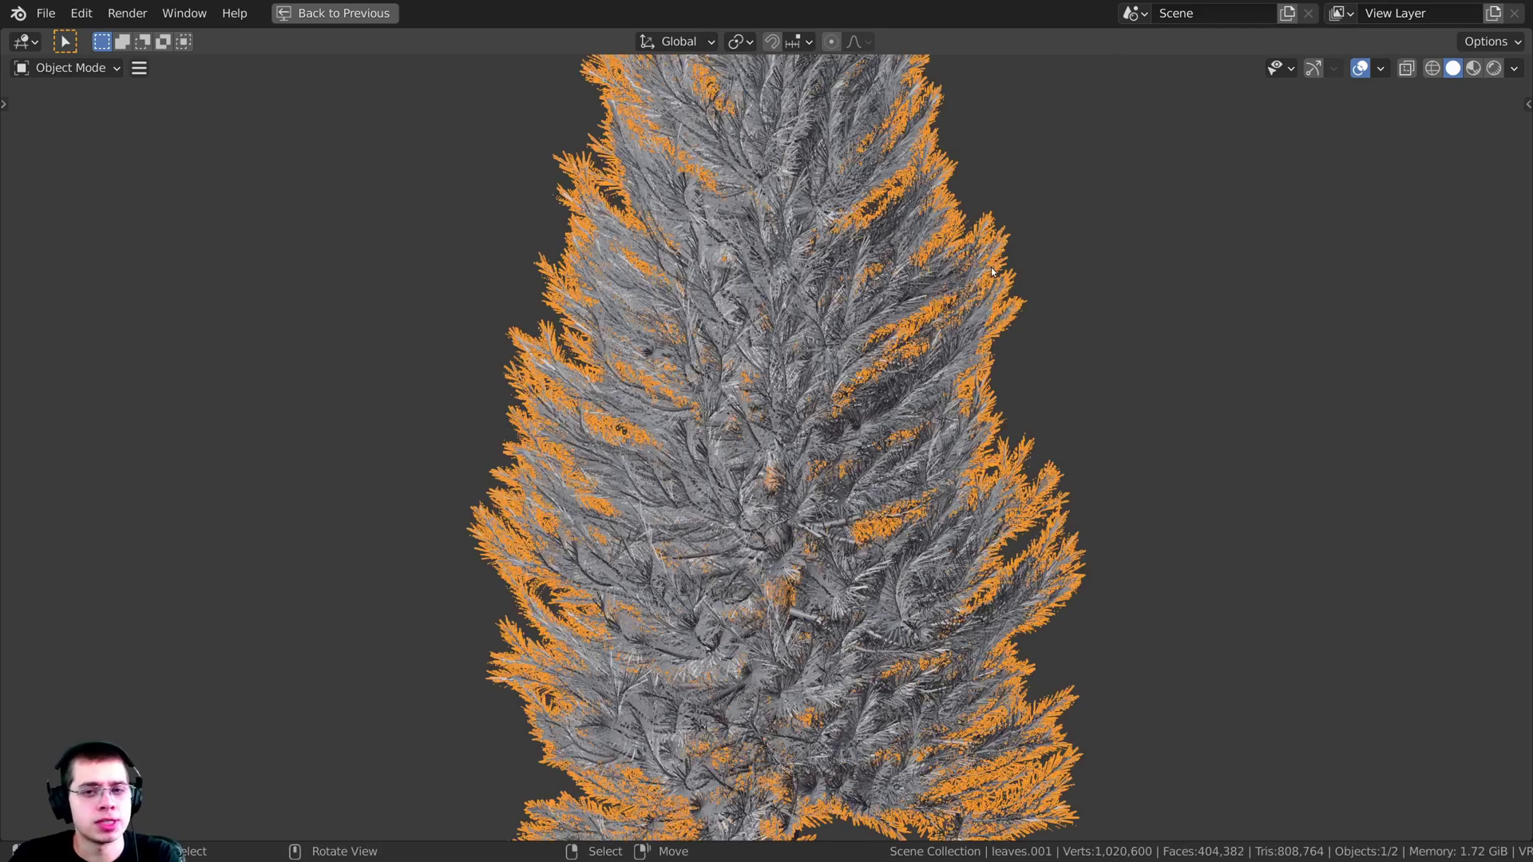
pyautogui.scroll(-1, 951, 318)
pyautogui.hotkey('alt', 'a')
pyautogui.moveTo(775, 179); pyautogui.dragTo(787, 177, button='middle')
pyautogui.scroll(-2, 881, 242)
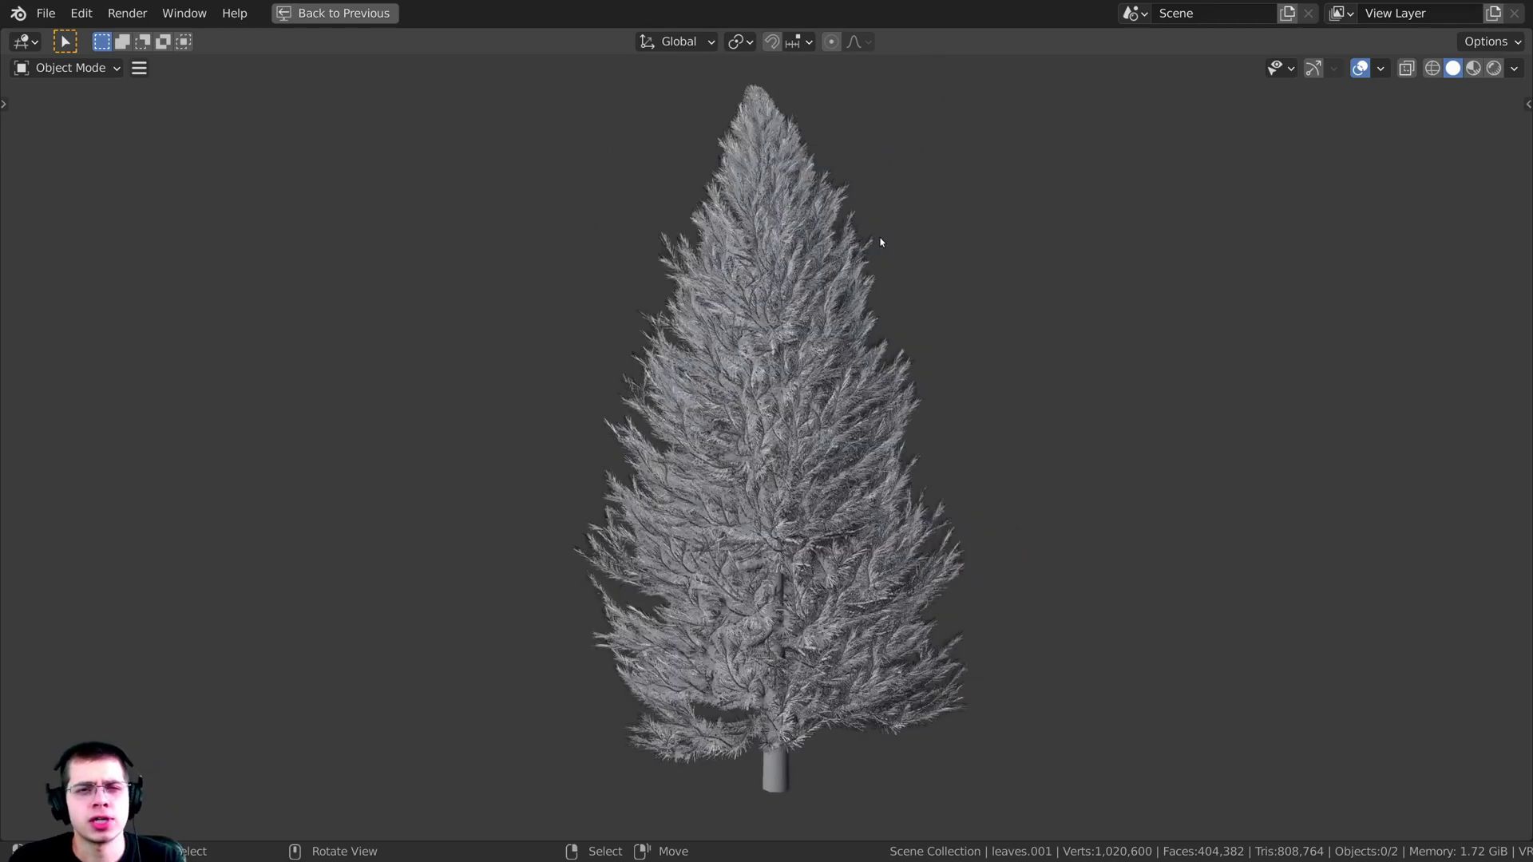
pyautogui.moveTo(881, 242); pyautogui.dragTo(1029, 418, button='middle')
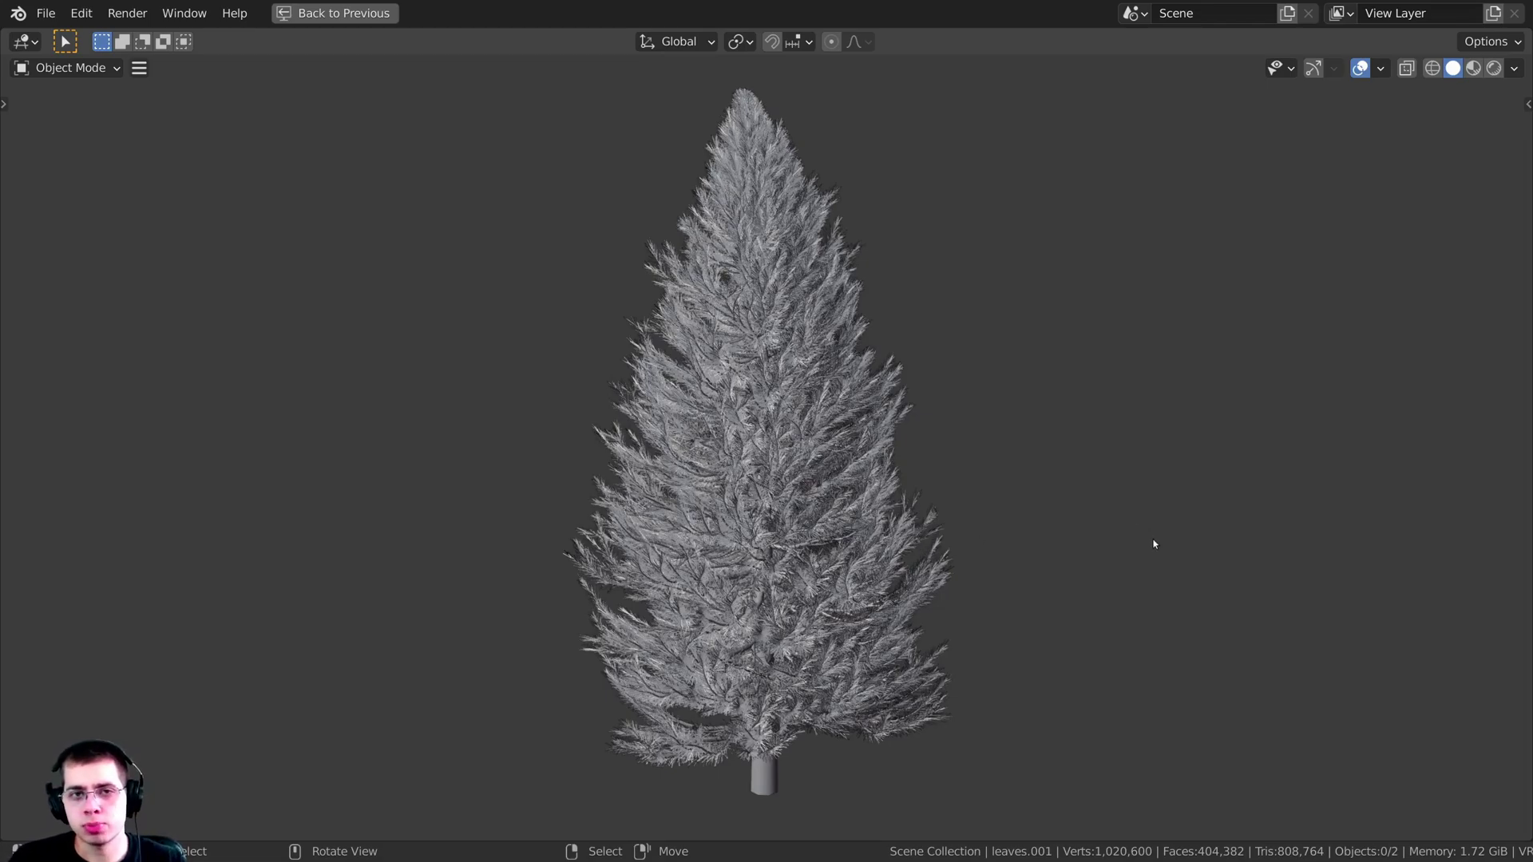
# - Examine the needle density and branch tips of the tree up close and from a distance
pyautogui.moveTo(974, 321); pyautogui.dragTo(764, 351, button='middle')
pyautogui.scroll(1, 739, 337)
pyautogui.scroll(-5, 854, 280)
pyautogui.scroll(8, 764, 352)
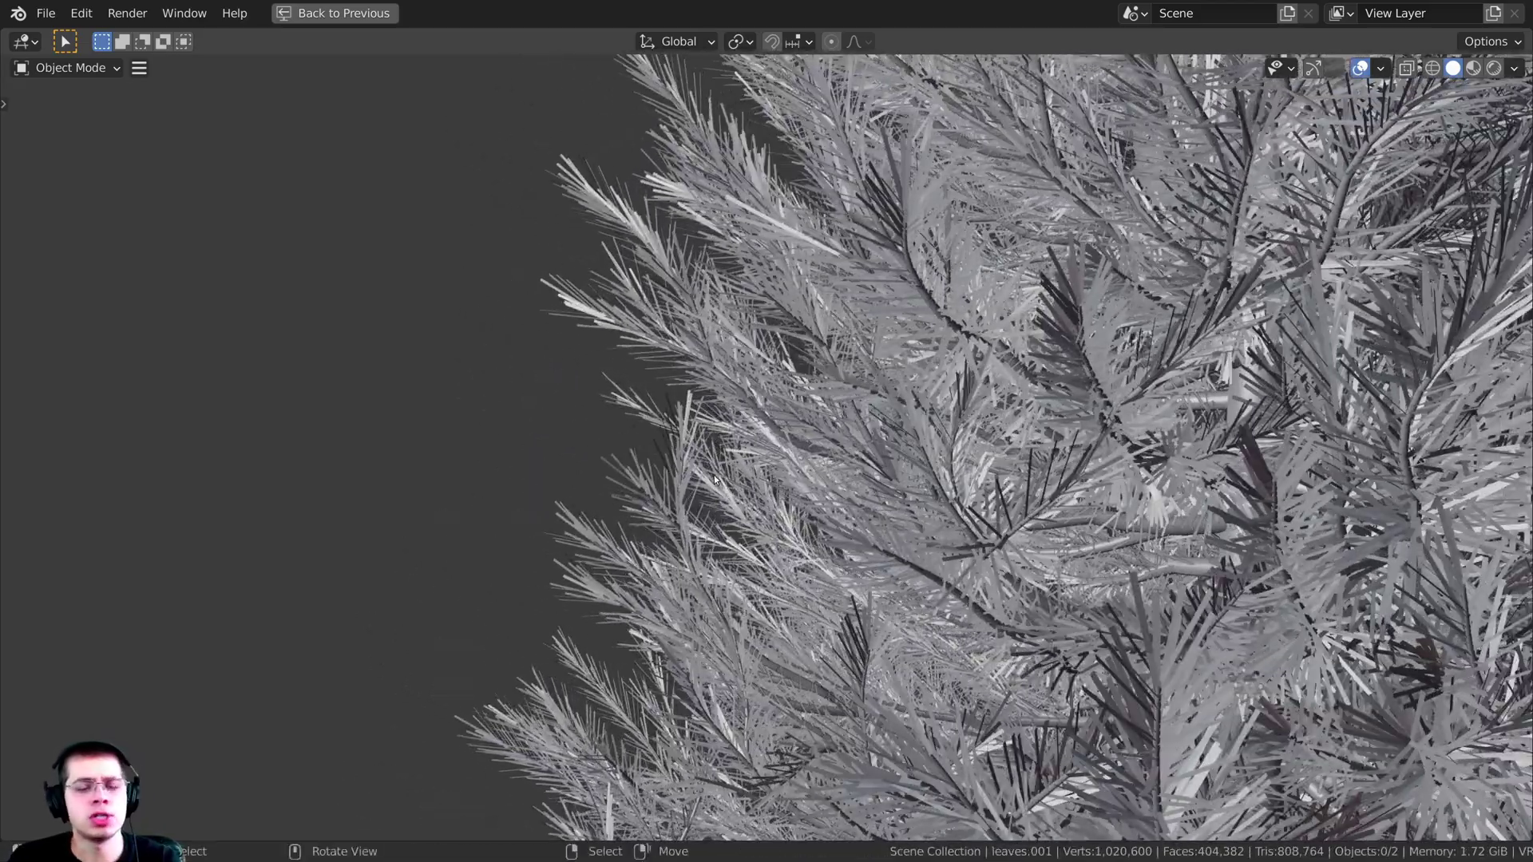
pyautogui.scroll(-4, 715, 480)
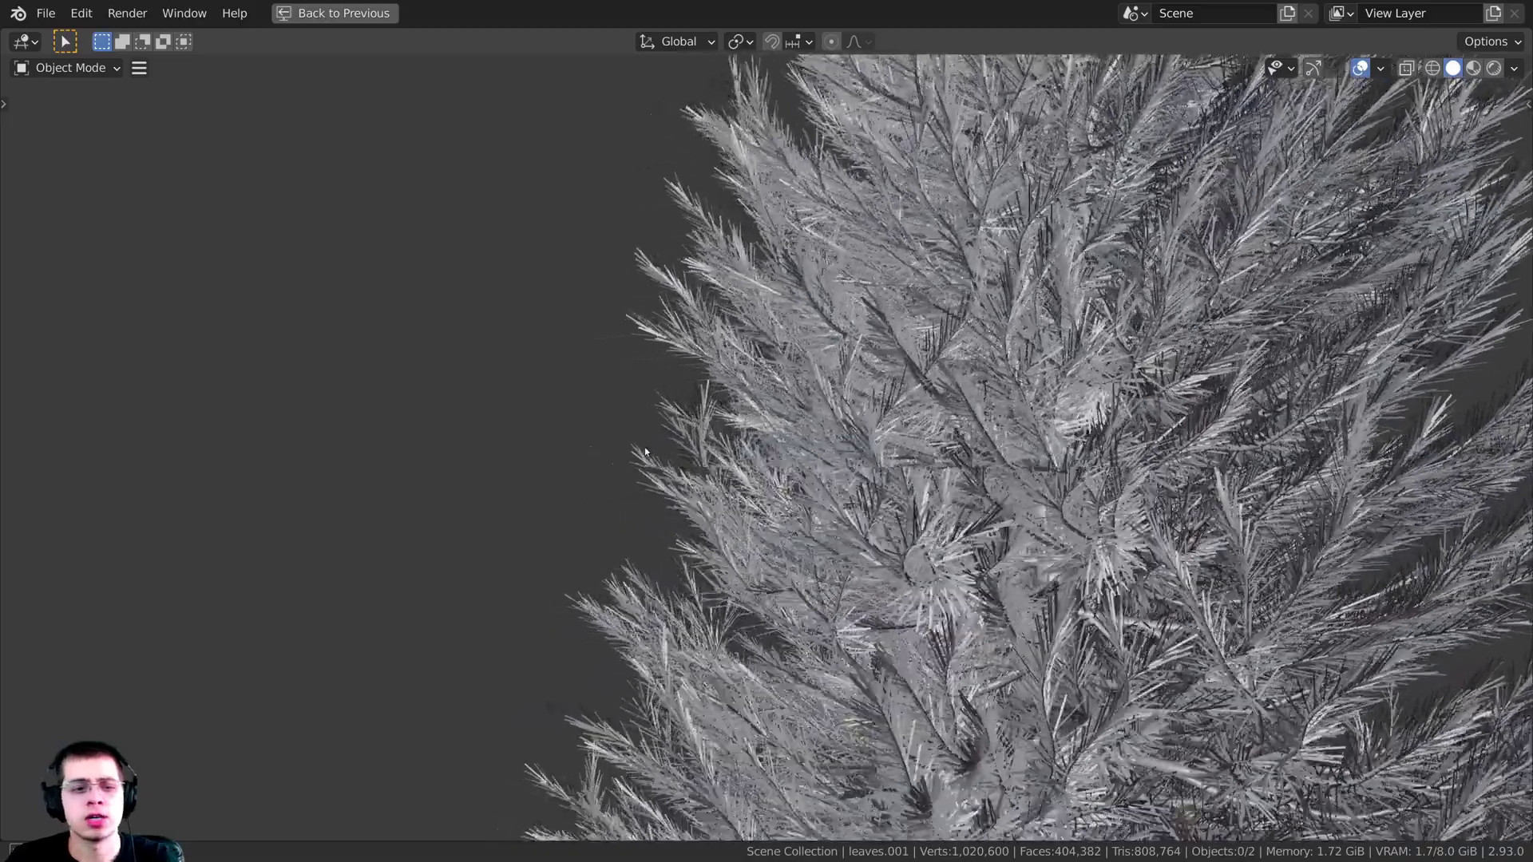
pyautogui.scroll(-4, 659, 438)
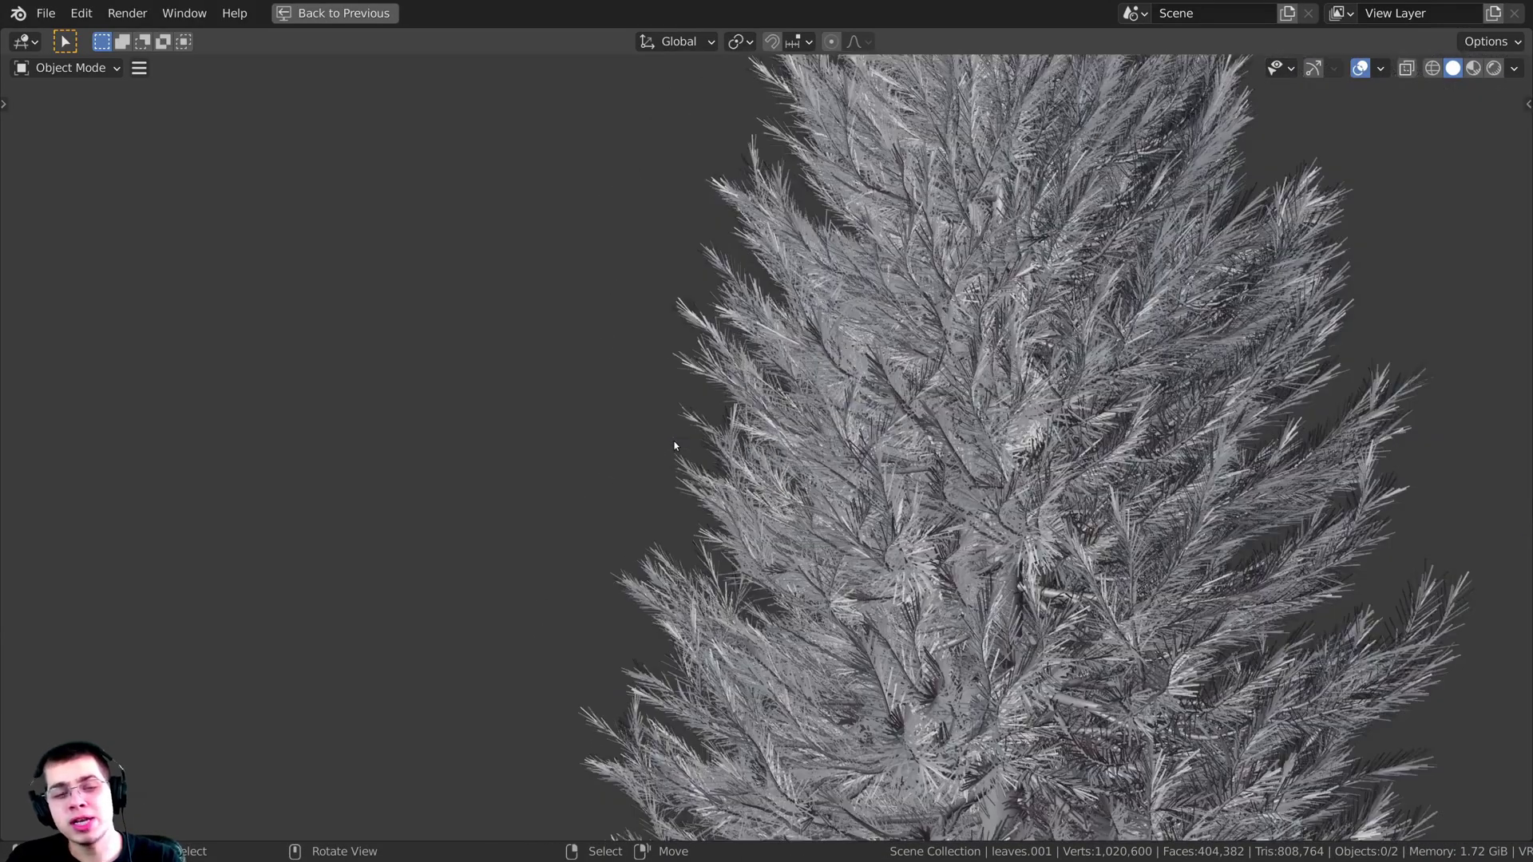
pyautogui.moveTo(674, 446); pyautogui.dragTo(784, 324, button='middle')
pyautogui.scroll(-6, 896, 358)
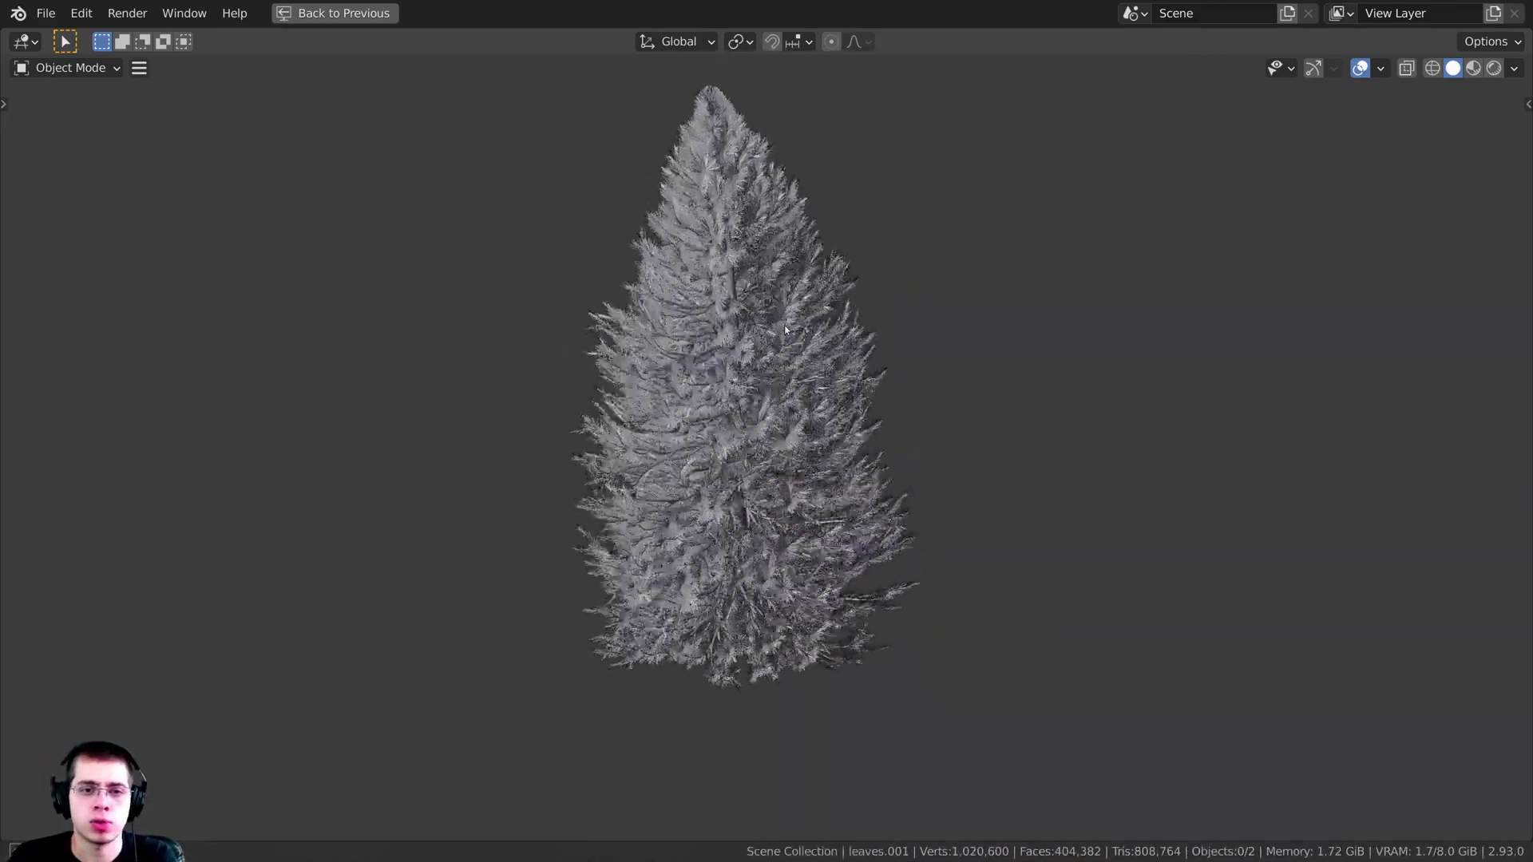
pyautogui.scroll(6, 819, 343)
pyautogui.moveTo(917, 410); pyautogui.dragTo(961, 342, button='middle')
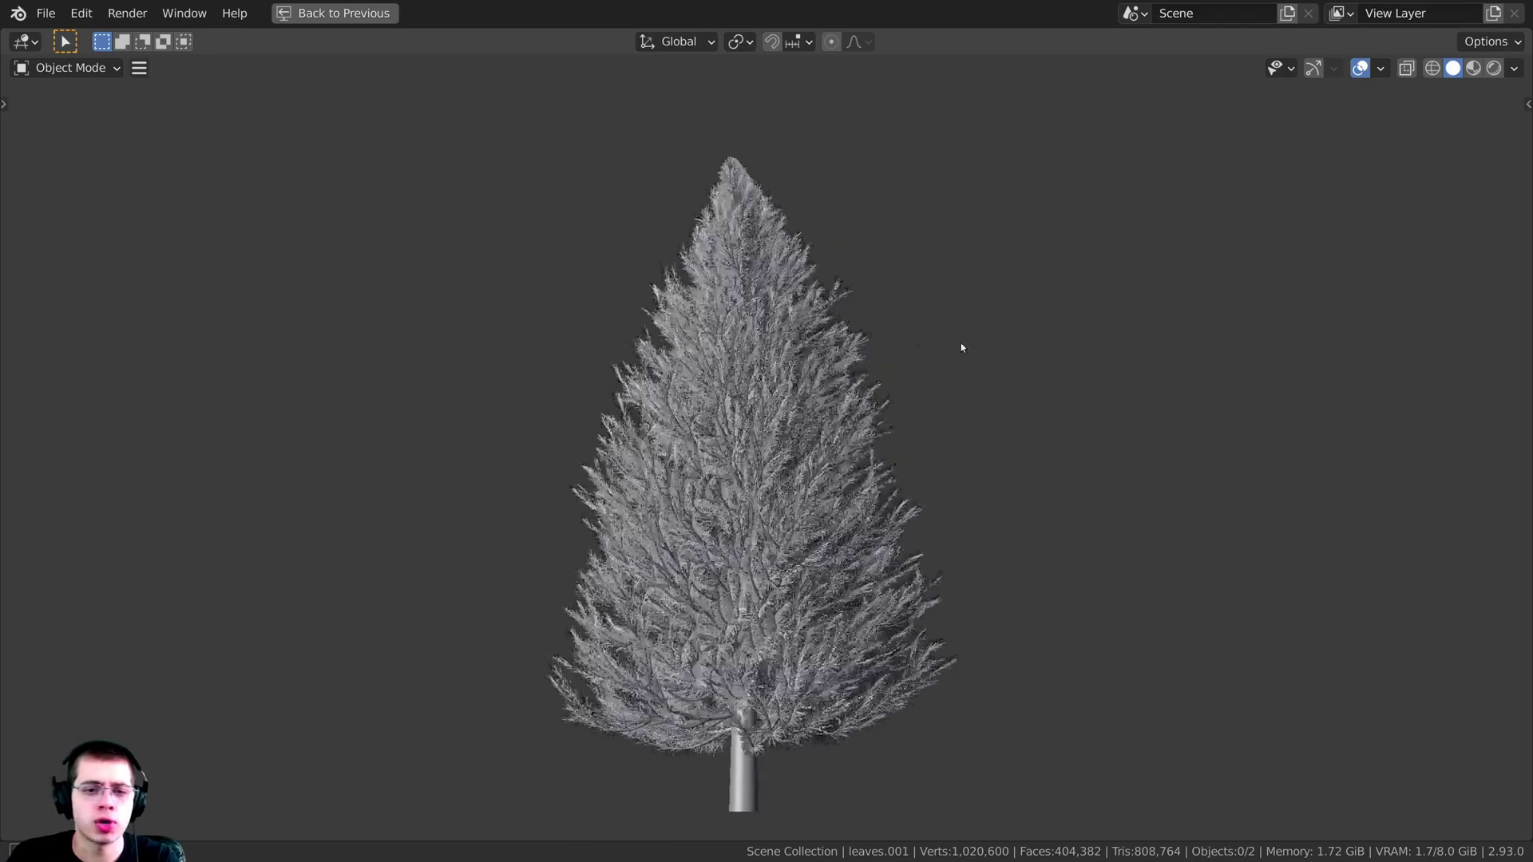
pyautogui.scroll(8, 816, 423)
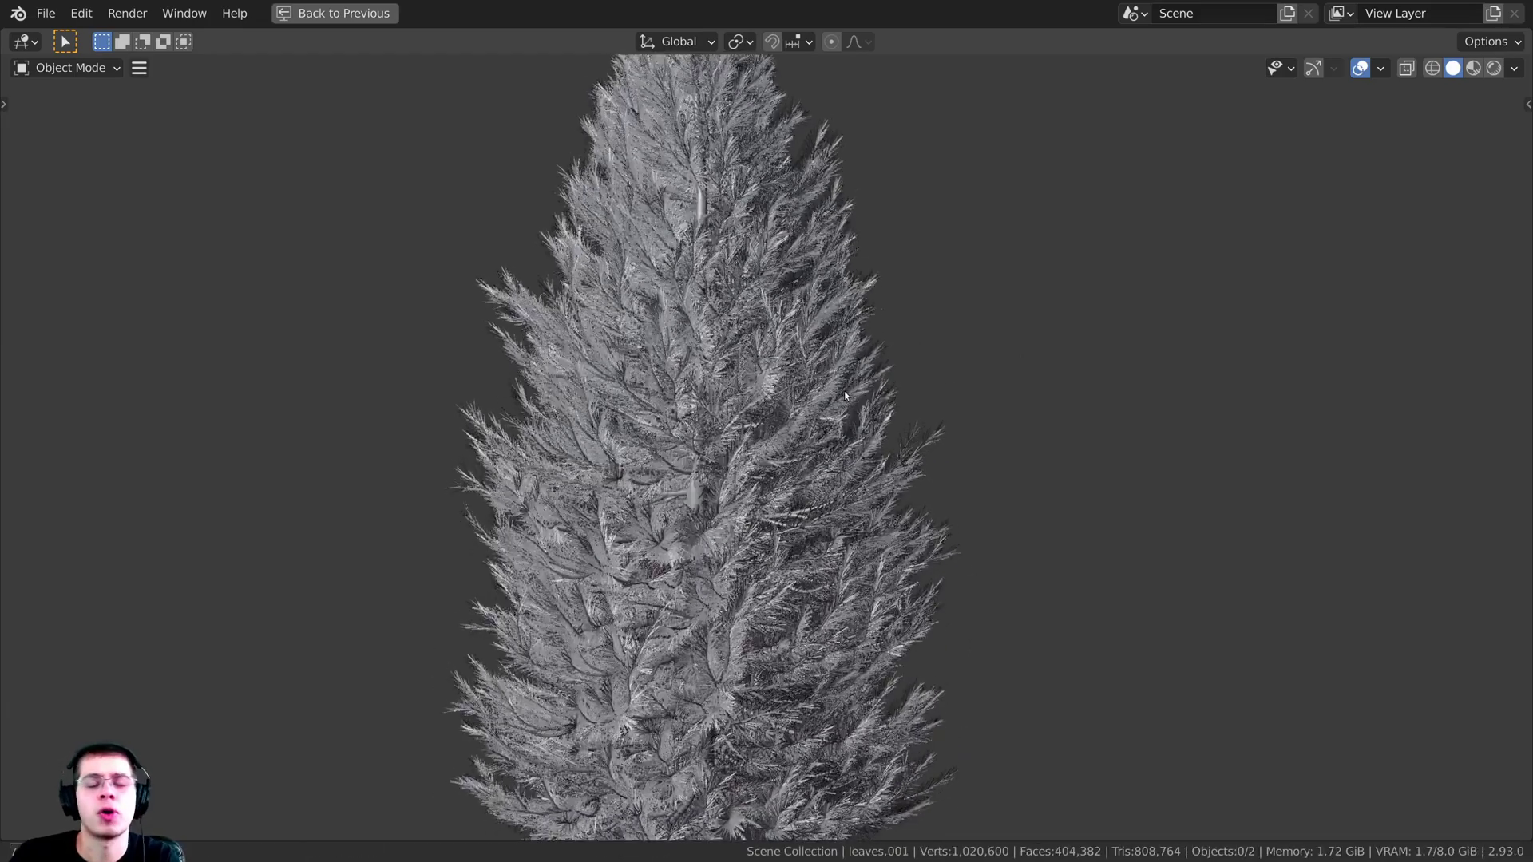
pyautogui.scroll(3, 854, 376)
pyautogui.moveTo(855, 375); pyautogui.dragTo(864, 384, button='middle')
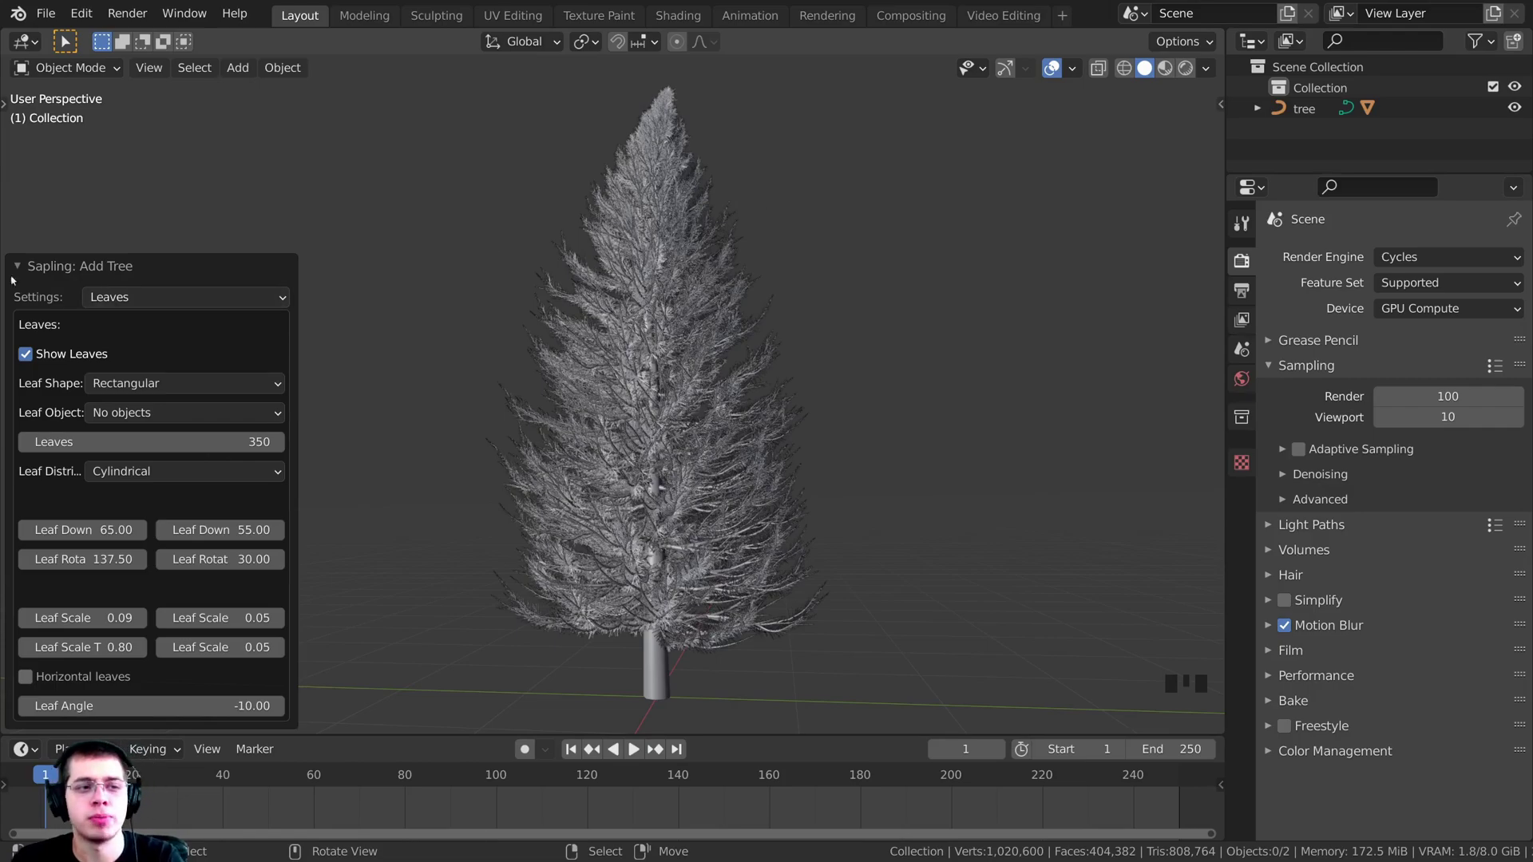
# - Collapse the Sapling Add Tree settings and save the file as Christmas Tree.blend in the tutorial folder
pyautogui.click(52, 269)
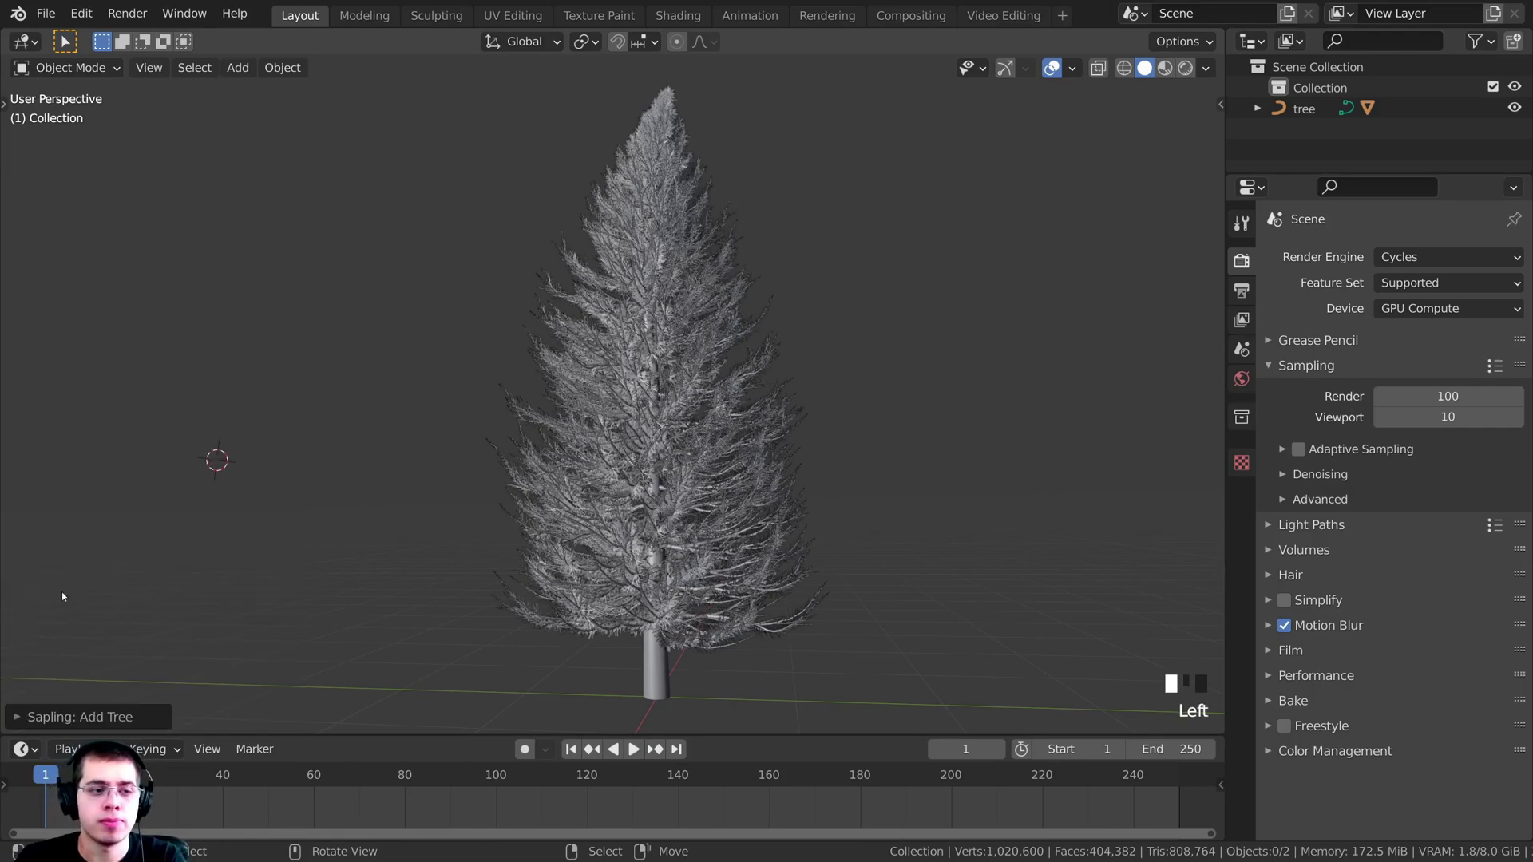
pyautogui.keyDown('shift'); pyautogui.moveTo(237, 371); pyautogui.dragTo(527, 276, button='middle'); pyautogui.keyUp('shift')
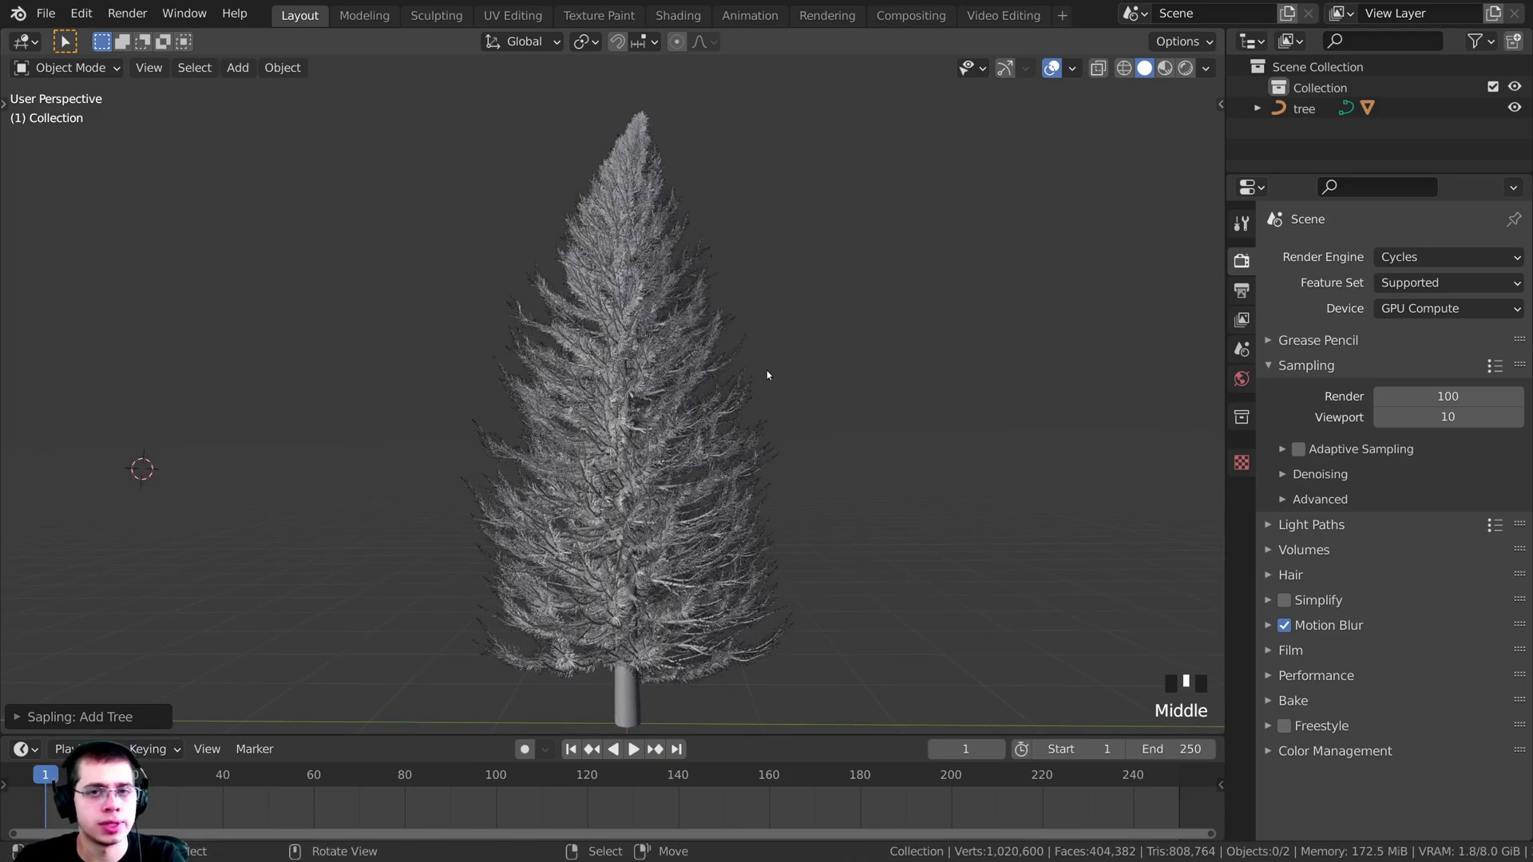
pyautogui.moveTo(766, 374); pyautogui.dragTo(795, 395, button='middle')
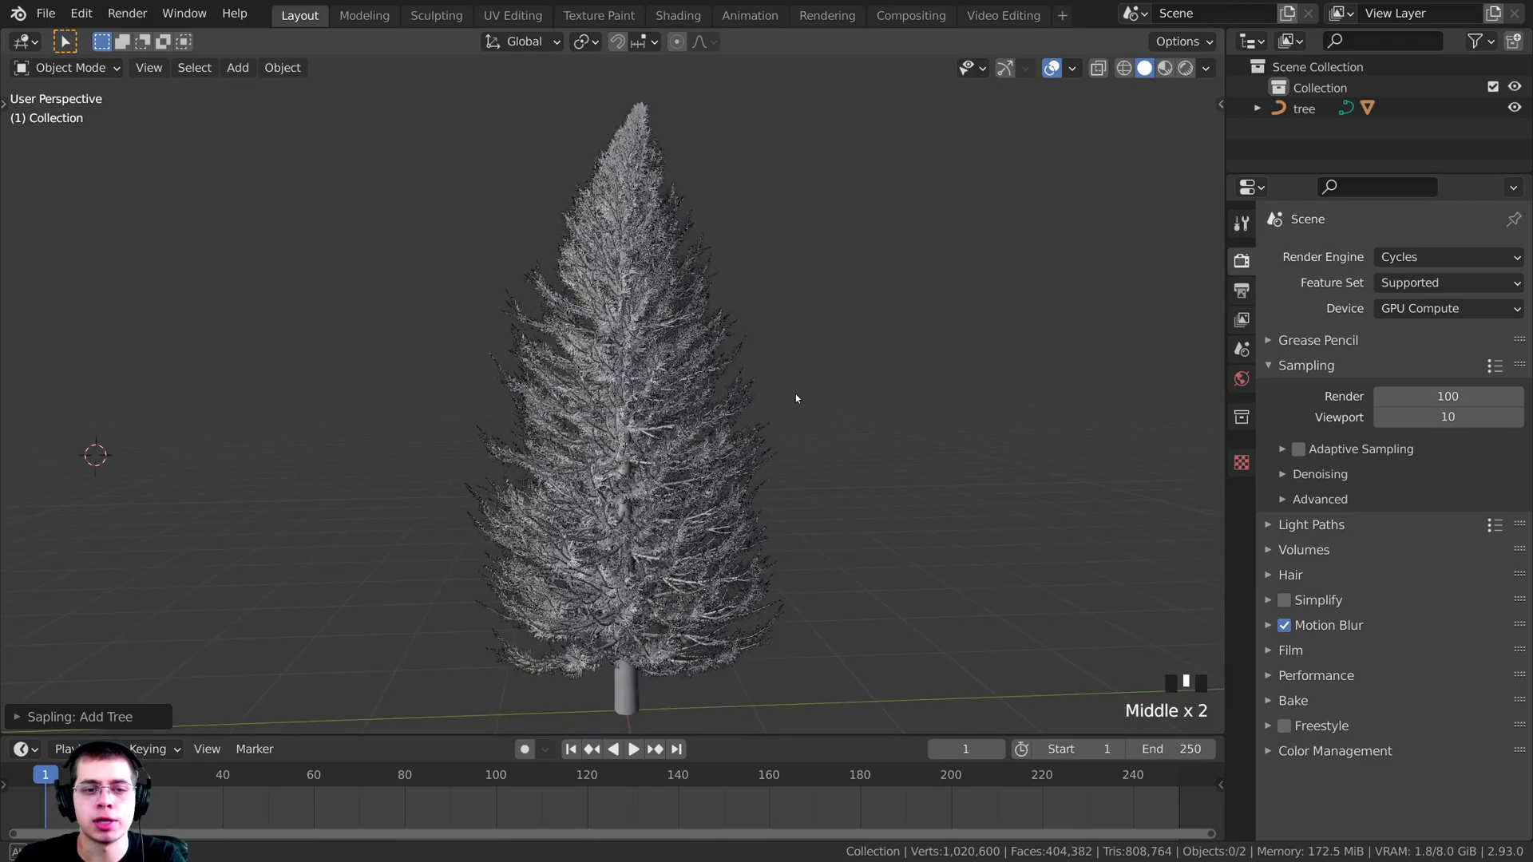
pyautogui.click(46, 13)
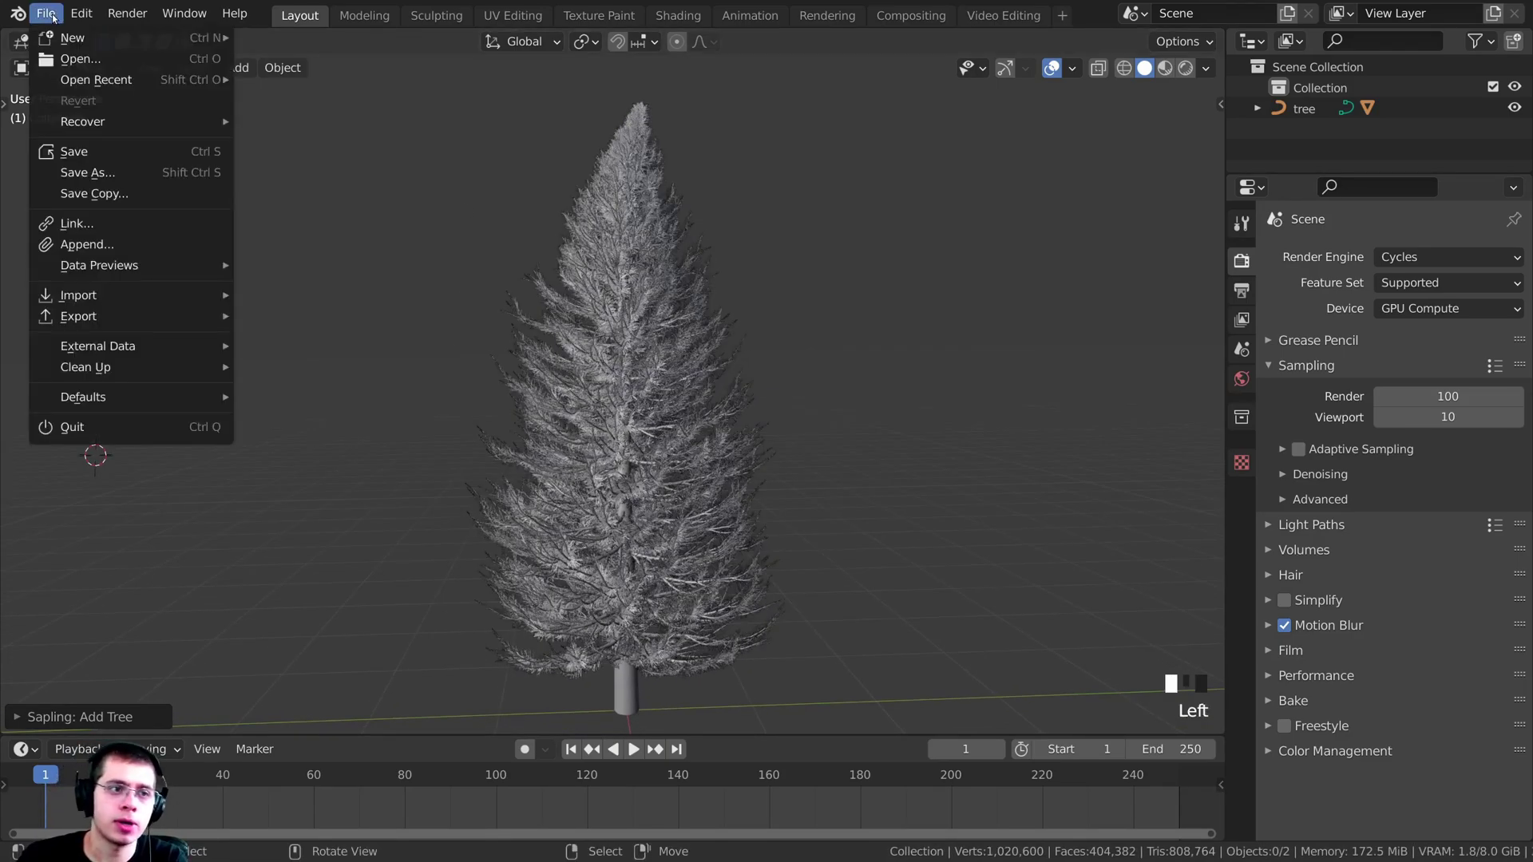
pyautogui.click(130, 174)
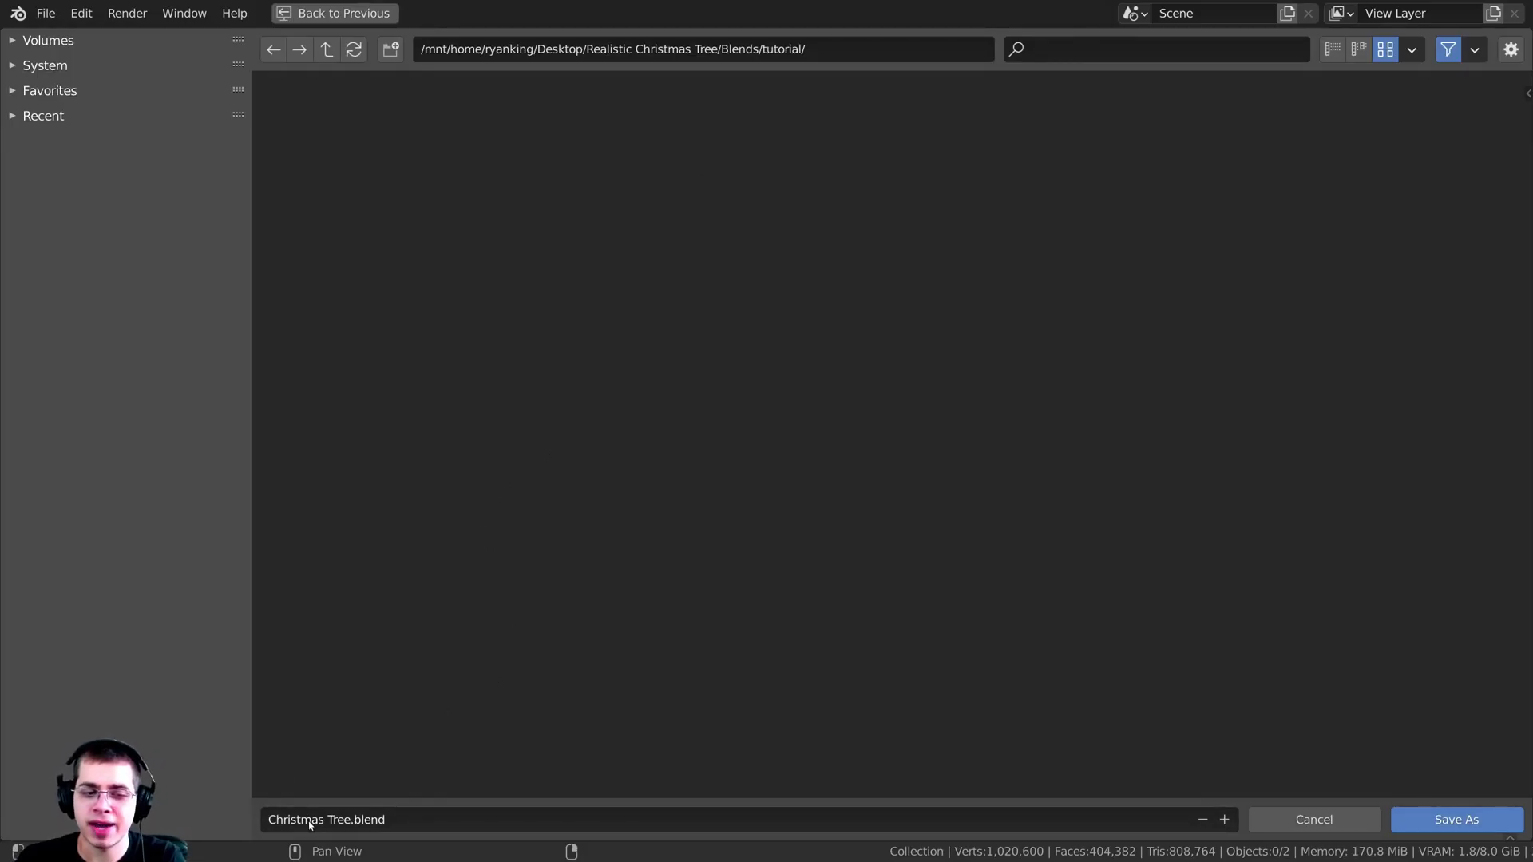
pyautogui.click(1449, 821)
# - Select the leaves object near the top of the tree
pyautogui.scroll(3, 684, 513)
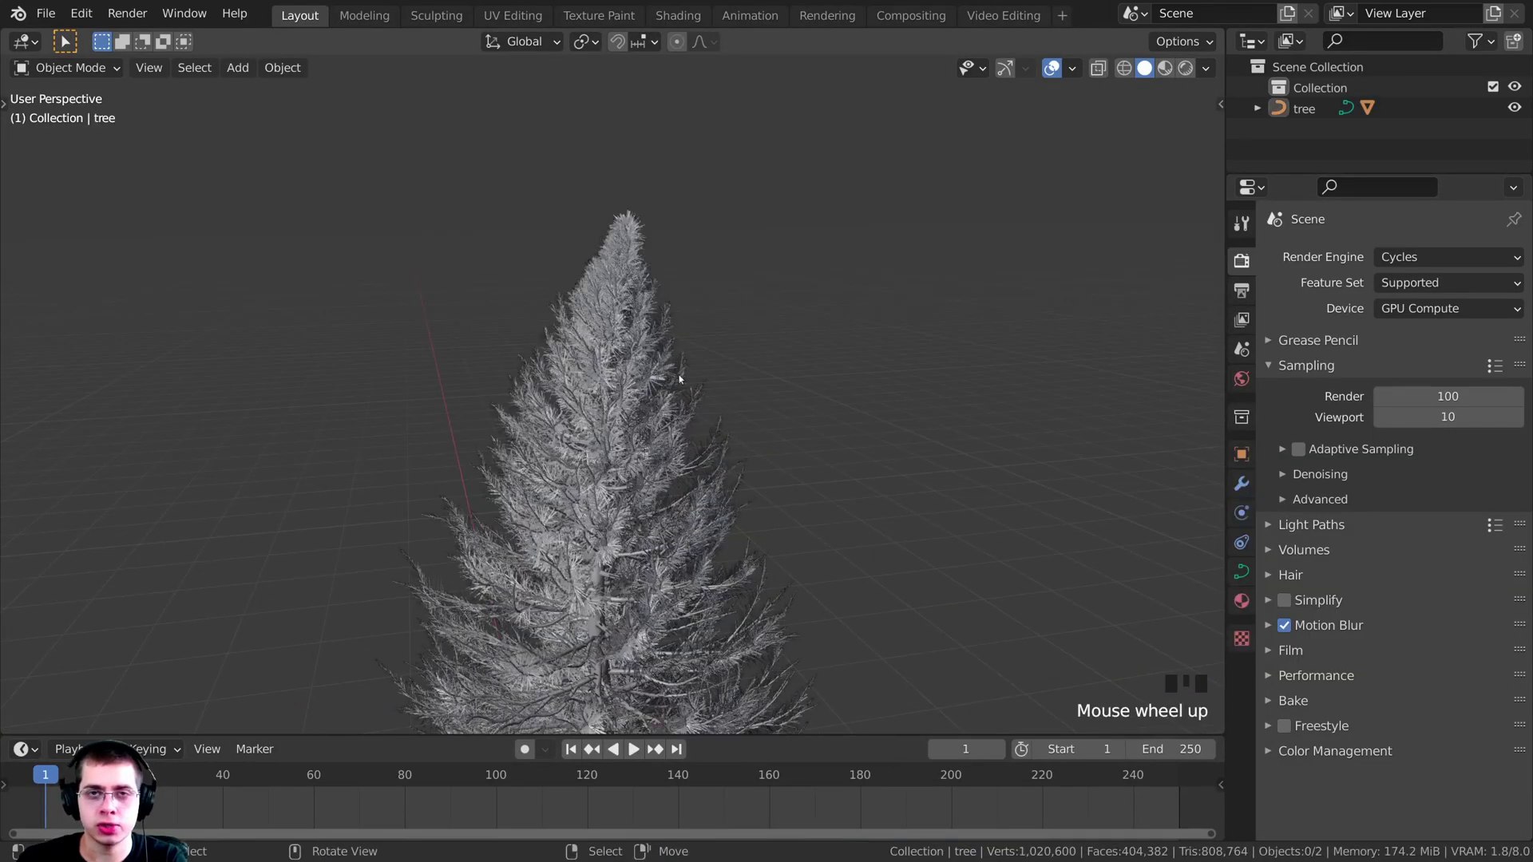
pyautogui.scroll(3, 671, 378)
pyautogui.scroll(2, 659, 379)
pyautogui.rightClick(652, 378)
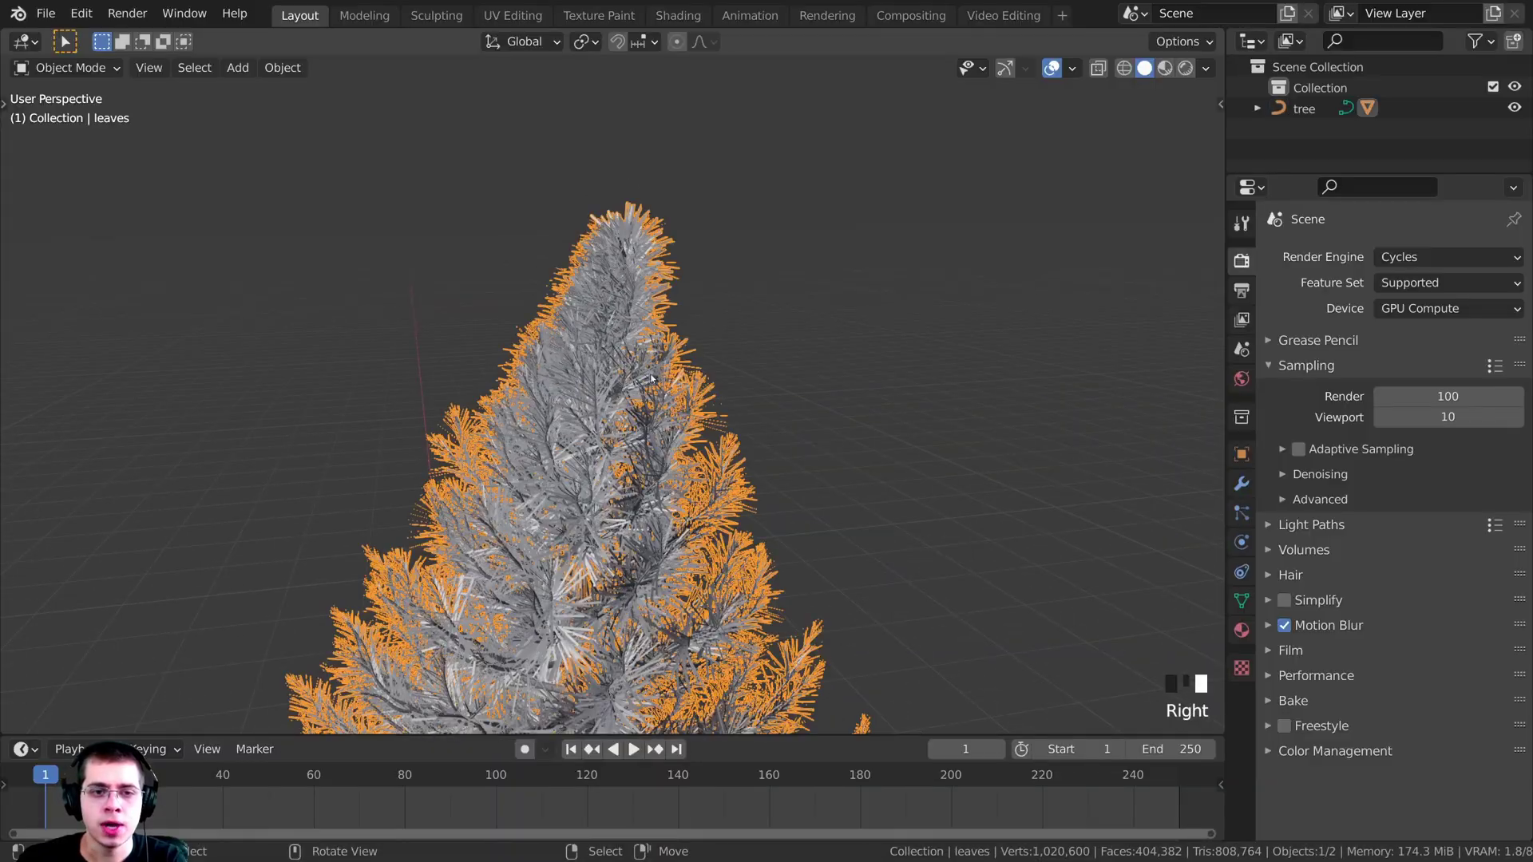
# - Try moving the leaves away from the branches, cancel the move, and examine their mesh in Edit Mode
pyautogui.press('g')
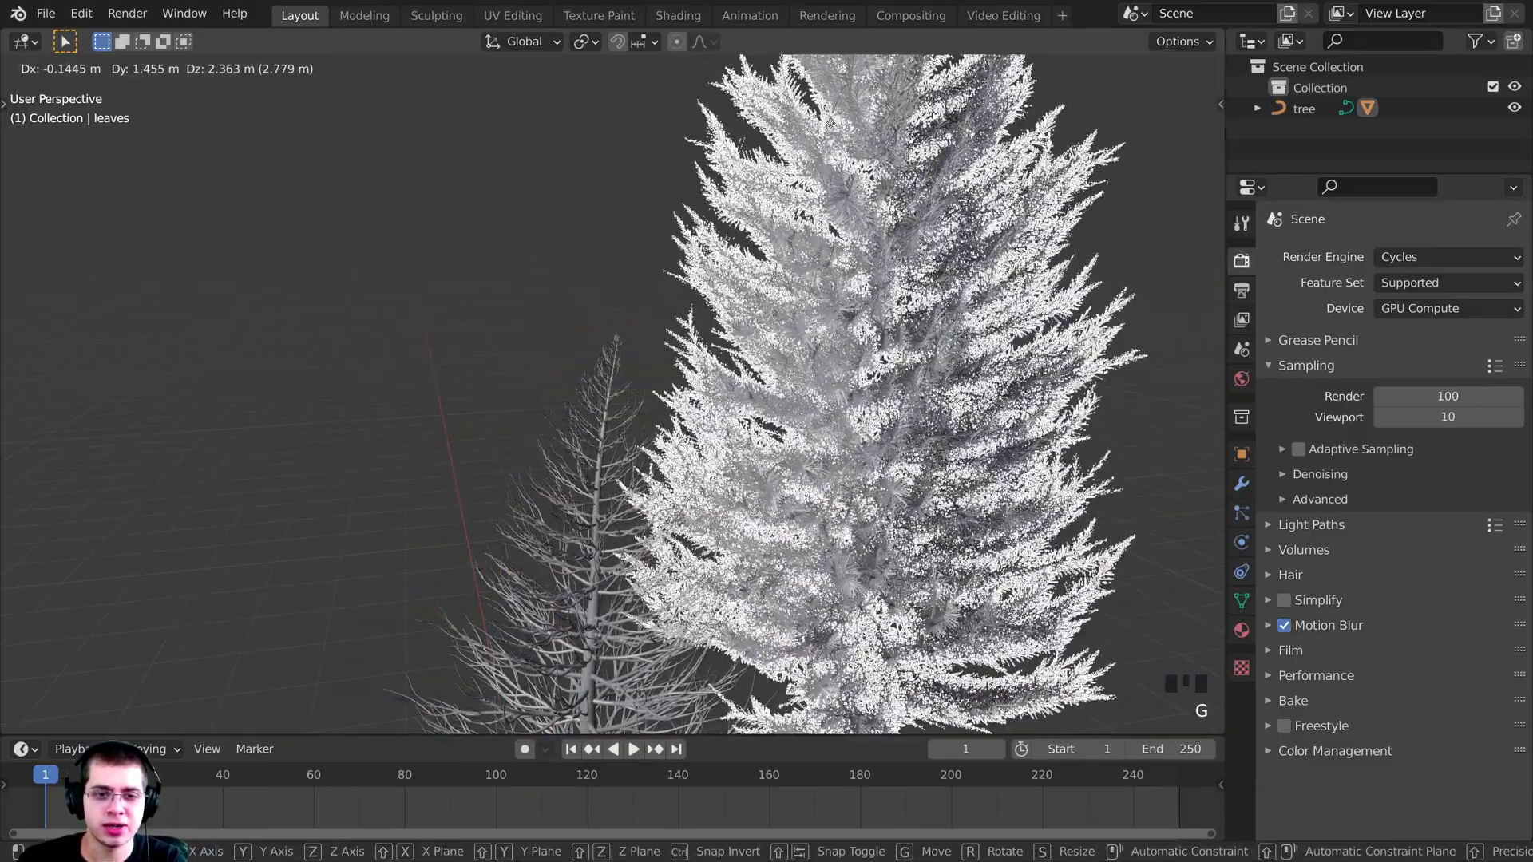
pyautogui.rightClick(800, 211)
pyautogui.press('Tab')
pyautogui.scroll(3, 658, 196)
pyautogui.moveTo(692, 304); pyautogui.dragTo(690, 375, button='middle')
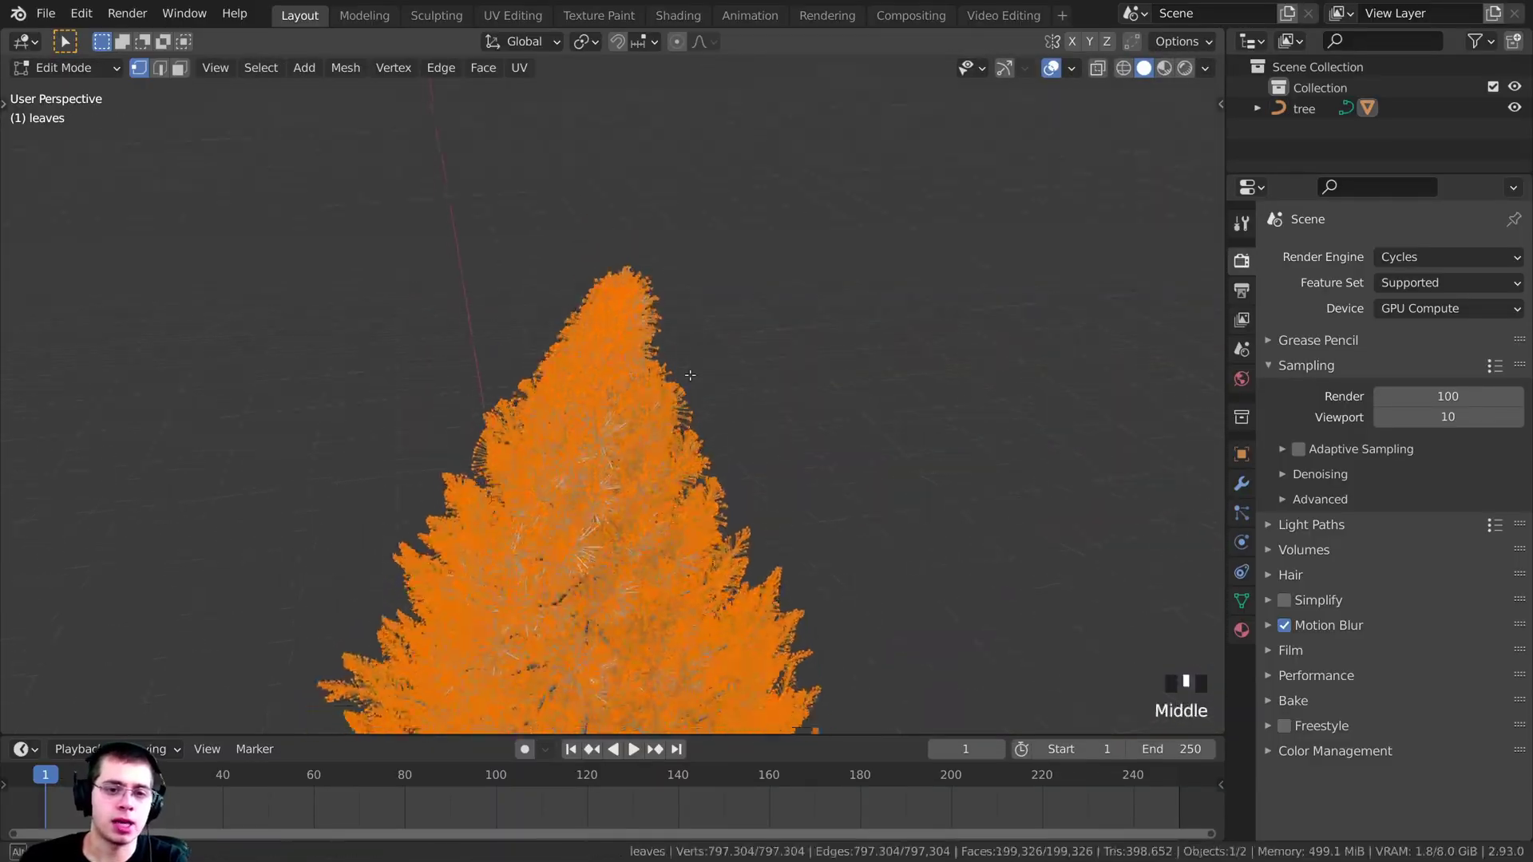
pyautogui.scroll(3, 690, 375)
pyautogui.scroll(1, 690, 375)
pyautogui.scroll(-8, 639, 431)
pyautogui.press('Tab')
pyautogui.scroll(-7, 617, 464)
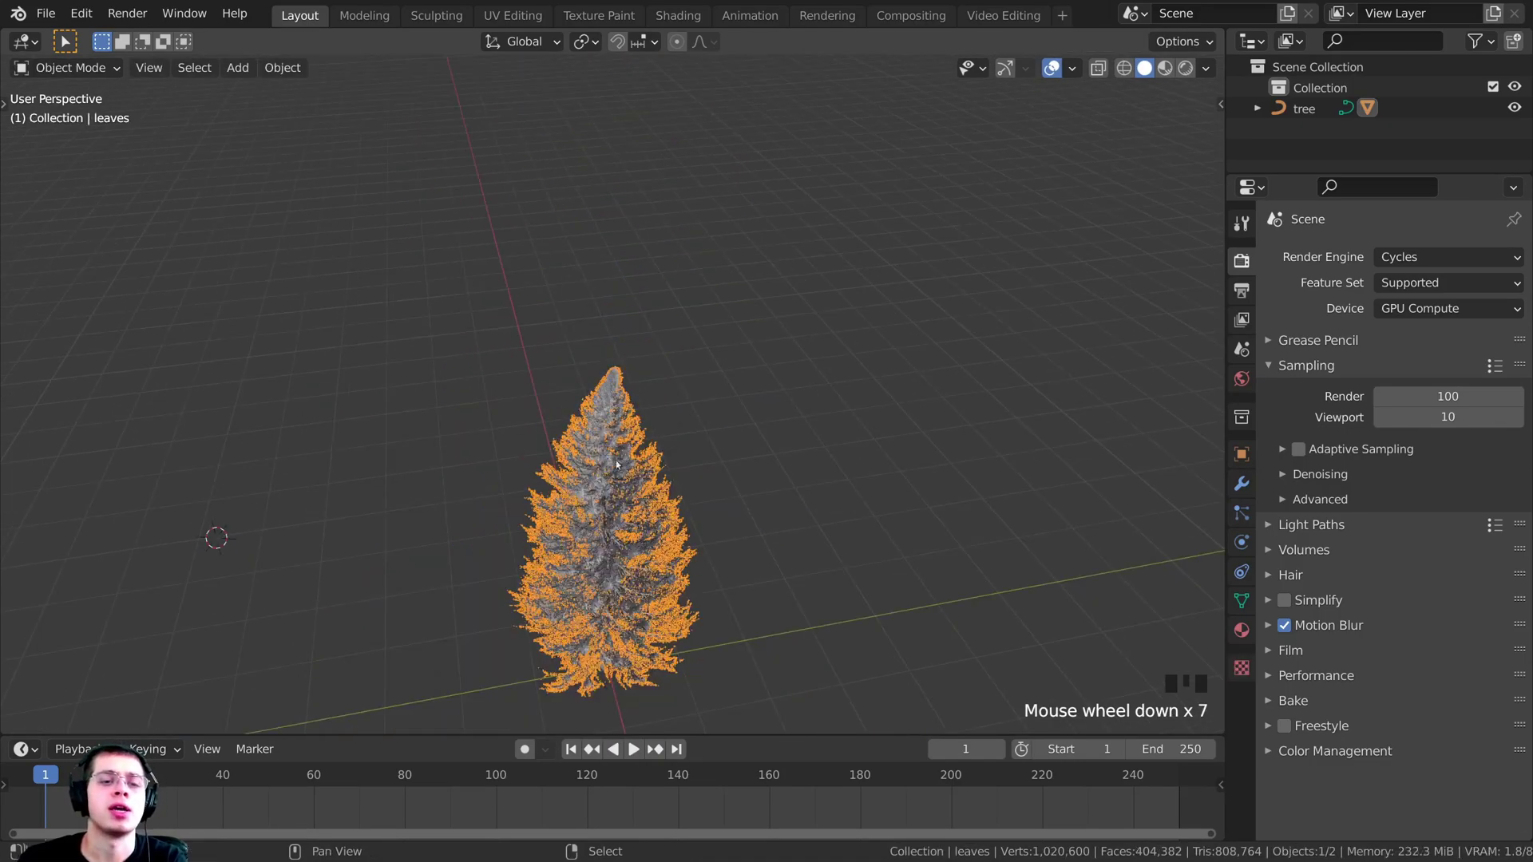
# - Hide the leaves object so that only the trunk and branches are shown
pyautogui.scroll(2, 617, 464)
pyautogui.press('h')
pyautogui.scroll(3, 656, 305)
pyautogui.middleClick(656, 305)
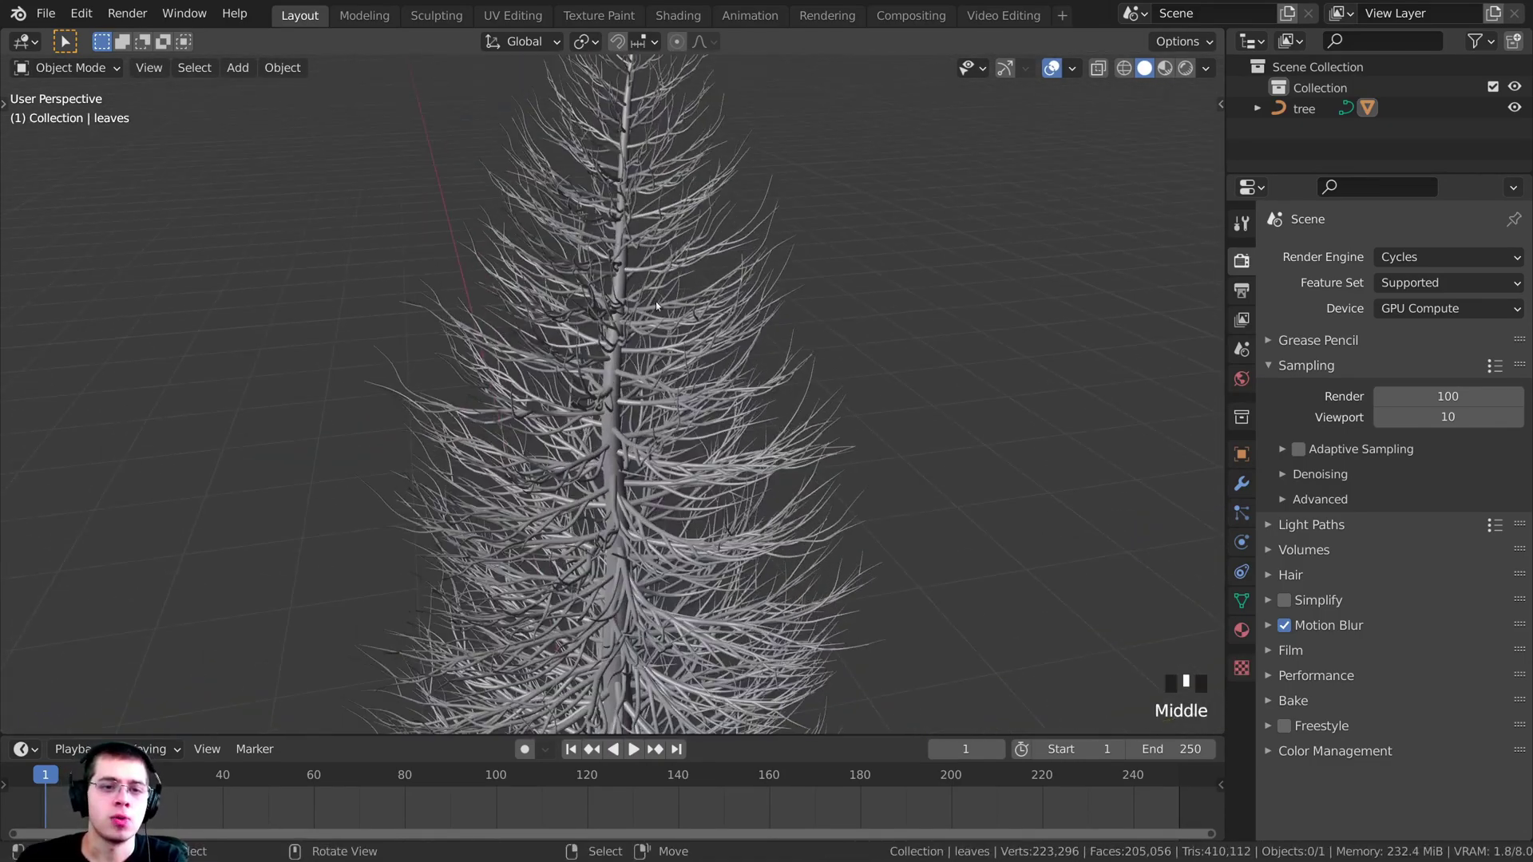
# - Select the tree's trunk and branches and examine its curve control points in Edit Mode, returning to Object Mode
pyautogui.rightClick(656, 305)
pyautogui.keyDown('shift'); pyautogui.moveTo(656, 305); pyautogui.dragTo(693, 310, button='middle'); pyautogui.keyUp('shift')
pyautogui.scroll(5, 711, 327)
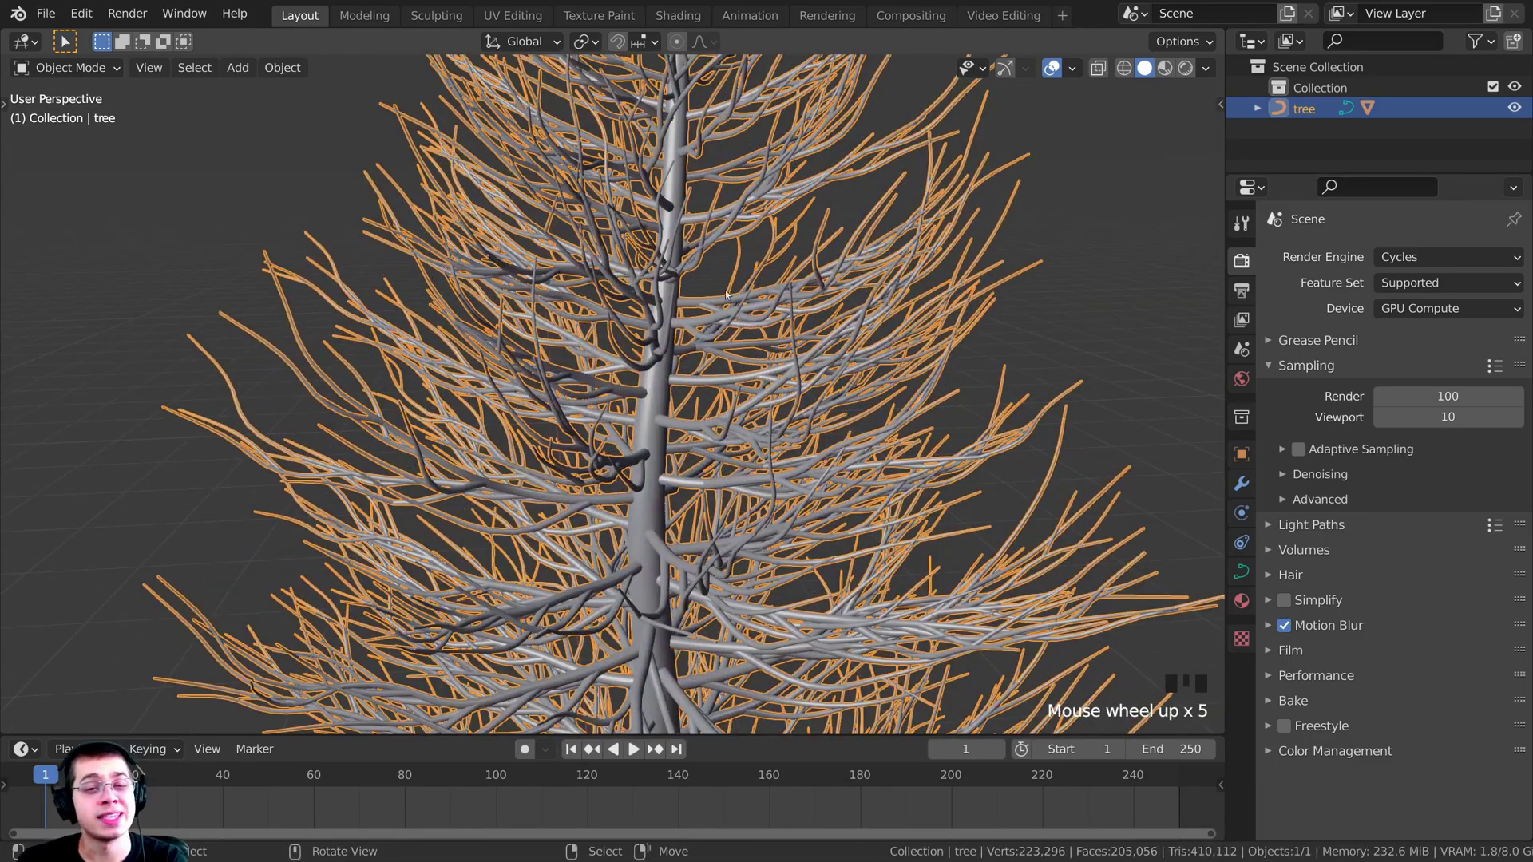
pyautogui.press('Tab')
pyautogui.scroll(1, 742, 312)
pyautogui.scroll(-3, 770, 274)
pyautogui.press('a')
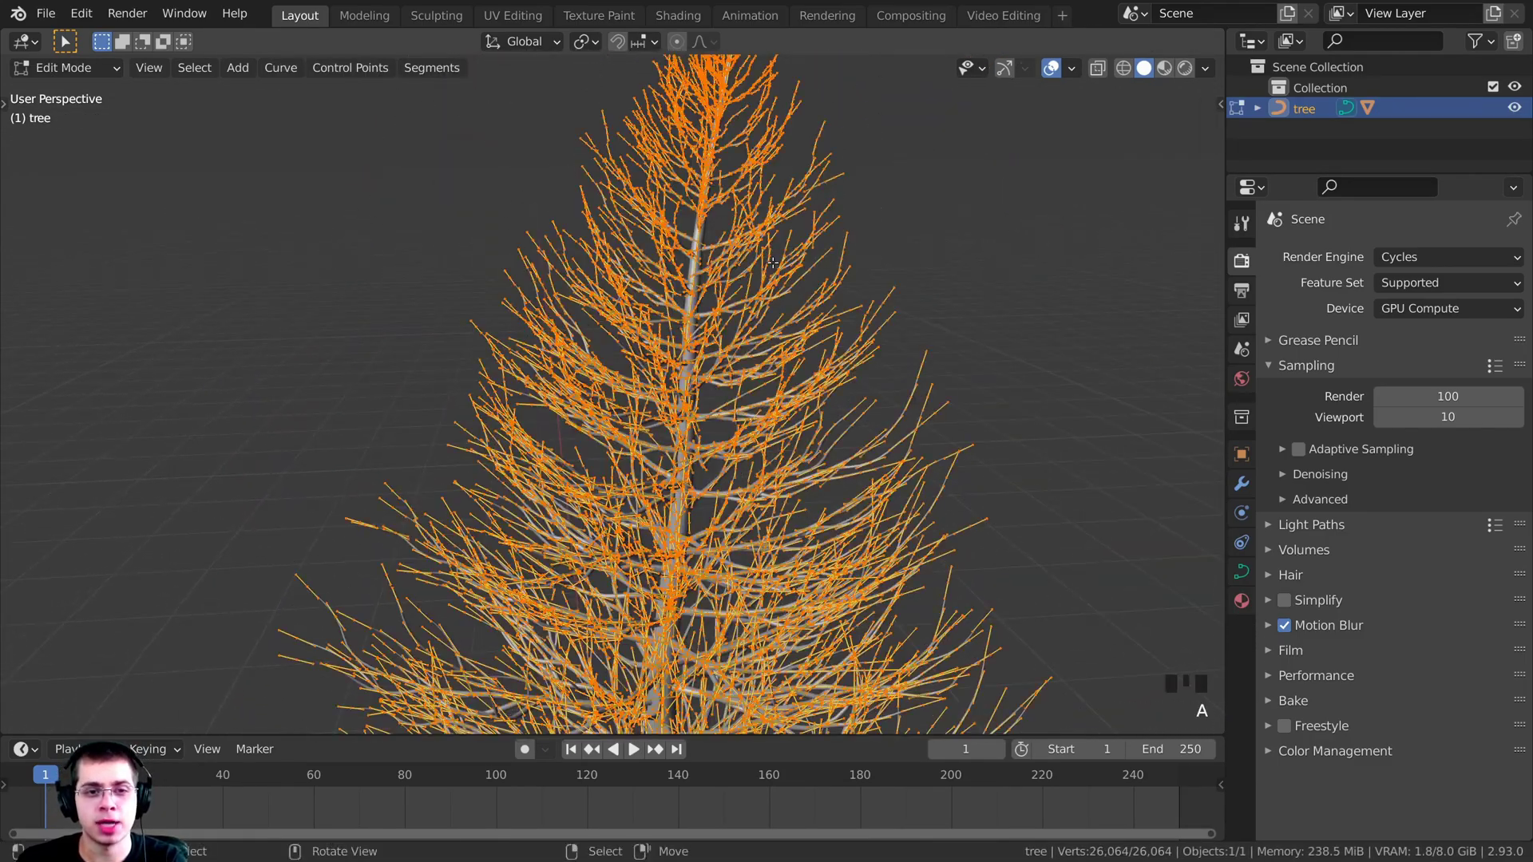
pyautogui.scroll(3, 719, 240)
pyautogui.press('a')
pyautogui.scroll(2, 667, 177)
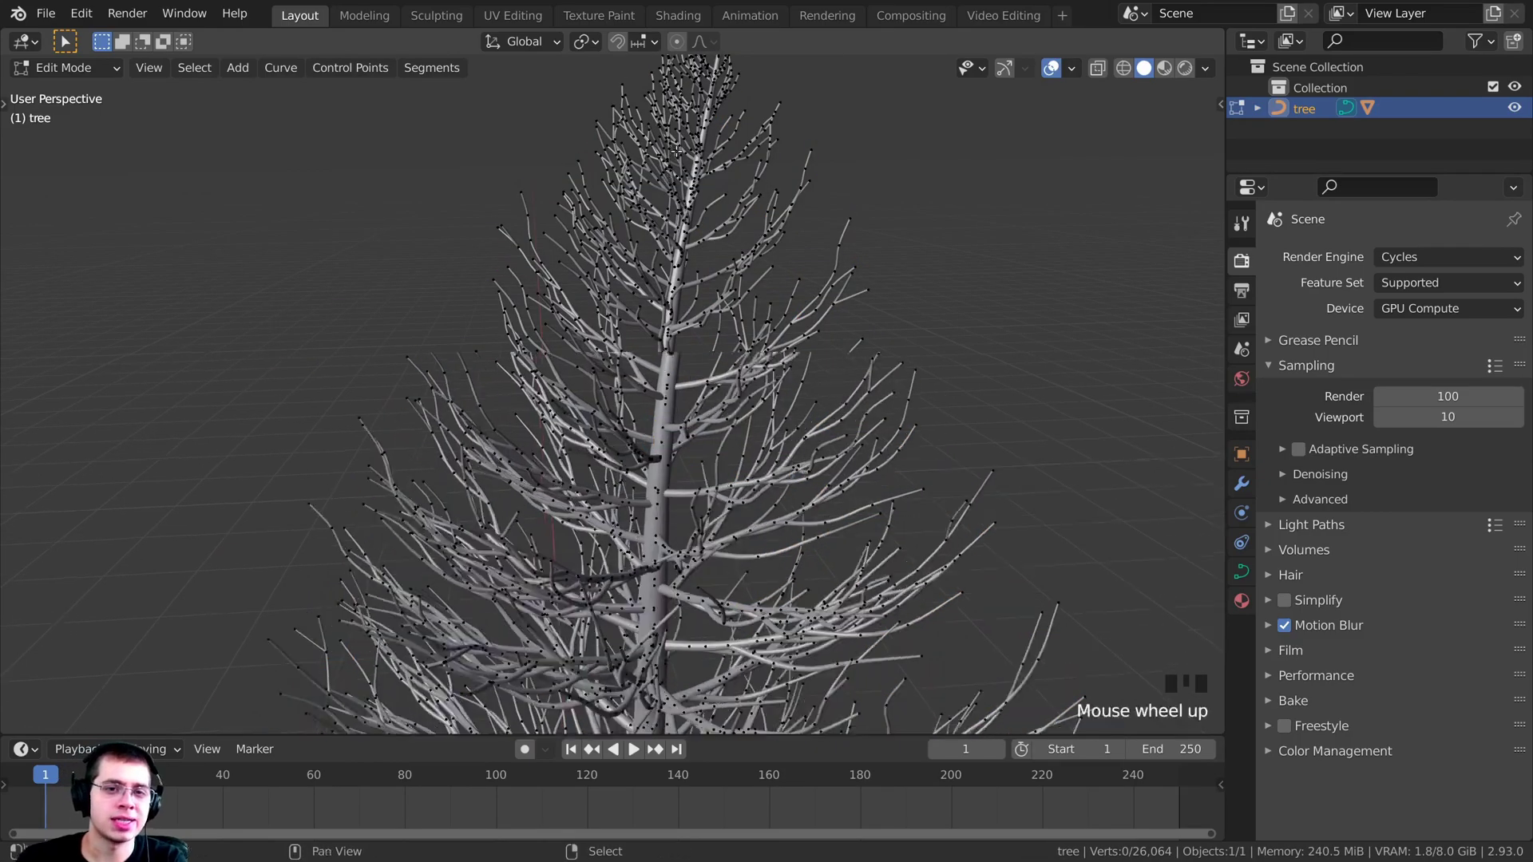
pyautogui.keyDown('shift'); pyautogui.moveTo(667, 178); pyautogui.dragTo(679, 248, button='middle'); pyautogui.keyUp('shift')
pyautogui.press('Tab')
pyautogui.keyDown('shift'); pyautogui.moveTo(706, 375); pyautogui.dragTo(706, 223, button='middle'); pyautogui.keyUp('shift')
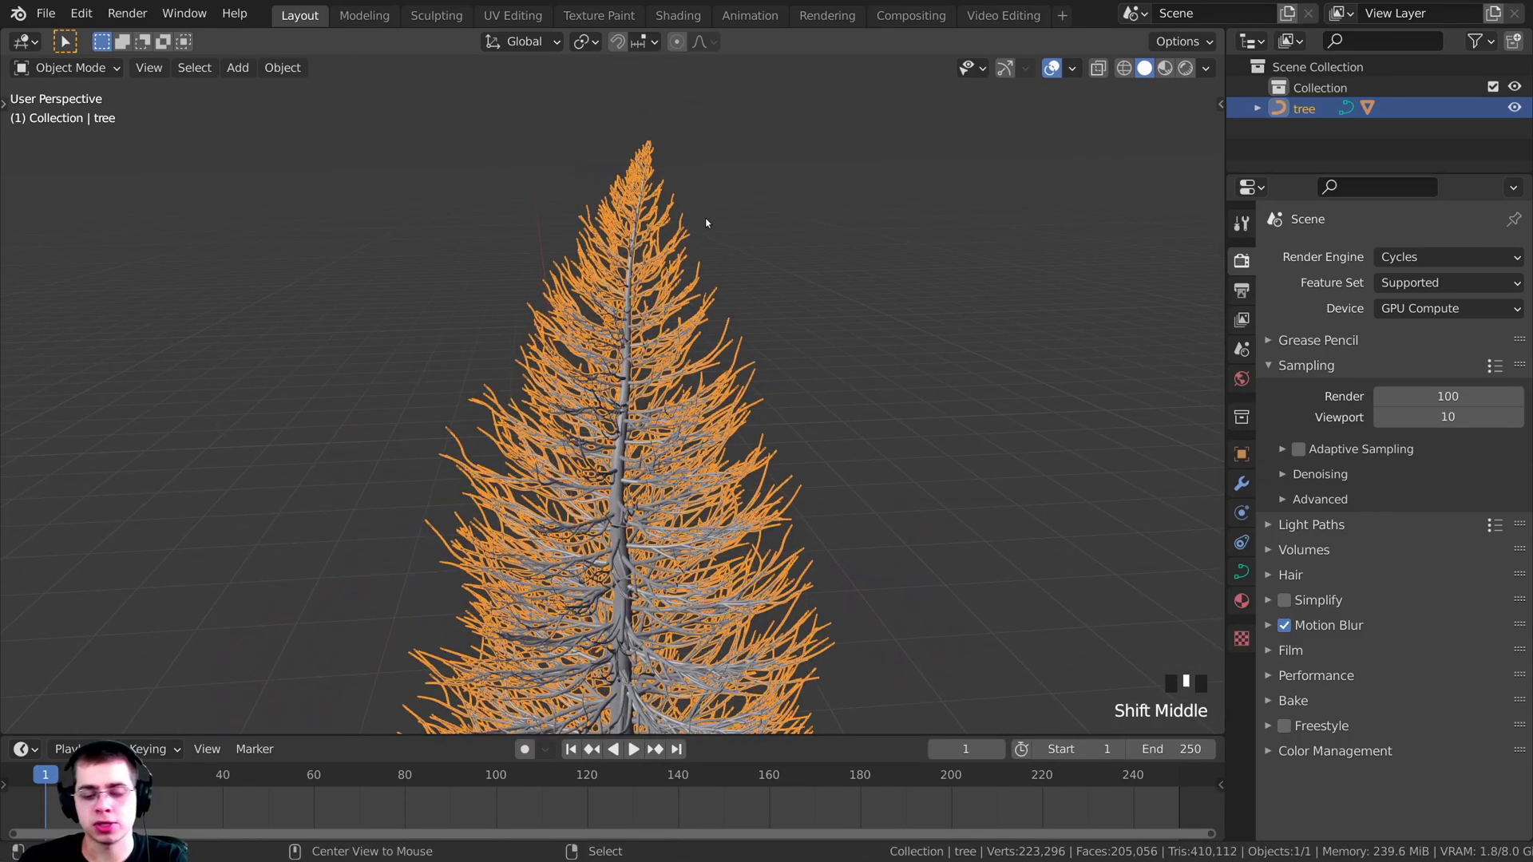
# - Unhide the leaves object and deselect everything so the whole tree is shown
pyautogui.hotkey('alt', 'h')
pyautogui.press('a')
pyautogui.keyDown('shift'); pyautogui.moveTo(682, 316); pyautogui.dragTo(650, 236, button='middle'); pyautogui.keyUp('shift')
pyautogui.rightClick(648, 229)
pyautogui.rightClick(619, 236)
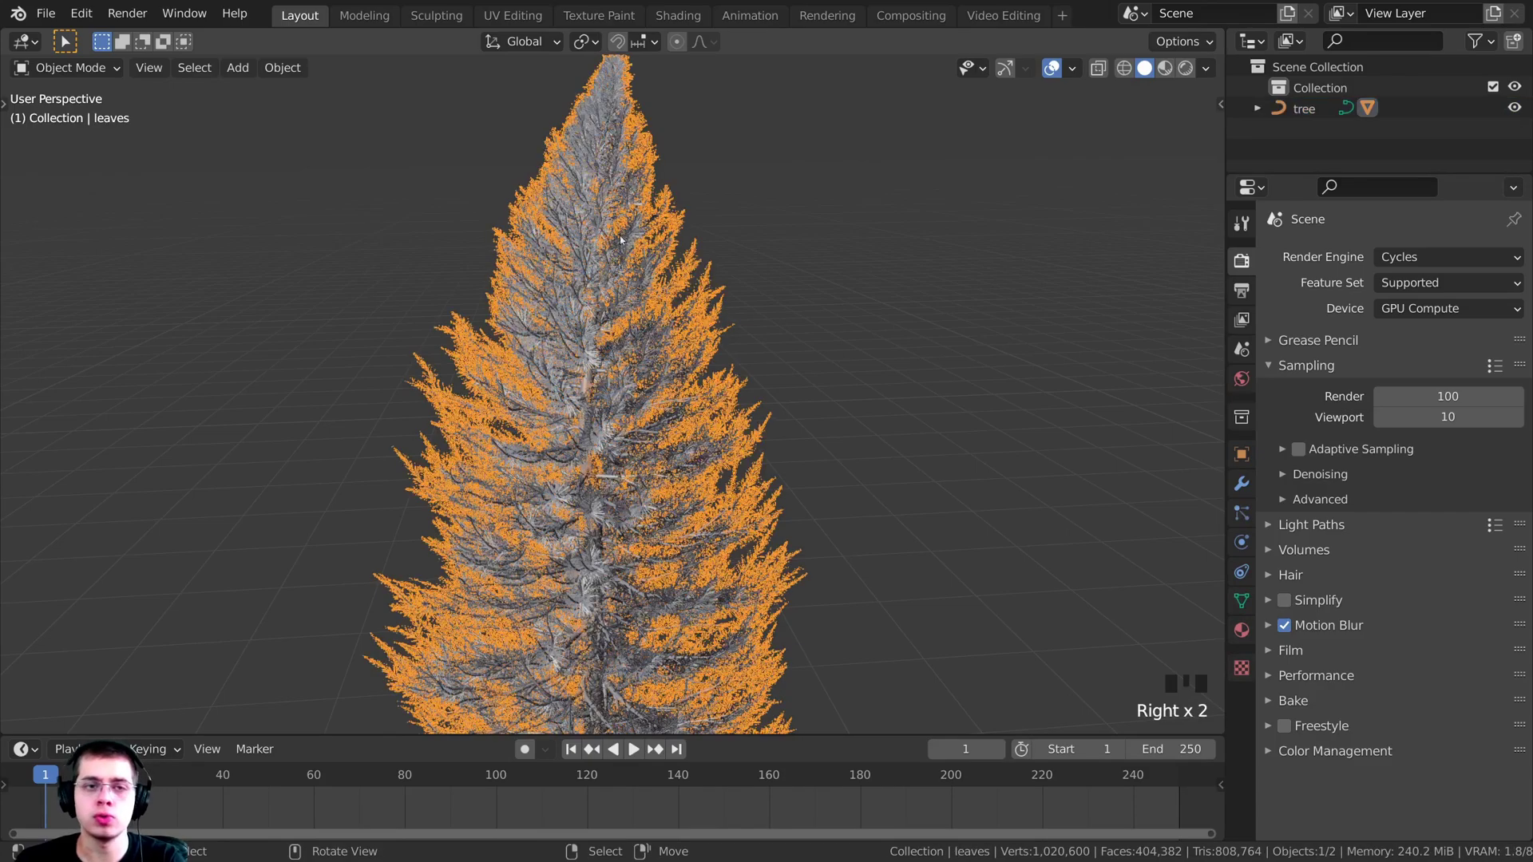
pyautogui.press('a')
pyautogui.scroll(-3, 750, 424)
pyautogui.keyDown('shift'); pyautogui.moveTo(859, 409); pyautogui.dragTo(870, 368, button='middle'); pyautogui.keyUp('shift')
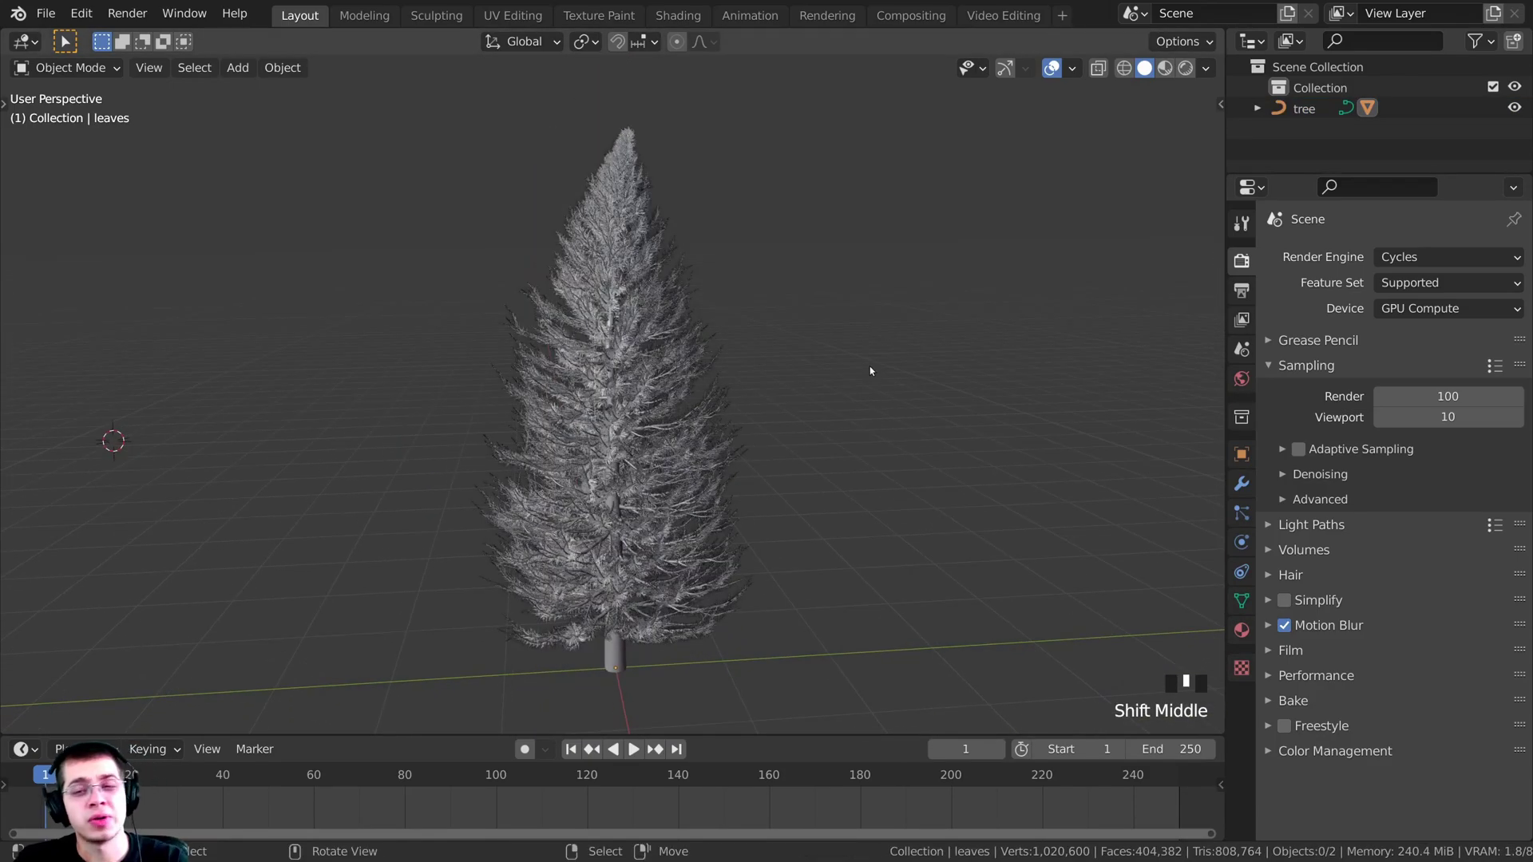
pyautogui.moveTo(713, 218); pyautogui.dragTo(696, 218, button='middle')
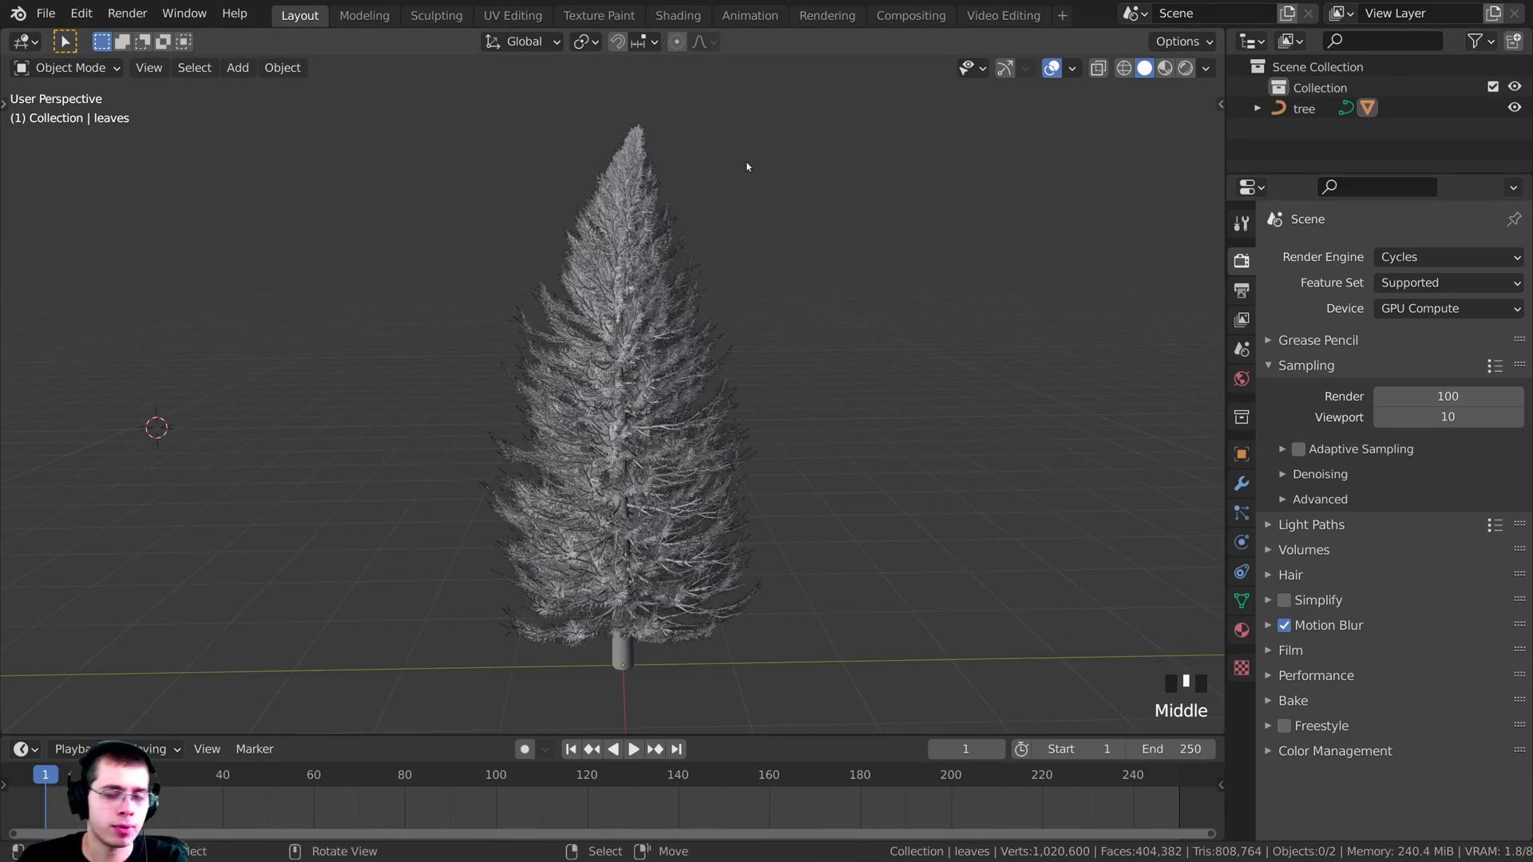
pyautogui.scroll(1, 485, 225)
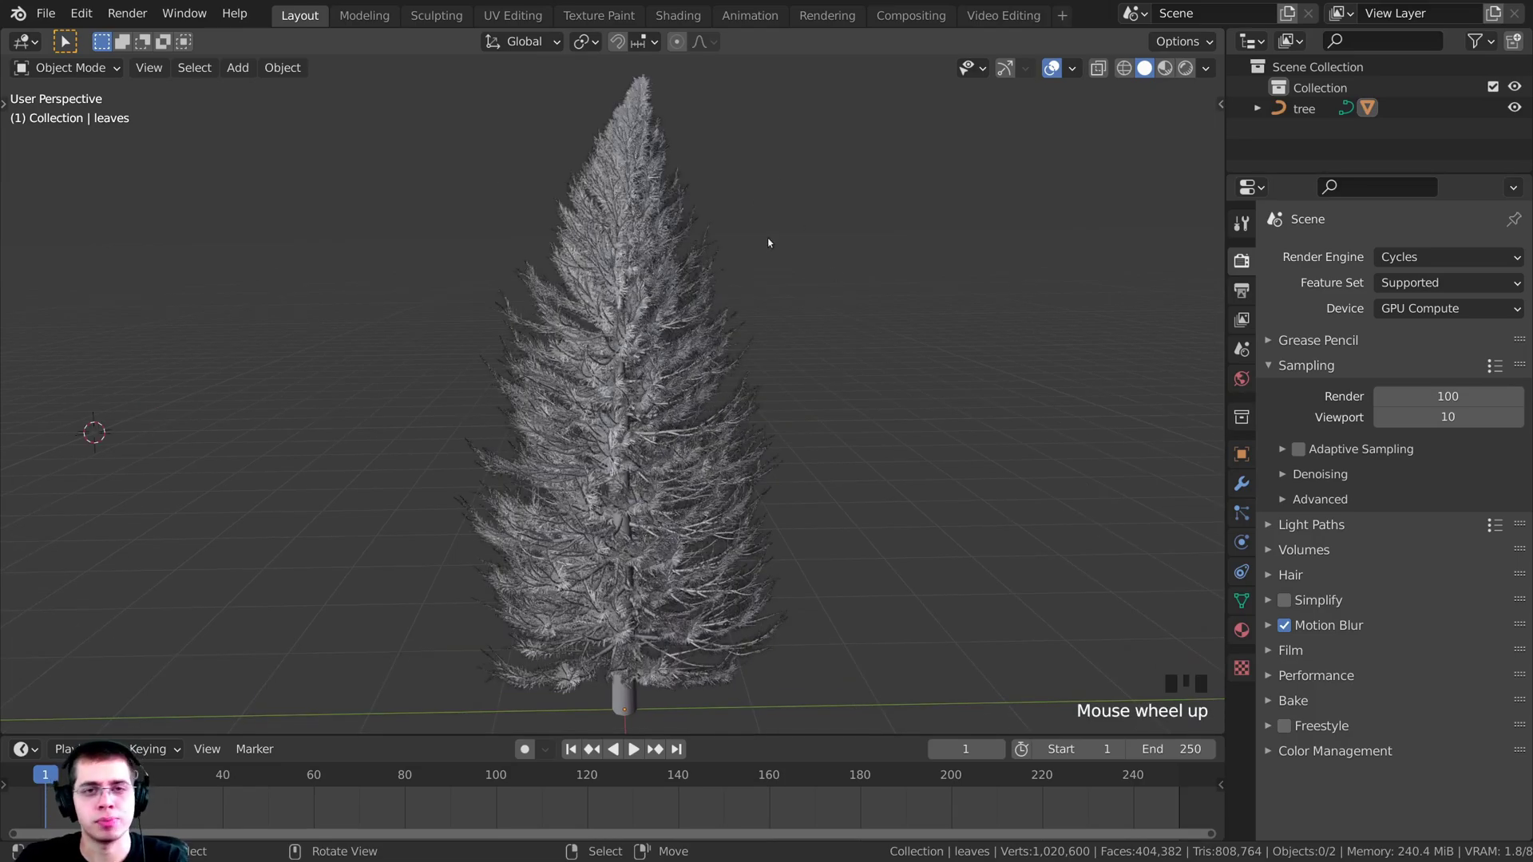
pyautogui.scroll(1, 692, 255)
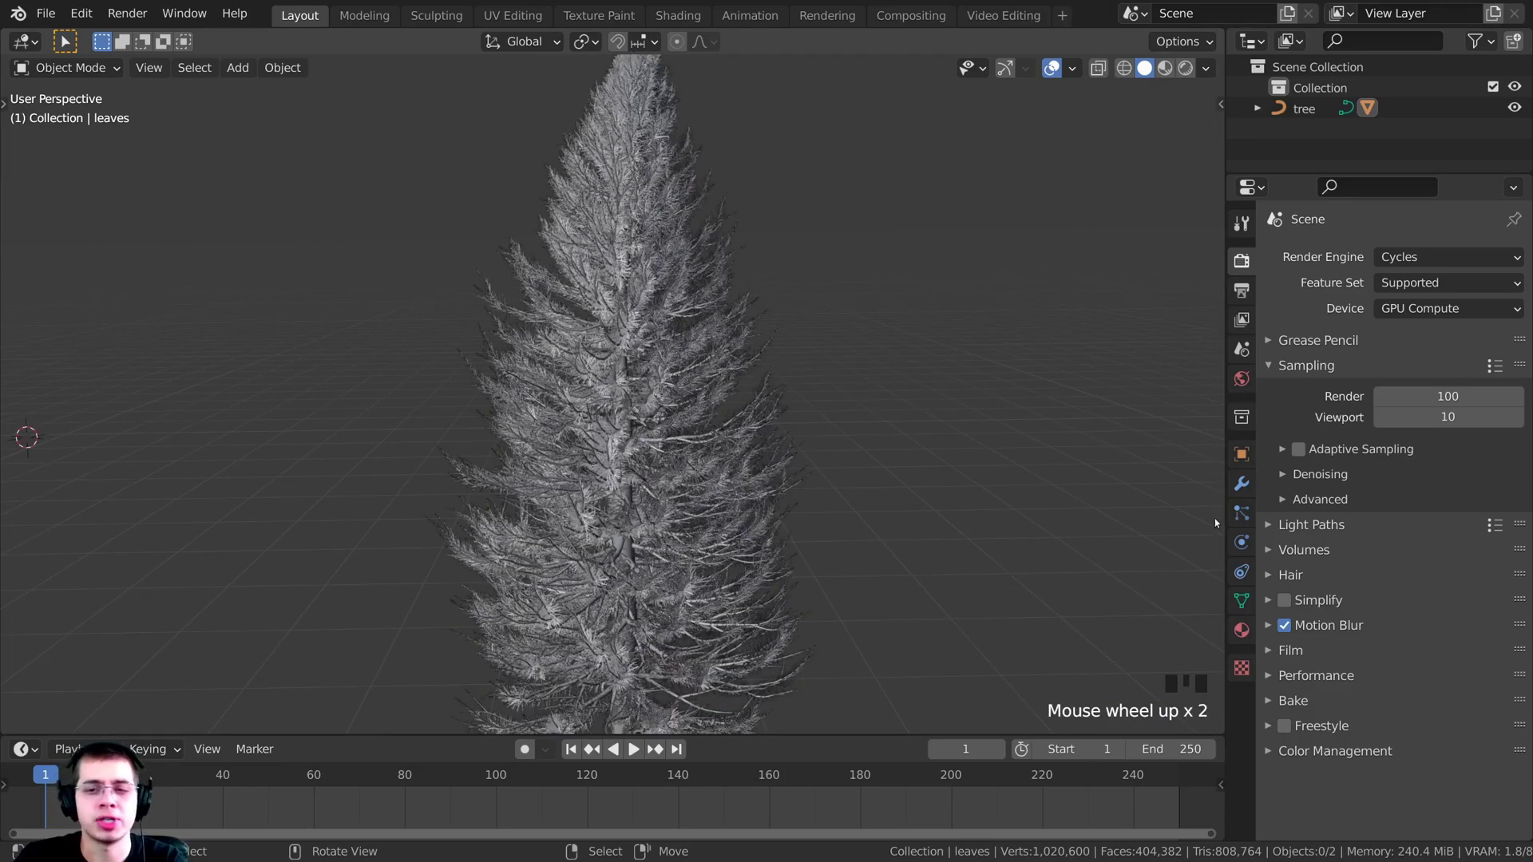
pyautogui.moveTo(1216, 522); pyautogui.dragTo(927, 370, button='middle')
pyautogui.scroll(-1, 927, 370)
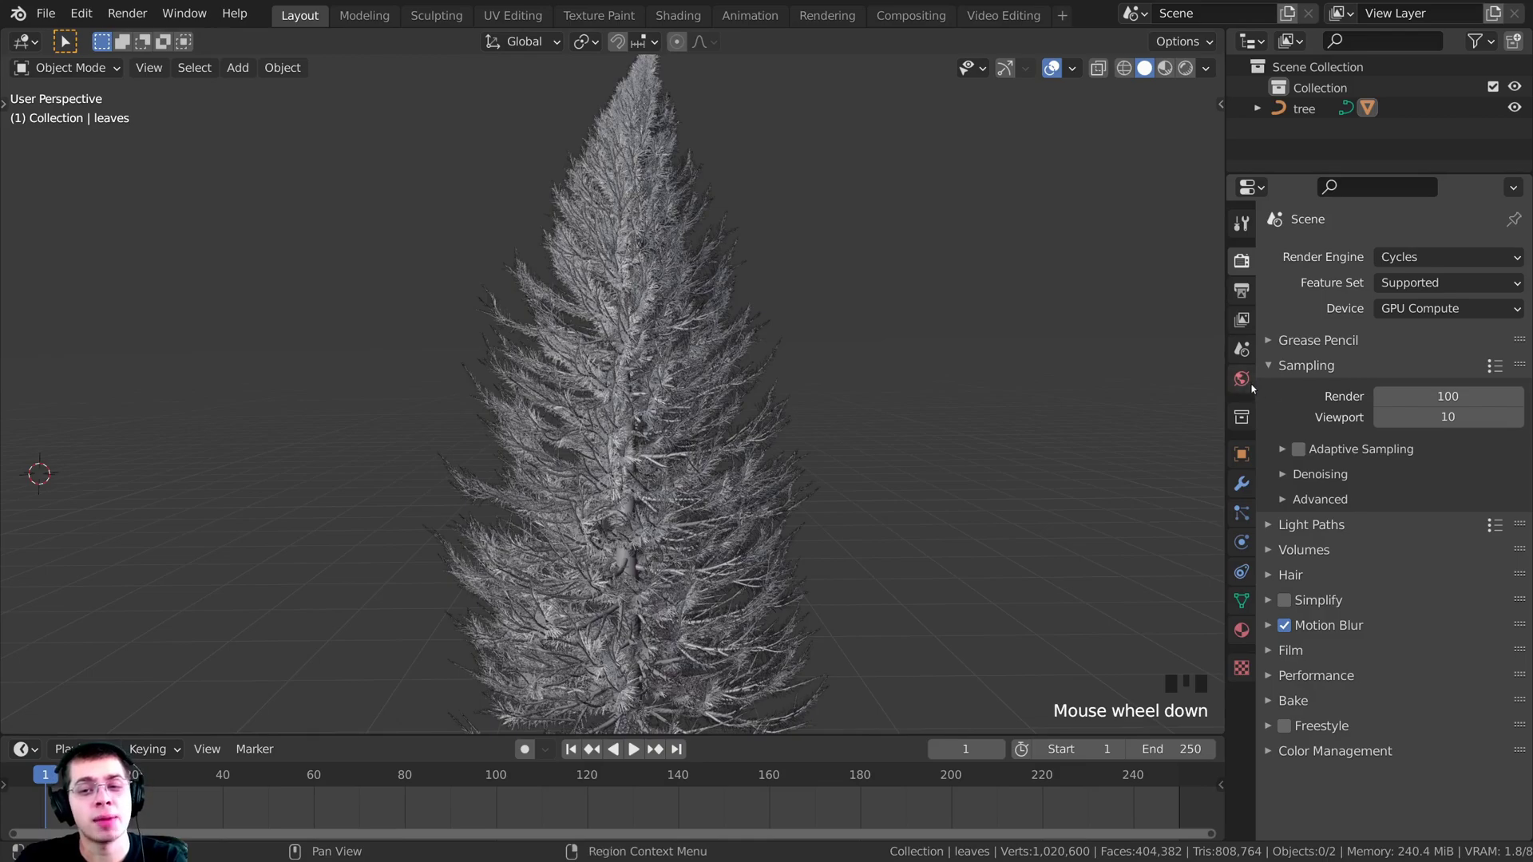
# - Set the world background color to an Environment Texture and load artist_workshop_1k.hdr from the Downloads folder
pyautogui.click(1243, 381)
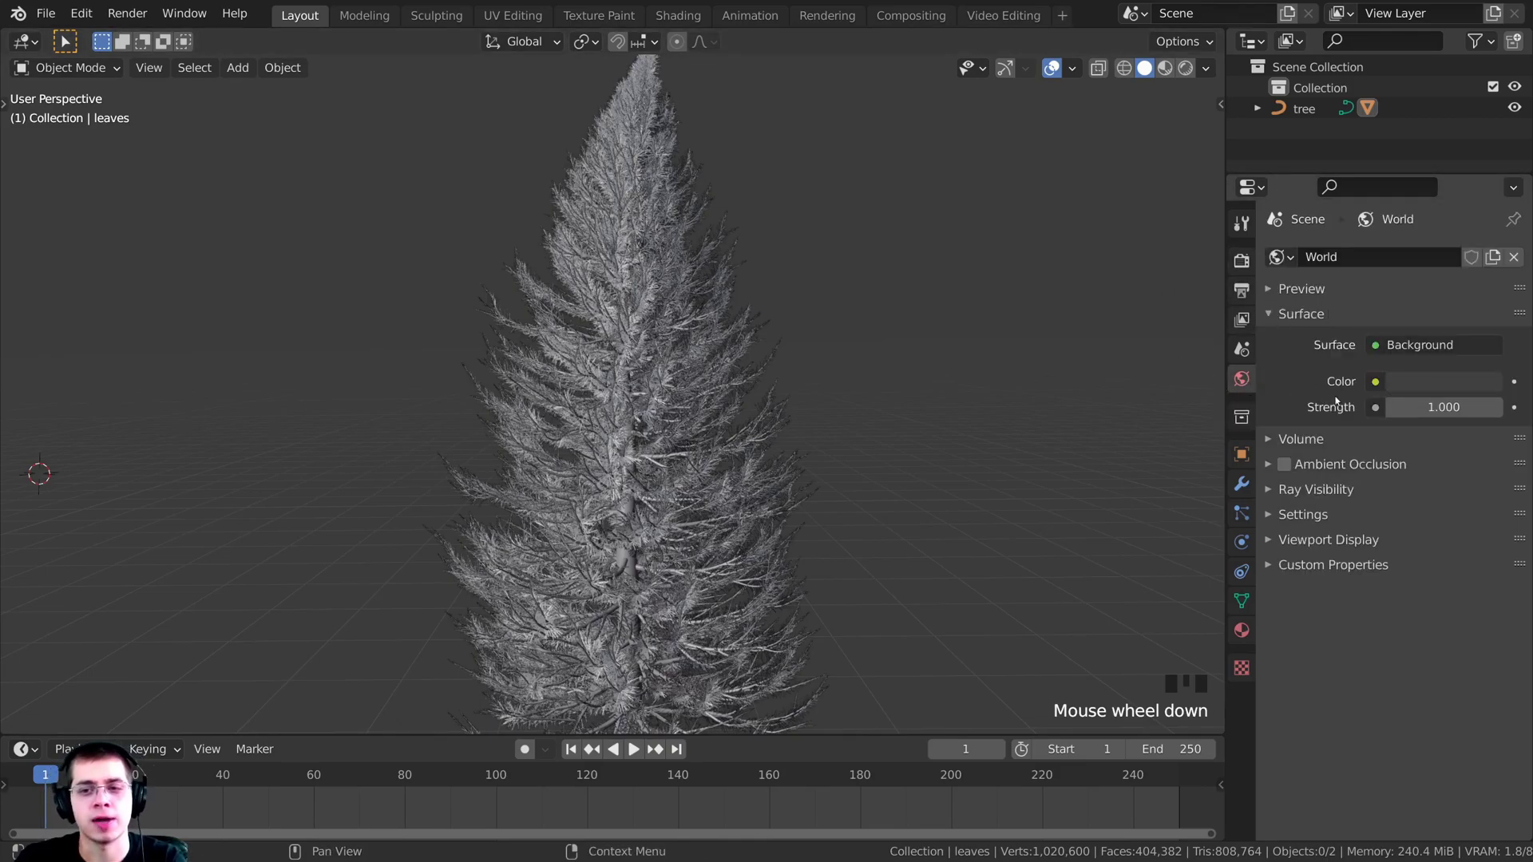
pyautogui.click(1374, 382)
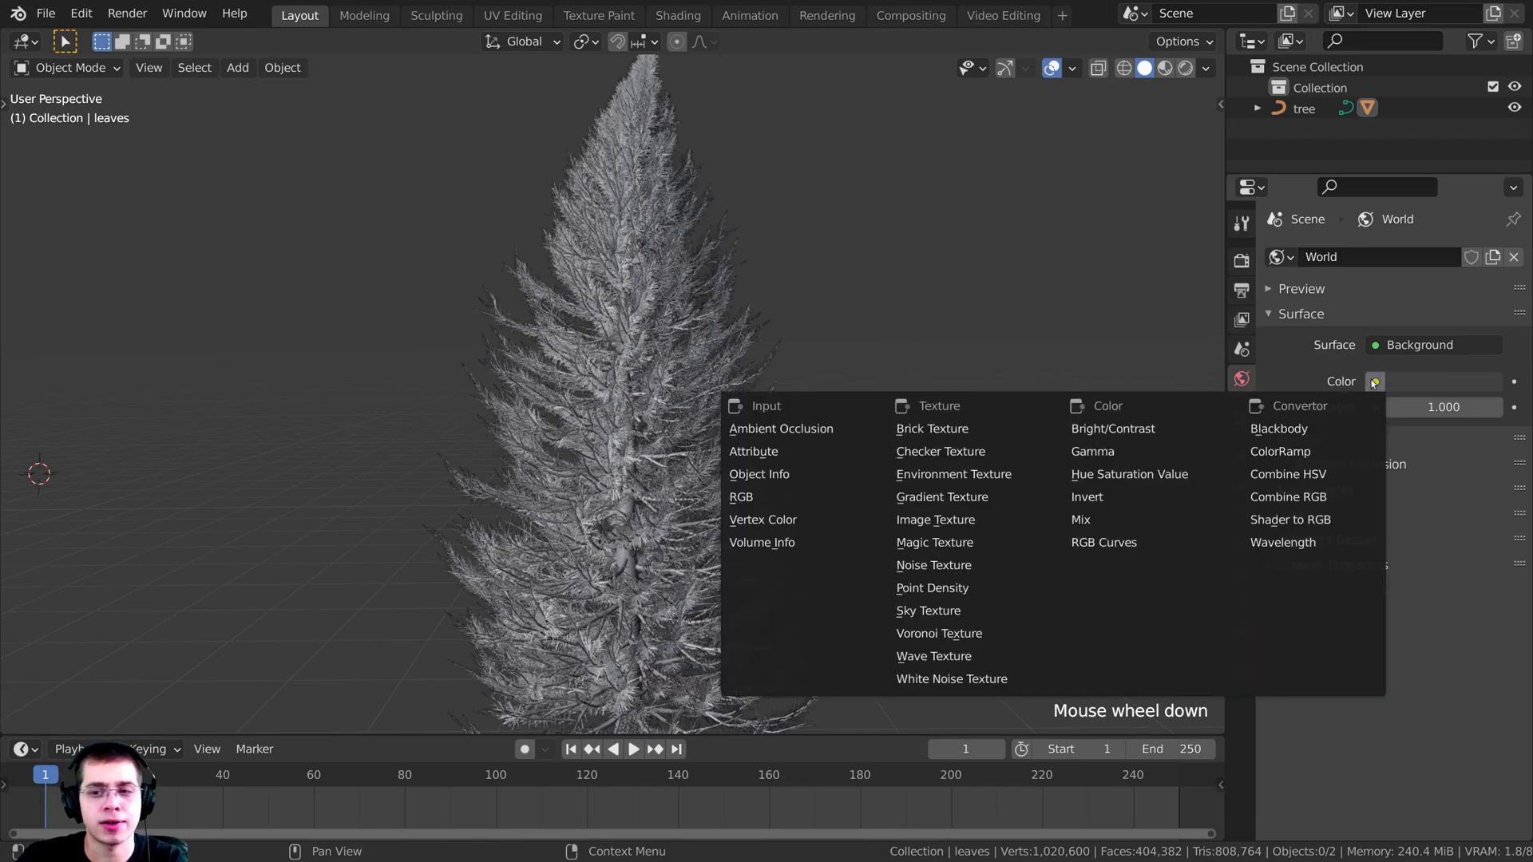
pyautogui.doubleClick(990, 478)
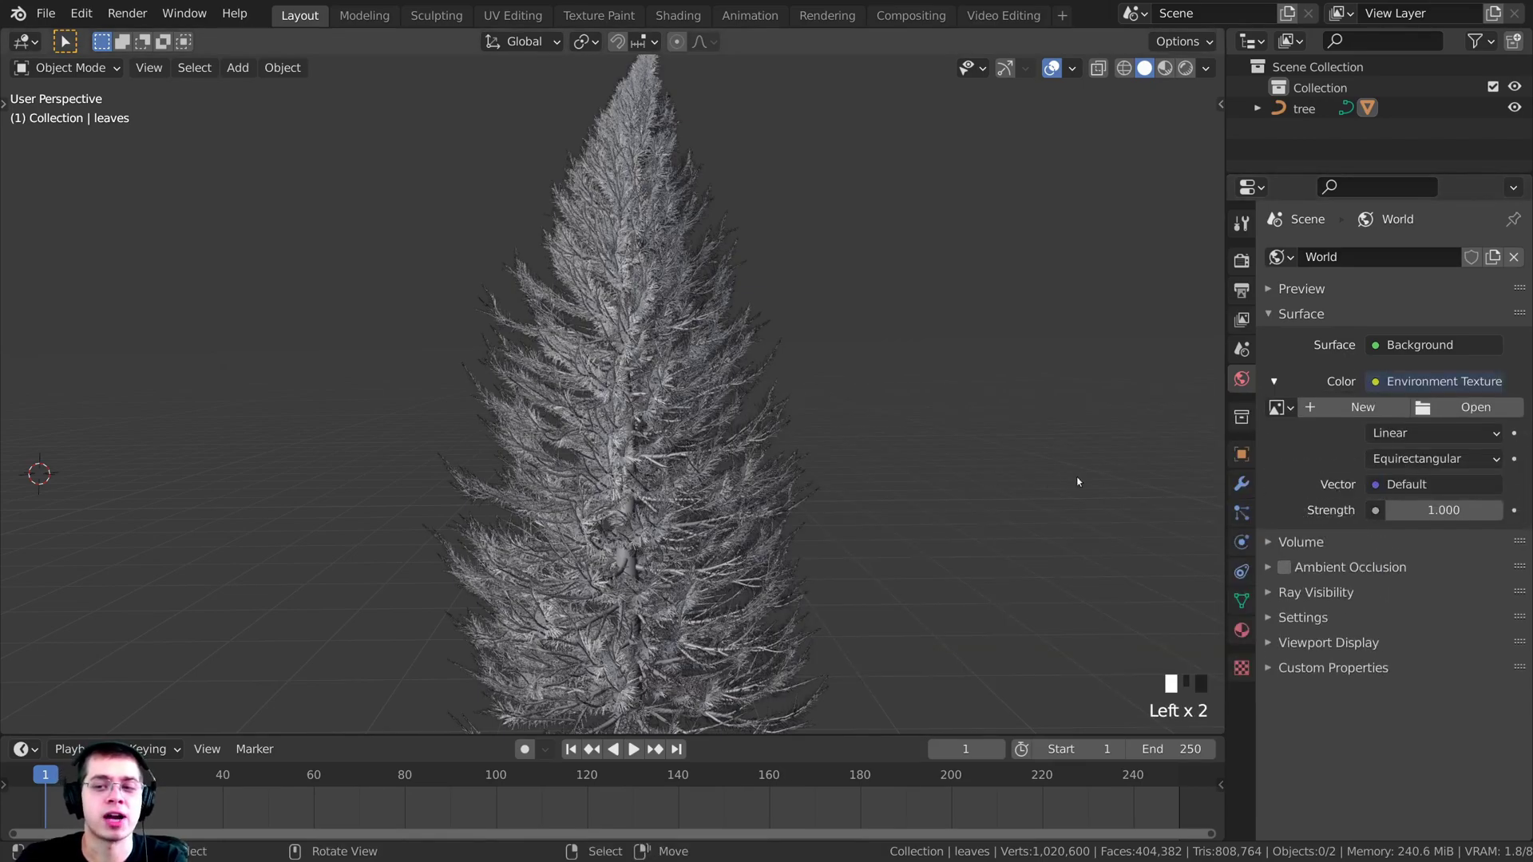
pyautogui.click(1454, 408)
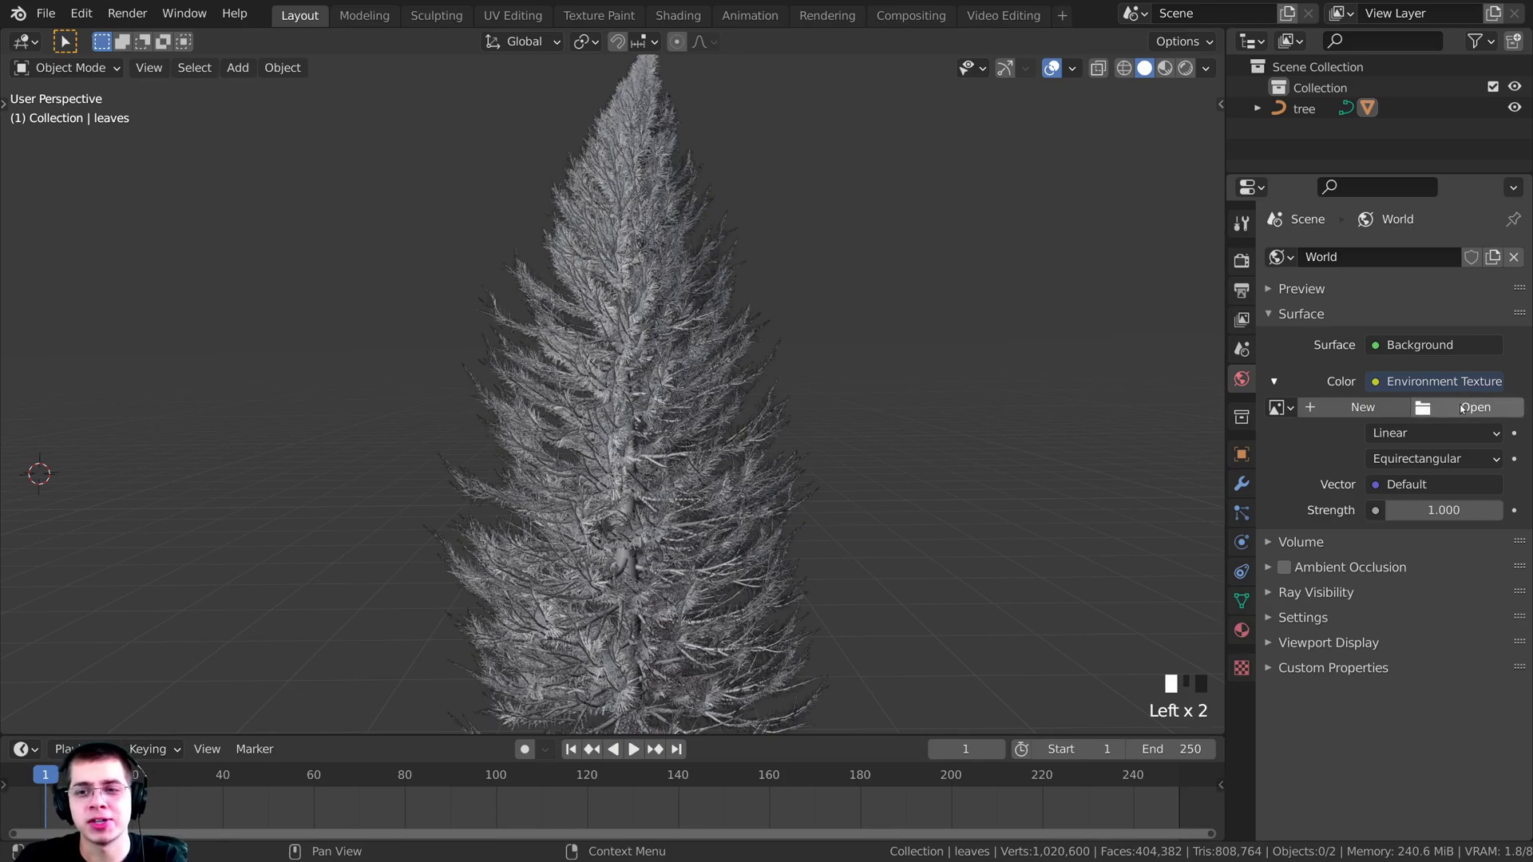
pyautogui.click(1462, 408)
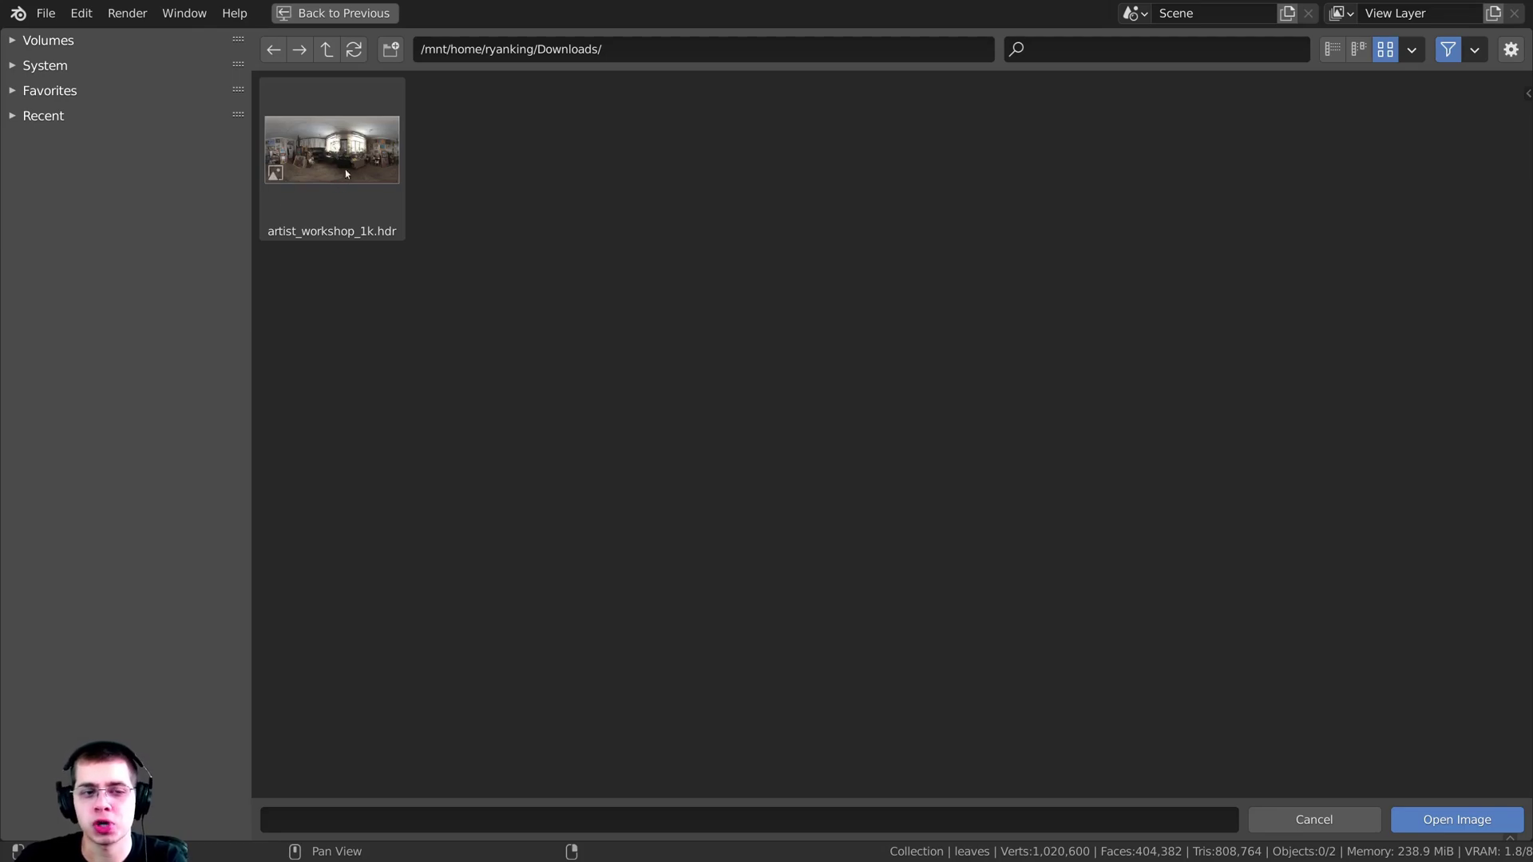
pyautogui.click(325, 168)
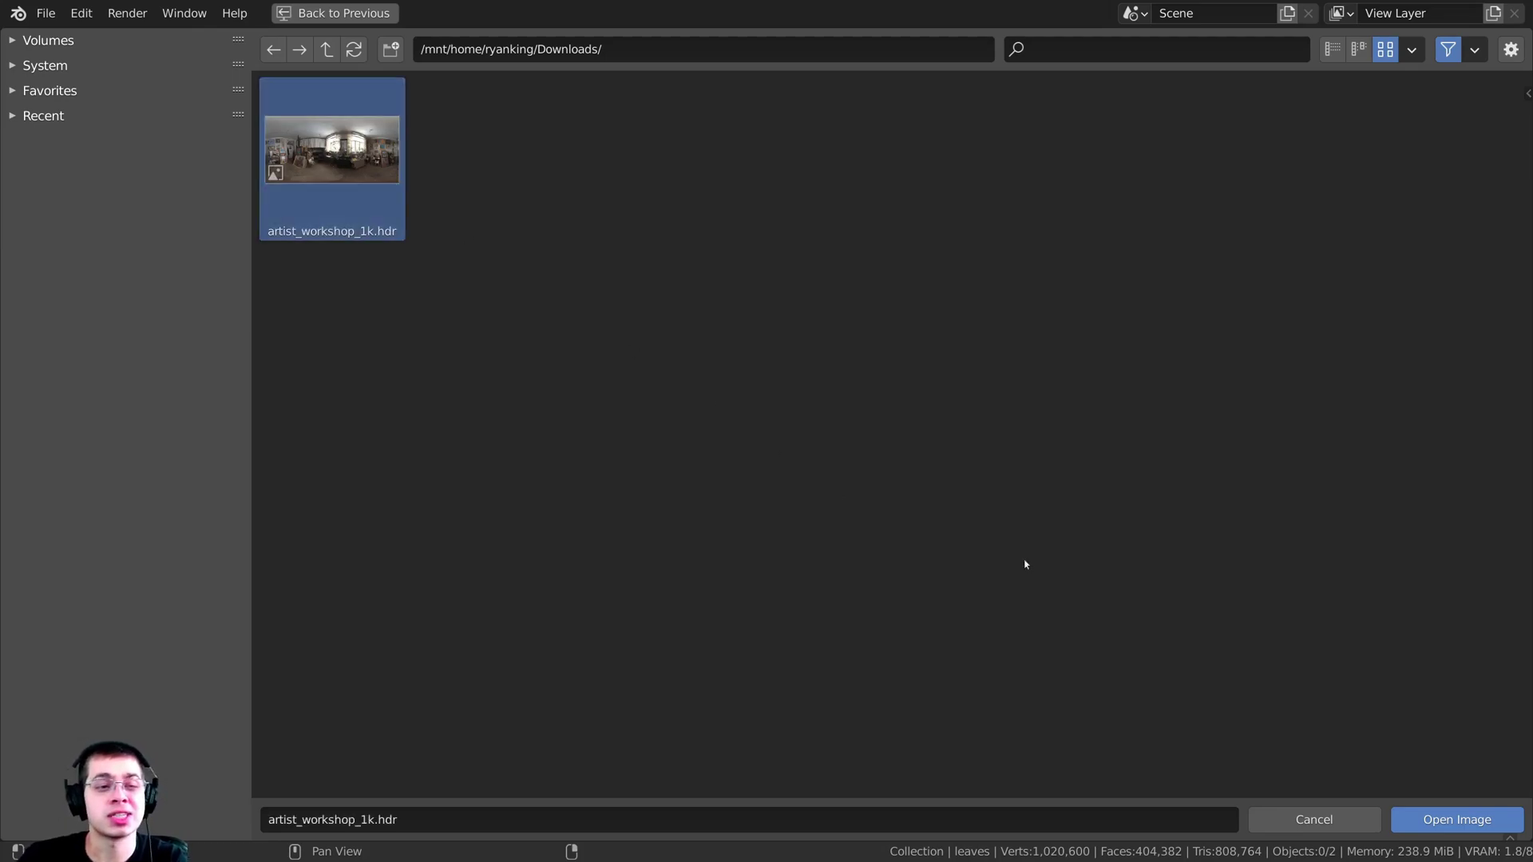
pyautogui.click(1438, 809)
# - Preview the tree against the HDRI background in Rendered viewport shading
pyautogui.scroll(-3, 766, 463)
pyautogui.keyDown('shift'); pyautogui.moveTo(766, 463); pyautogui.dragTo(766, 429, button='middle'); pyautogui.keyUp('shift')
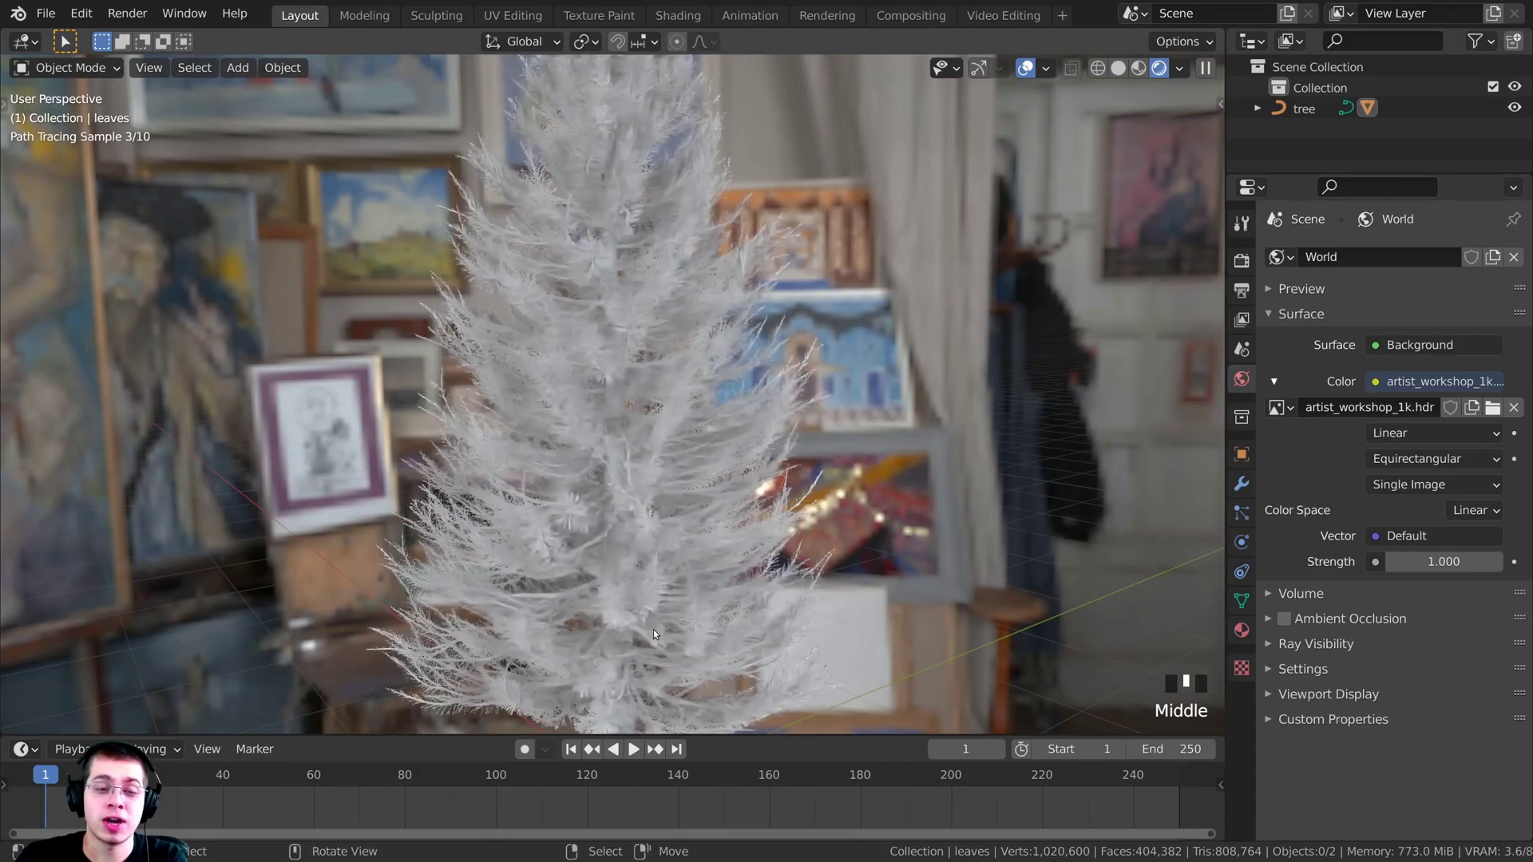
pyautogui.press('z')
pyautogui.press('z')
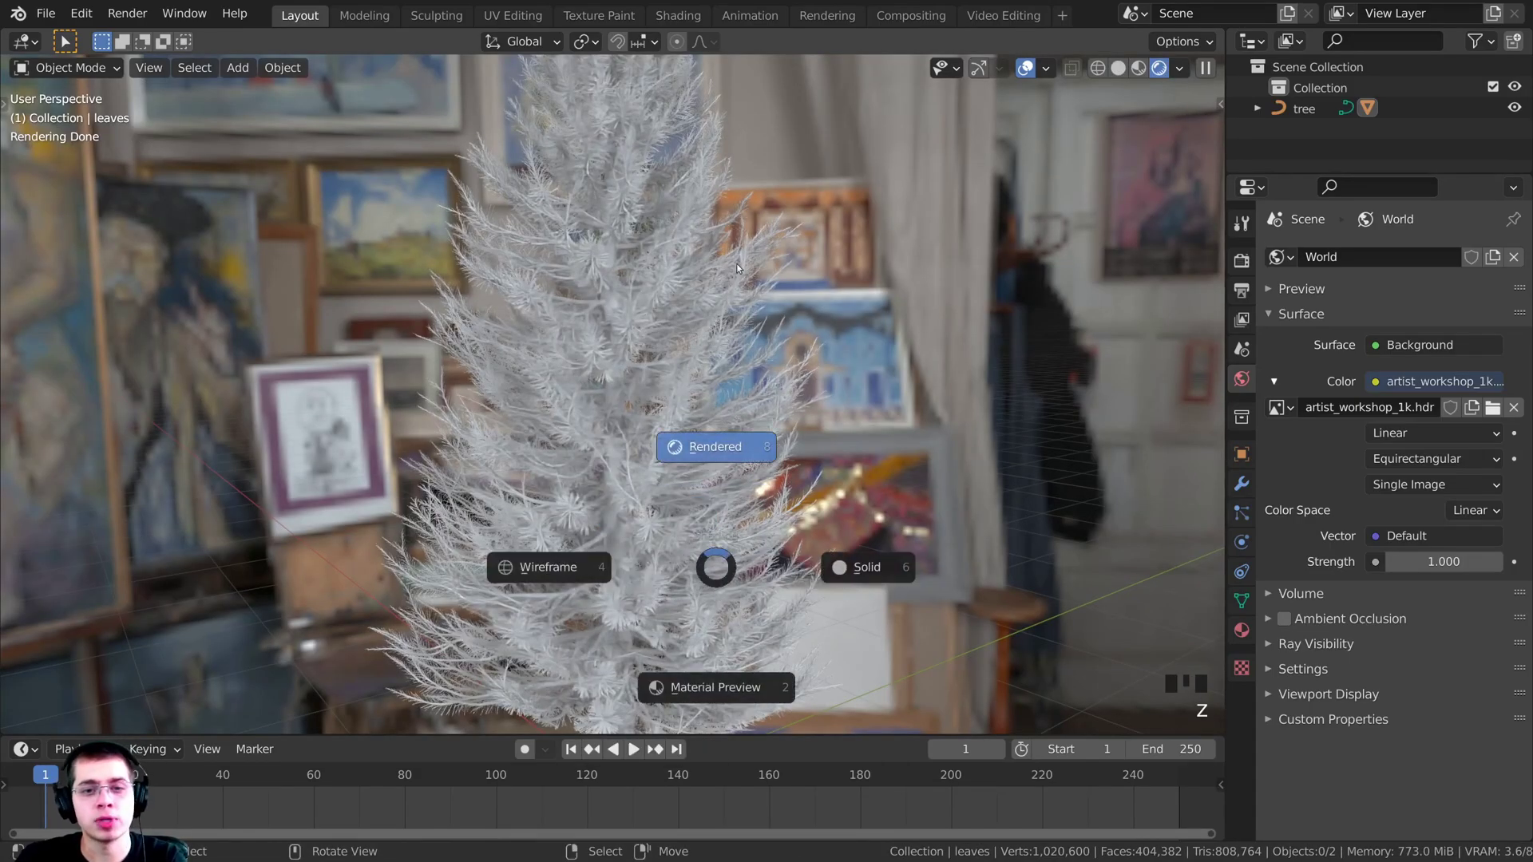
pyautogui.scroll(-3, 697, 319)
pyautogui.moveTo(697, 319); pyautogui.dragTo(632, 314, button='middle')
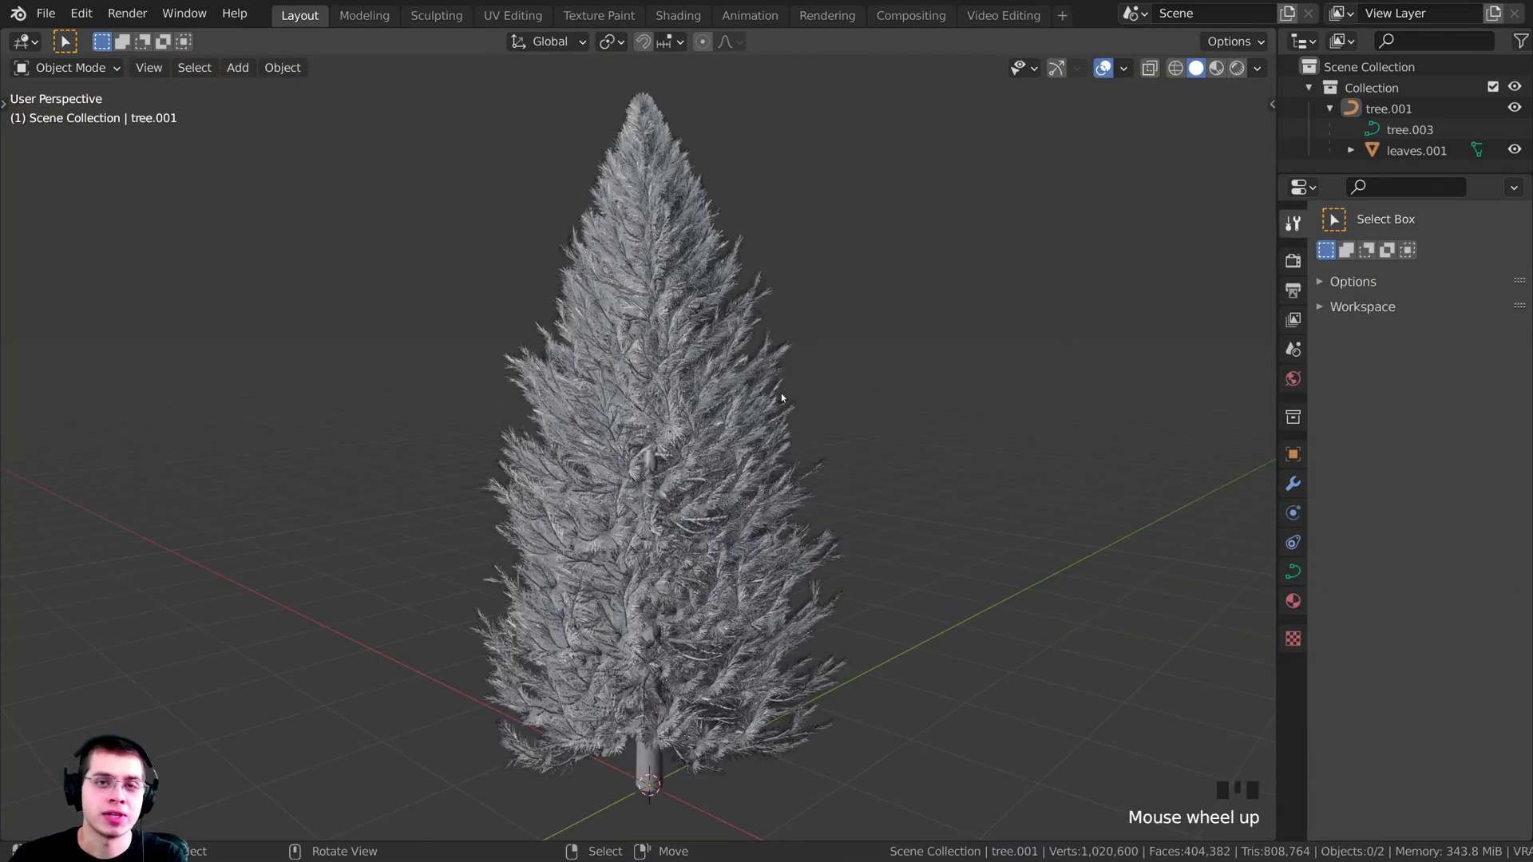
# - Add a camera to the scene while viewing the whole tree from the front
pyautogui.moveTo(781, 397); pyautogui.dragTo(708, 272, button='middle')
pyautogui.scroll(-2, 797, 414)
pyautogui.press('KP_1')
pyautogui.scroll(-2, 708, 272)
pyautogui.keyDown('shift'); pyautogui.moveTo(640, 377); pyautogui.dragTo(663, 284, button='middle'); pyautogui.keyUp('shift')
pyautogui.hotkey('shift', 'a')
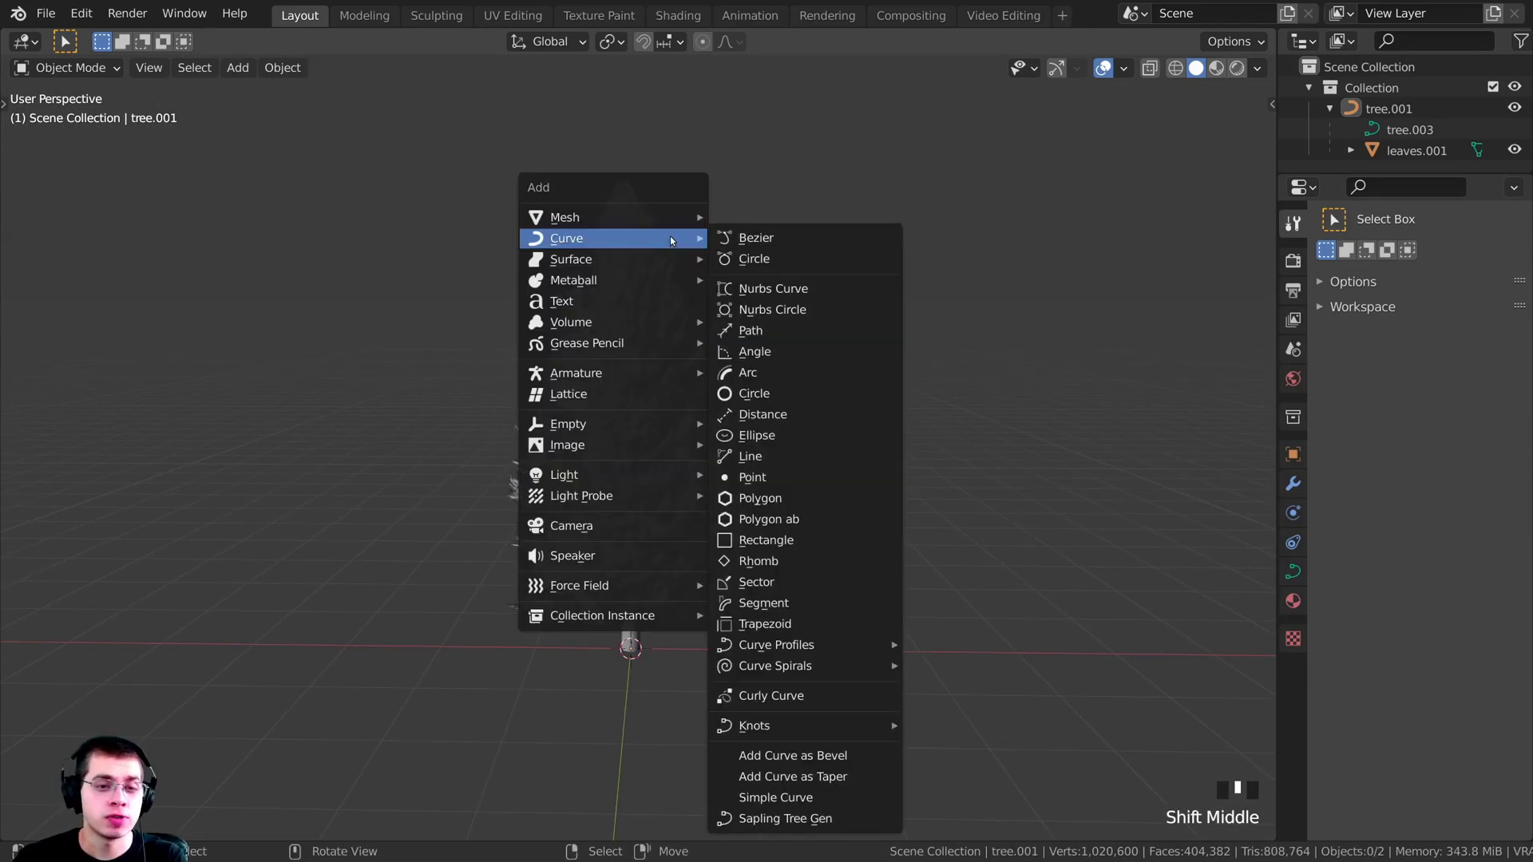
pyautogui.click(605, 527)
# - Align the camera to a front view of the tree and shift it slightly to adjust the framing
pyautogui.moveTo(686, 520); pyautogui.dragTo(689, 410, button='middle')
pyautogui.keyDown('shift'); pyautogui.moveTo(570, 383); pyautogui.dragTo(586, 394, button='middle'); pyautogui.keyUp('shift')
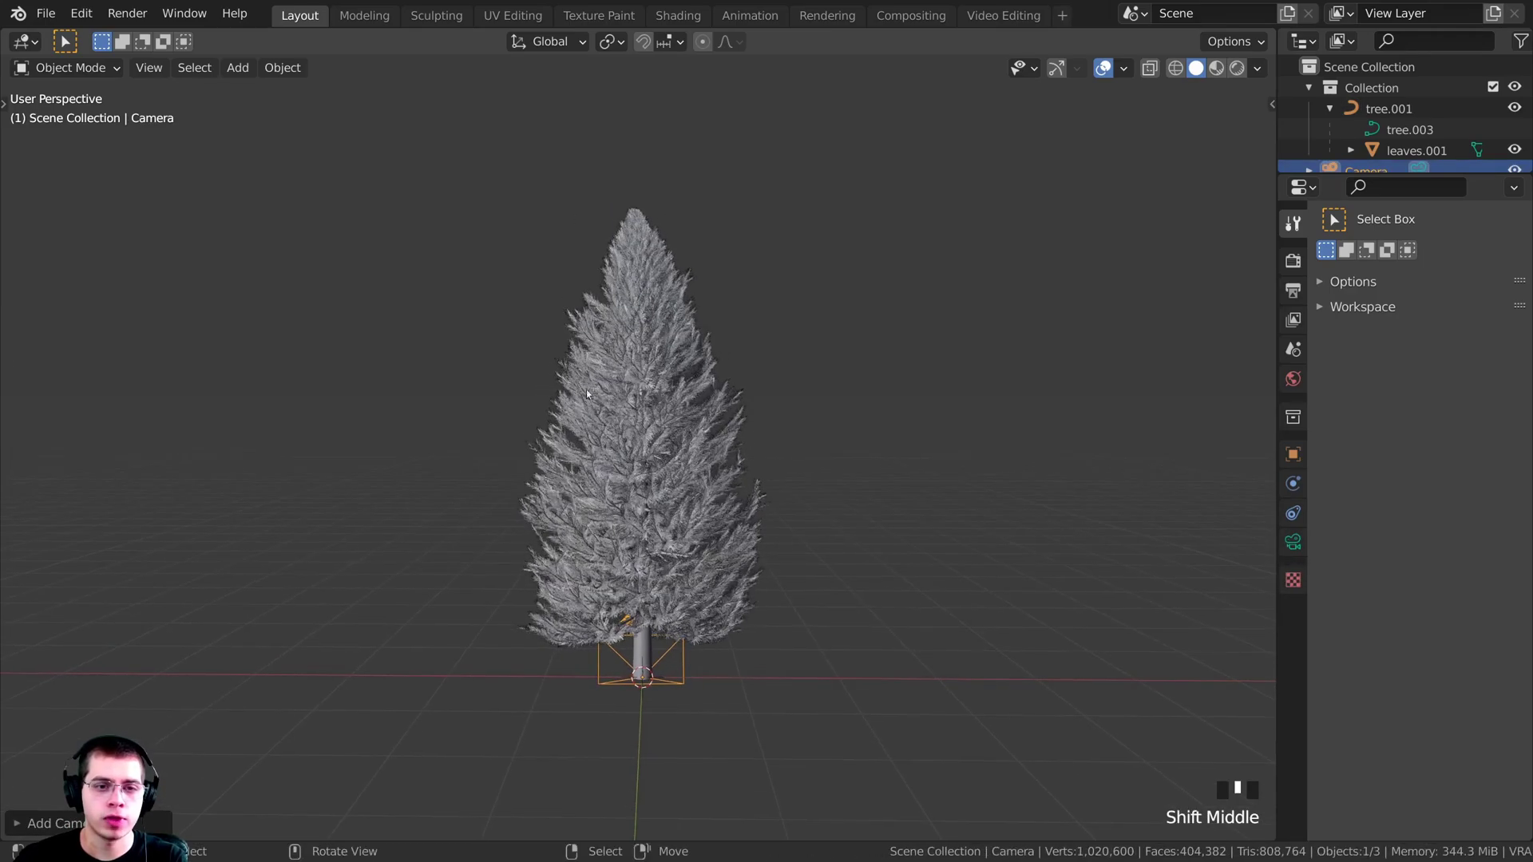
pyautogui.moveTo(699, 275)
pyautogui.keyDown('shift'); pyautogui.mouseDown(button='middle')
pyautogui.moveTo(731, 264)
pyautogui.moveTo(710, 265)
pyautogui.mouseUp(button='middle'); pyautogui.keyUp('shift')
pyautogui.moveTo(711, 264); pyautogui.dragTo(704, 281, button='middle')
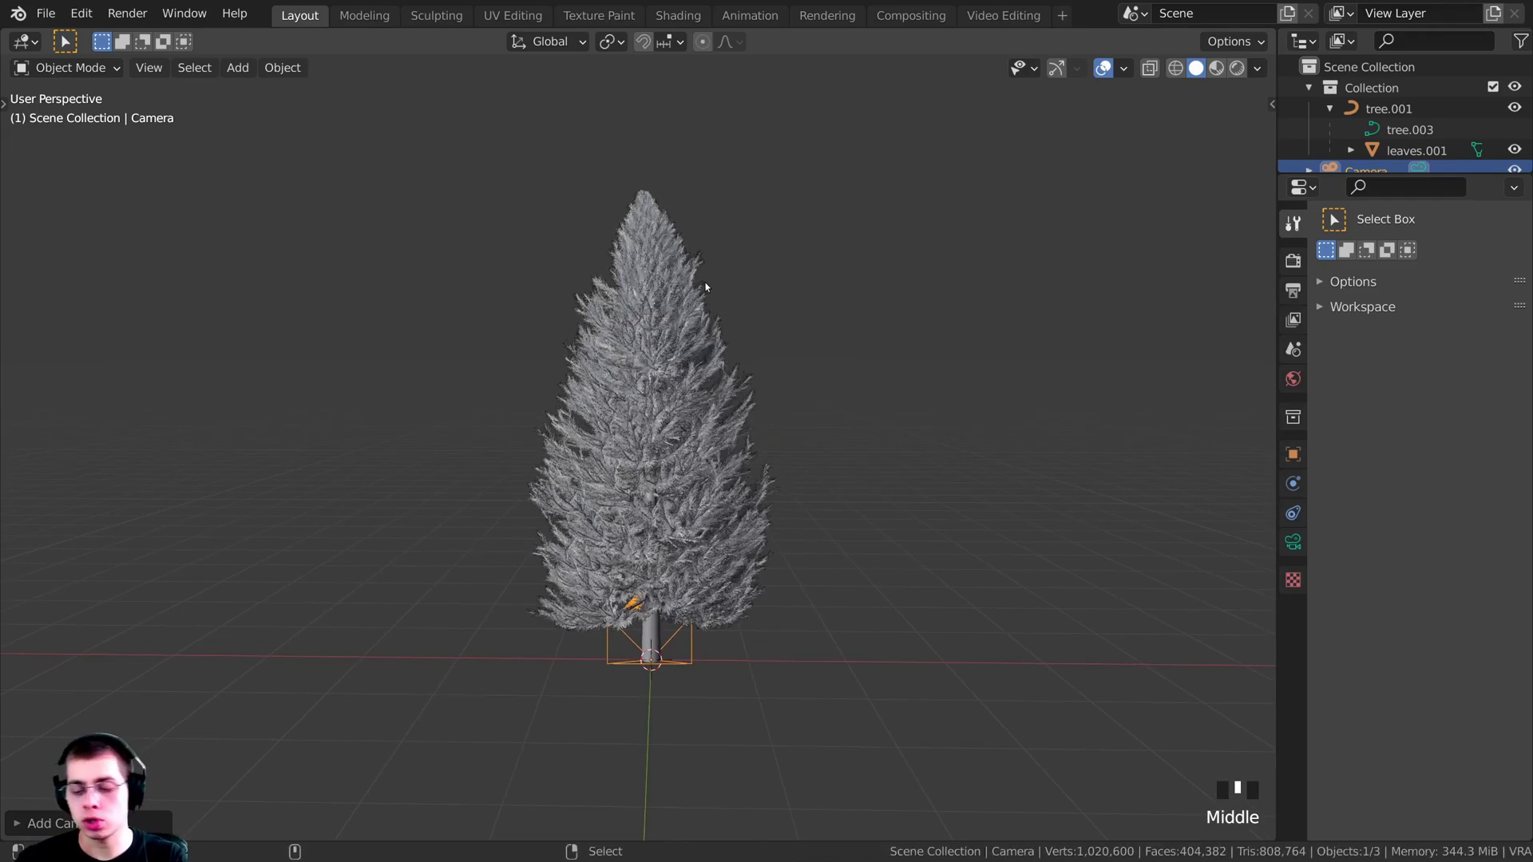
pyautogui.press('ctrl+alt+KP_0')
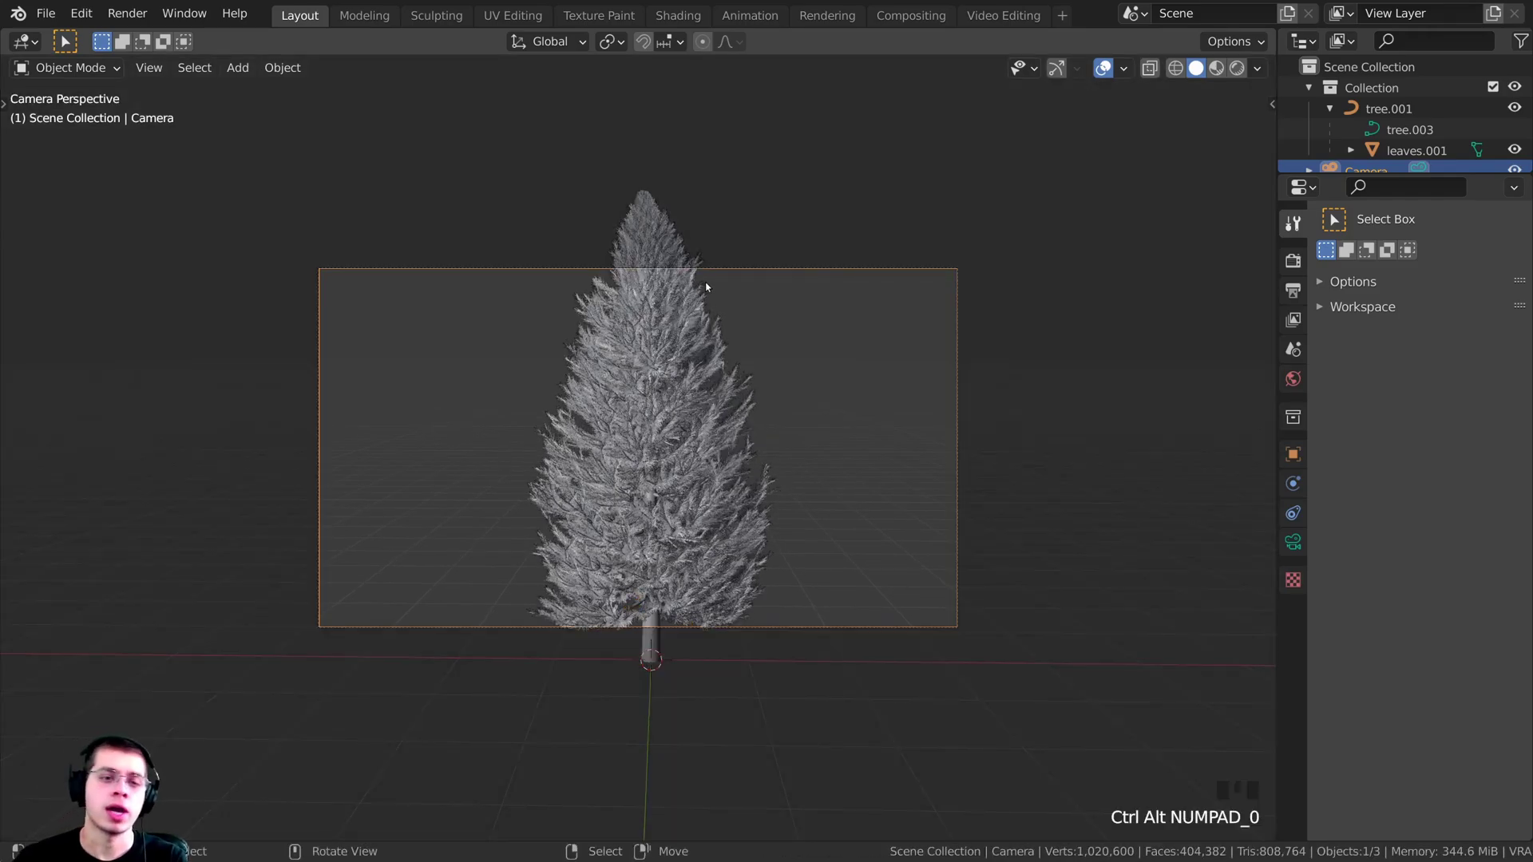
pyautogui.press('g')
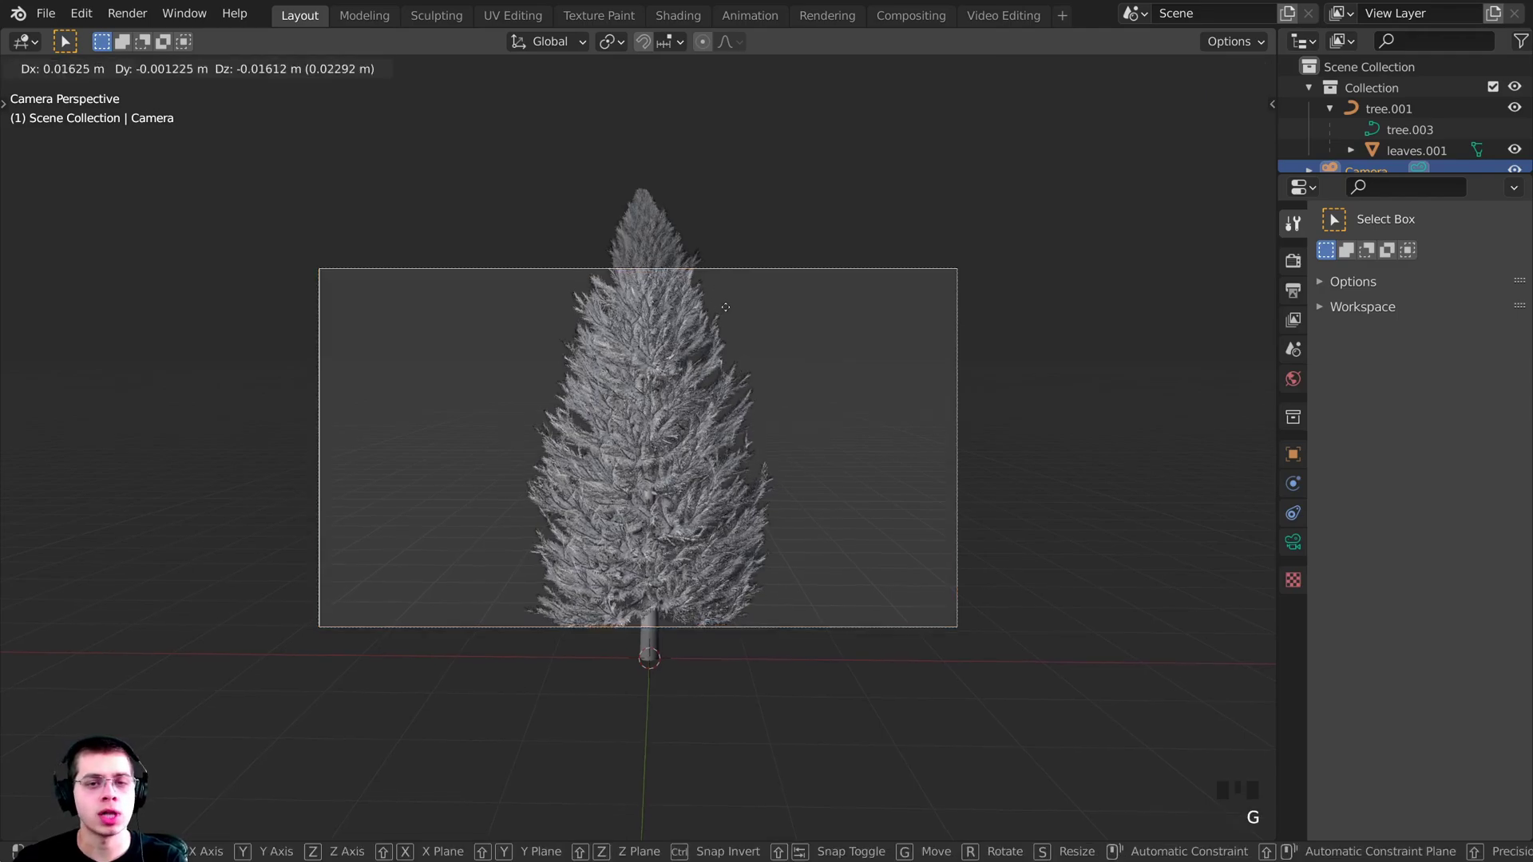
pyautogui.click(728, 251)
pyautogui.scroll(1, 915, 211)
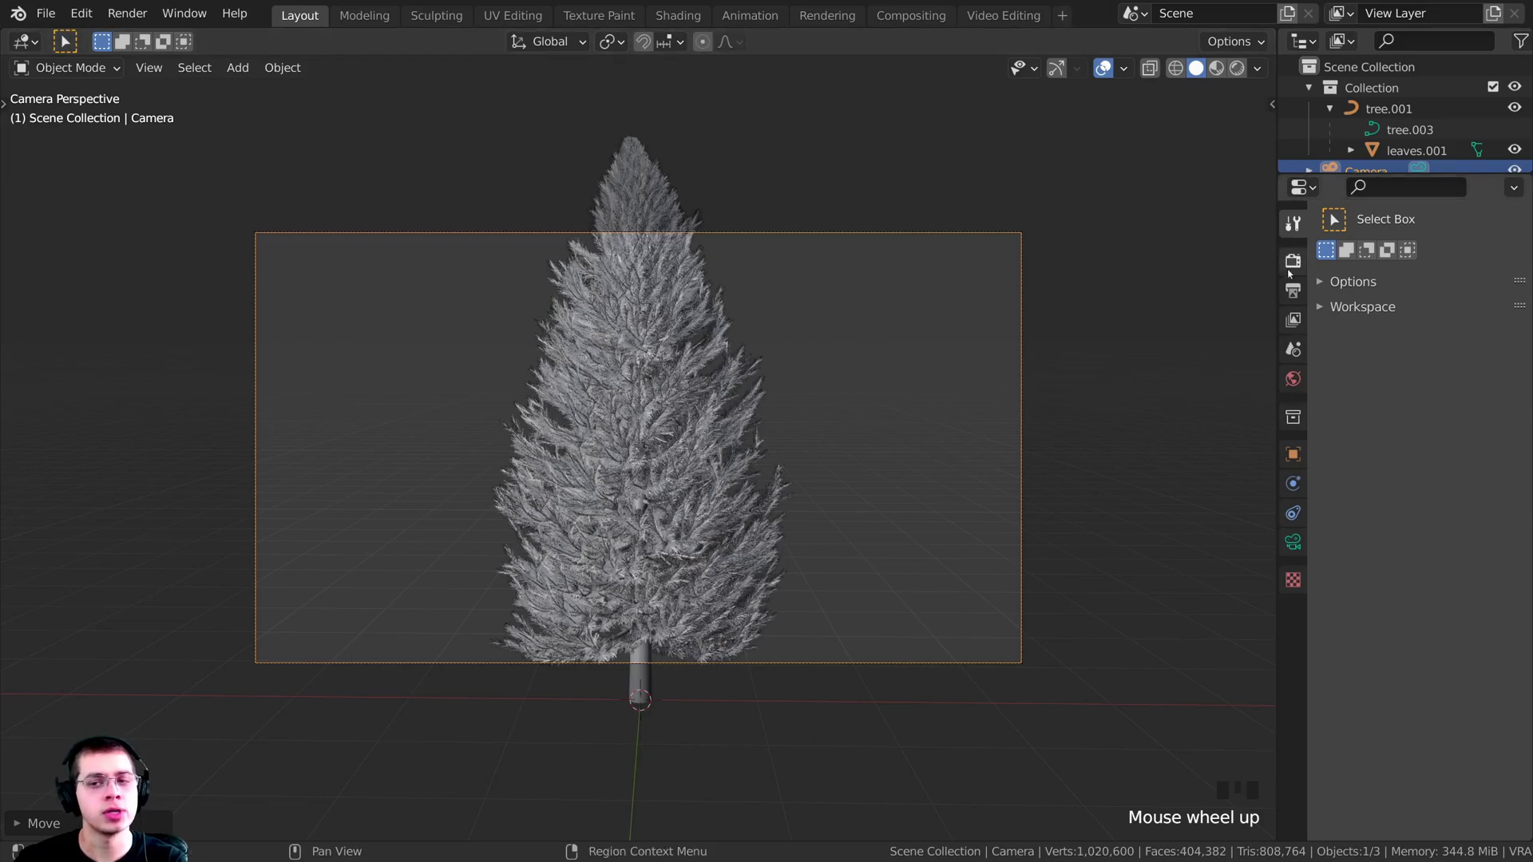
# - Copy the horizontal render resolution into the vertical one, setting Resolution Y to 2560 px
pyautogui.click(1294, 292)
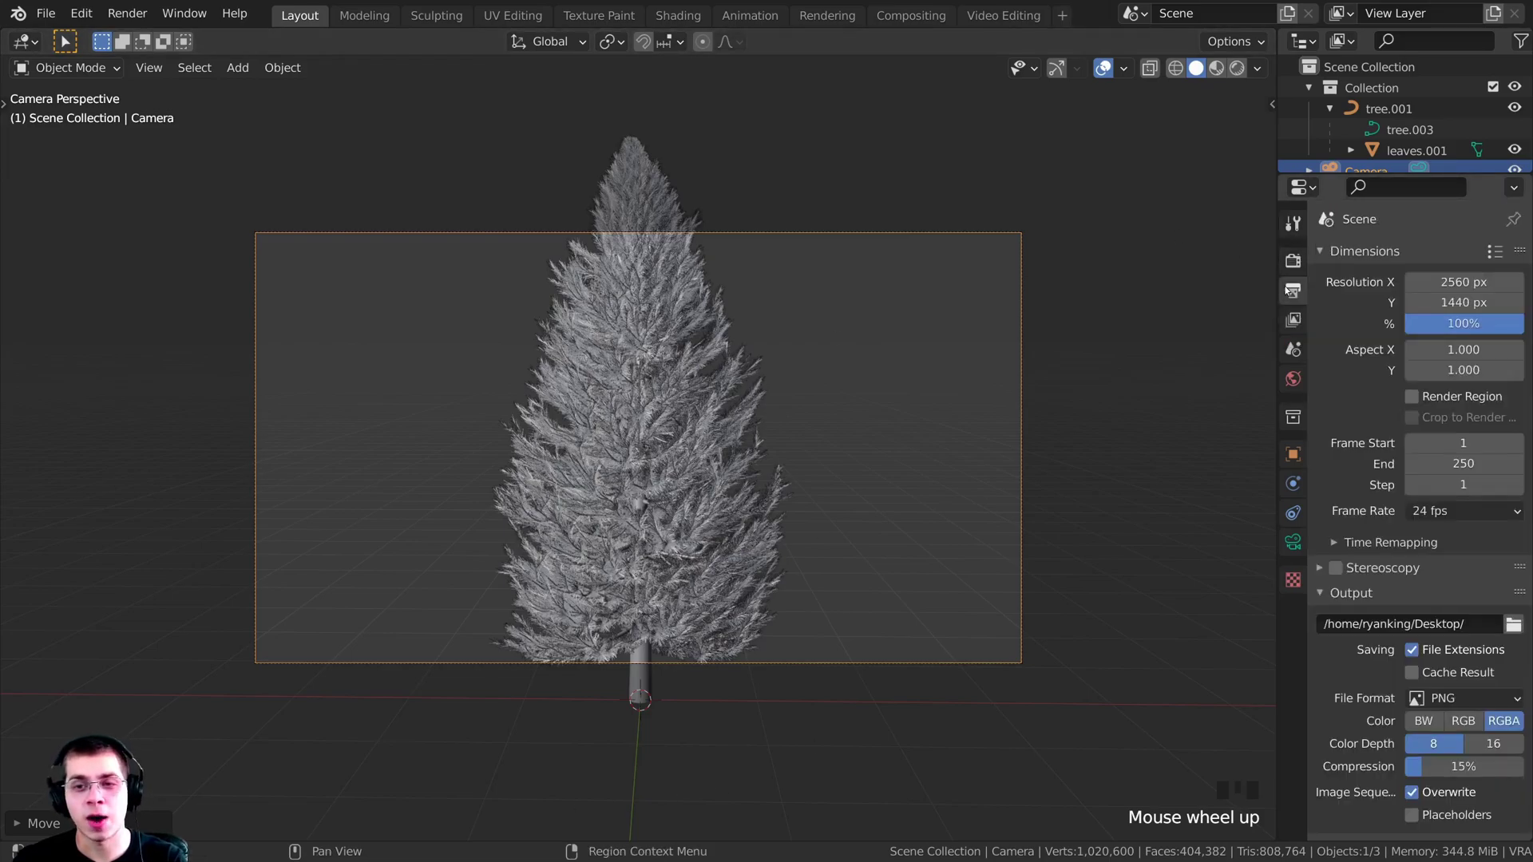
pyautogui.moveTo(1276, 269); pyautogui.dragTo(1052, 269)
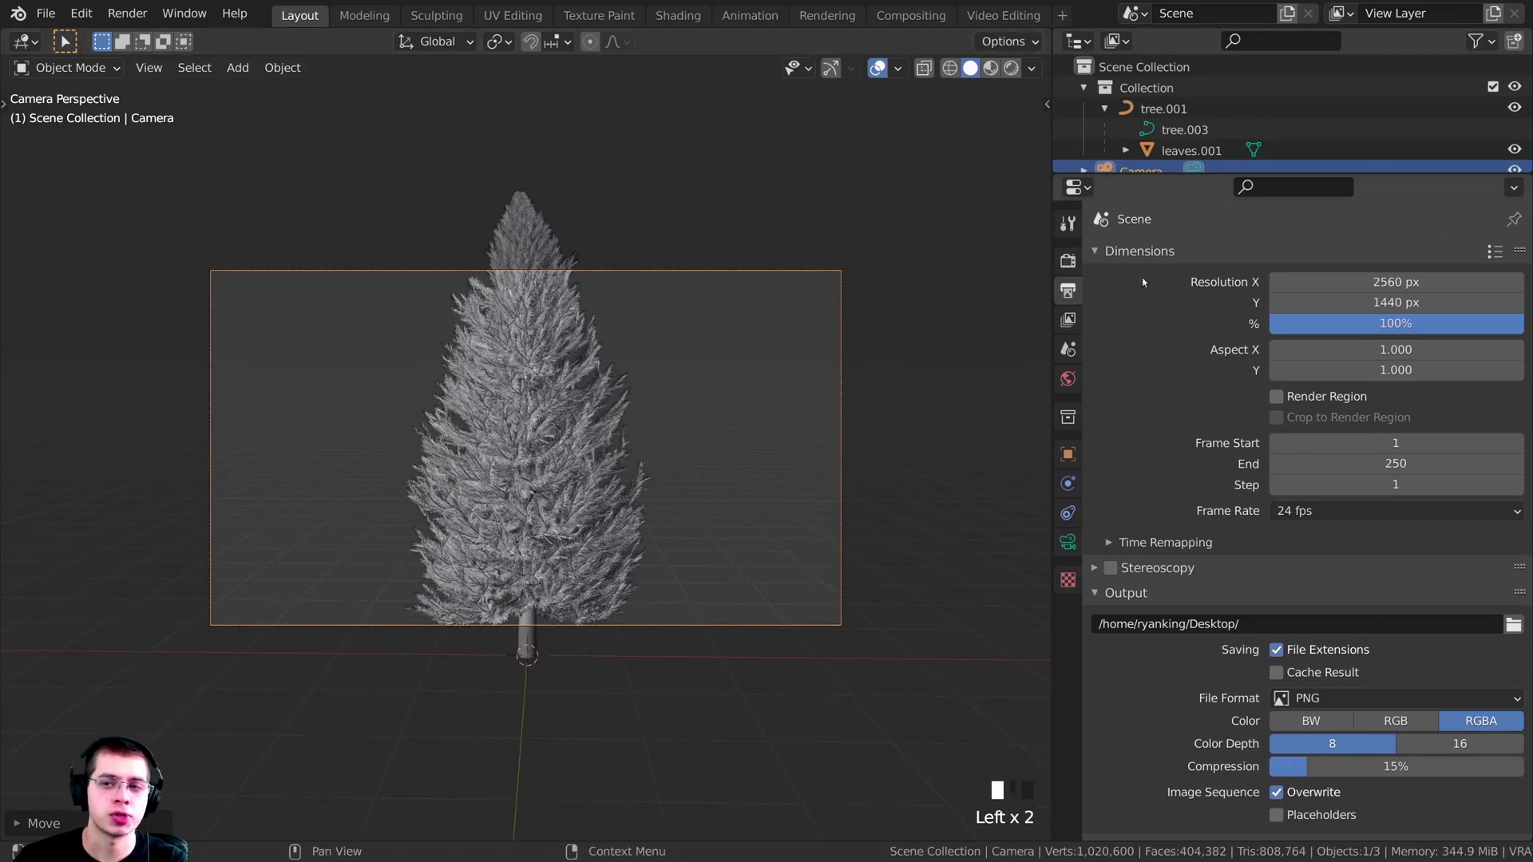
pyautogui.click(1380, 282)
pyautogui.hotkey('ctrl', 'c')
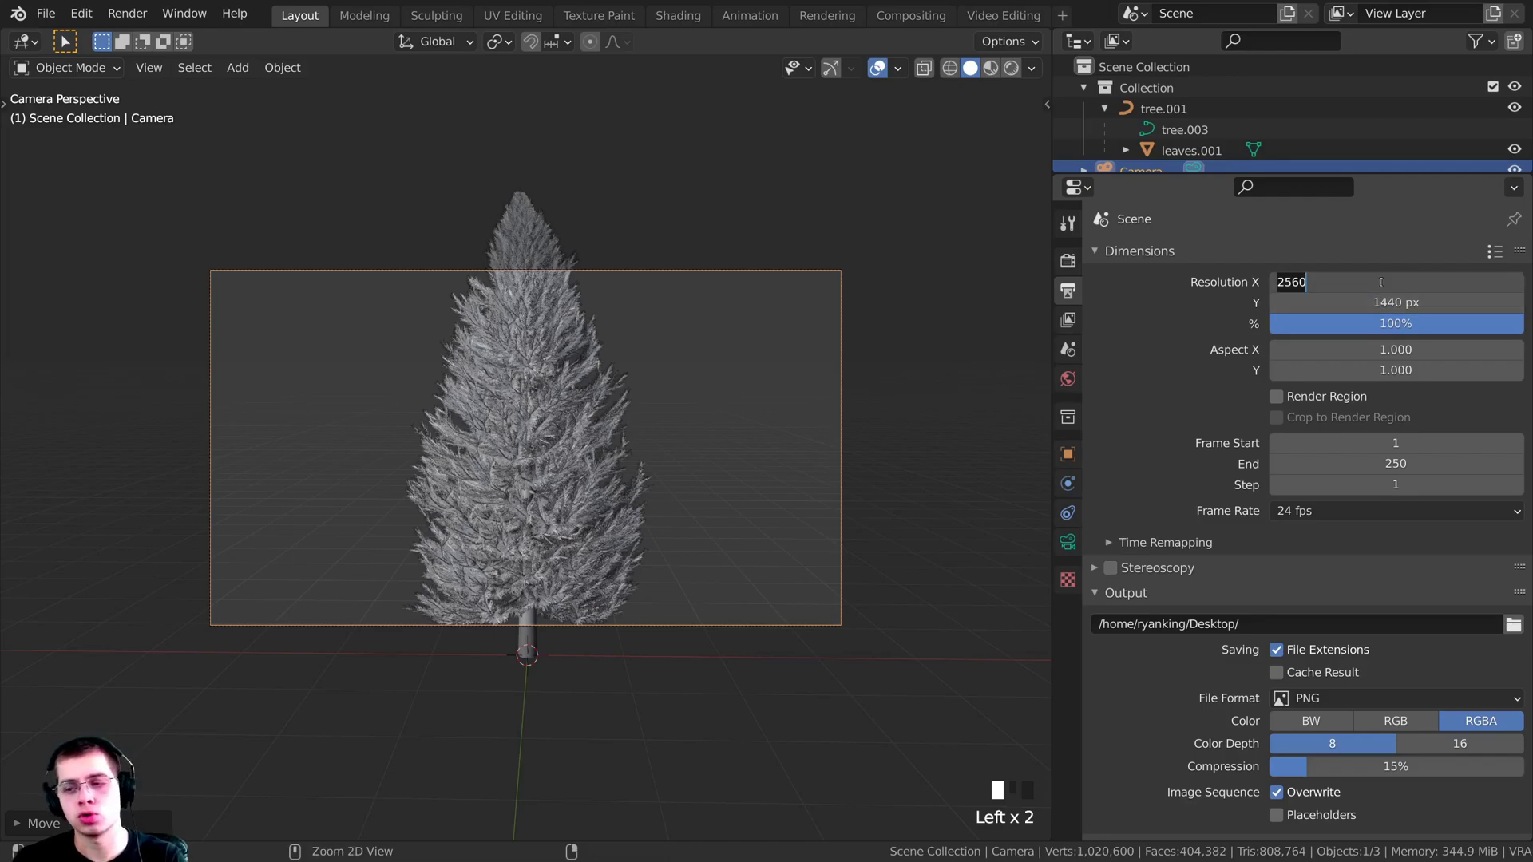
pyautogui.press('Return')
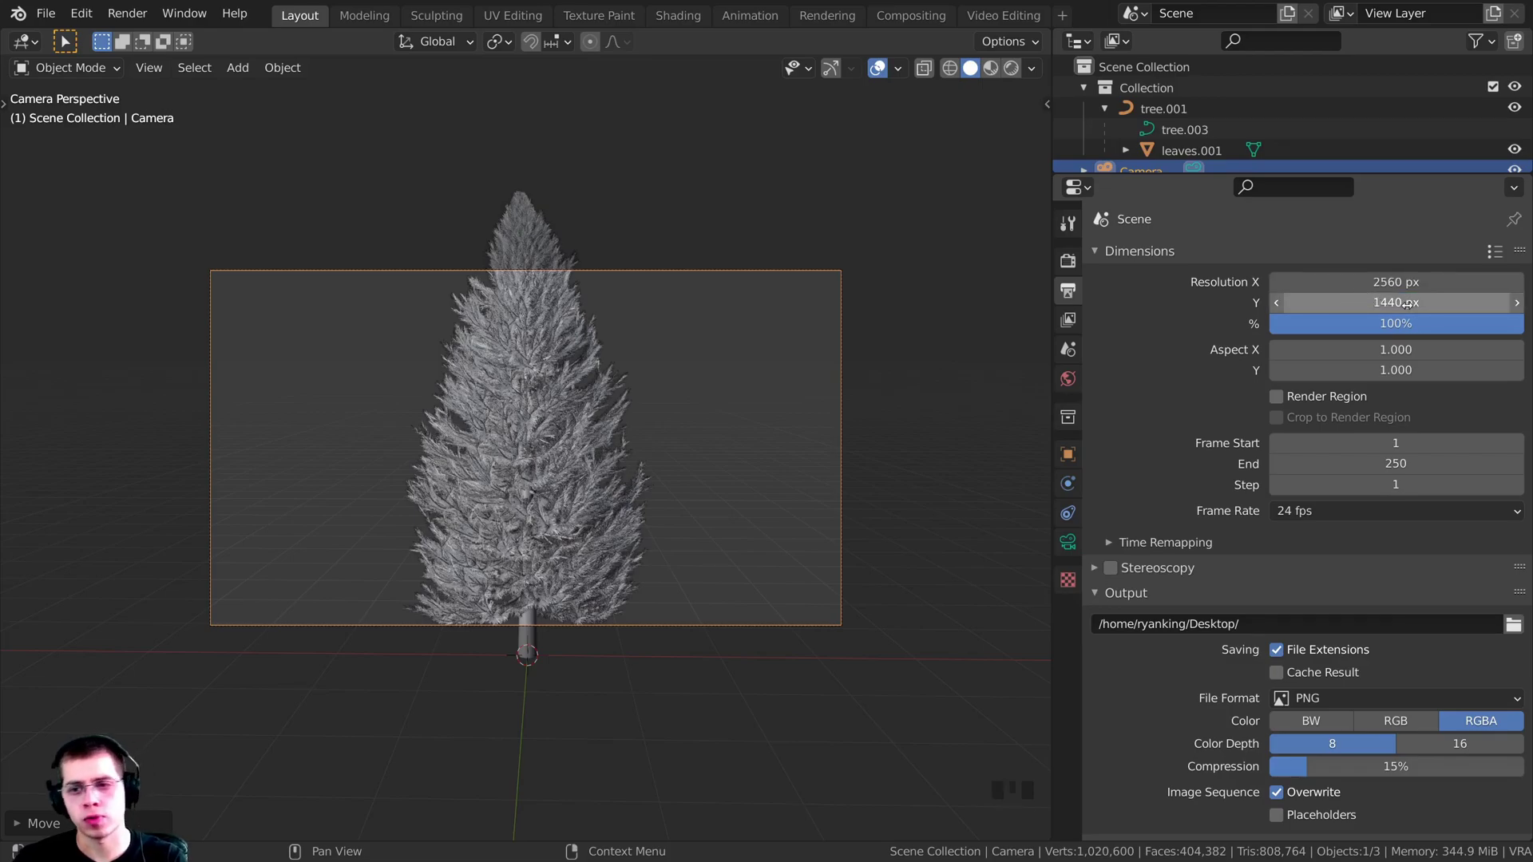
pyautogui.click(1341, 300)
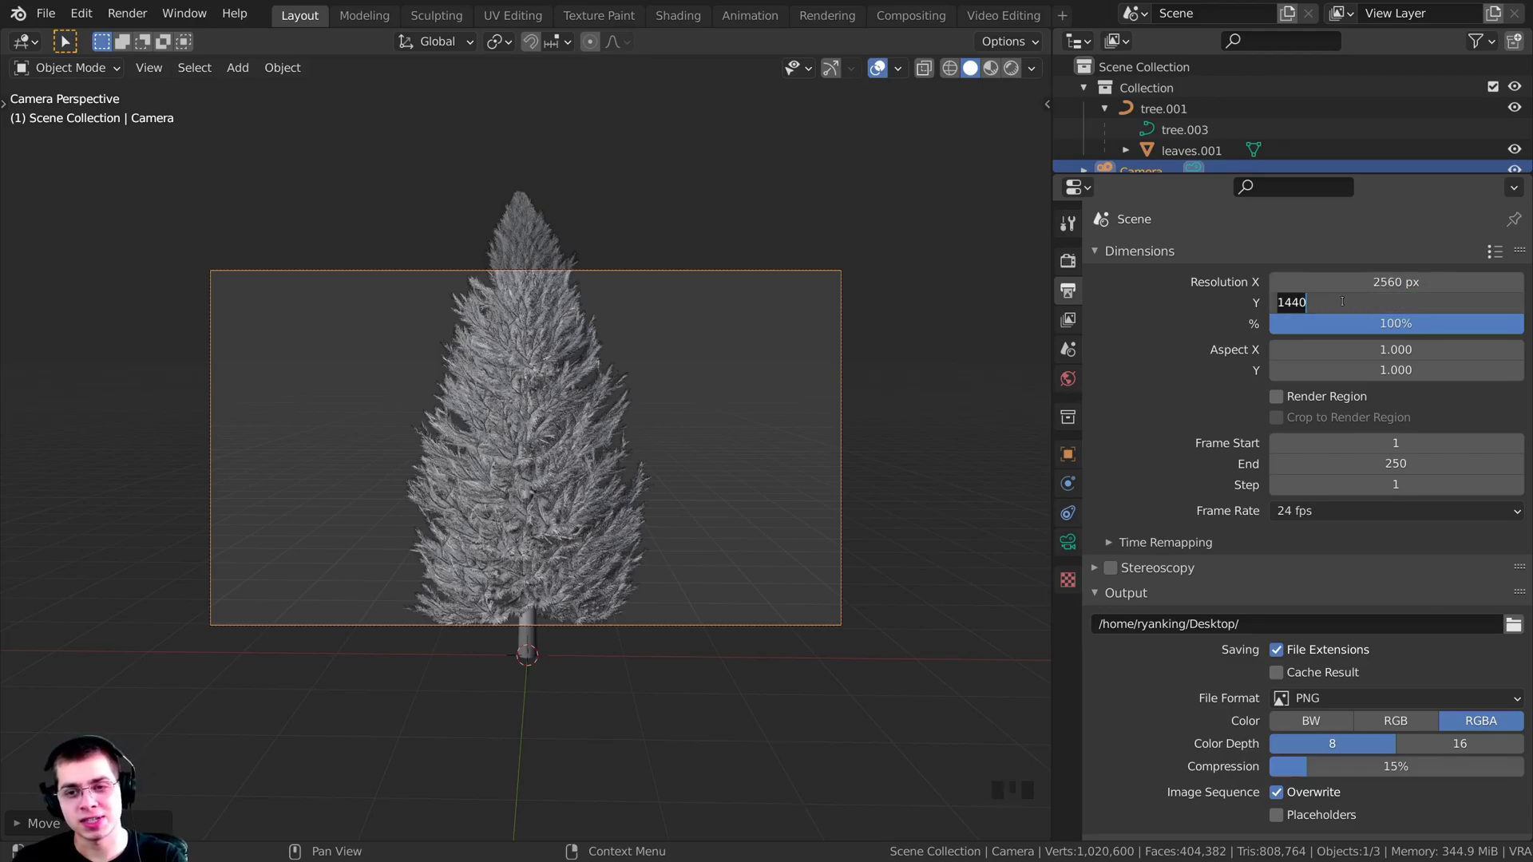
pyautogui.hotkey('ctrl', 'v')
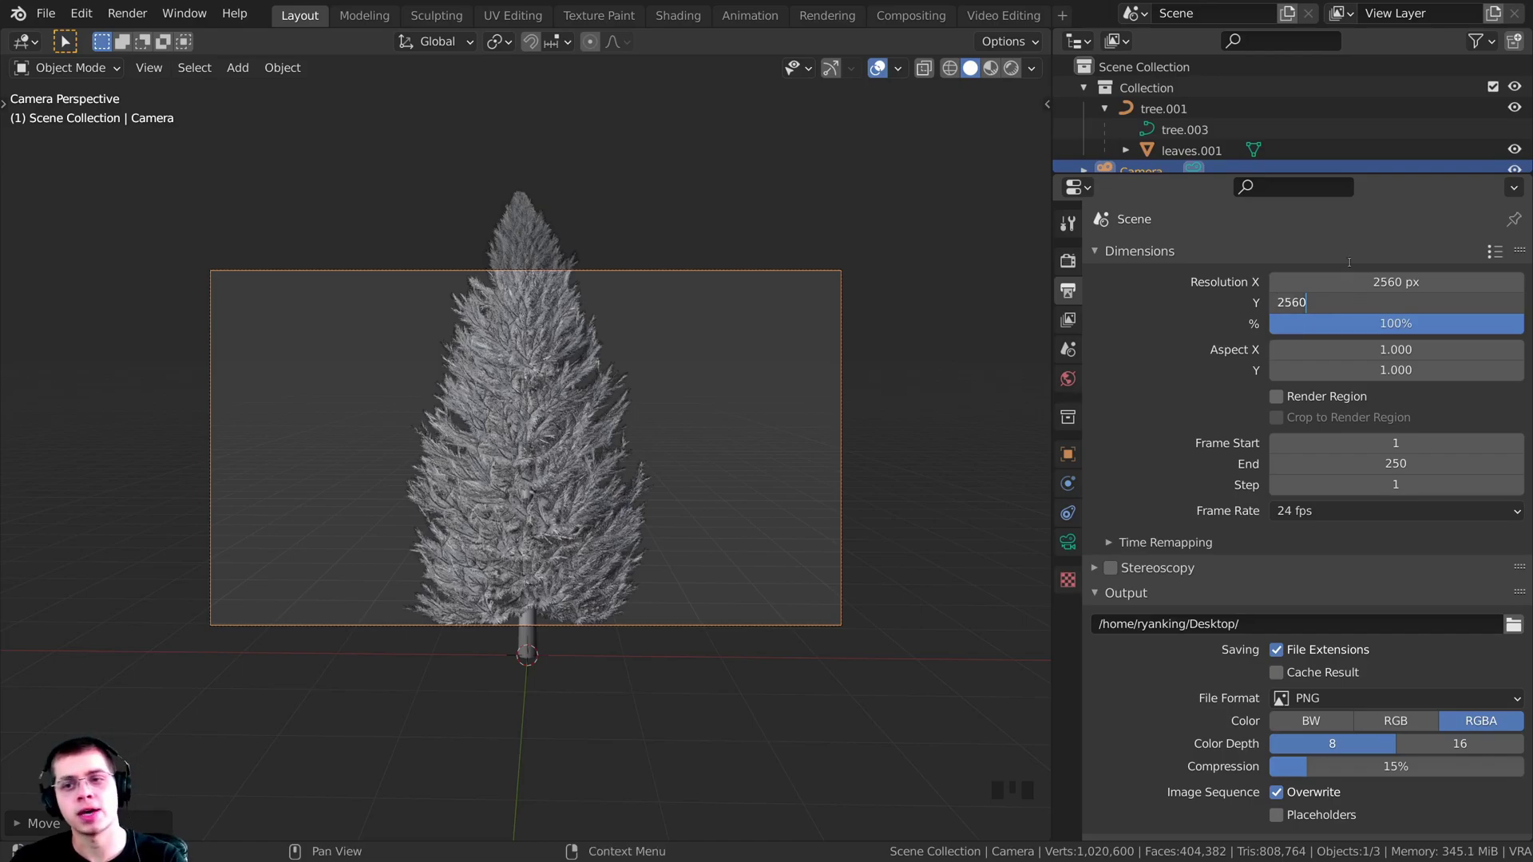
pyautogui.click(1349, 262)
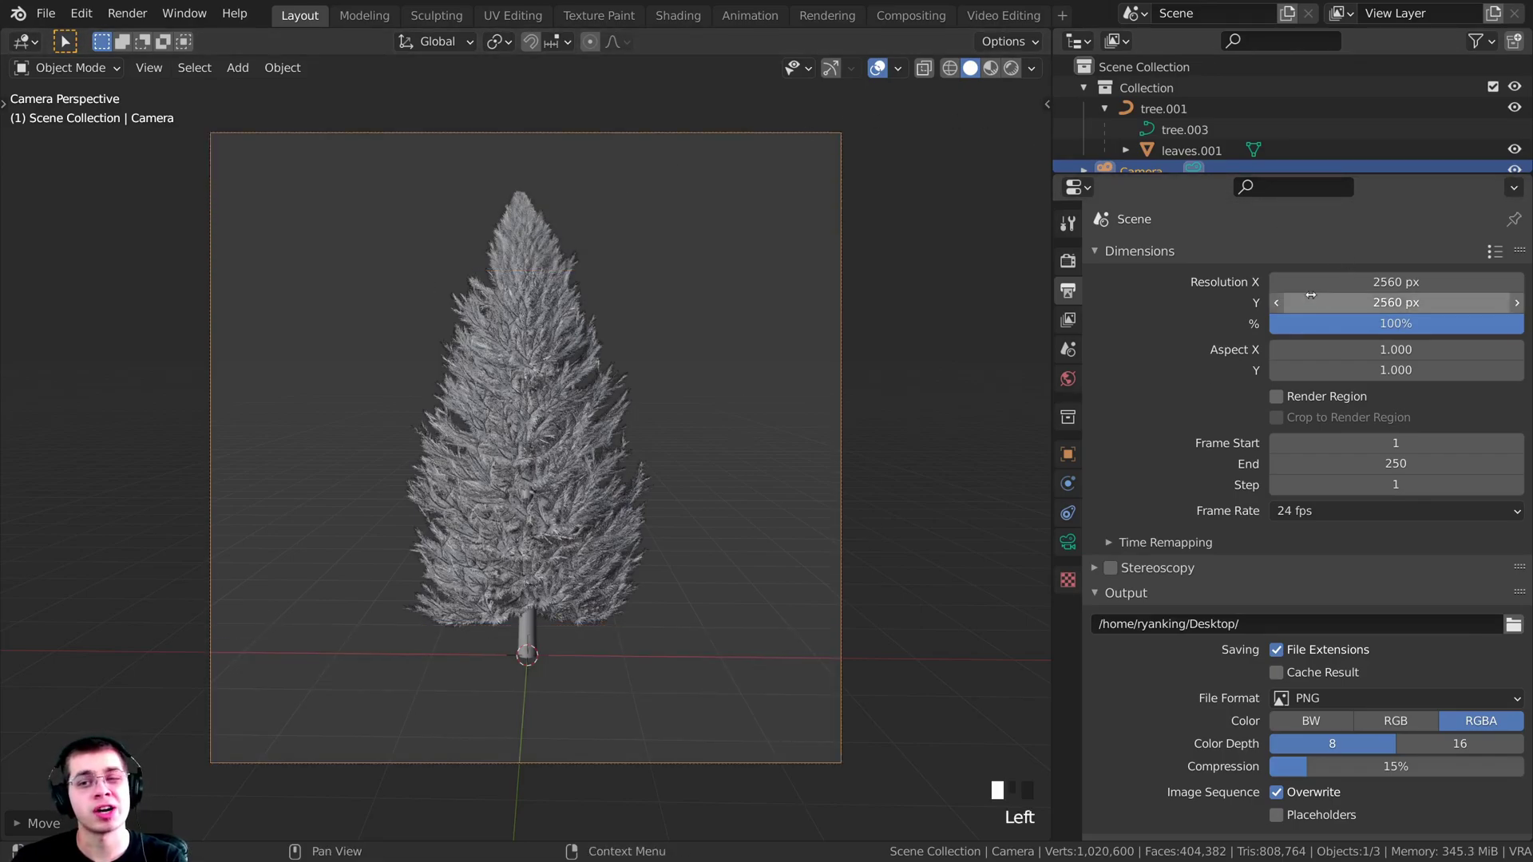
# - Set the horizontal render resolution to 1440 px for a portrait camera frame
pyautogui.click(1338, 282)
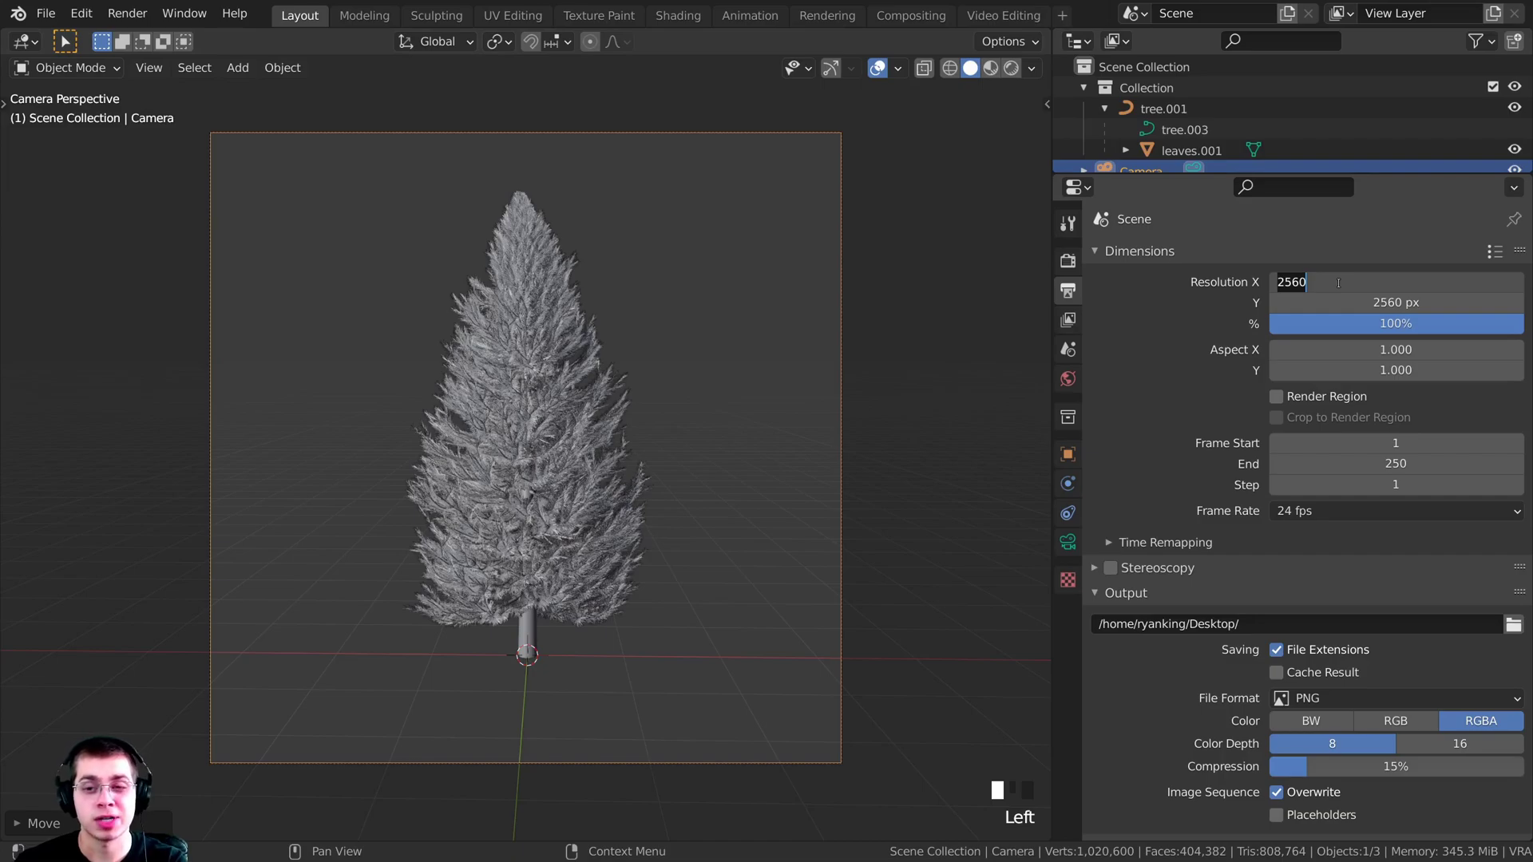
pyautogui.write('1')
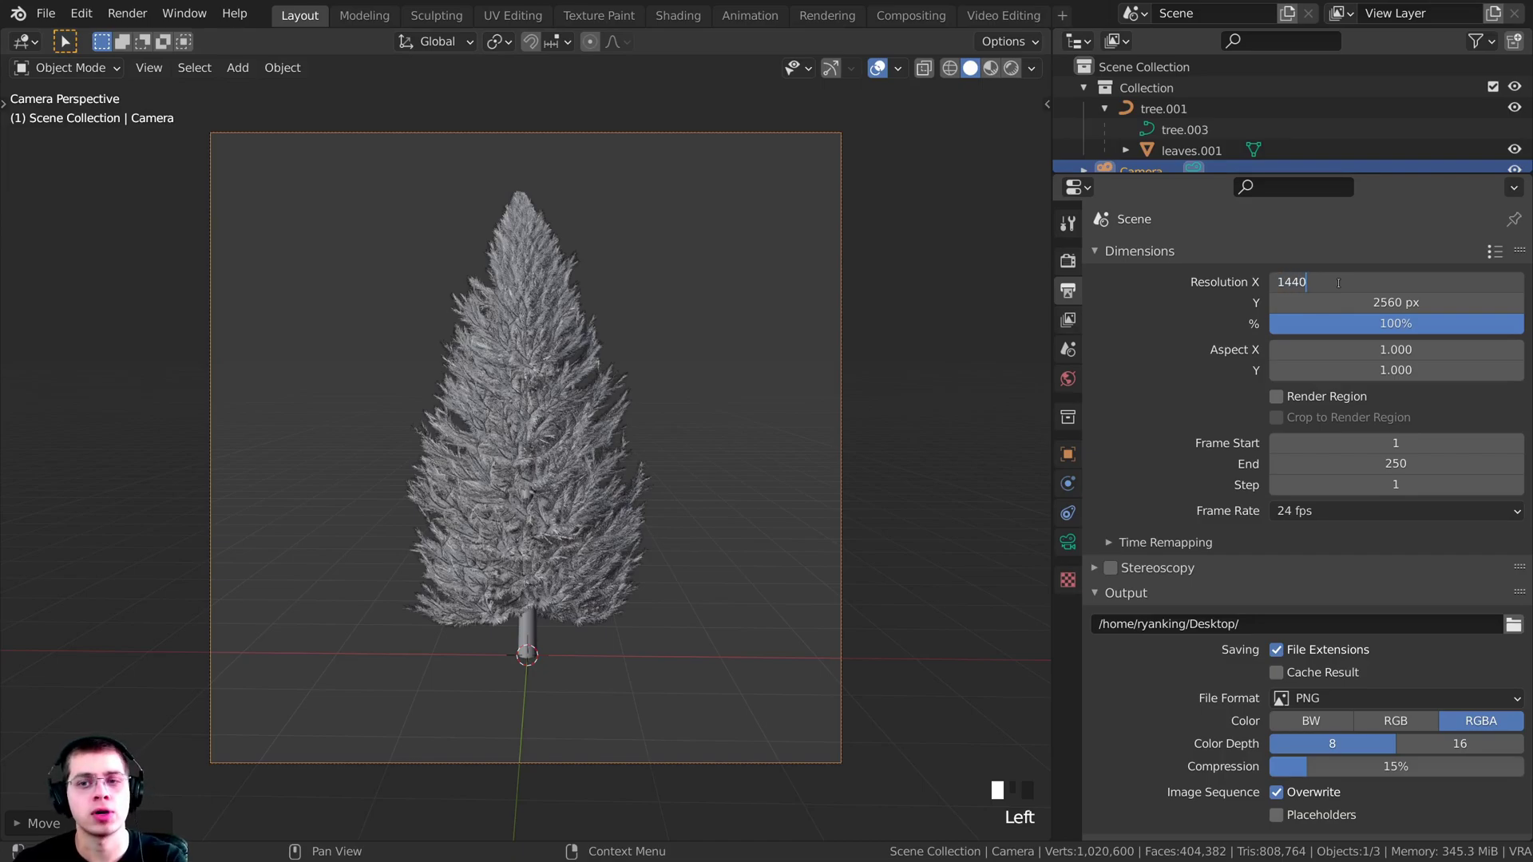
pyautogui.write('440')
pyautogui.press('Return')
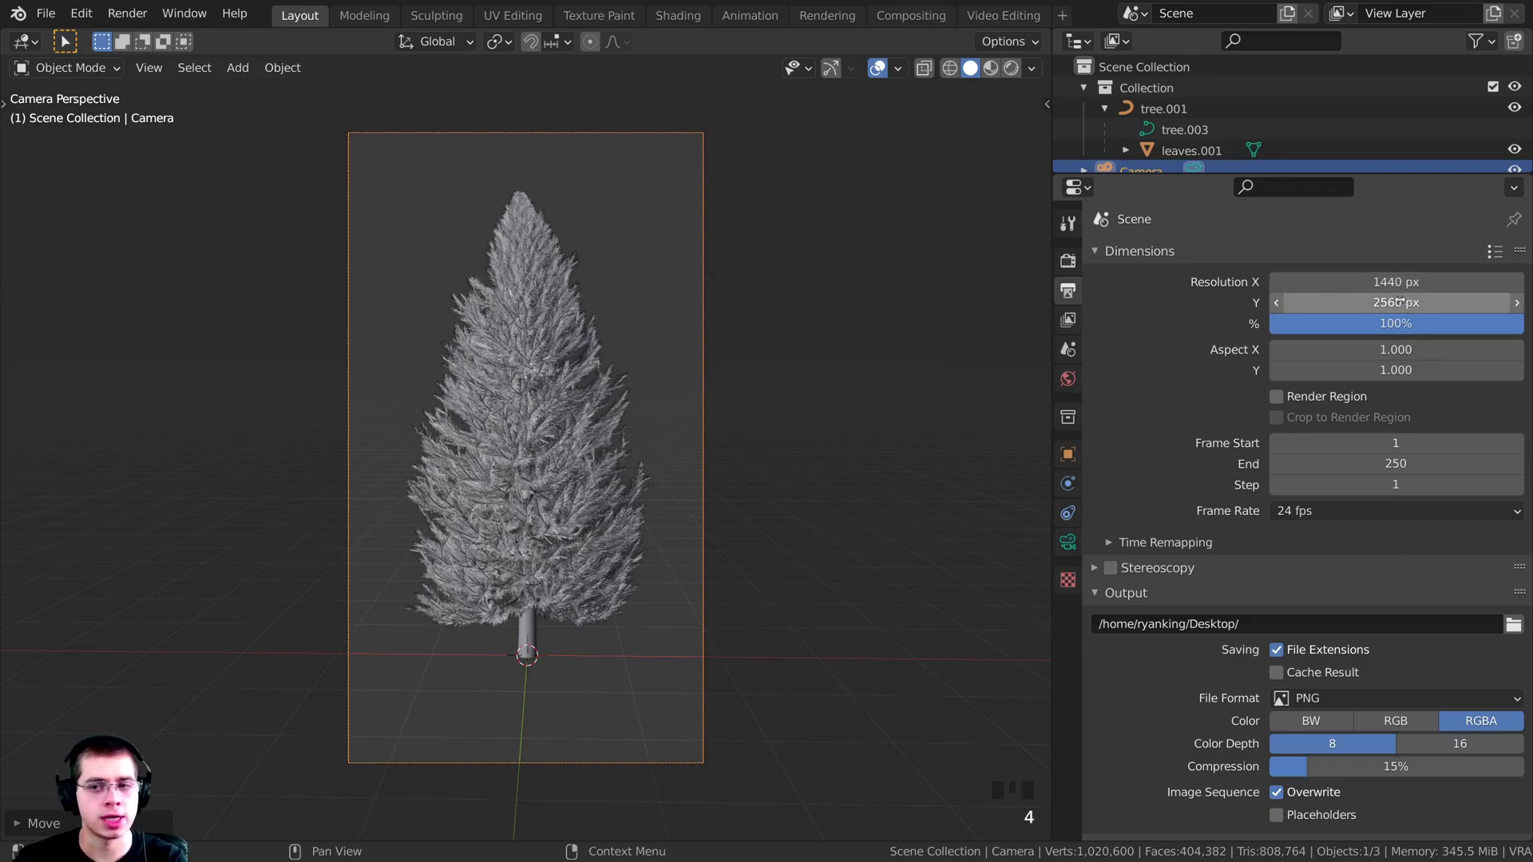
pyautogui.moveTo(1344, 312); pyautogui.dragTo(1221, 312)
pyautogui.rightClick(1221, 312)
pyautogui.moveTo(1317, 287); pyautogui.dragTo(1405, 287)
pyautogui.rightClick(1405, 287)
# - Move the camera so the whole tree, including its trunk, sits inside the portrait frame
pyautogui.keyDown('shift'); pyautogui.moveTo(729, 452); pyautogui.dragTo(777, 417, button='middle'); pyautogui.keyUp('shift')
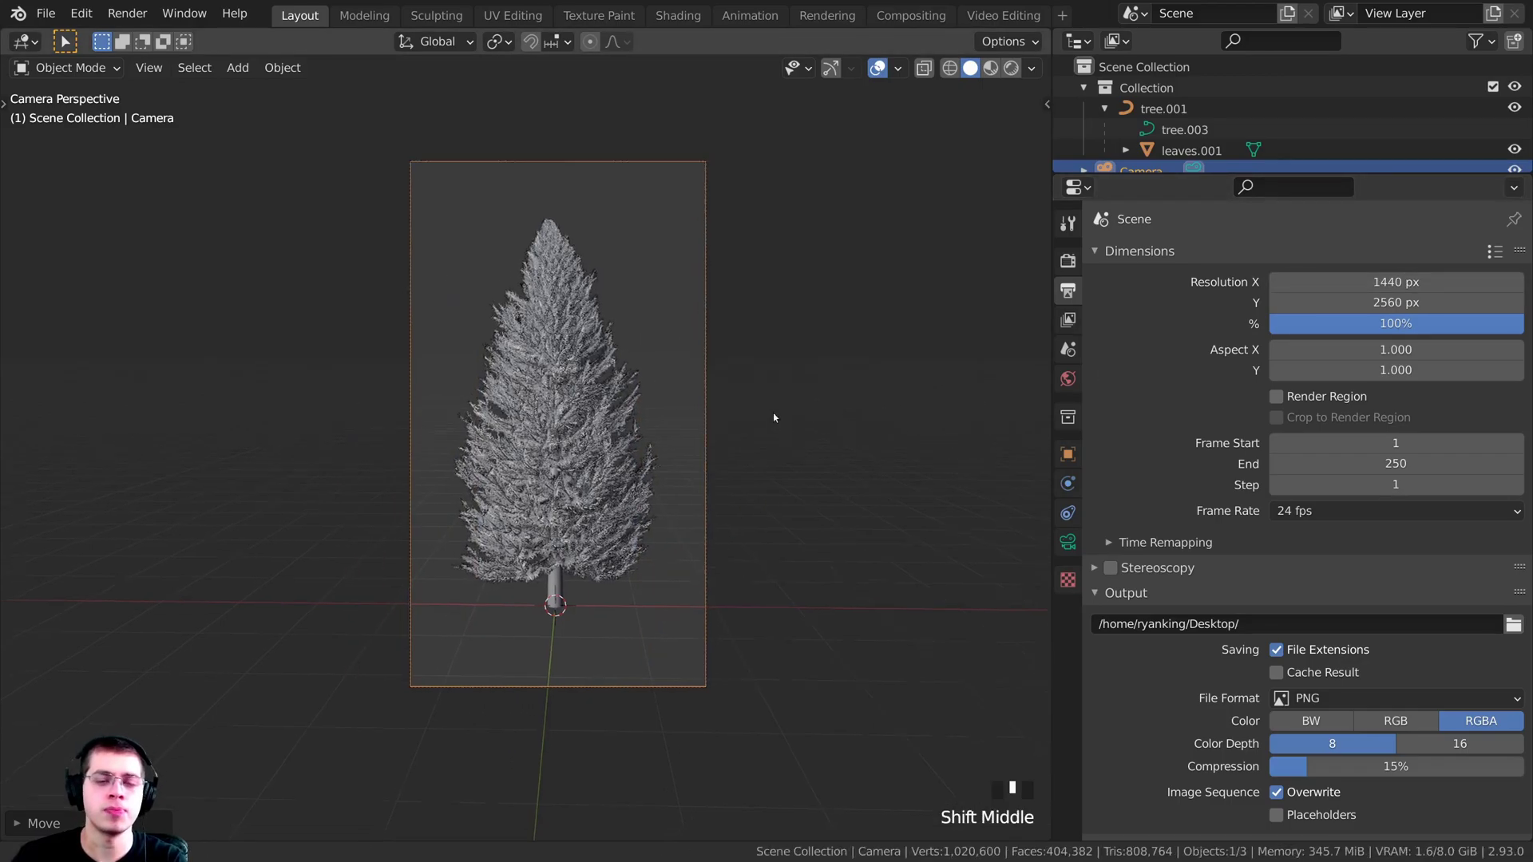
pyautogui.scroll(2, 767, 506)
pyautogui.press('g')
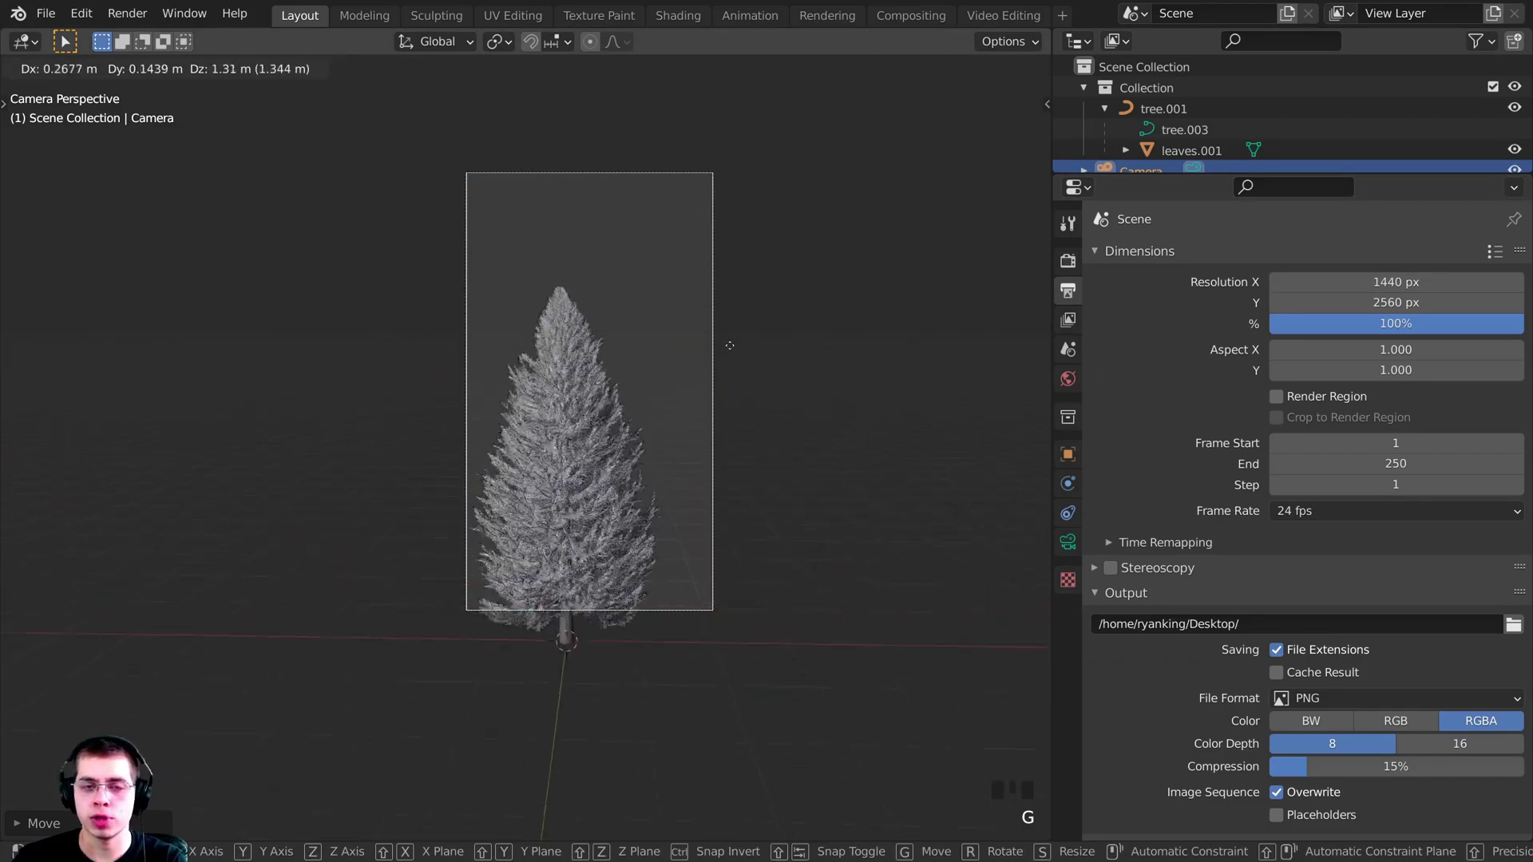
pyautogui.click(719, 447)
pyautogui.press('g')
pyautogui.click(712, 453)
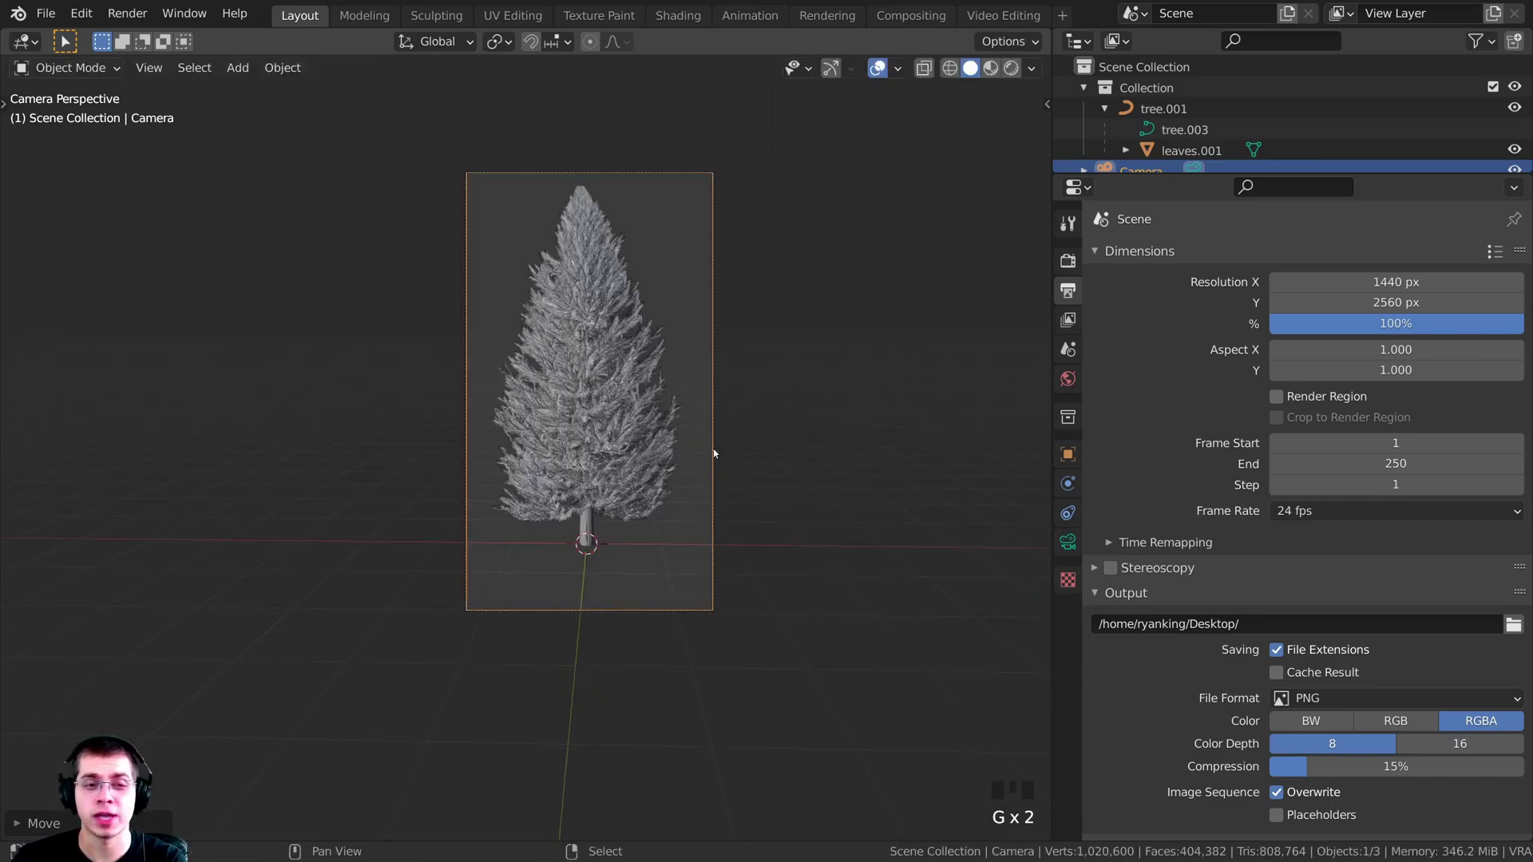
# - Adjust the camera's distance along its local Z axis and recentre the tree in the frame
pyautogui.scroll(3, 715, 479)
pyautogui.keyDown('shift'); pyautogui.moveTo(714, 479); pyautogui.dragTo(687, 591, button='middle'); pyautogui.keyUp('shift')
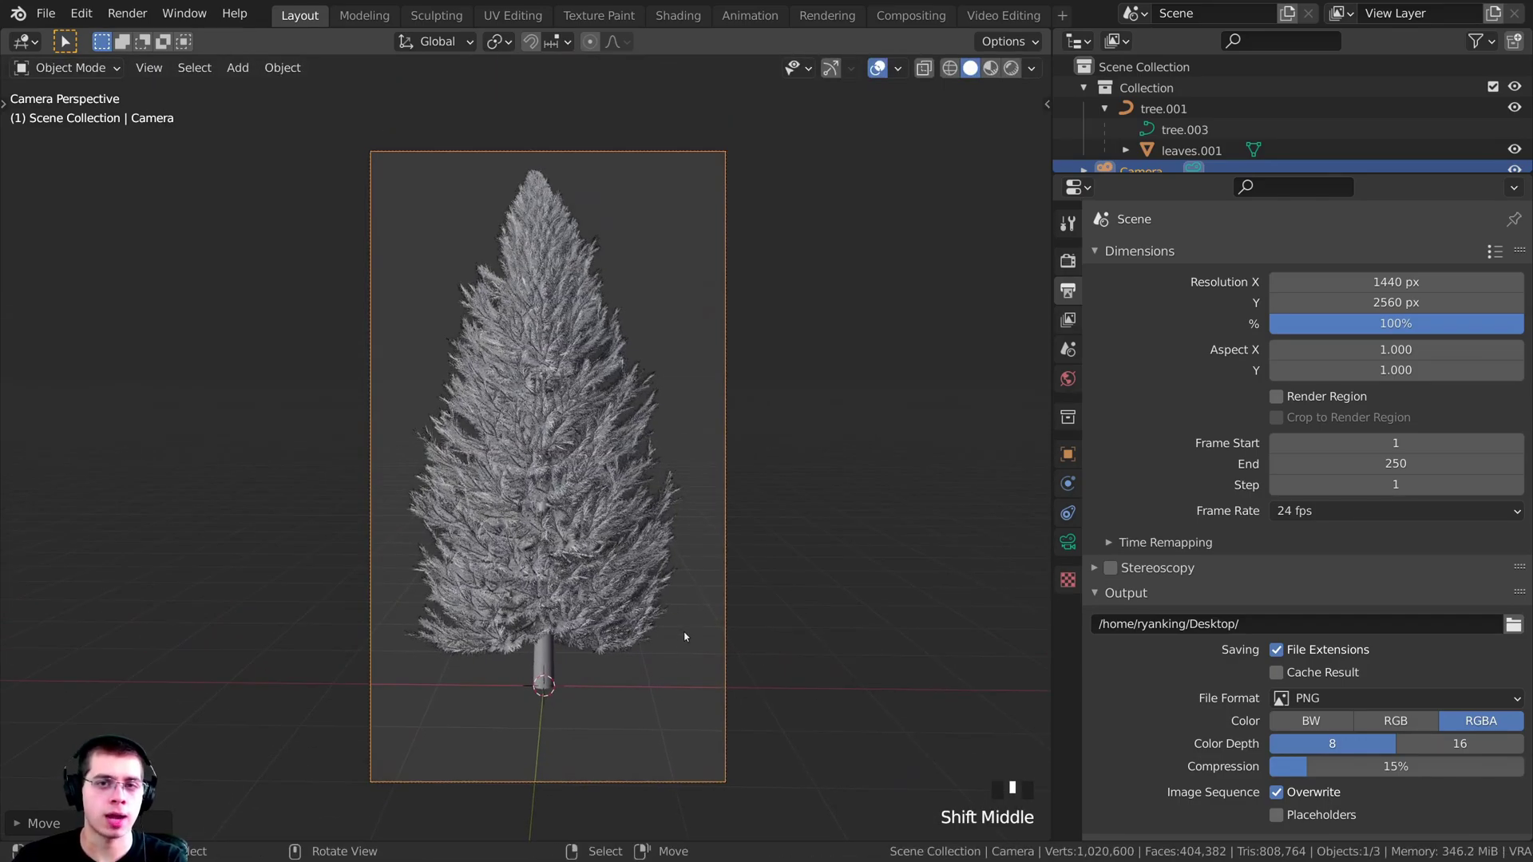
pyautogui.press('g')
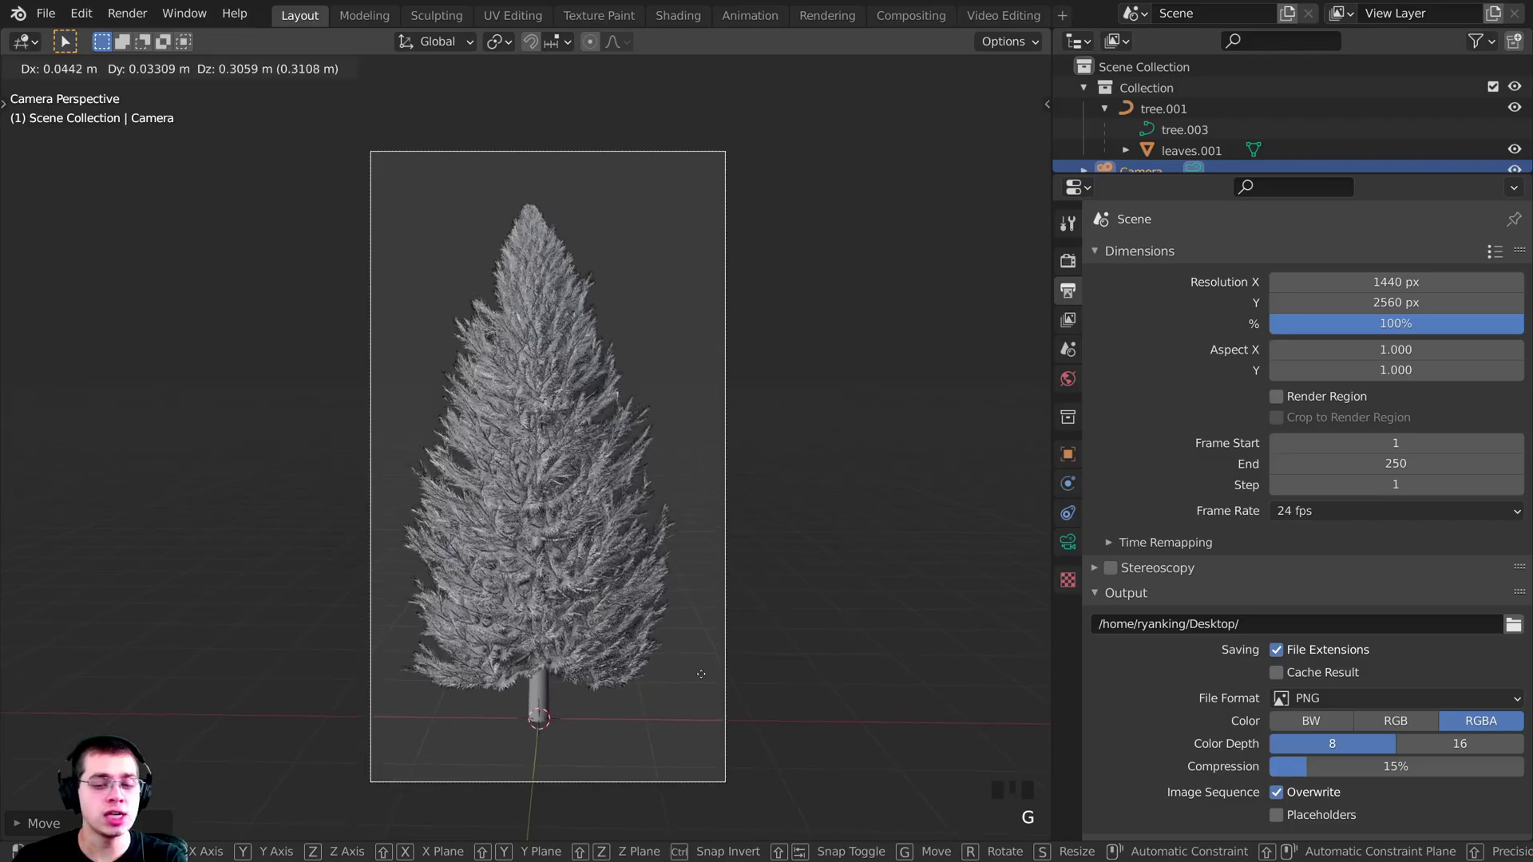
pyautogui.press('z')
pyautogui.press('z')
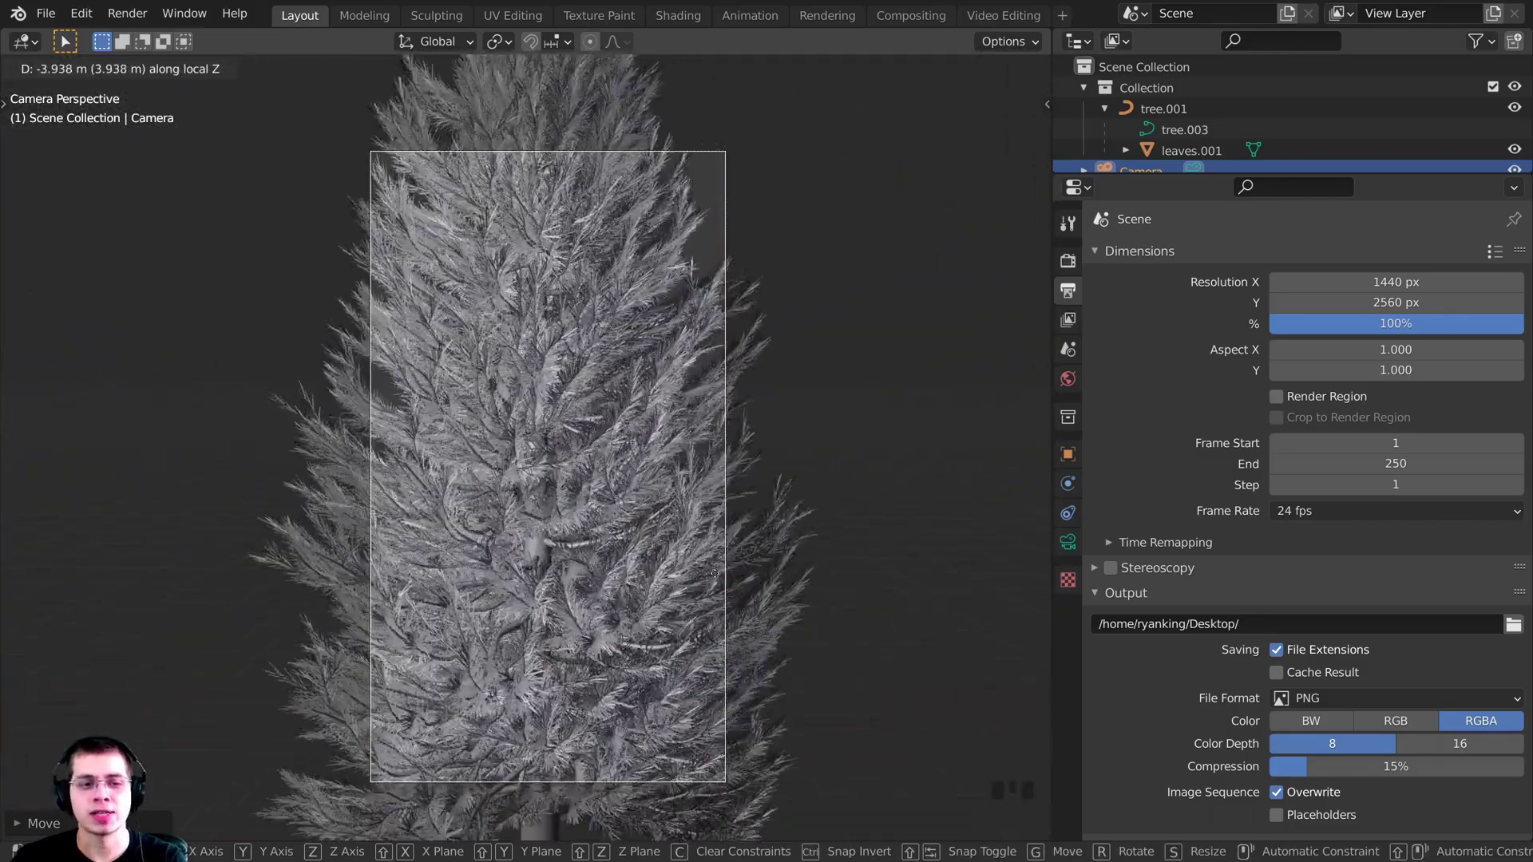
pyautogui.click(708, 661)
pyautogui.press('g')
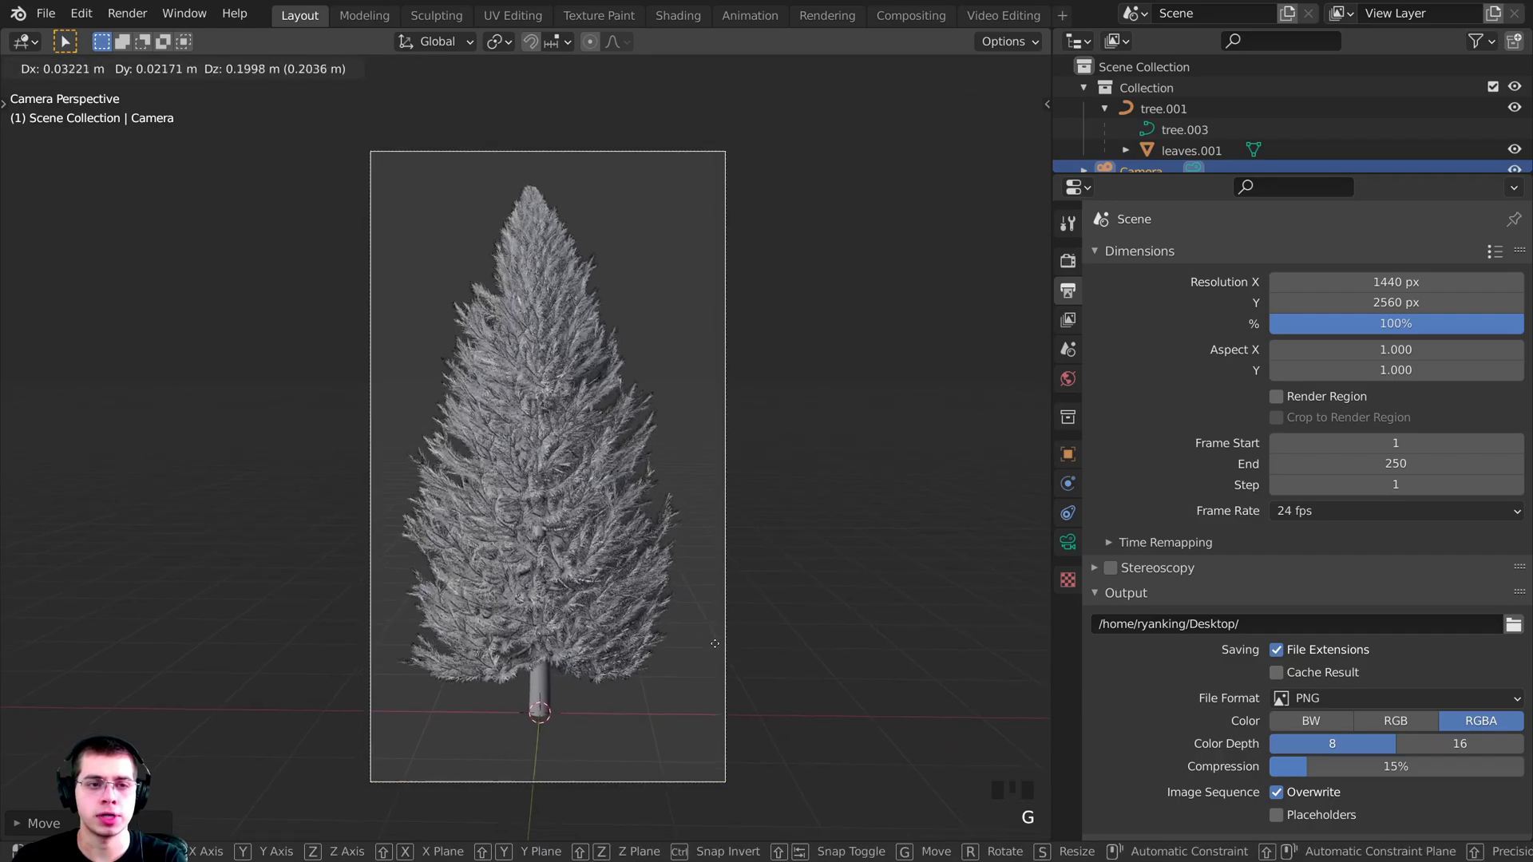
pyautogui.click(703, 633)
# - Refine the camera's distance in two local Z moves, with a small positional shift between them
pyautogui.press('g')
pyautogui.press('z')
pyautogui.press('z')
pyautogui.click(709, 666)
pyautogui.press('g')
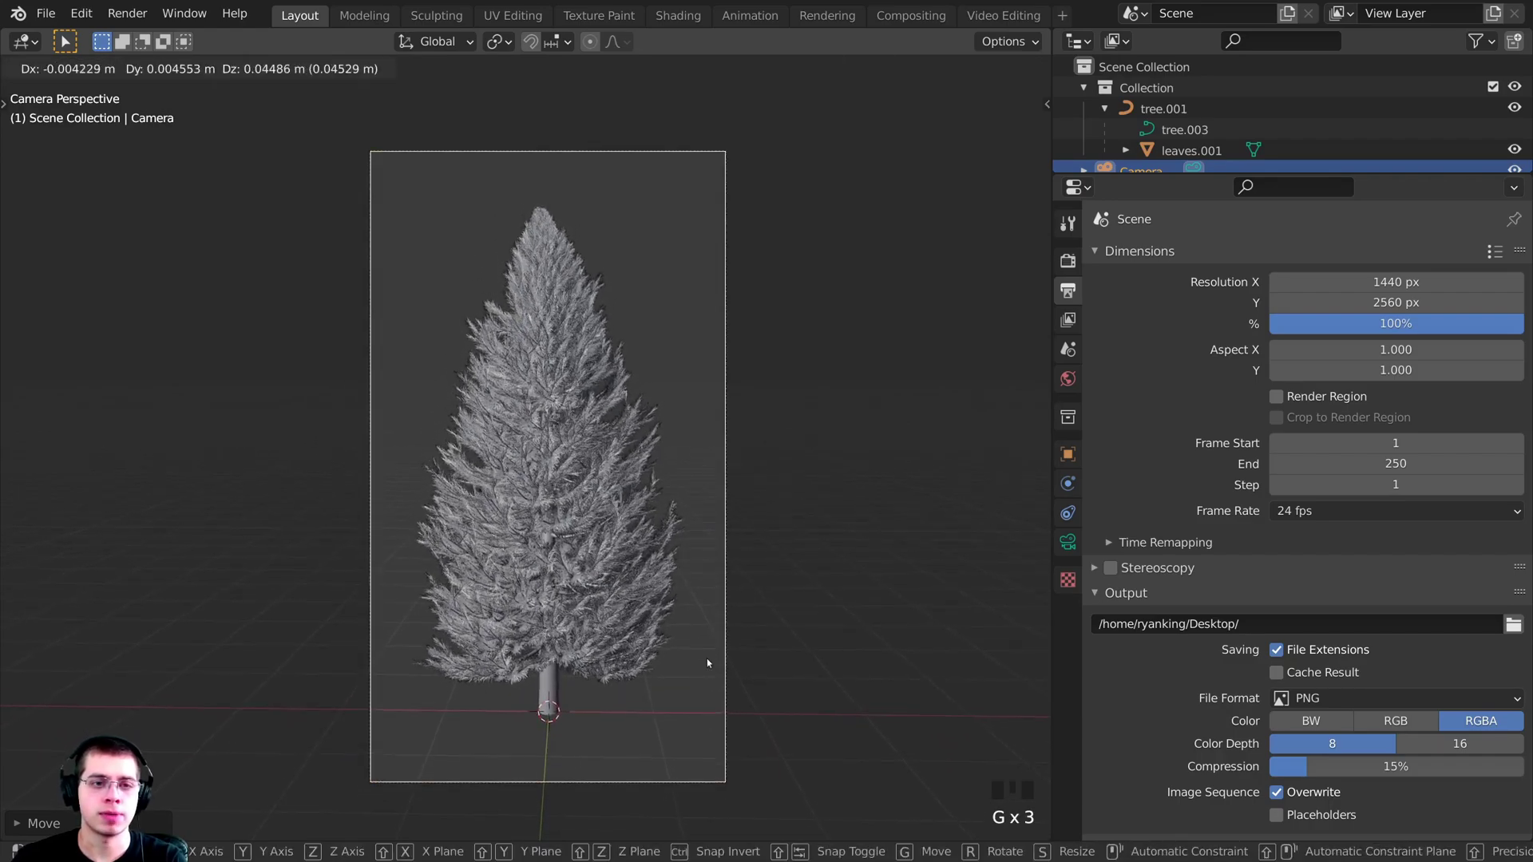
pyautogui.click(708, 662)
pyautogui.press('g')
# - Fine-tune the portrait framing with one more local Z camera move and a slight positional nudge
pyautogui.press('z')
pyautogui.press('z')
pyautogui.click(640, 349)
pyautogui.keyDown('shift'); pyautogui.moveTo(550, 752); pyautogui.dragTo(545, 629, button='middle'); pyautogui.keyUp('shift')
pyautogui.press('g')
pyautogui.press('z')
pyautogui.press('z')
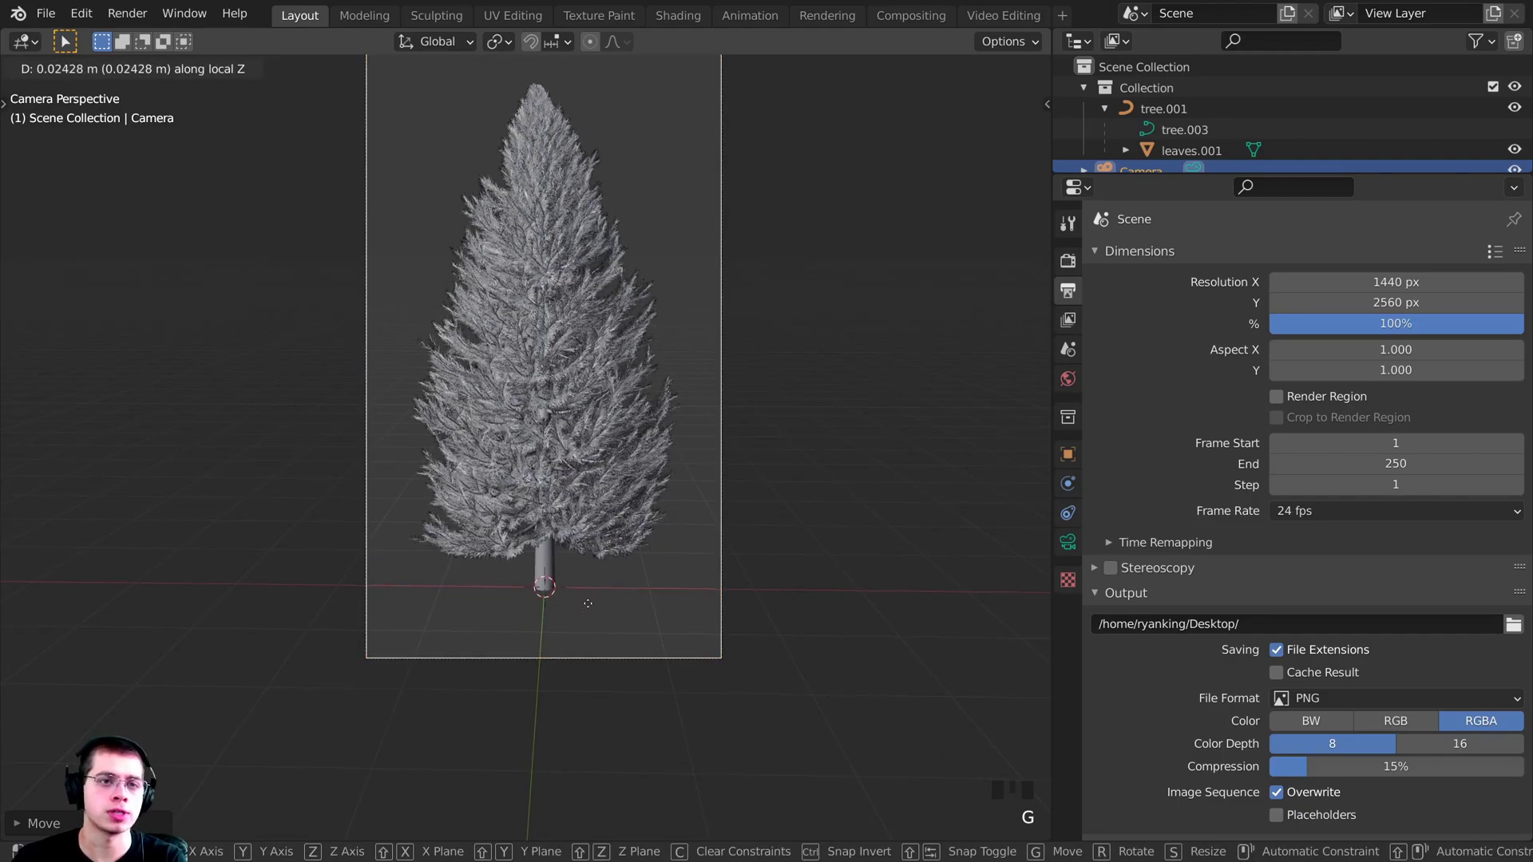
pyautogui.click(639, 420)
pyautogui.scroll(-3, 640, 414)
pyautogui.press('g')
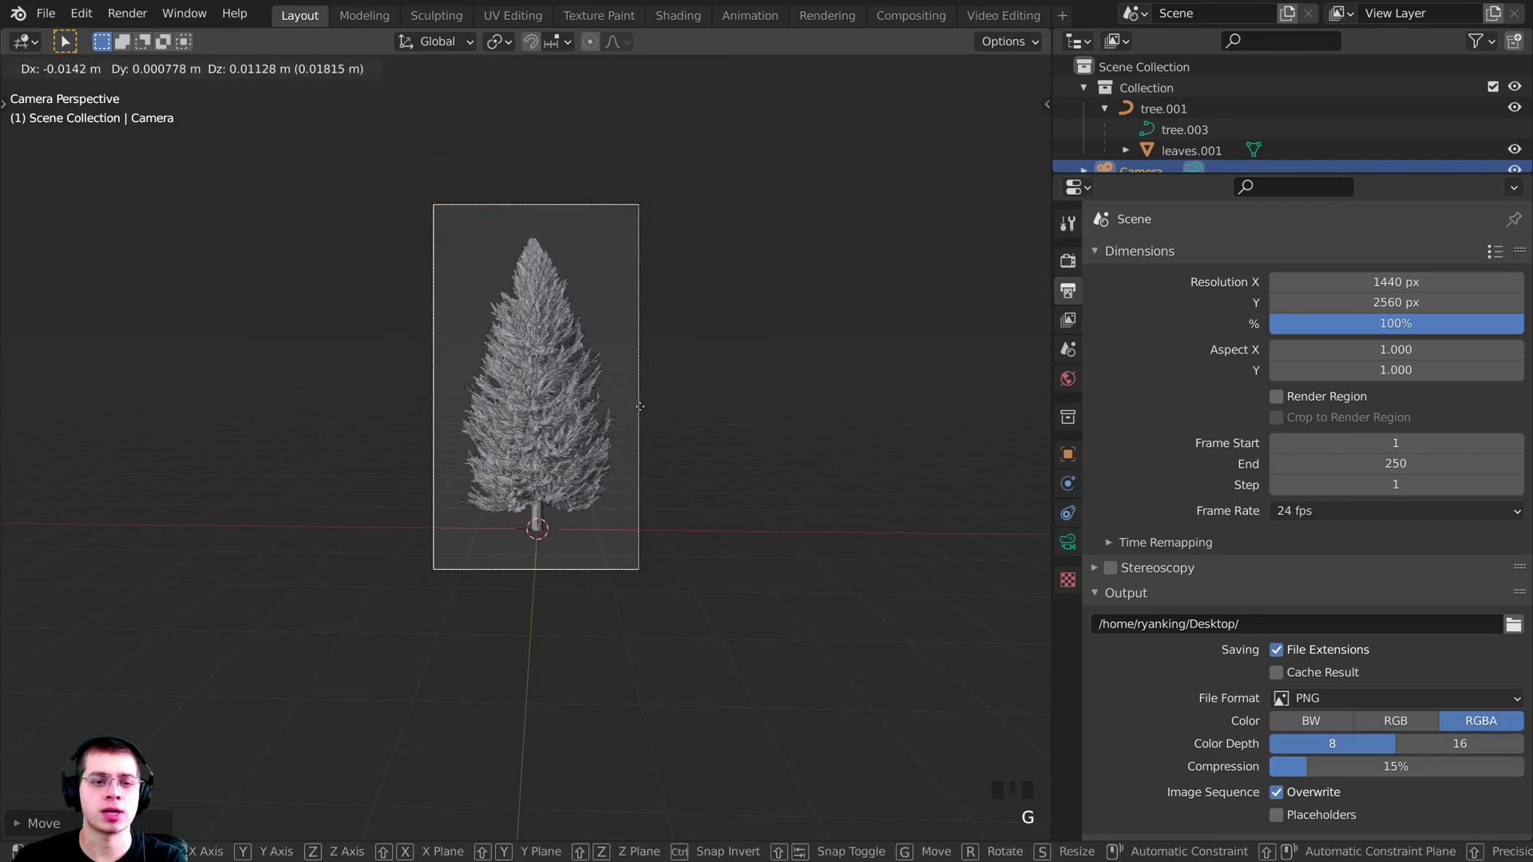
pyautogui.click(639, 394)
# - Set a render region enclosing the entire camera frame so only that area is rendered
pyautogui.keyDown('shift'); pyautogui.moveTo(644, 512); pyautogui.dragTo(655, 556, button='middle'); pyautogui.keyUp('shift')
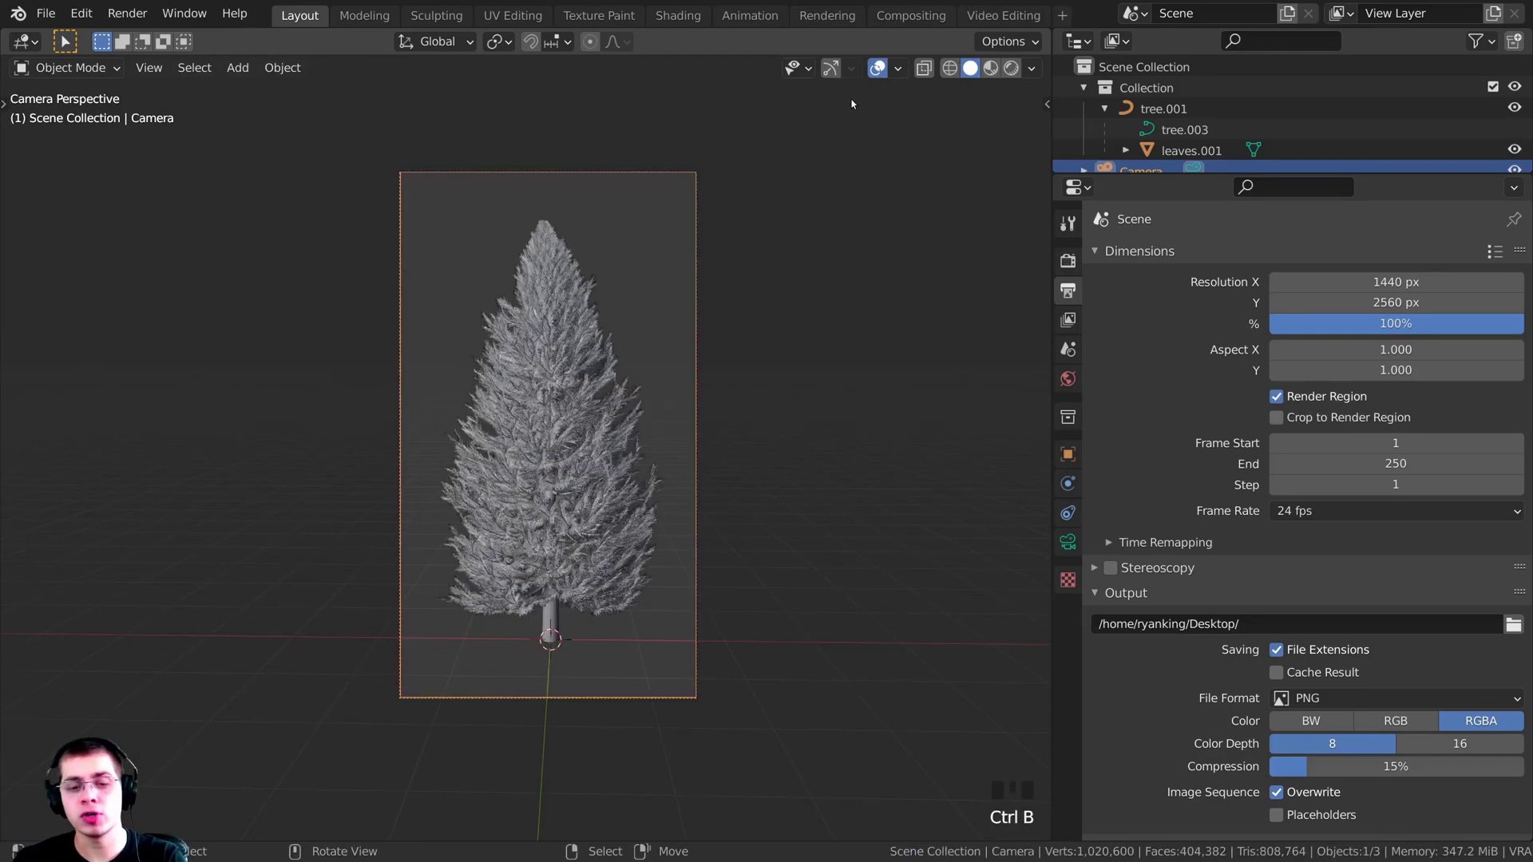
pyautogui.hotkey('ctrl', 'b')
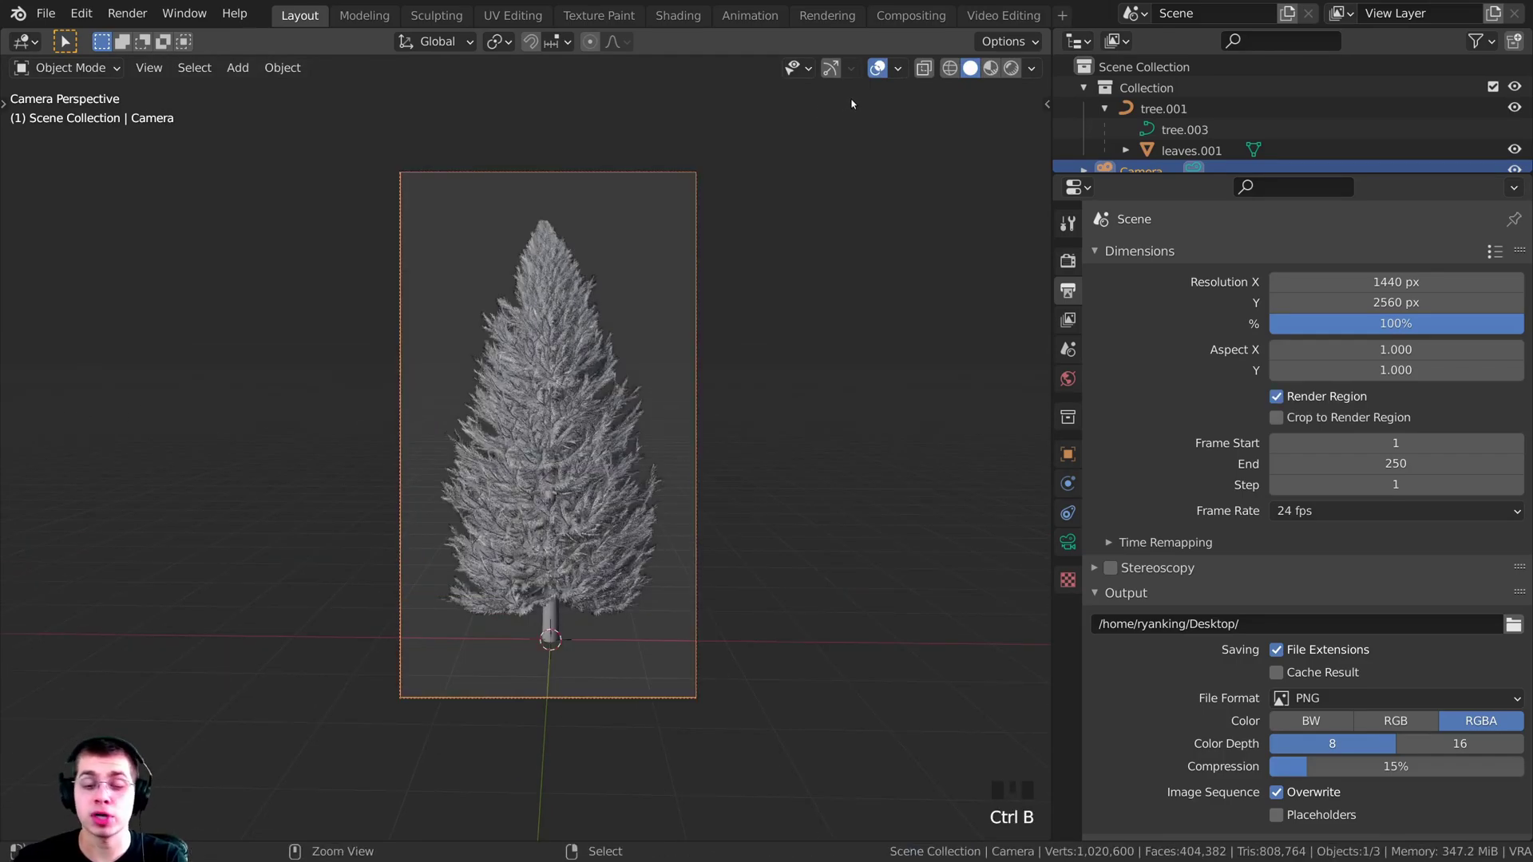
pyautogui.moveTo(851, 104); pyautogui.dragTo(250, 813)
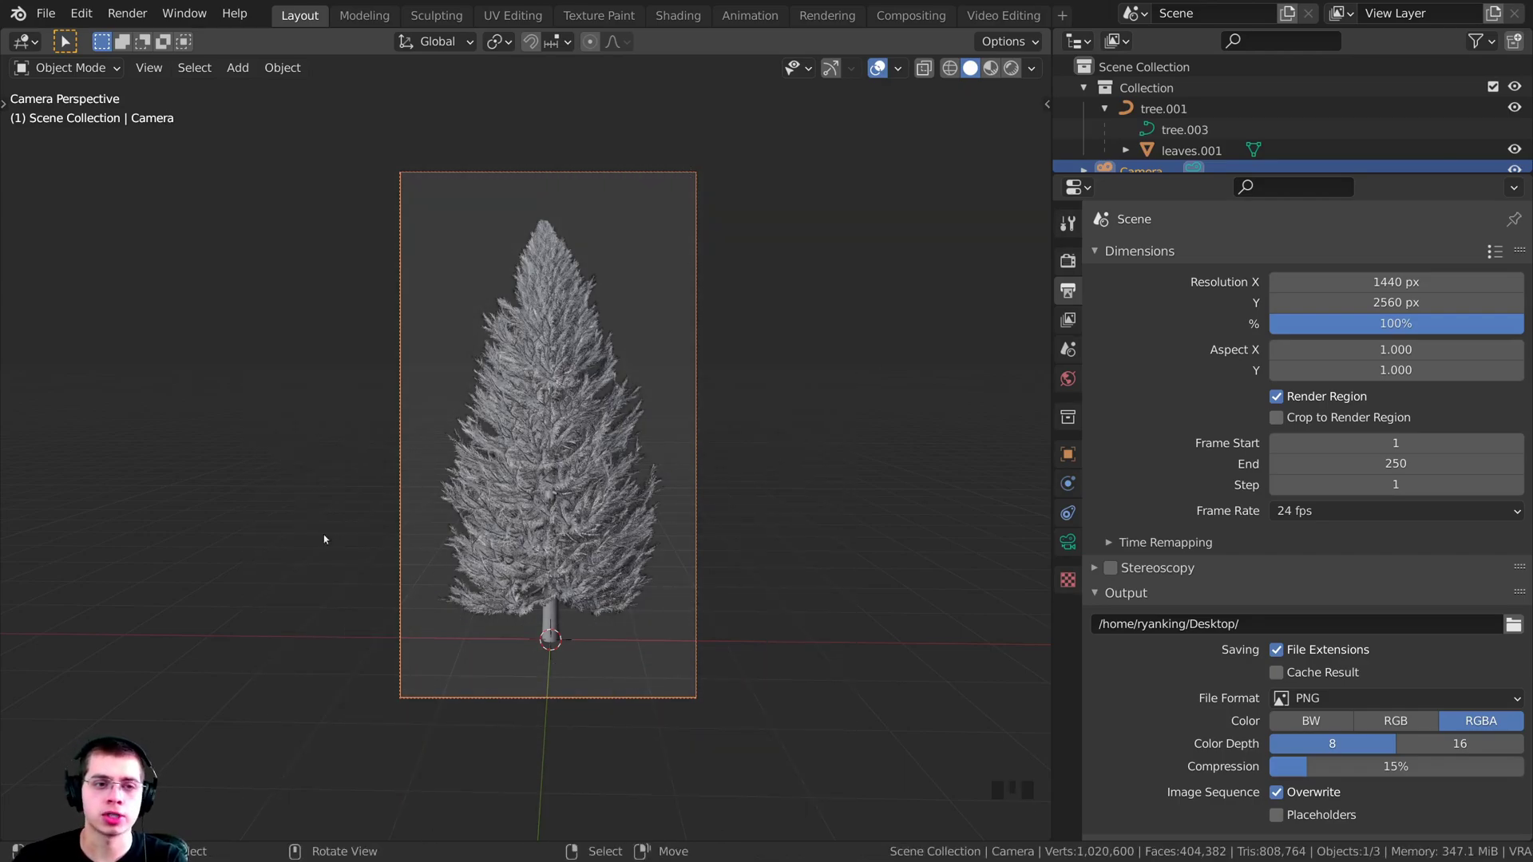
# - Preview the tree and HDRI background with rendered shading and examine the result inside the camera frame
pyautogui.keyDown('shift'); pyautogui.moveTo(791, 447); pyautogui.dragTo(811, 441, button='middle'); pyautogui.keyUp('shift')
pyautogui.scroll(-1, 745, 619)
pyautogui.press('z')
pyautogui.click(615, 233)
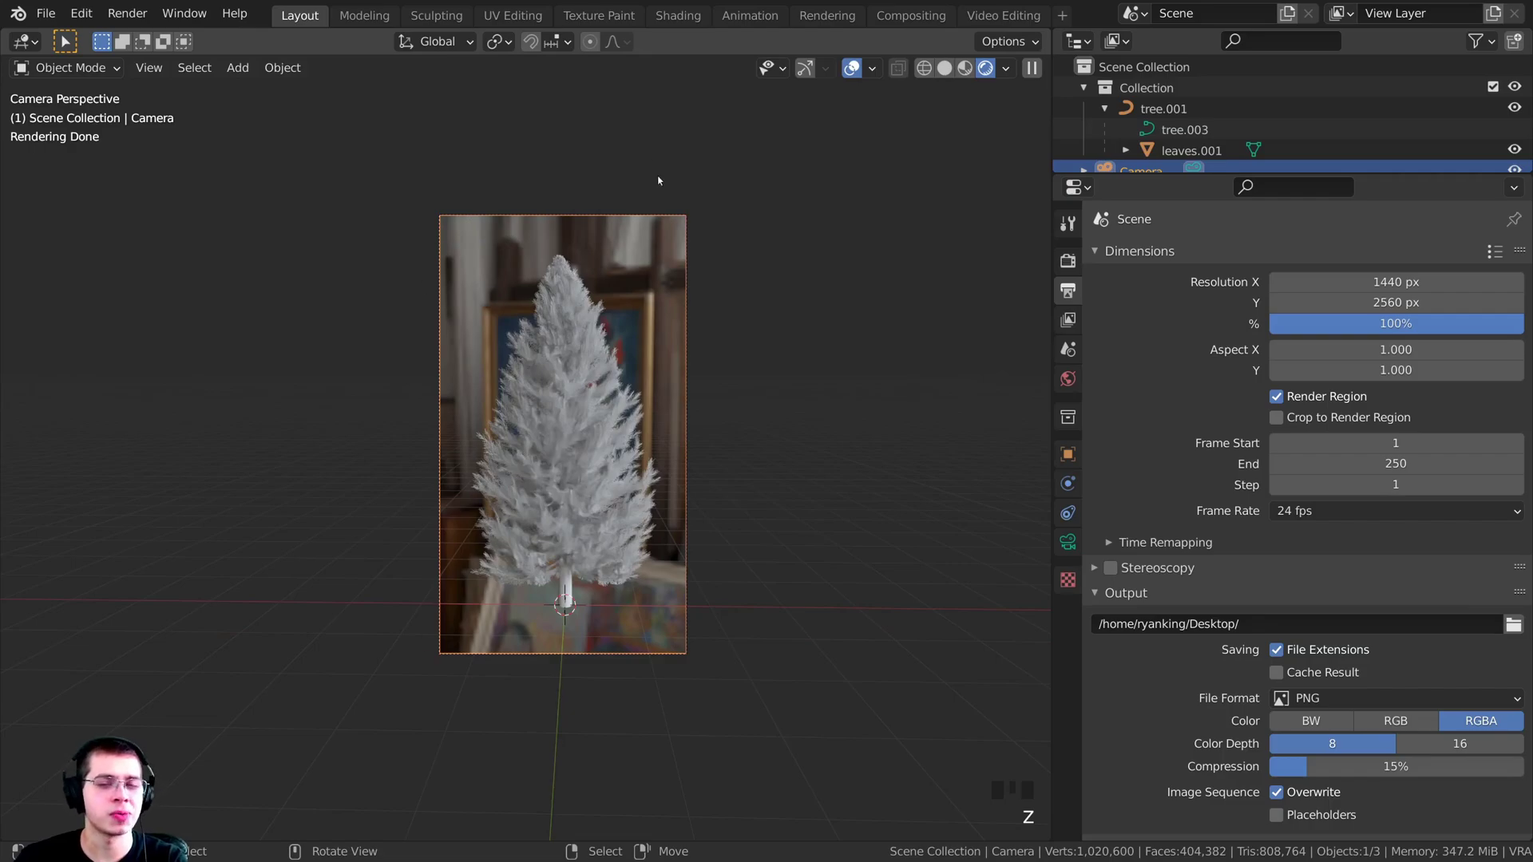
pyautogui.keyDown('shift'); pyautogui.moveTo(789, 281); pyautogui.dragTo(806, 292, button='middle'); pyautogui.keyUp('shift')
pyautogui.scroll(1, 697, 304)
pyautogui.press('z')
pyautogui.press('z')
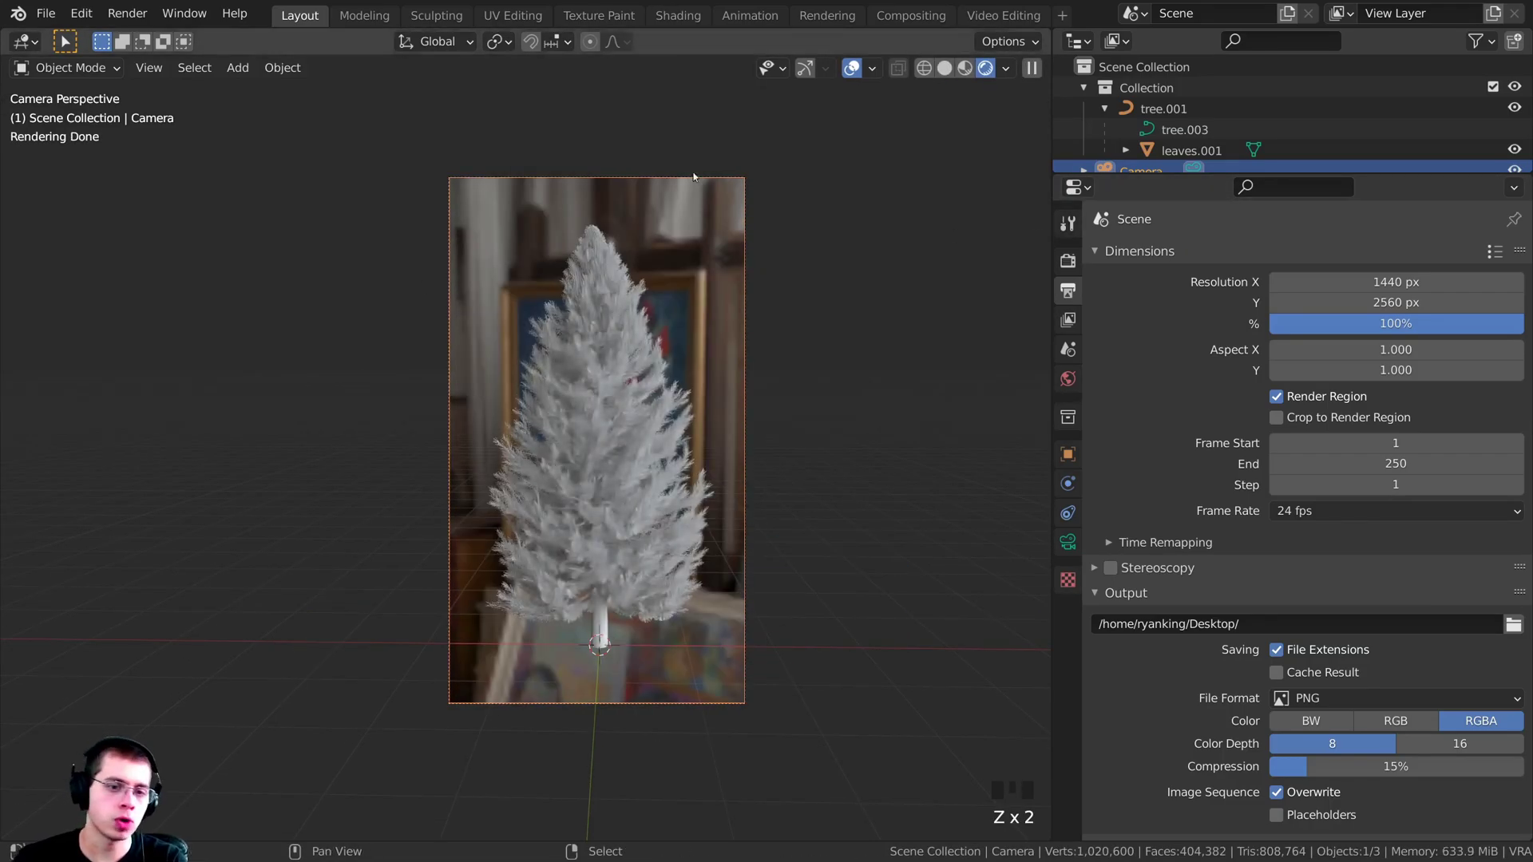
pyautogui.keyDown('shift'); pyautogui.moveTo(420, 255); pyautogui.dragTo(401, 254, button='middle'); pyautogui.keyUp('shift')
pyautogui.scroll(2, 402, 254)
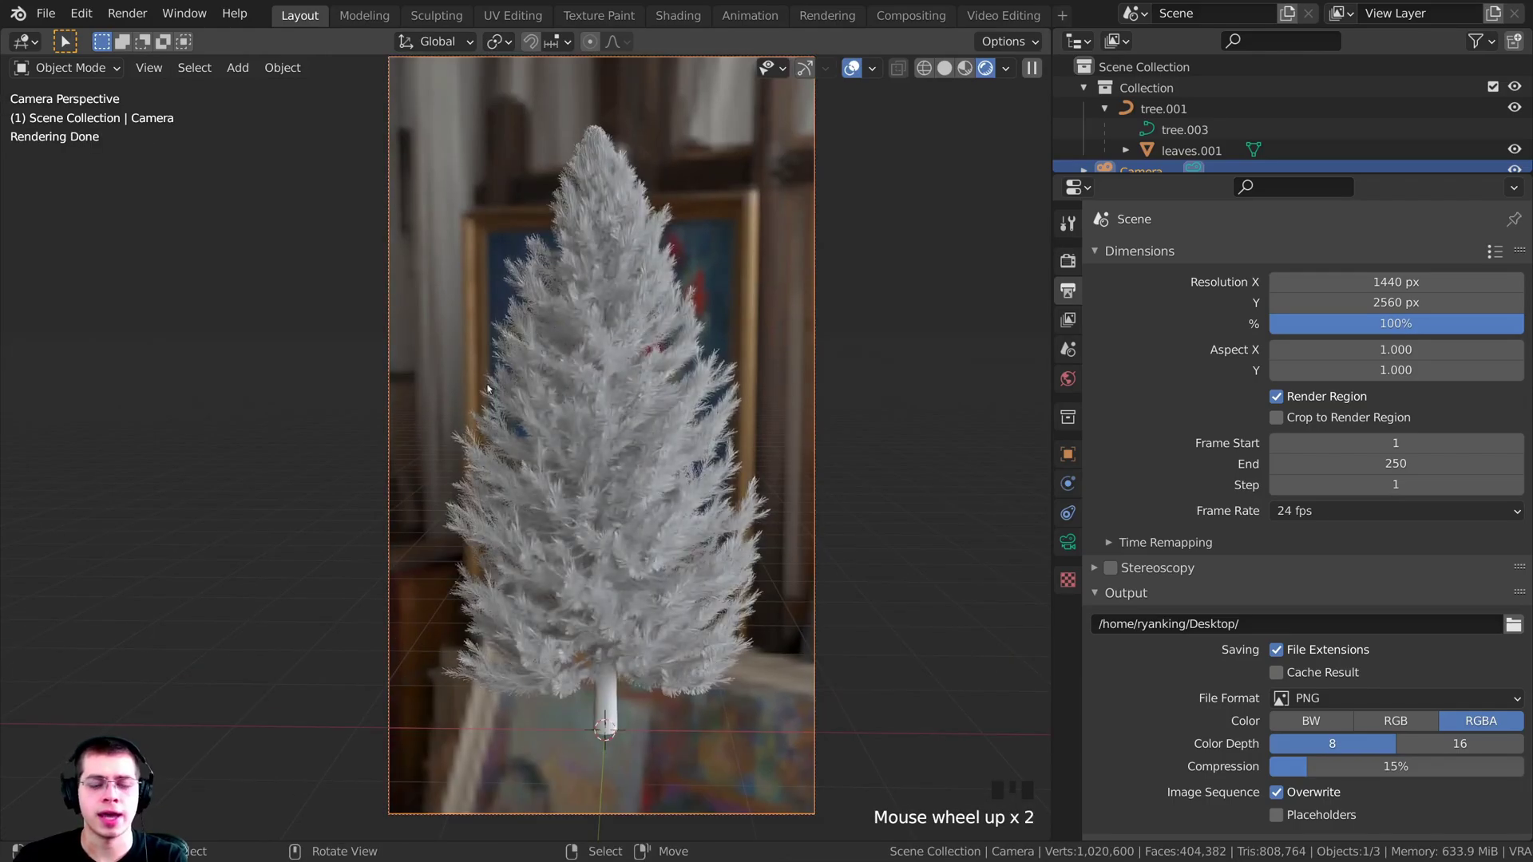
pyautogui.scroll(-1, 661, 242)
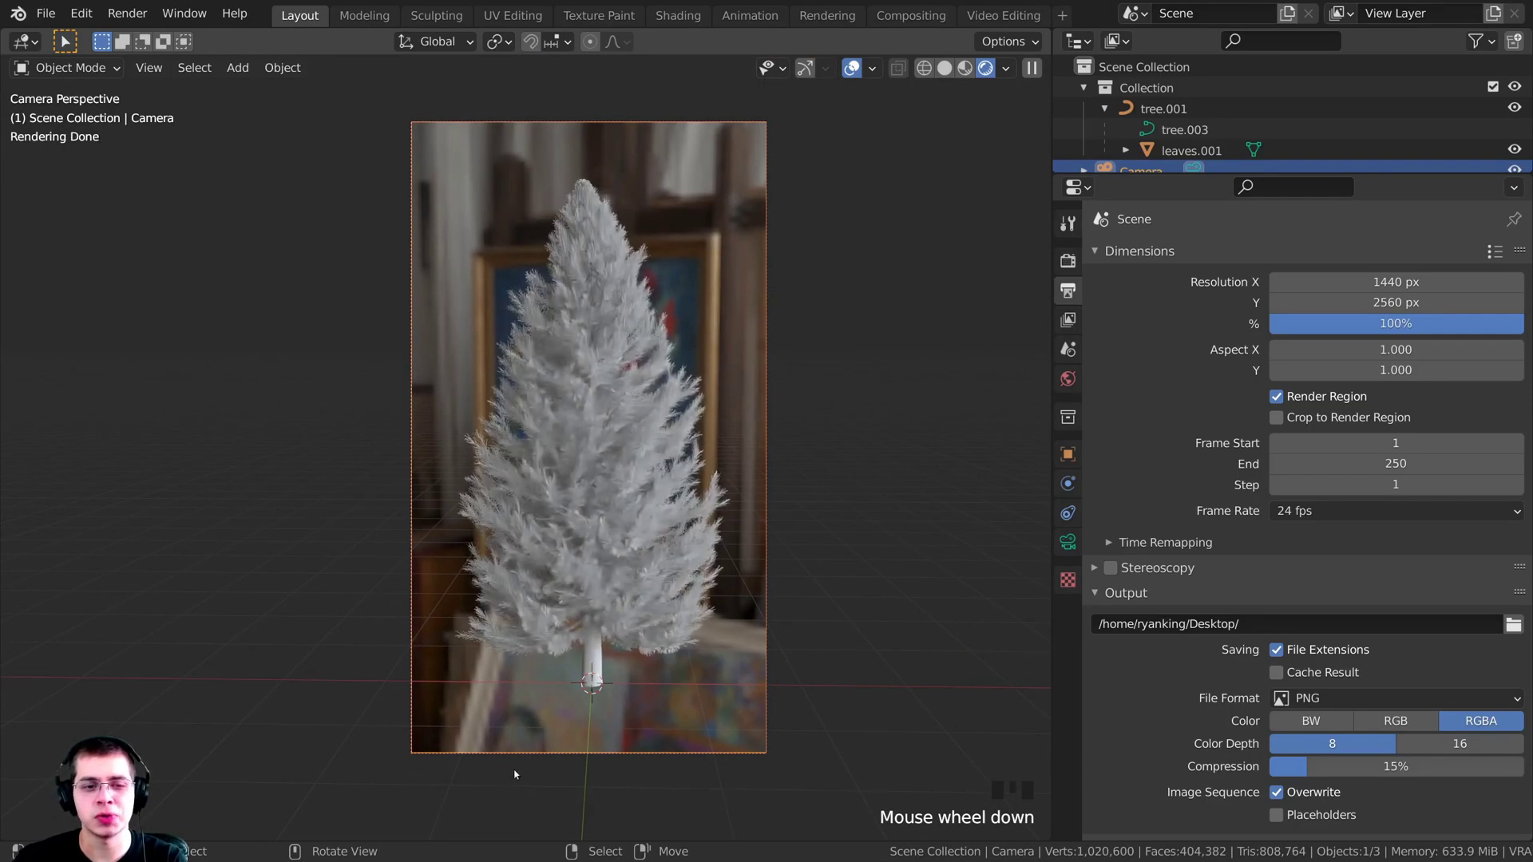
# - Return the viewport to solid shading and widen it by narrowing the properties area
pyautogui.scroll(-1, 515, 775)
pyautogui.keyDown('shift'); pyautogui.moveTo(844, 560); pyautogui.dragTo(832, 563, button='middle'); pyautogui.keyUp('shift')
pyautogui.click(945, 69)
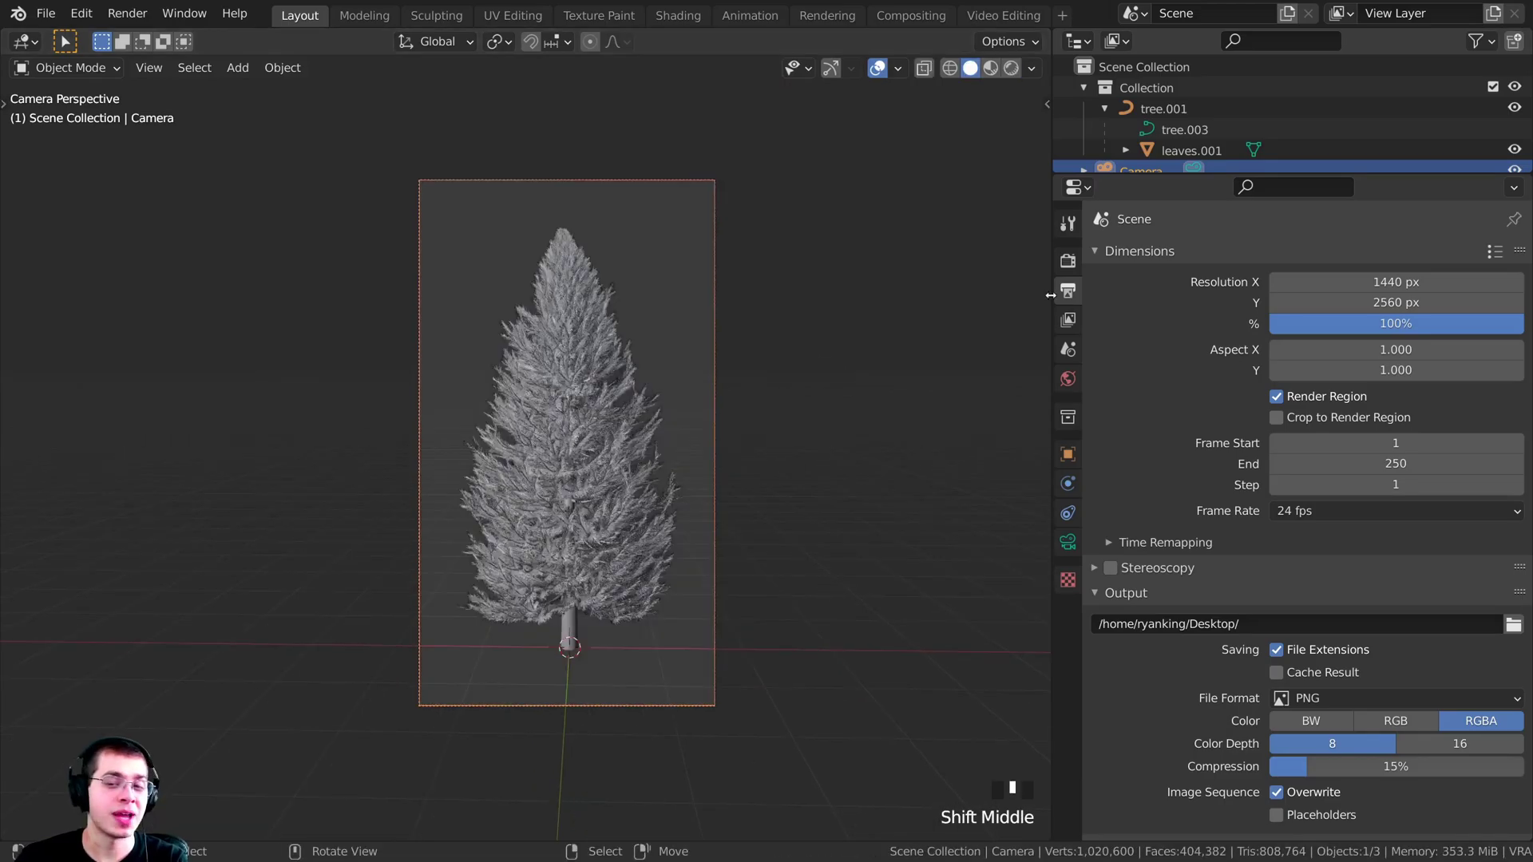
pyautogui.moveTo(1051, 296); pyautogui.dragTo(1243, 297)
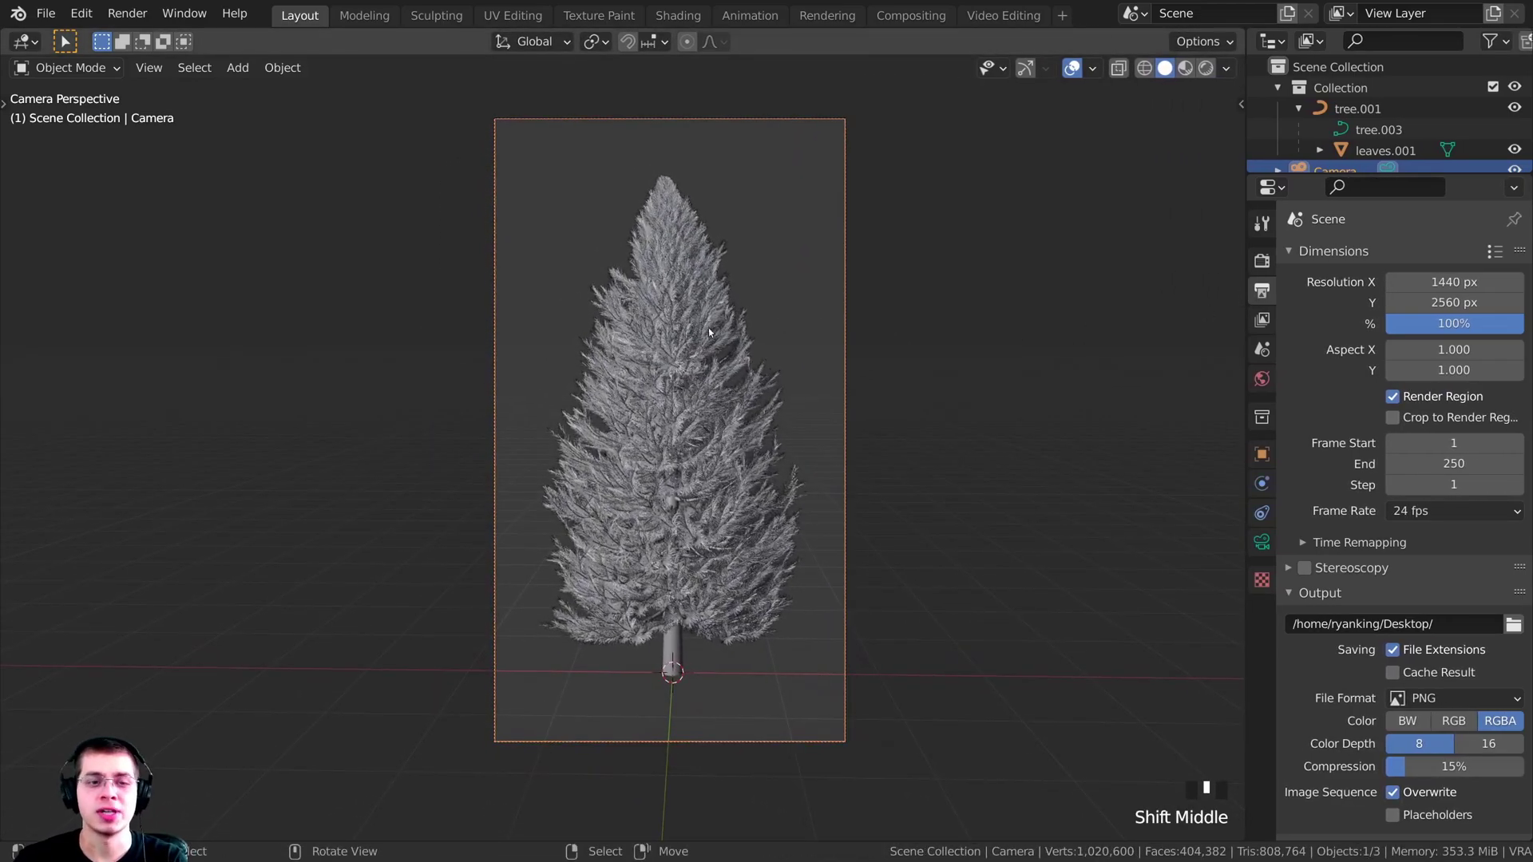
# - Select the tree's needles object, using cancelled trial moves to check which part is selected
pyautogui.rightClick(724, 299)
pyautogui.scroll(3, 629, 375)
pyautogui.keyDown('shift'); pyautogui.moveTo(723, 301); pyautogui.dragTo(689, 368, button='middle'); pyautogui.keyUp('shift')
pyautogui.press('g')
pyautogui.rightClick(552, 439)
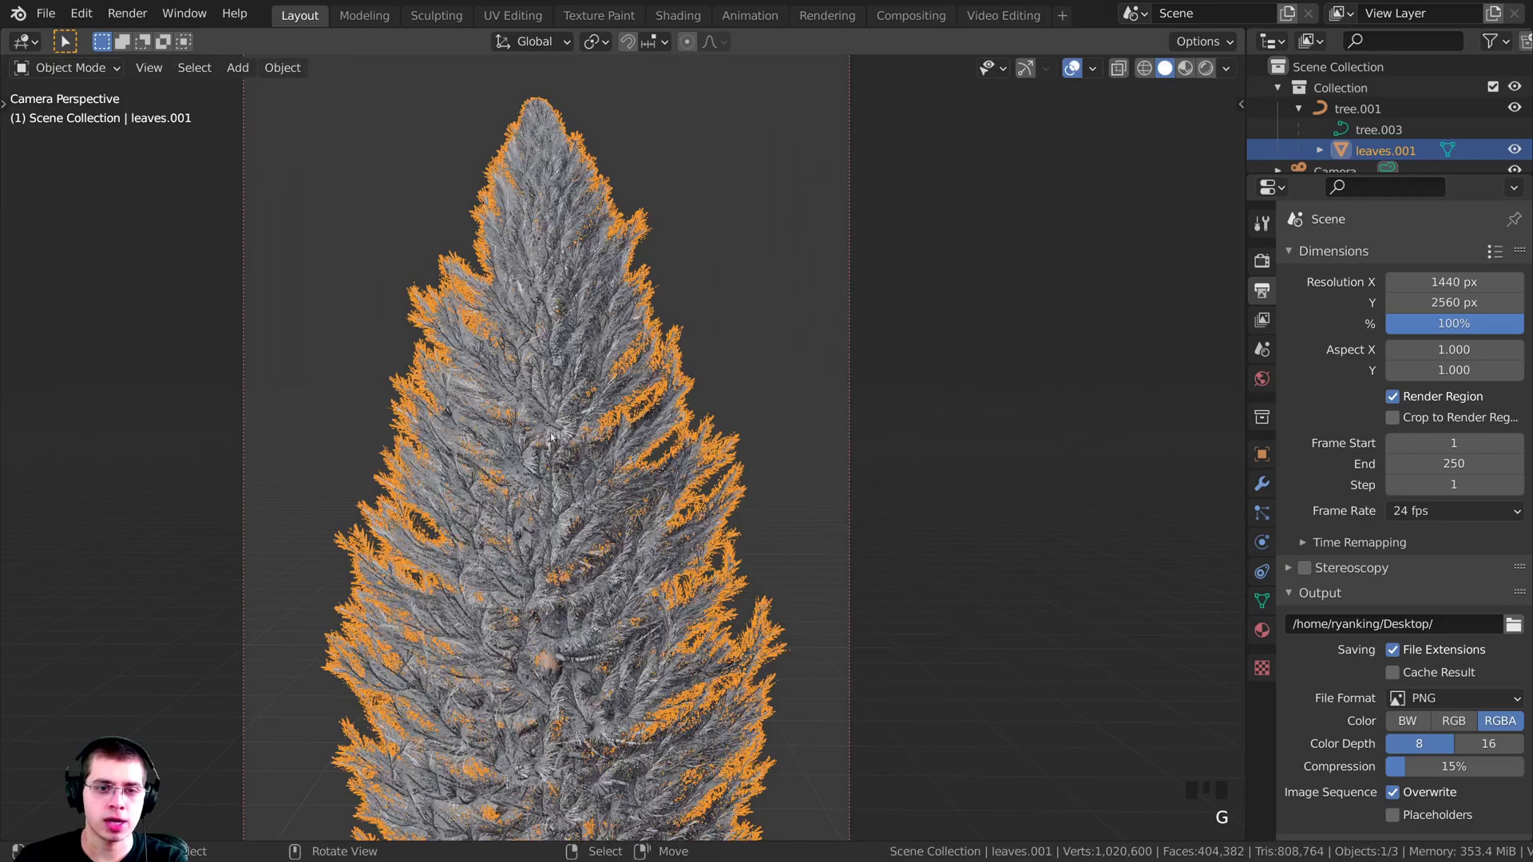
pyautogui.press('g')
pyautogui.rightClick(689, 385)
pyautogui.scroll(-2, 687, 383)
pyautogui.keyDown('shift'); pyautogui.moveTo(680, 338); pyautogui.dragTo(676, 229, button='middle'); pyautogui.keyUp('shift')
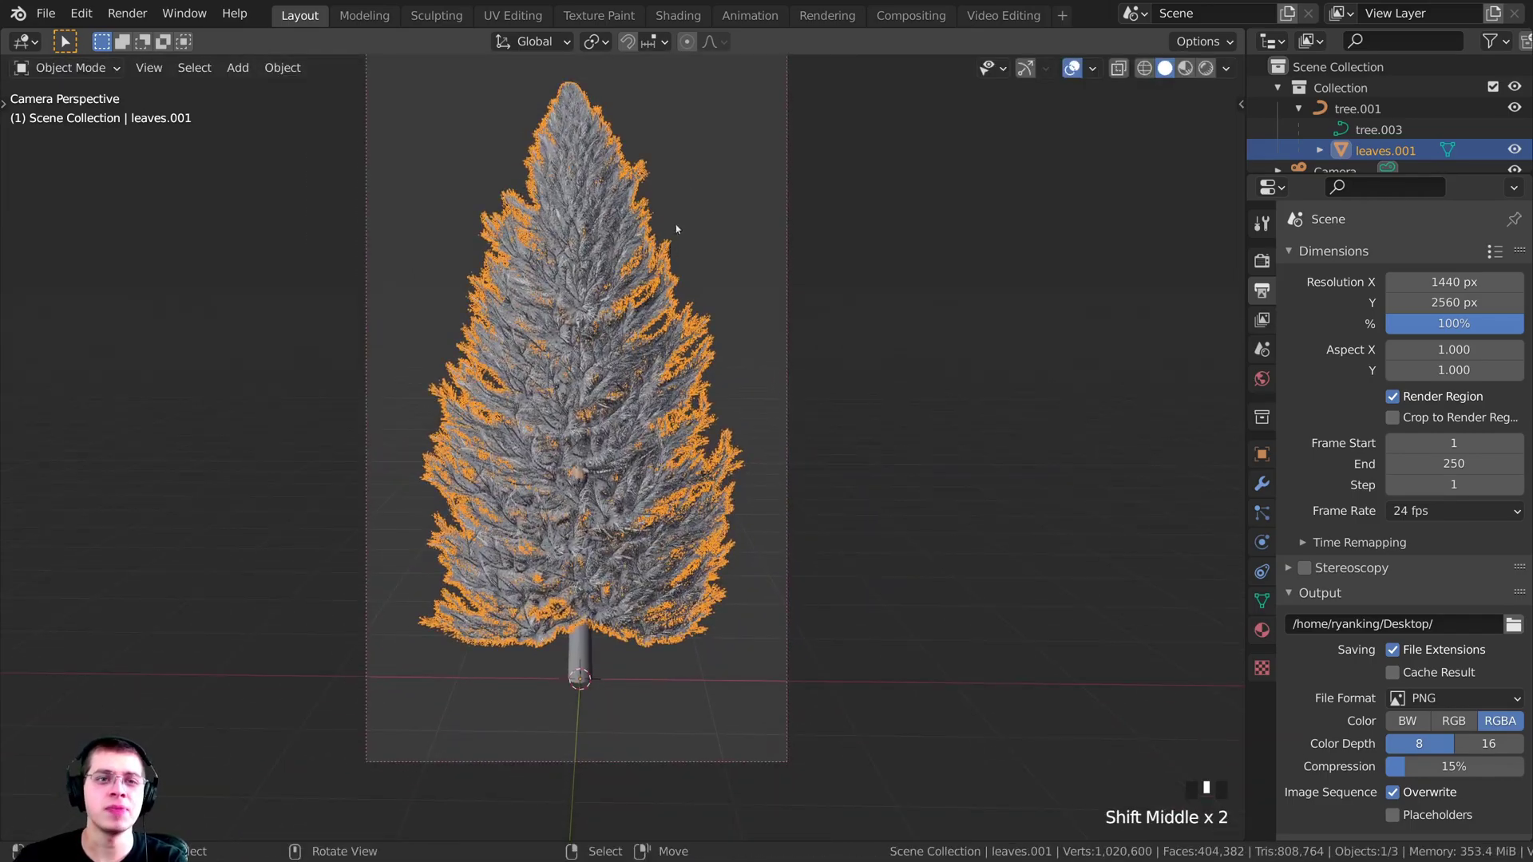
# - In the Shading workspace, create a new material for the needles and name it Needles
pyautogui.click(677, 16)
pyautogui.keyDown('shift'); pyautogui.moveTo(468, 143); pyautogui.dragTo(321, 515, button='middle'); pyautogui.keyUp('shift')
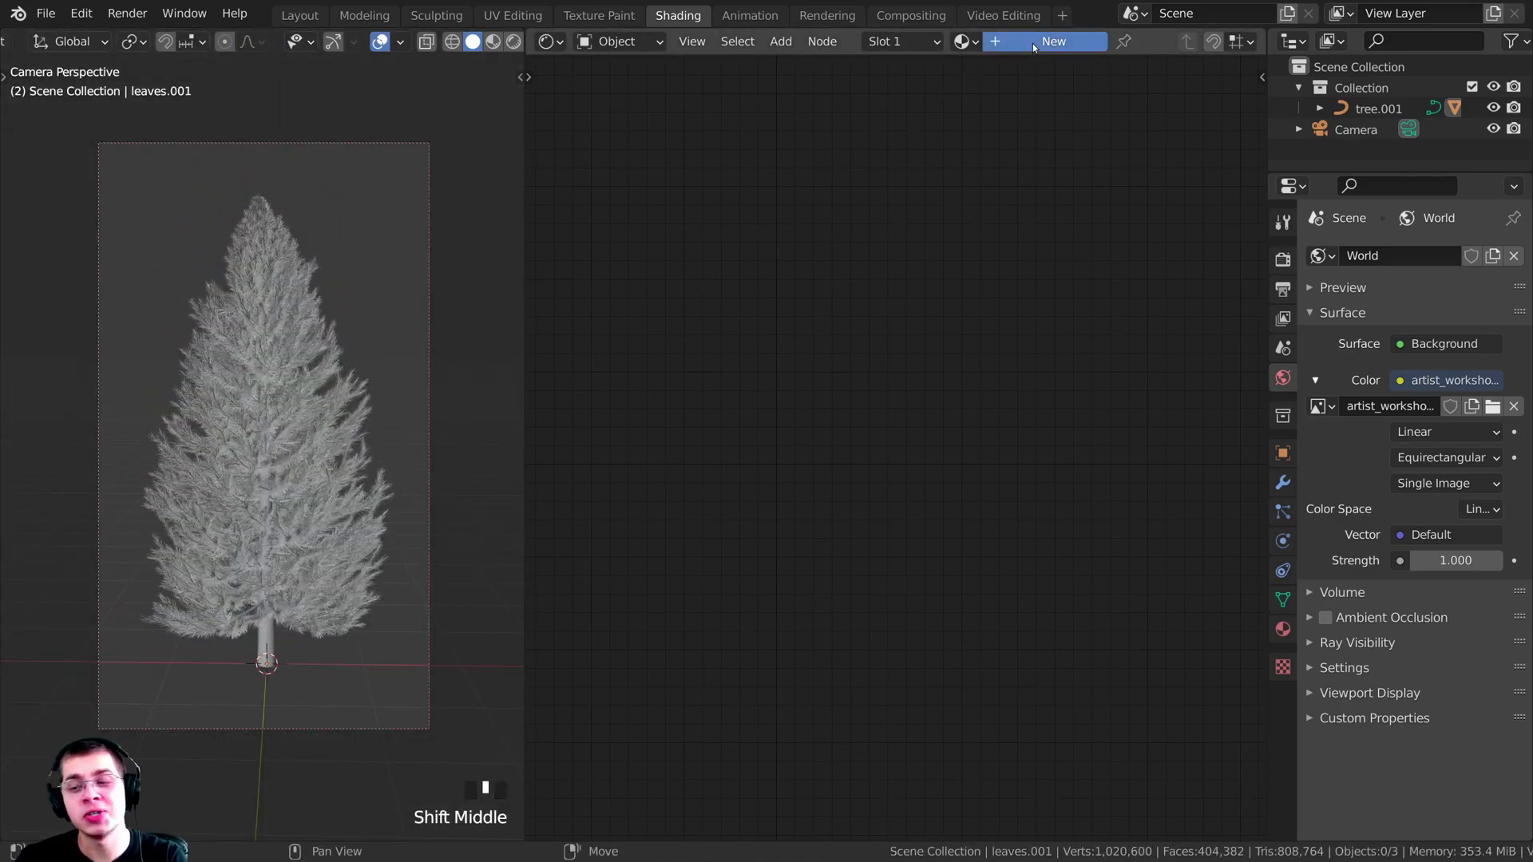
pyautogui.click(1032, 43)
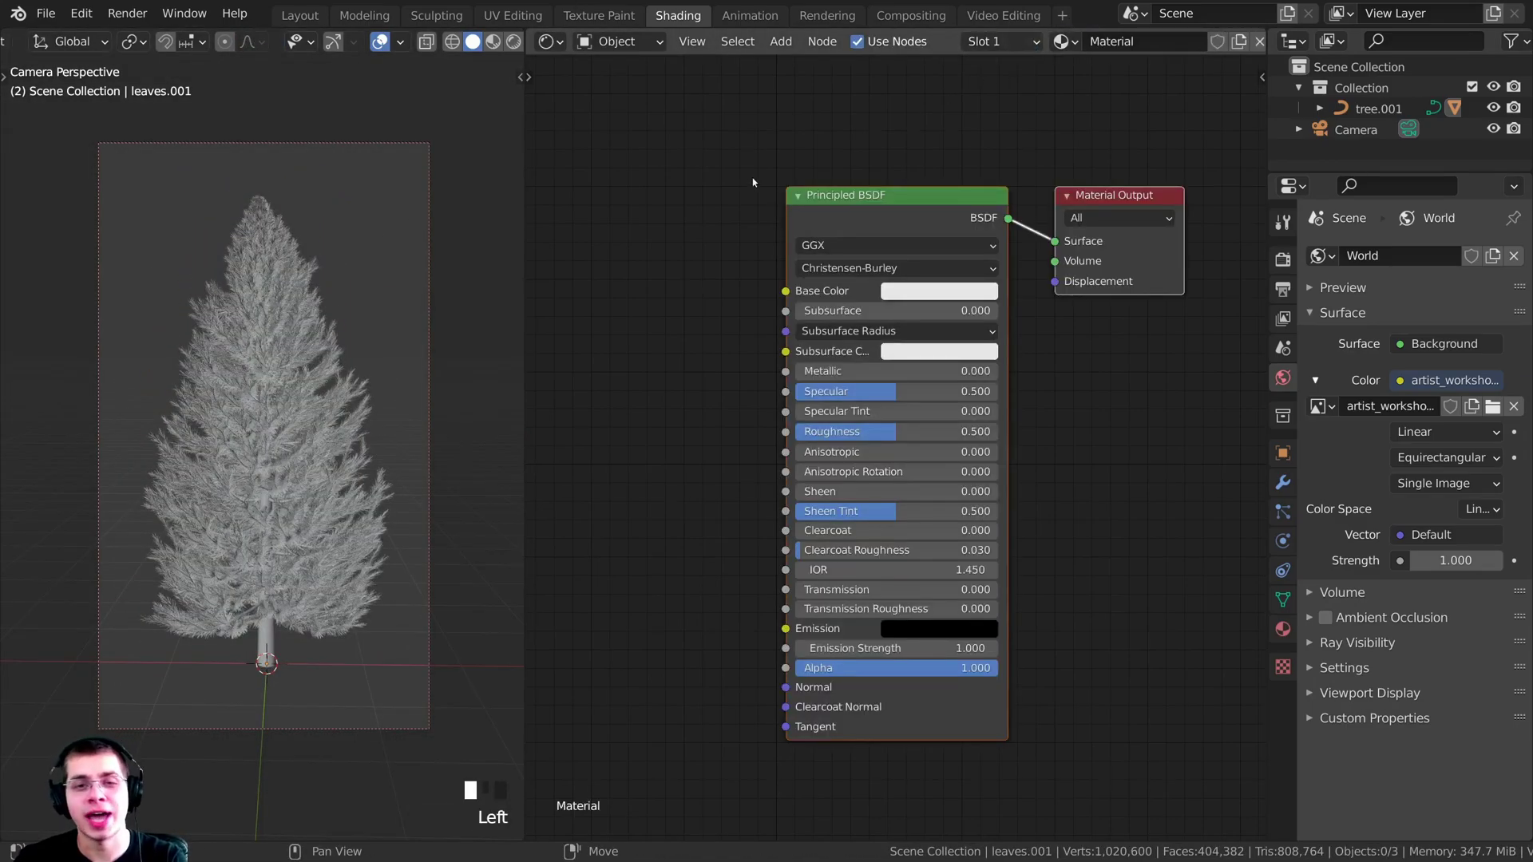
pyautogui.moveTo(904, 164); pyautogui.dragTo(869, 189, button='middle')
pyautogui.doubleClick(1101, 41)
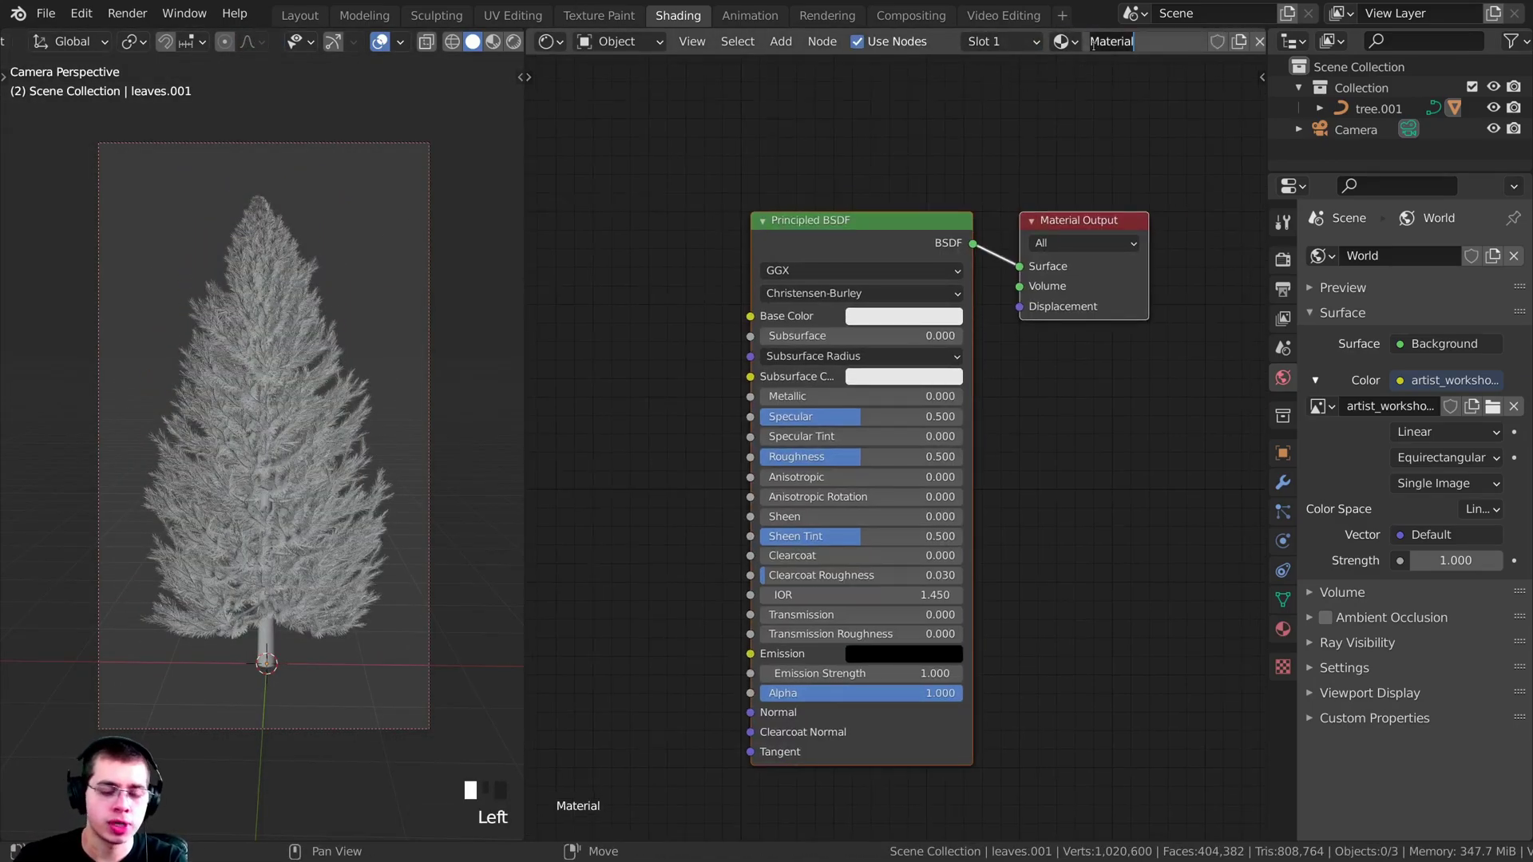
pyautogui.write('Needles')
pyautogui.press('Return')
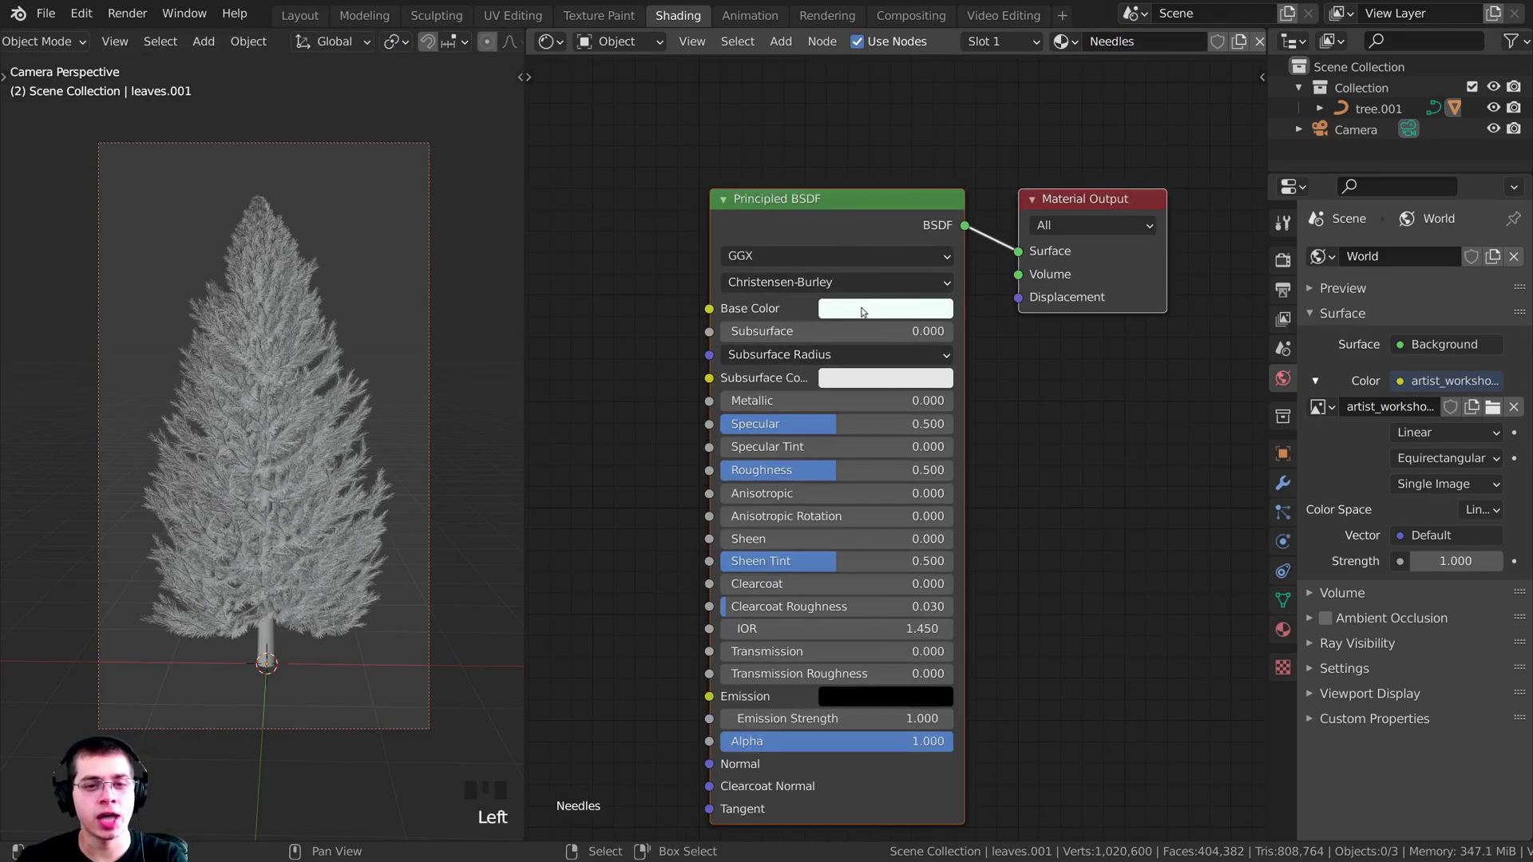
# - Set the Needles material's base colour to a dark green
pyautogui.click(863, 312)
pyautogui.click(835, 375)
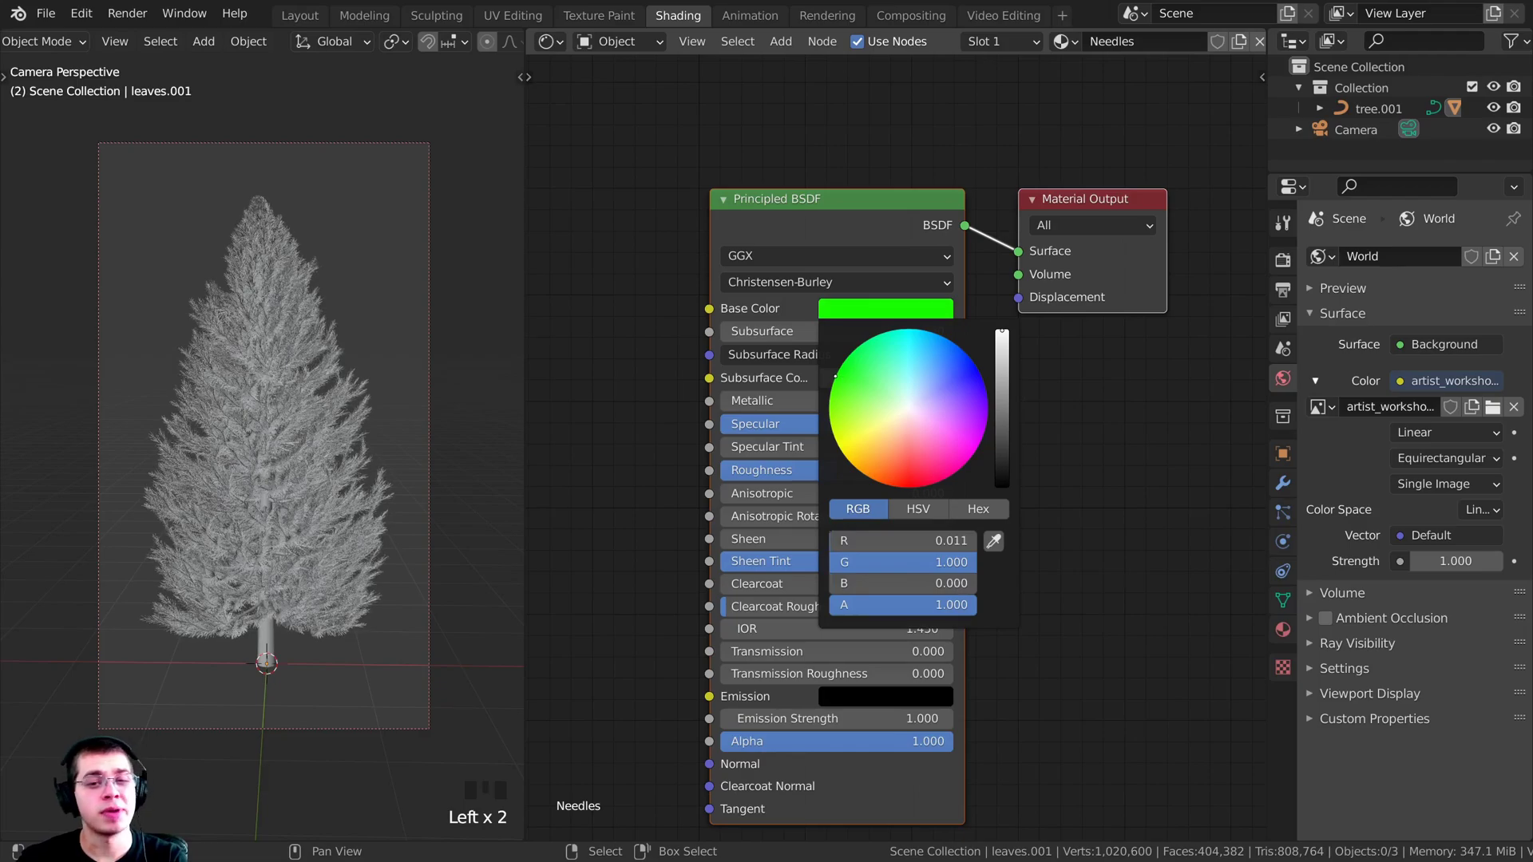
pyautogui.moveTo(997, 379); pyautogui.dragTo(1002, 428)
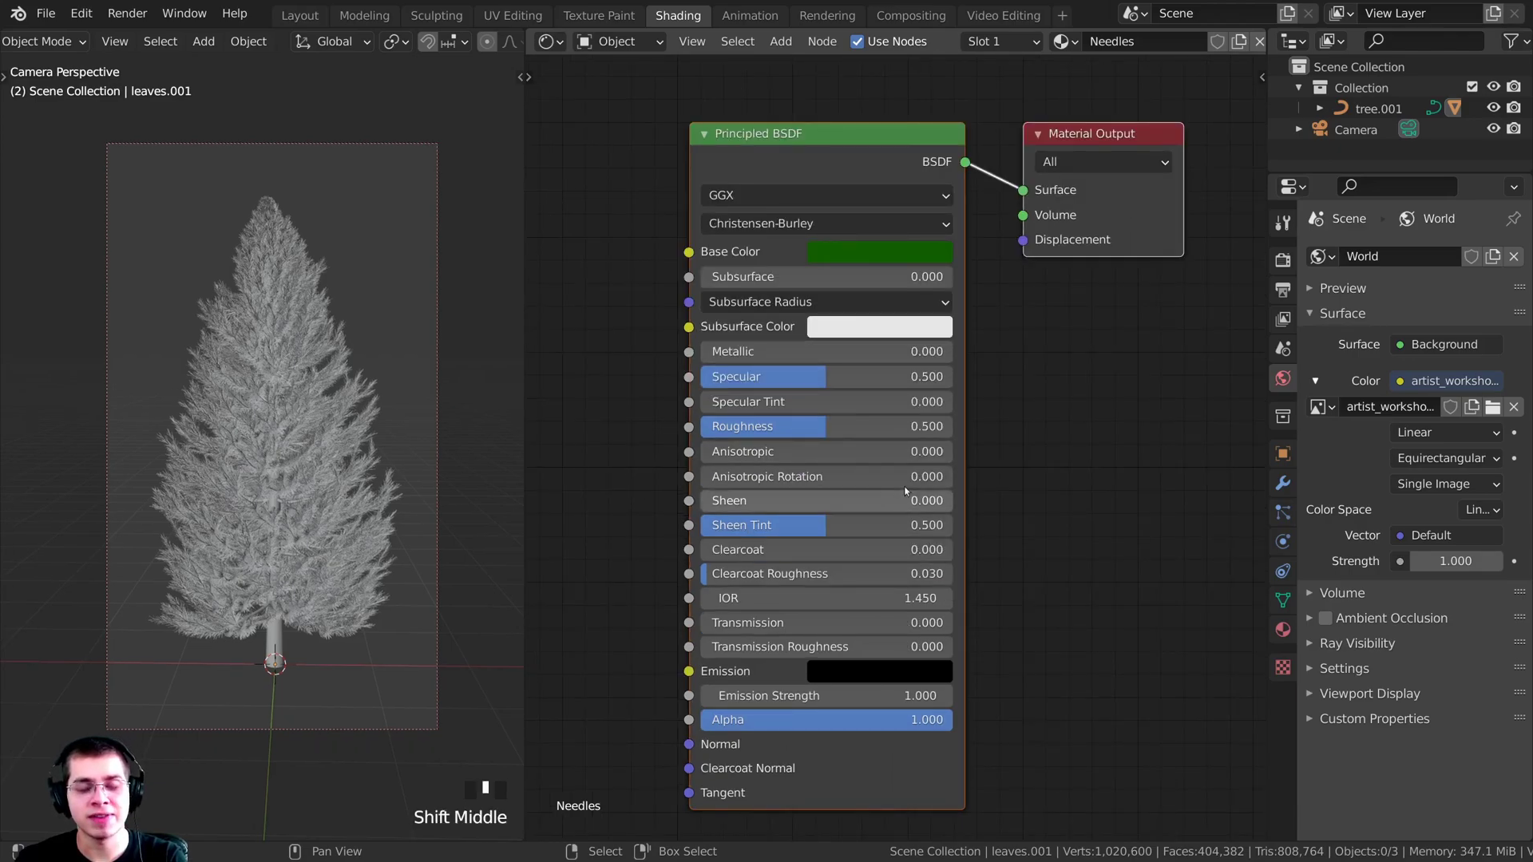
# - Preview the green needles with rendered shading through the camera
pyautogui.keyDown('shift'); pyautogui.moveTo(474, 469); pyautogui.dragTo(476, 470, button='middle'); pyautogui.keyUp('shift')
pyautogui.press('z')
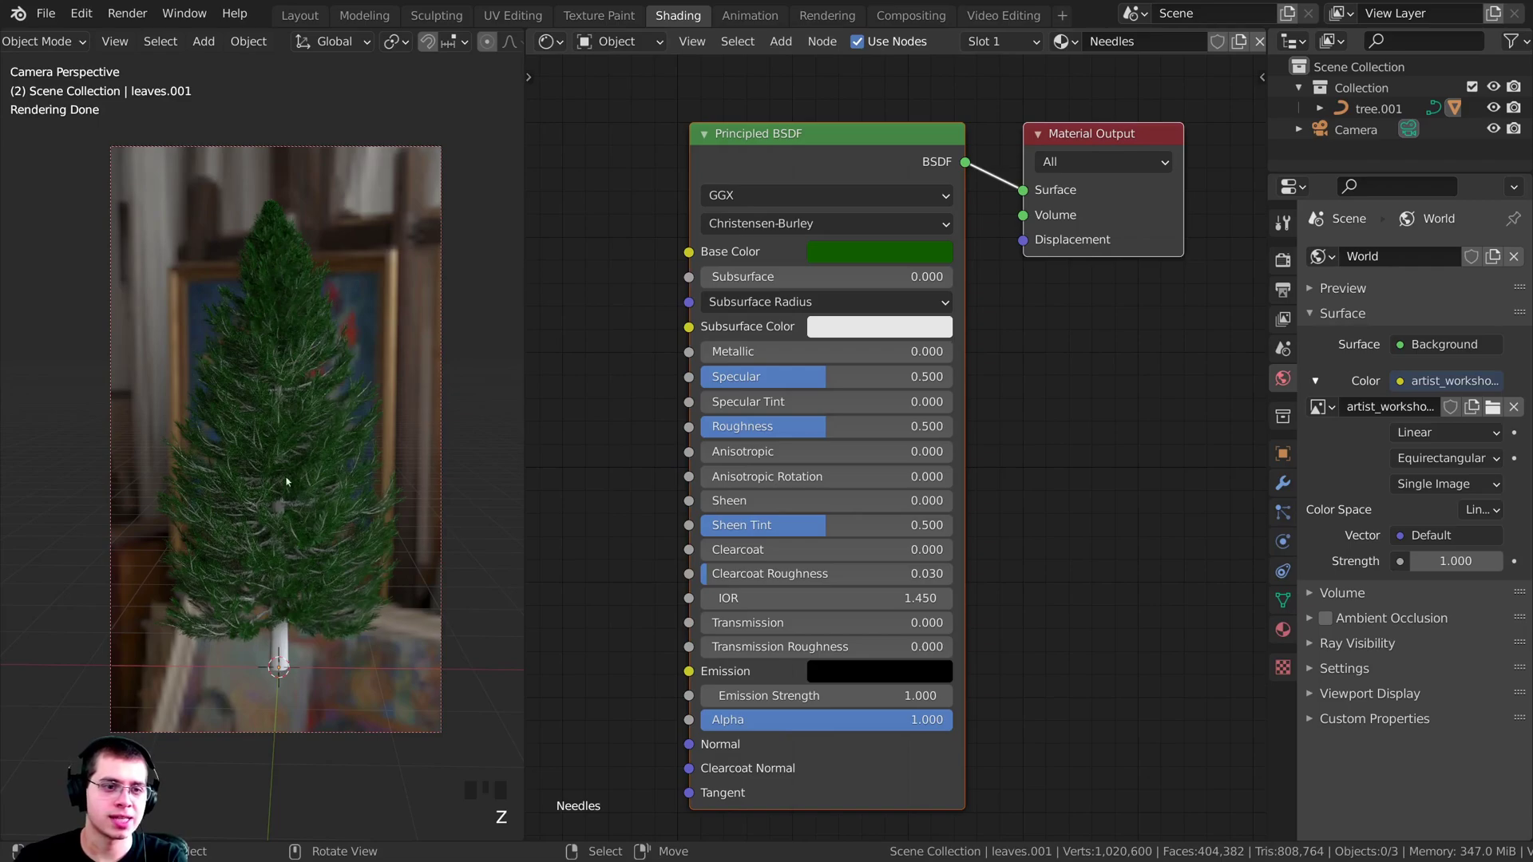
pyautogui.moveTo(646, 458); pyautogui.dragTo(666, 410, button='middle')
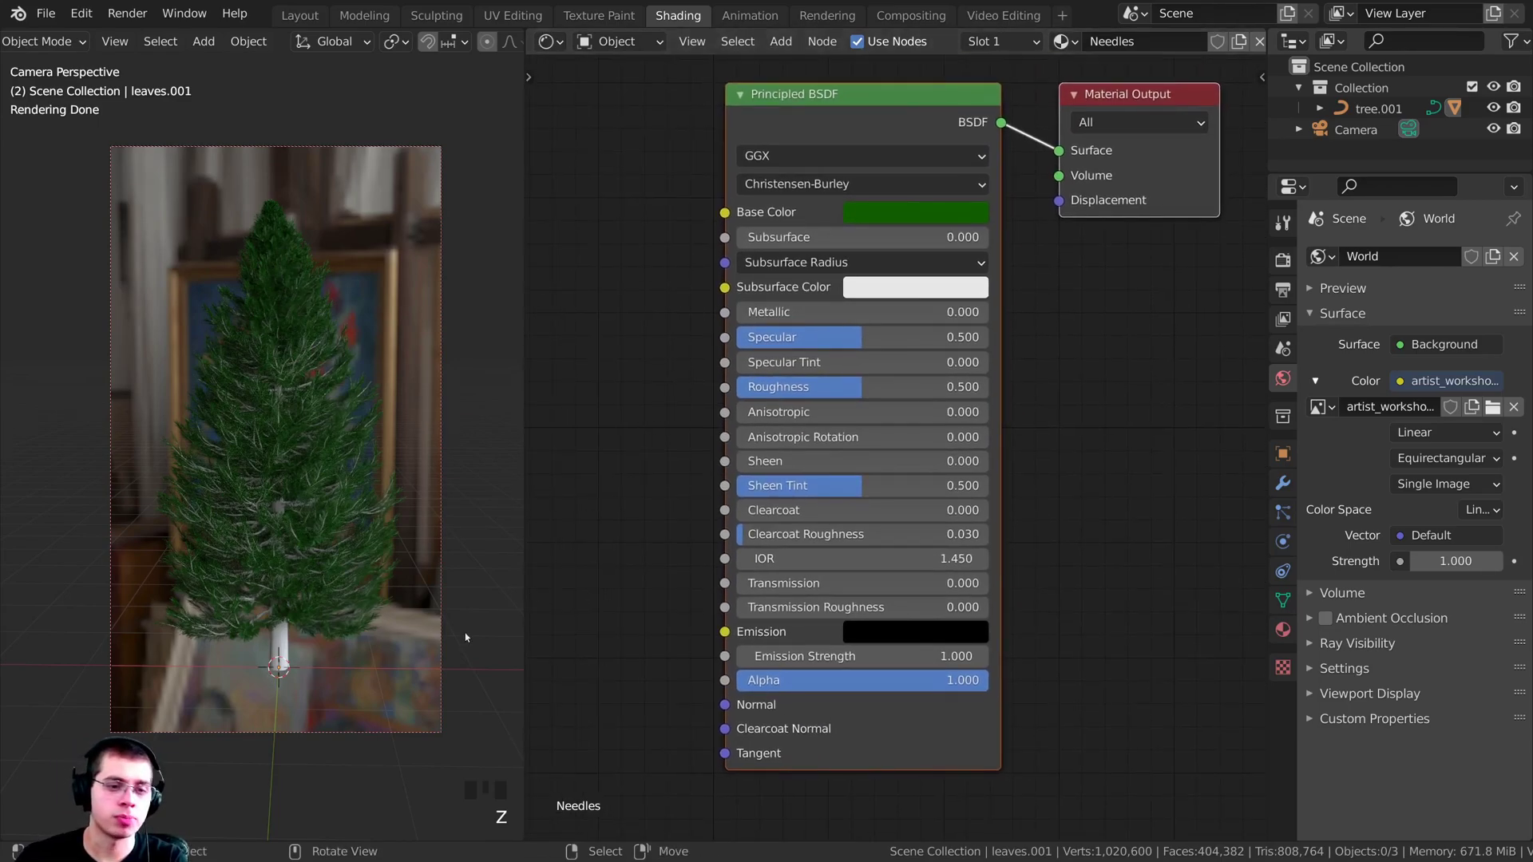
# - Select the trunk and branches object, switch to solid shading, and check the selection with cancelled trial moves
pyautogui.rightClick(289, 647)
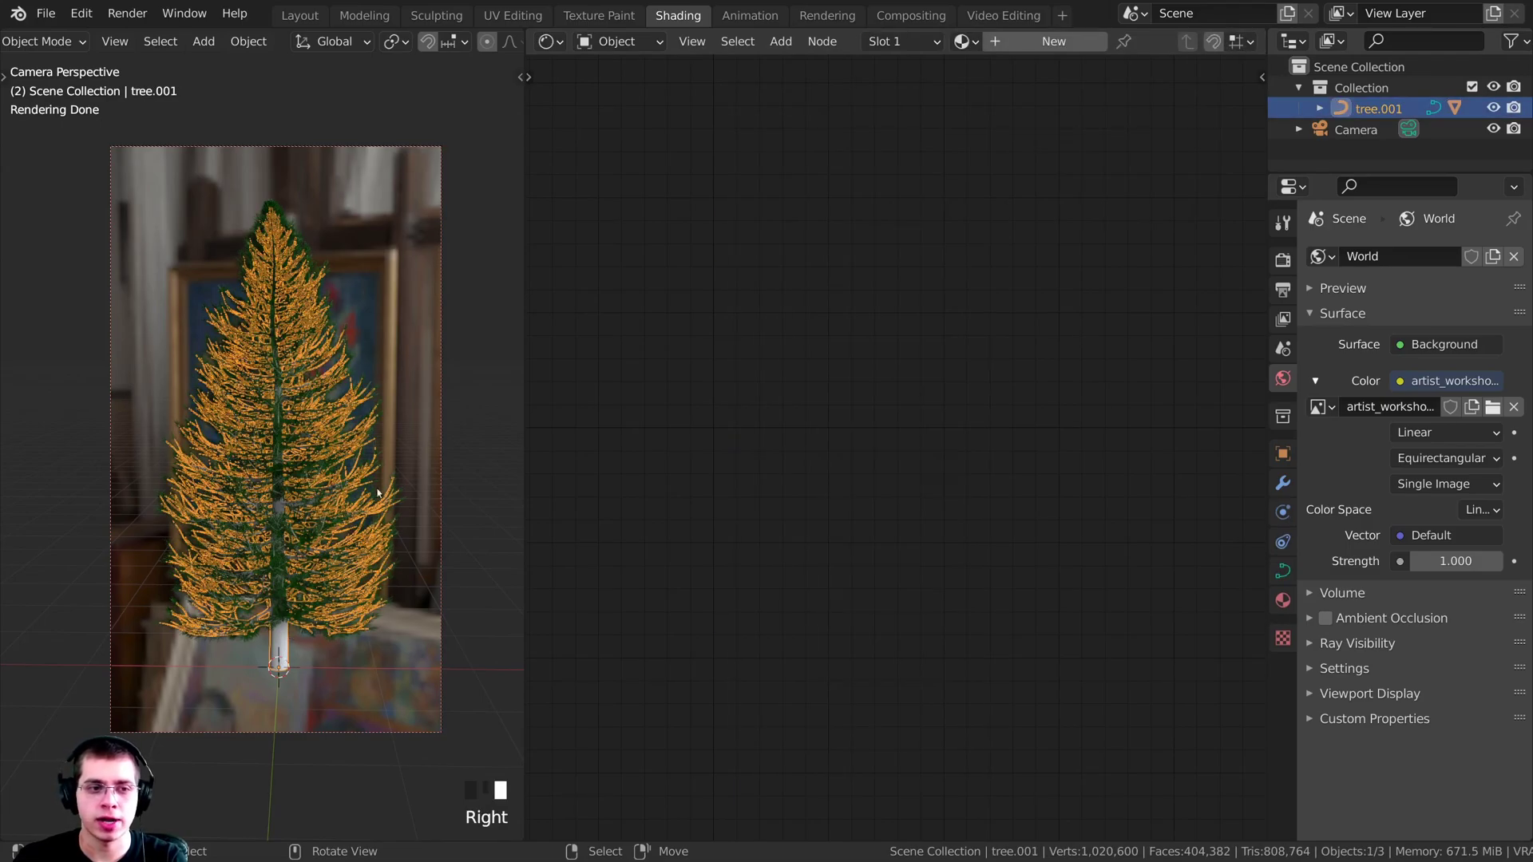
pyautogui.press('g')
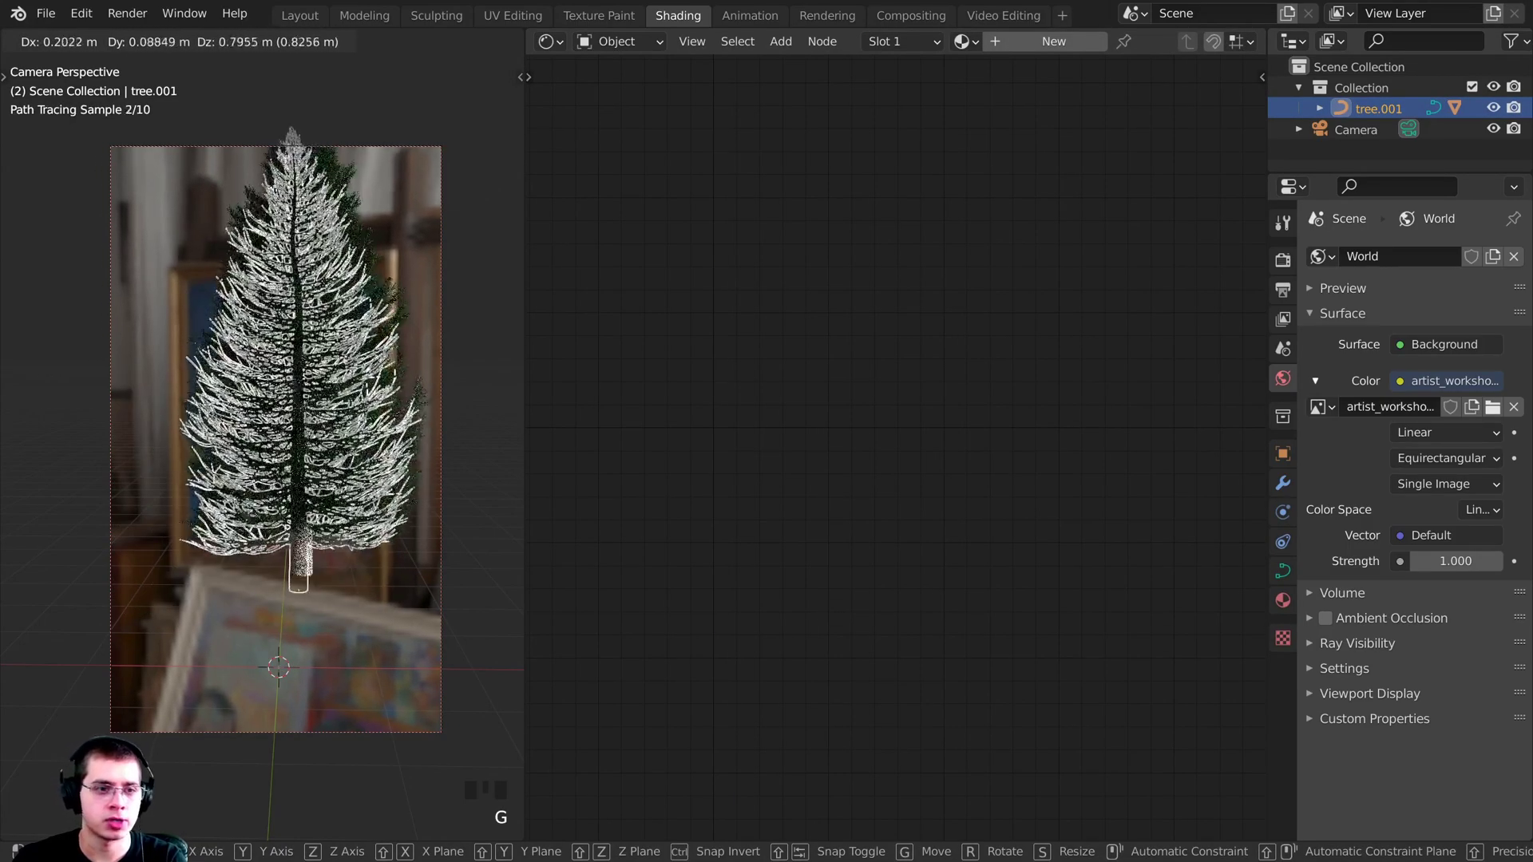
pyautogui.rightClick(405, 436)
pyautogui.press('z')
pyautogui.click(591, 607)
pyautogui.press('g')
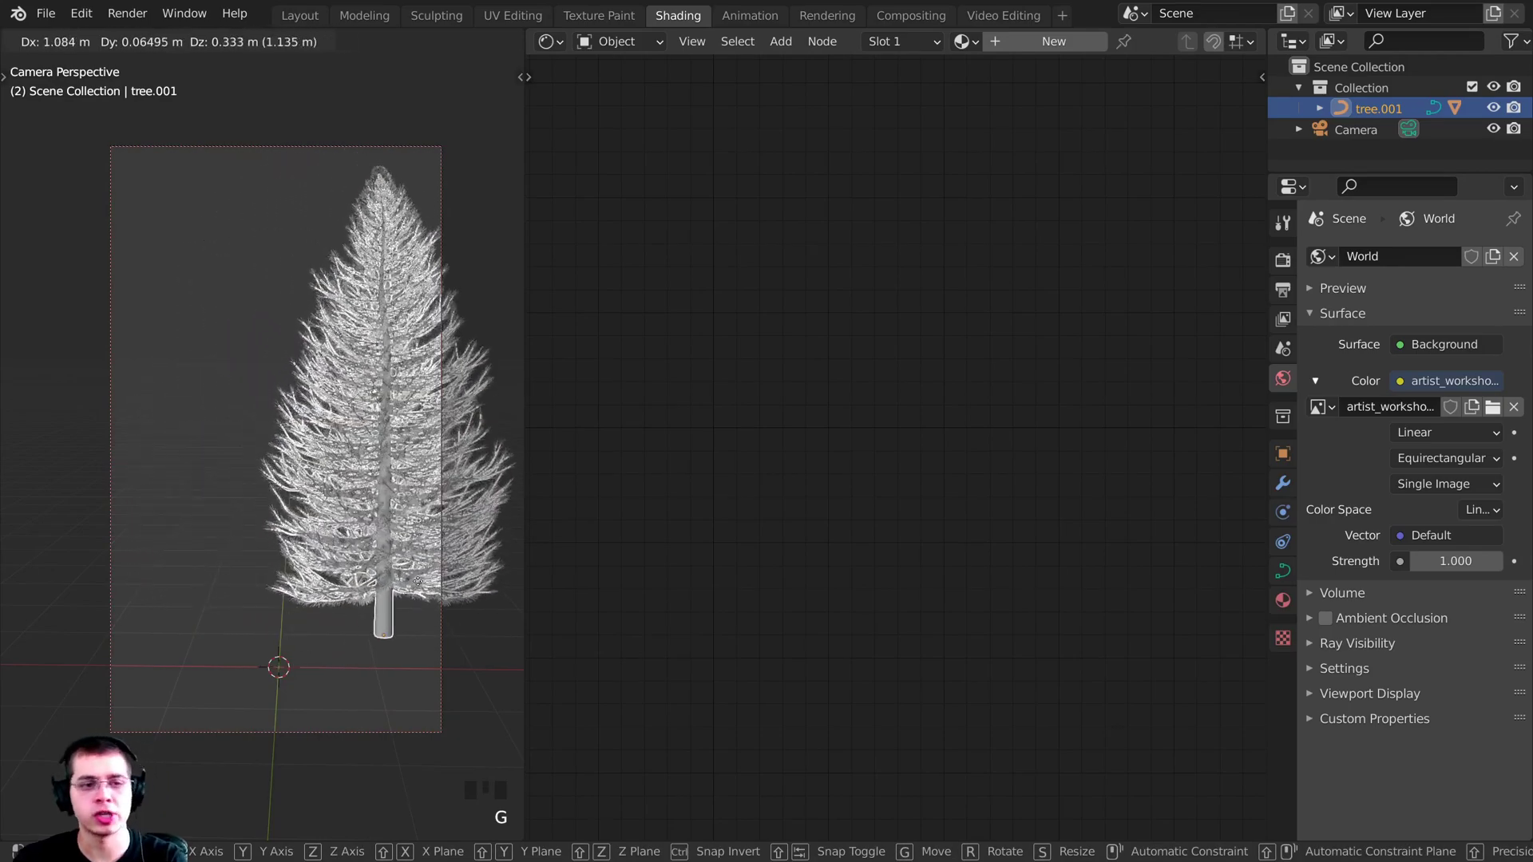
pyautogui.rightClick(400, 404)
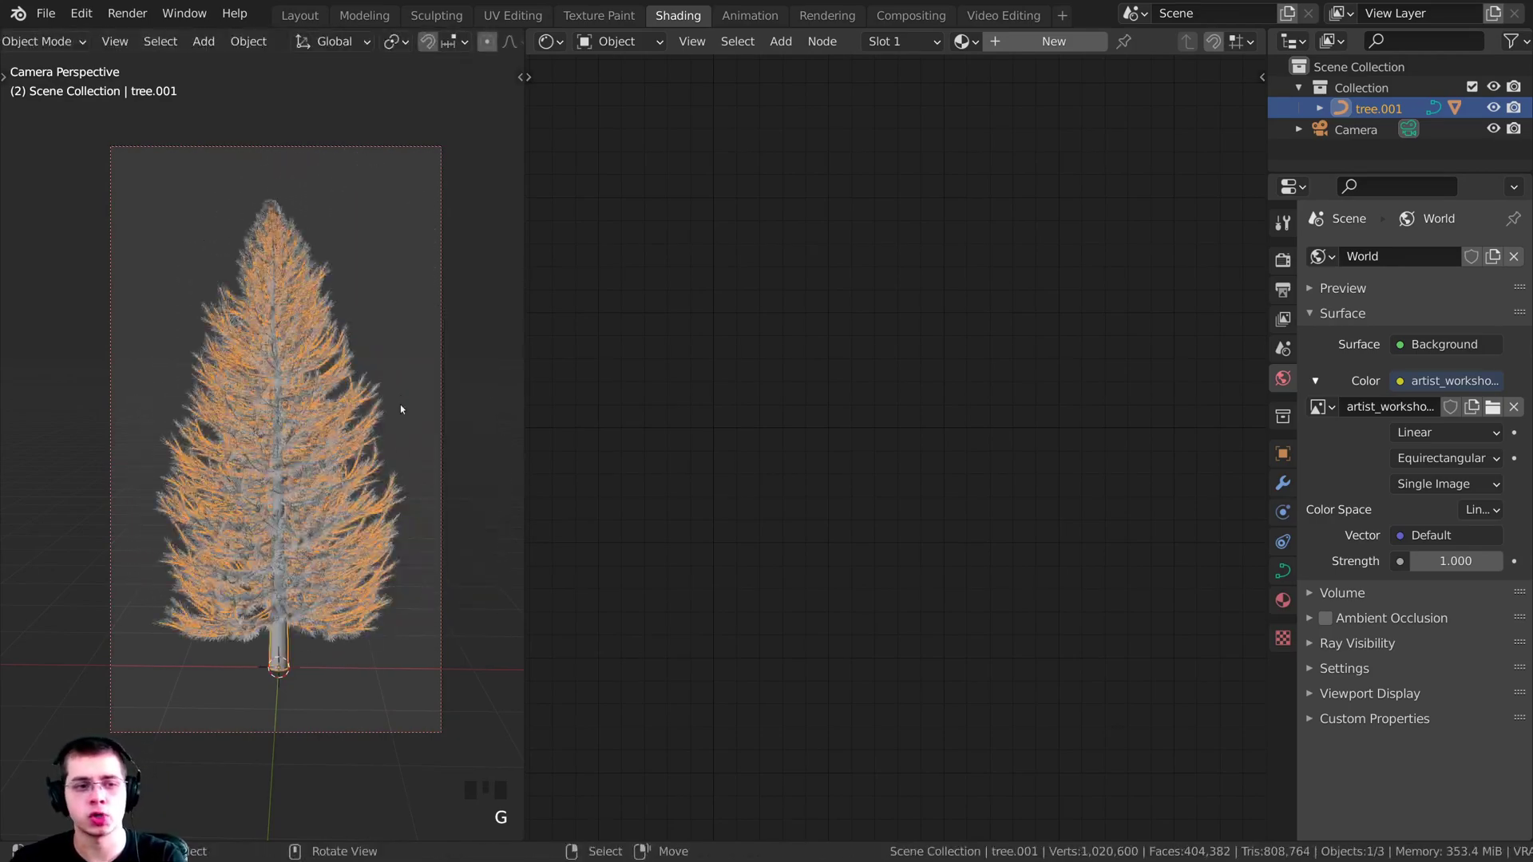
pyautogui.rightClick(355, 349)
pyautogui.rightClick(277, 650)
pyautogui.press('g')
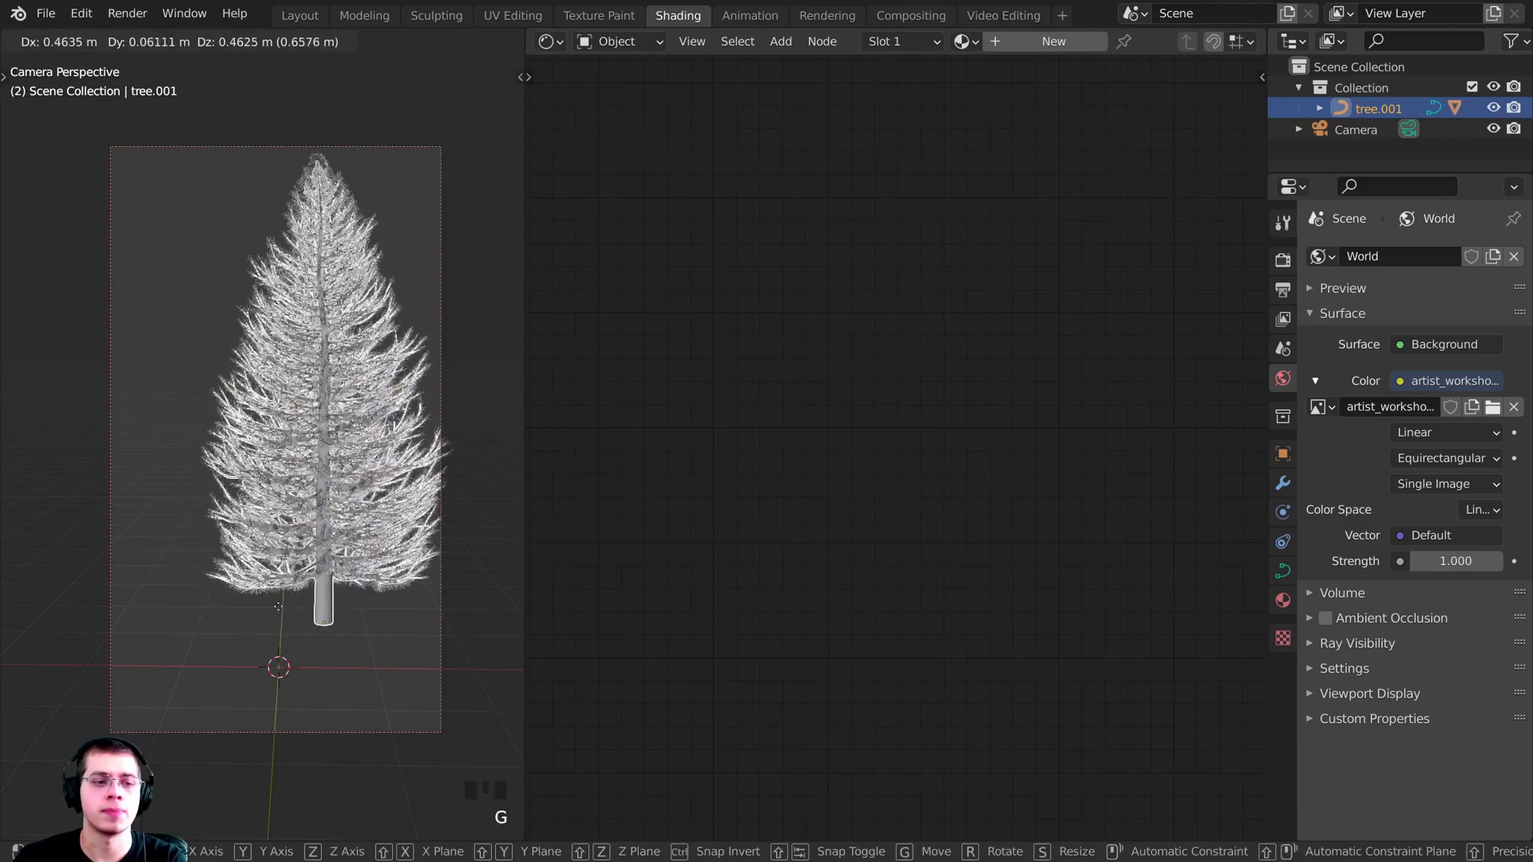
pyautogui.rightClick(243, 611)
# - Create a new material for the trunk and branches and name it Bark
pyautogui.click(1012, 48)
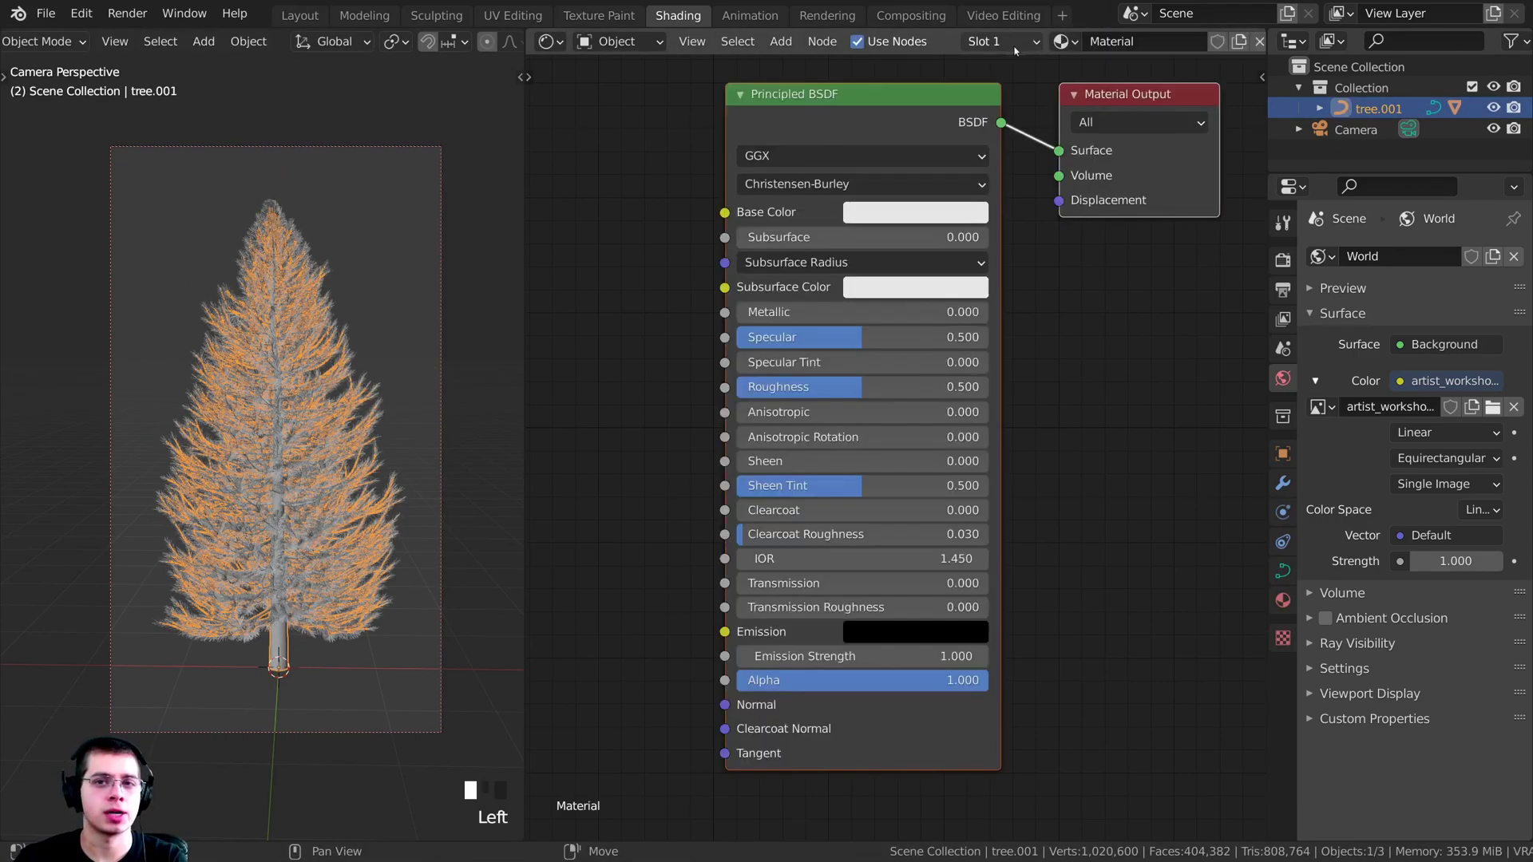
pyautogui.click(1114, 40)
pyautogui.write('B')
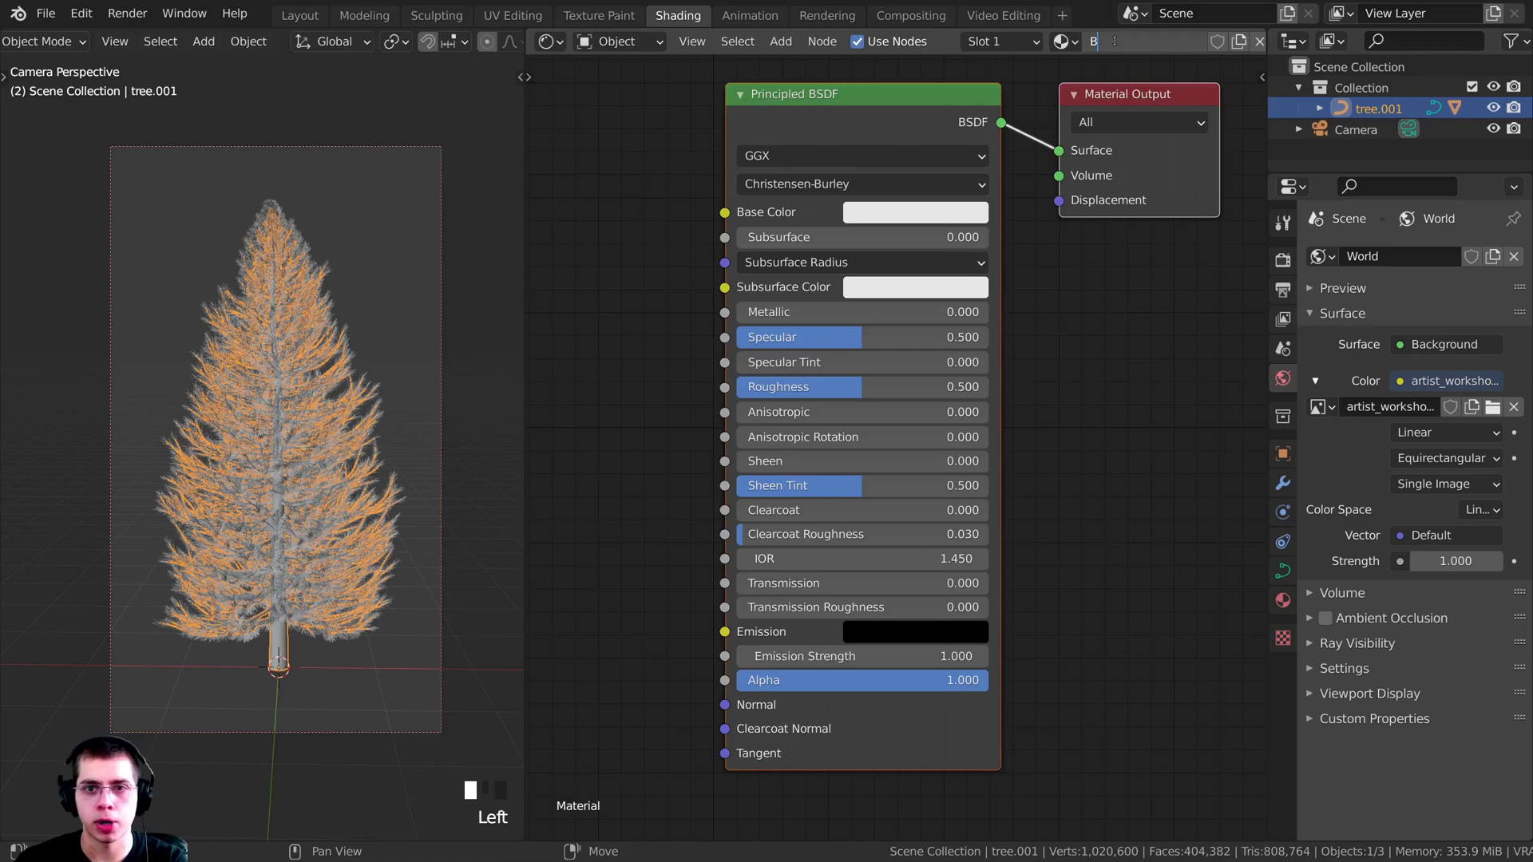
pyautogui.press('Return')
# - Add the Bark001_2K Color, NormalGL and Roughness images to the Principled BSDF with Principled Texture Setup
pyautogui.scroll(-3, 888, 163)
pyautogui.click(887, 166)
pyautogui.moveTo(884, 175); pyautogui.dragTo(918, 179)
pyautogui.moveTo(886, 187); pyautogui.dragTo(913, 227, button='middle')
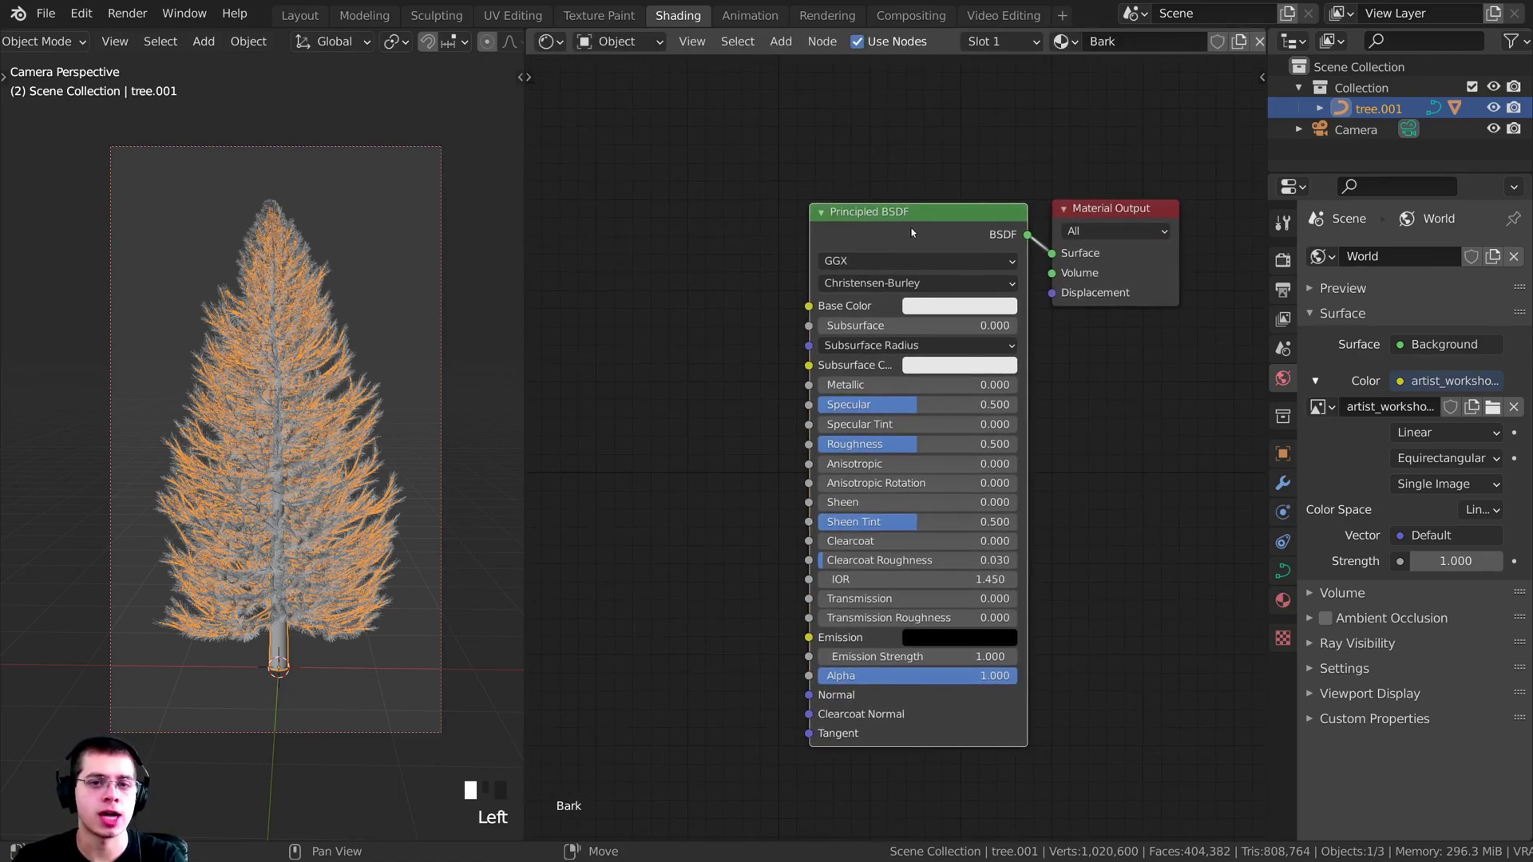
pyautogui.scroll(-2, 898, 227)
pyautogui.moveTo(907, 260)
pyautogui.mouseDown()
pyautogui.moveTo(887, 238)
pyautogui.moveTo(909, 262)
pyautogui.mouseUp()
pyautogui.moveTo(913, 268); pyautogui.dragTo(934, 304, button='middle')
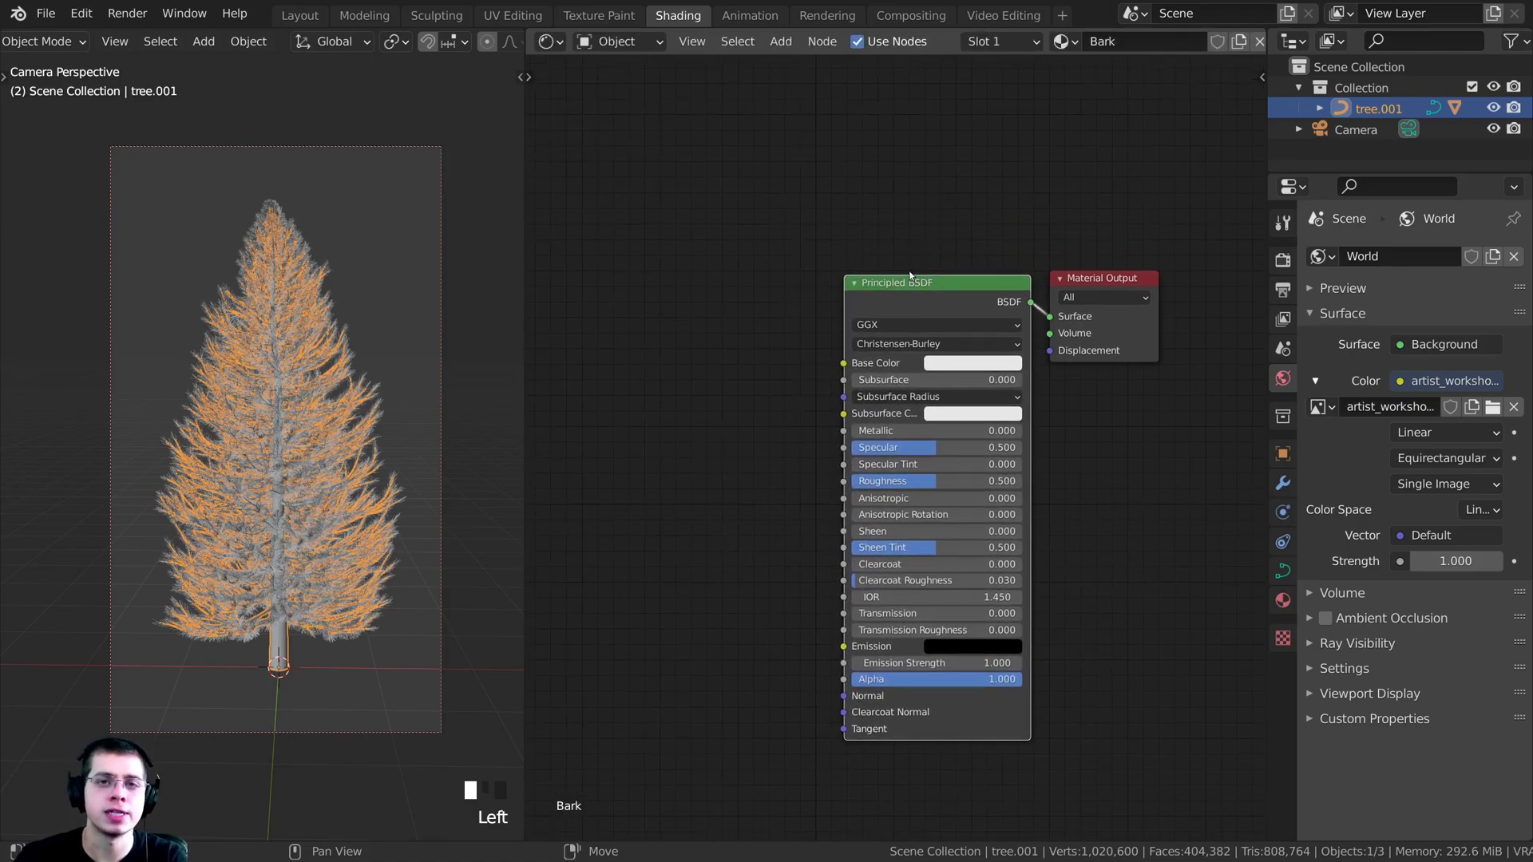
pyautogui.hotkey('ctrl', 'shift', 't')
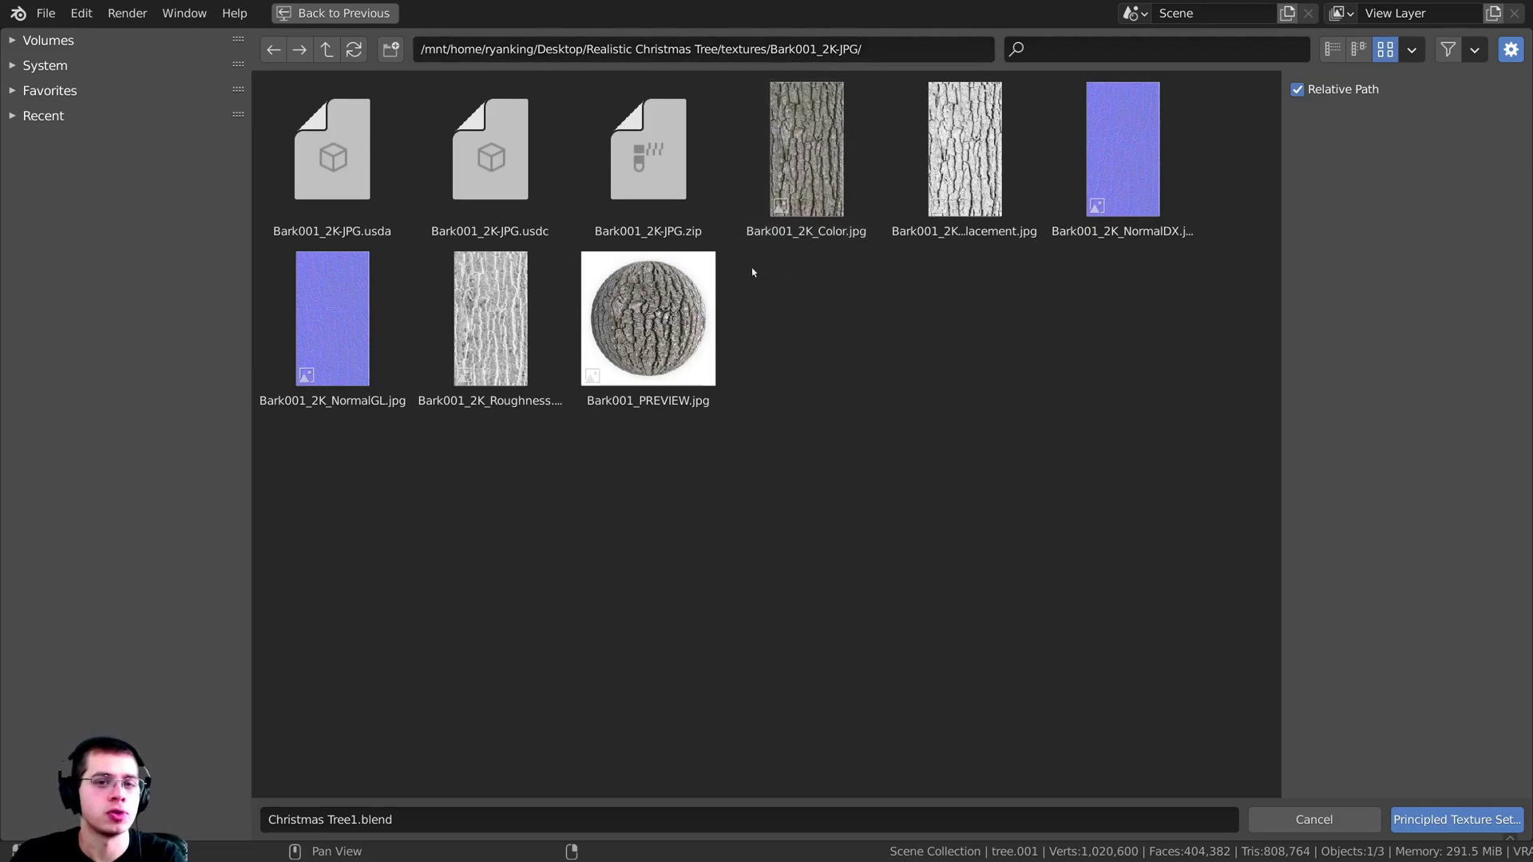
pyautogui.click(809, 157)
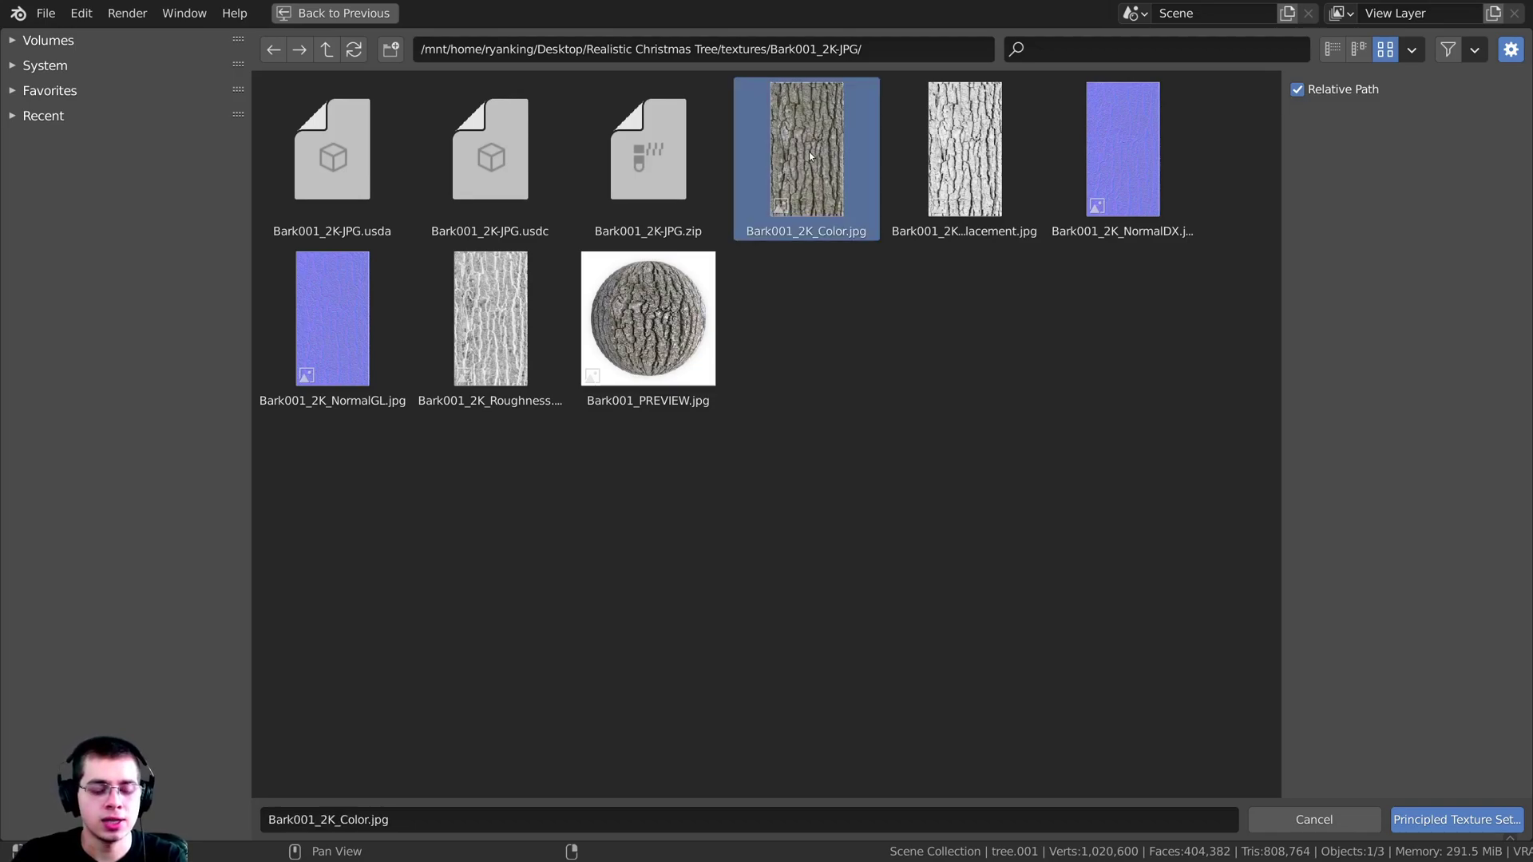
pyautogui.keyDown('ctrl'); pyautogui.click(366, 334); pyautogui.keyUp('ctrl')
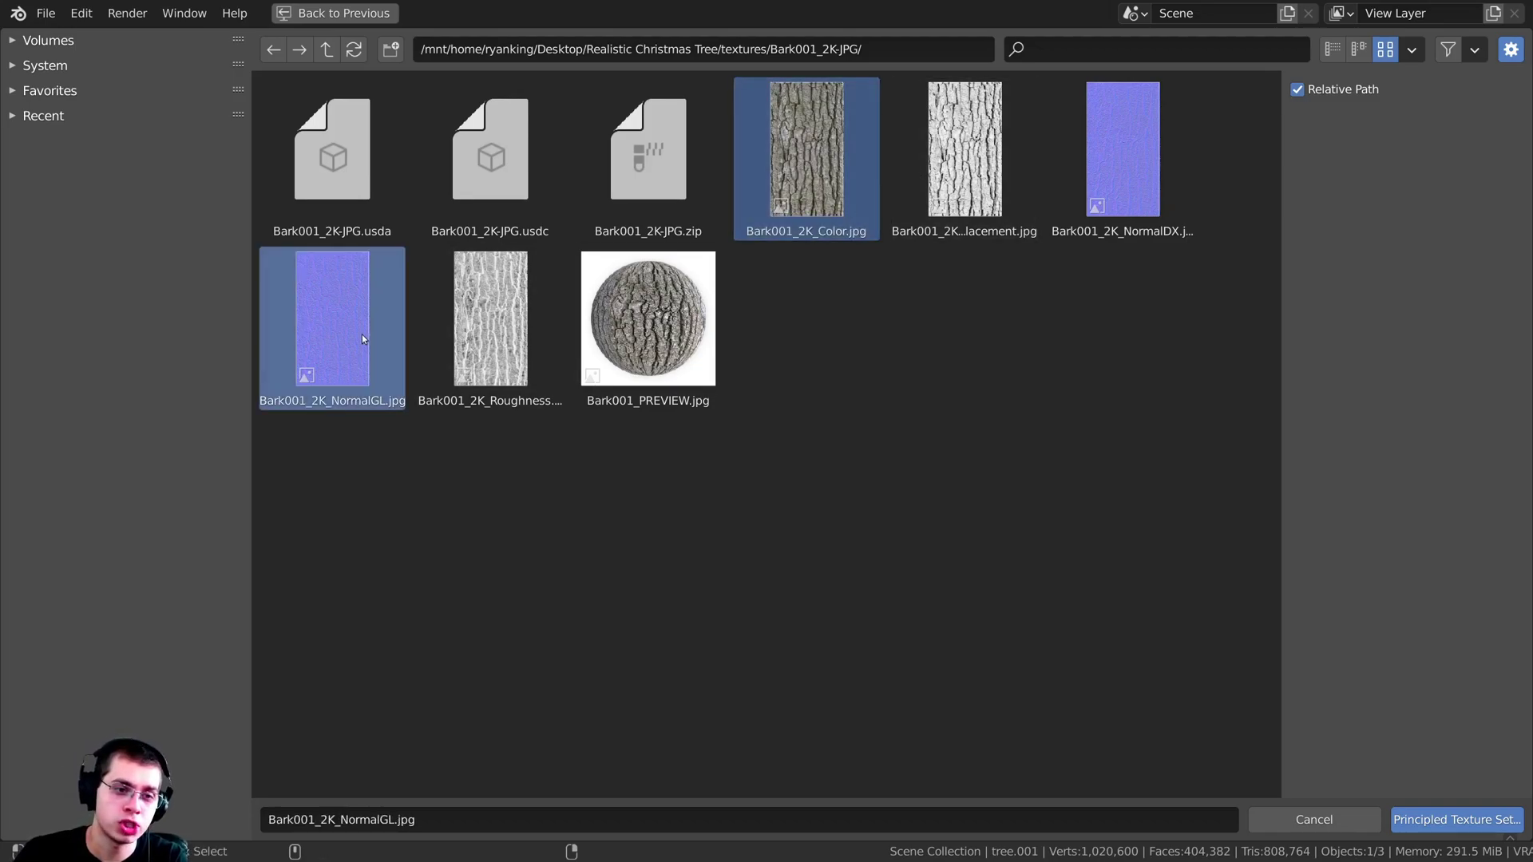
pyautogui.keyDown('ctrl'); pyautogui.click(481, 317); pyautogui.keyUp('ctrl')
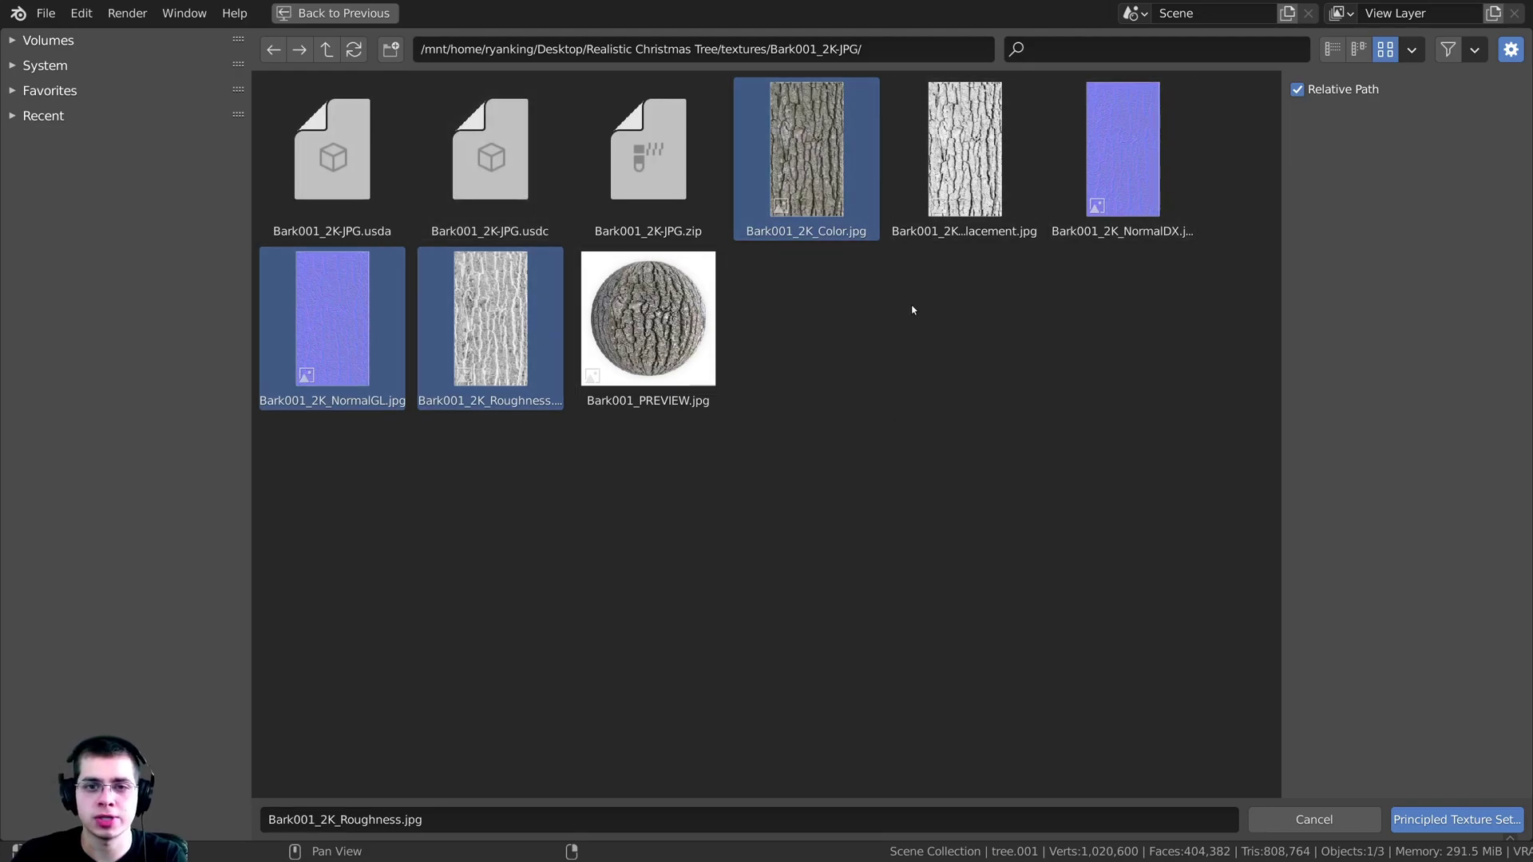
pyautogui.click(1438, 817)
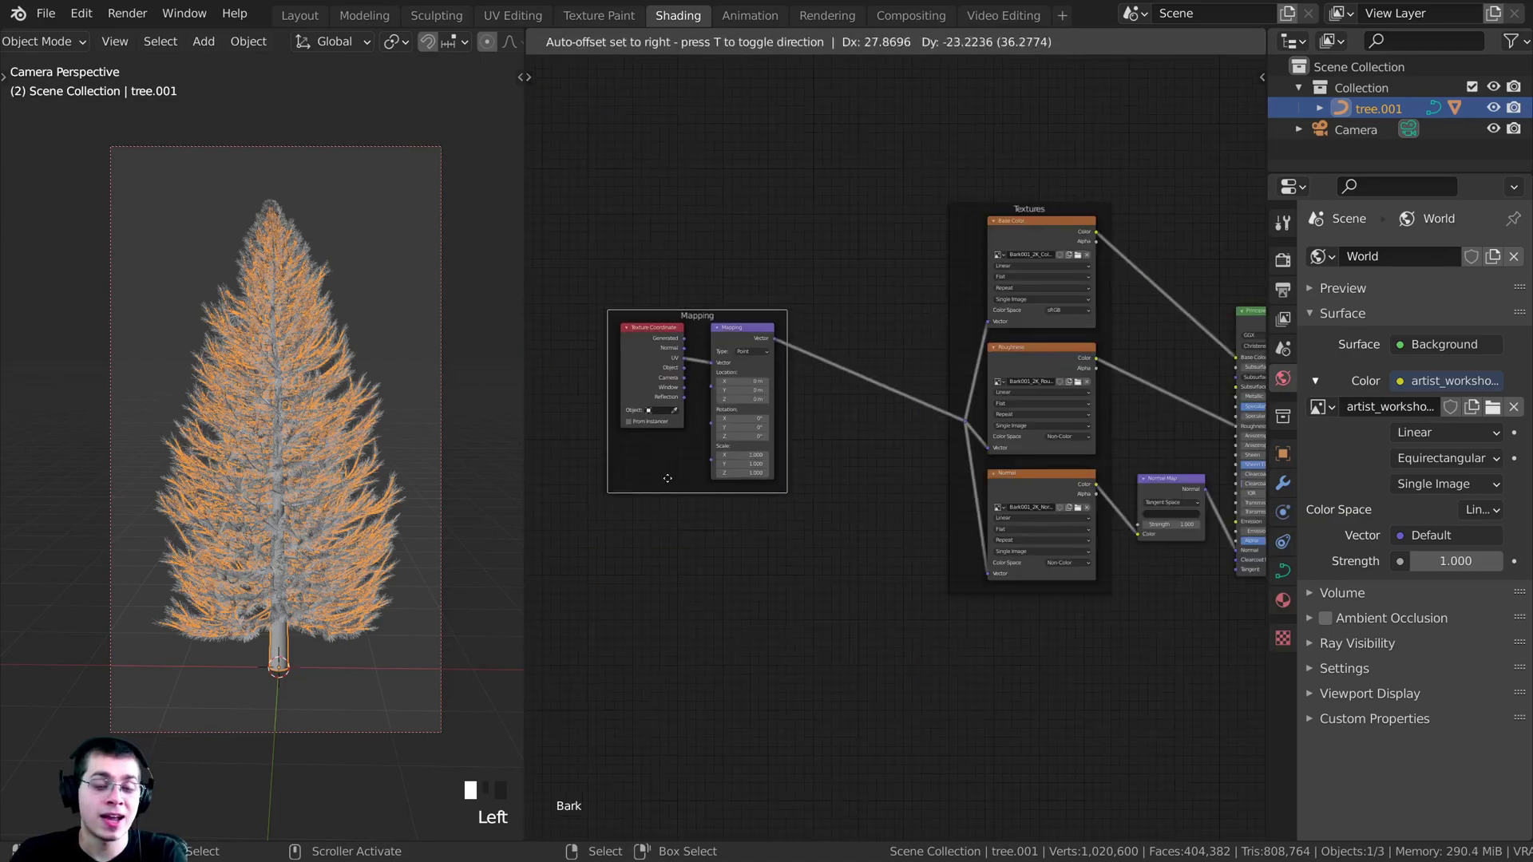
# - Arrange the Mapping frame close beside the Textures frame in the Bark node tree
pyautogui.moveTo(695, 556); pyautogui.dragTo(696, 557)
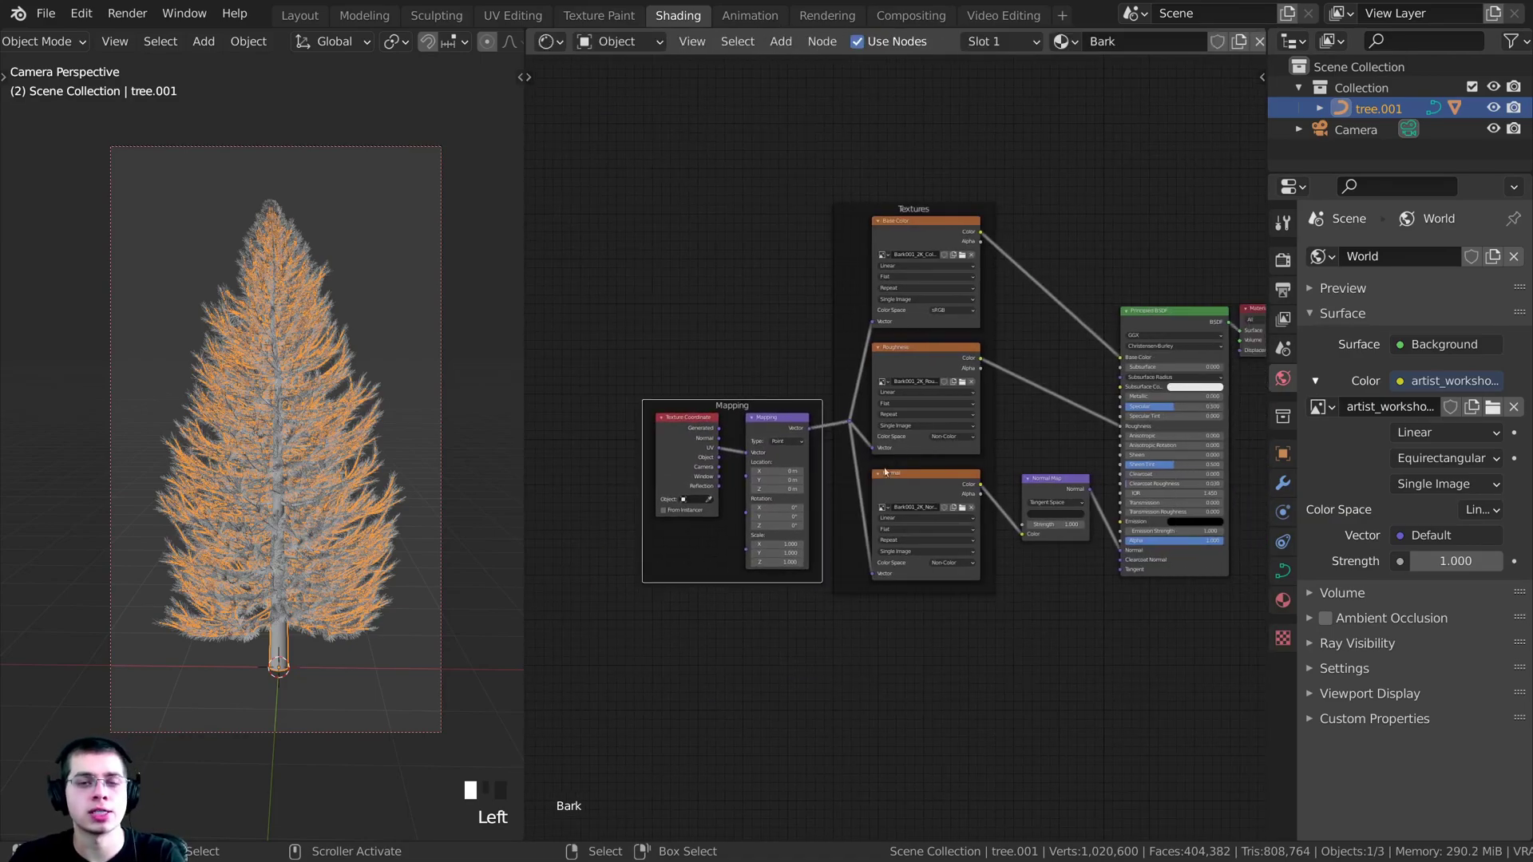
pyautogui.moveTo(1215, 265); pyautogui.dragTo(1064, 285, button='middle')
pyautogui.scroll(1, 919, 423)
pyautogui.press('a')
pyautogui.moveTo(1040, 399); pyautogui.dragTo(1077, 407, button='middle')
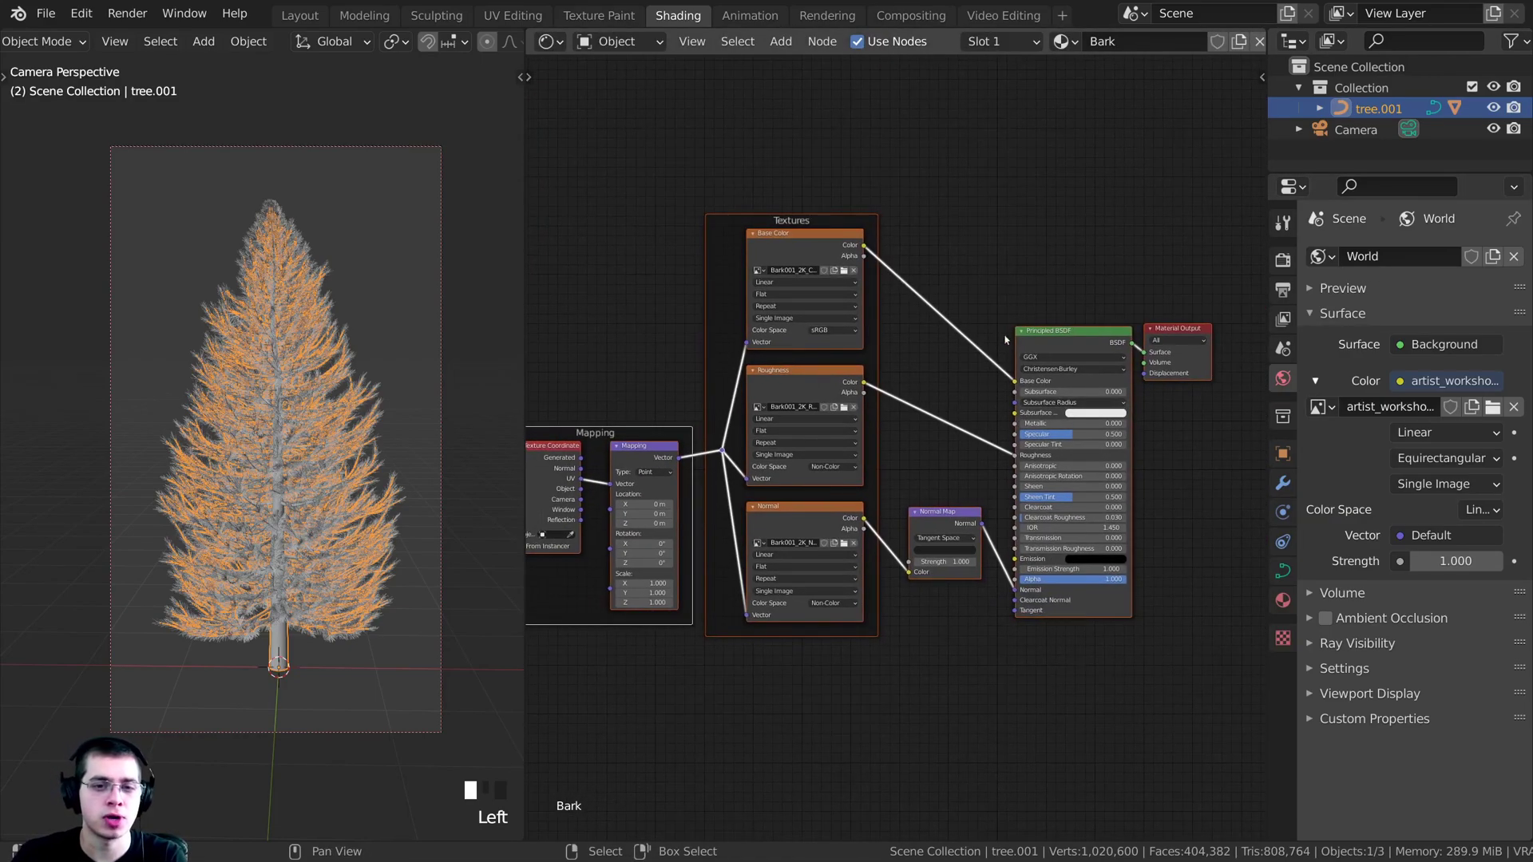
pyautogui.click(1050, 329)
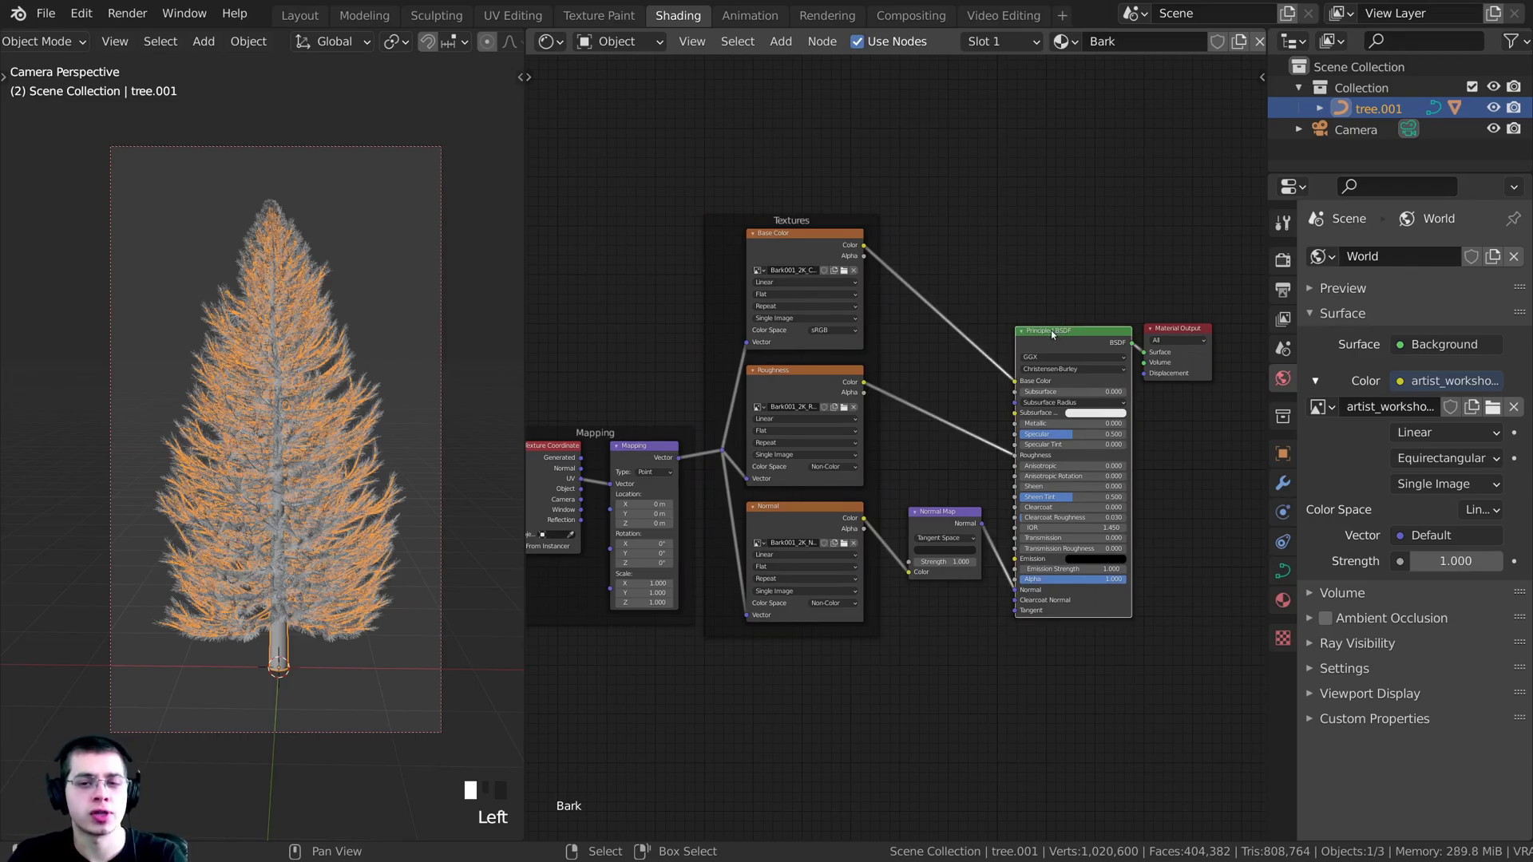
pyautogui.moveTo(811, 329); pyautogui.dragTo(851, 337, button='middle')
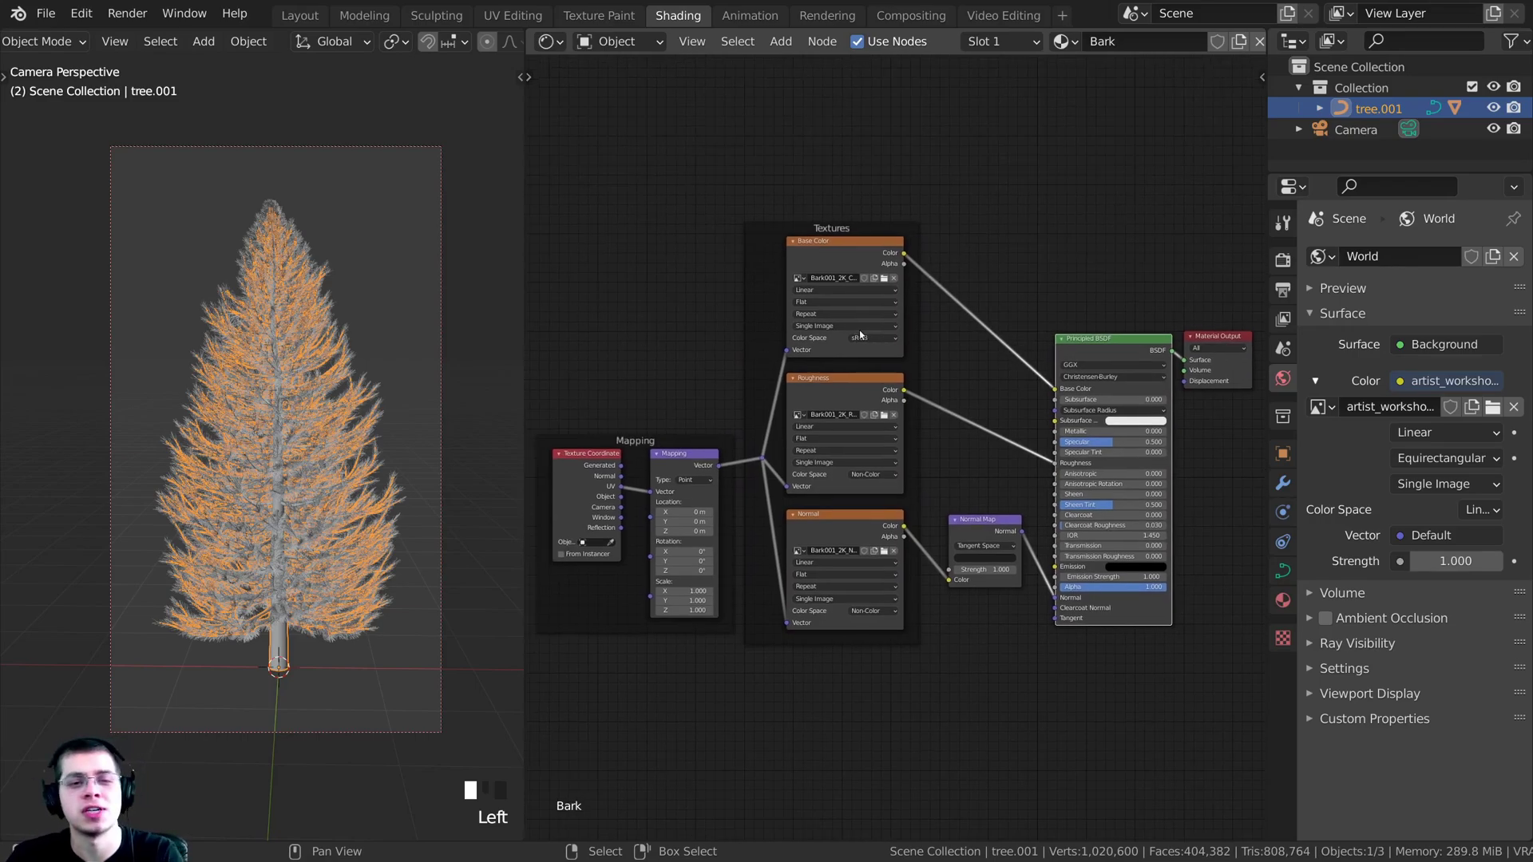
pyautogui.click(702, 375)
pyautogui.moveTo(611, 568); pyautogui.dragTo(632, 605, button='middle')
pyautogui.scroll(1, 632, 605)
pyautogui.moveTo(632, 607); pyautogui.dragTo(618, 599)
pyautogui.scroll(1, 784, 412)
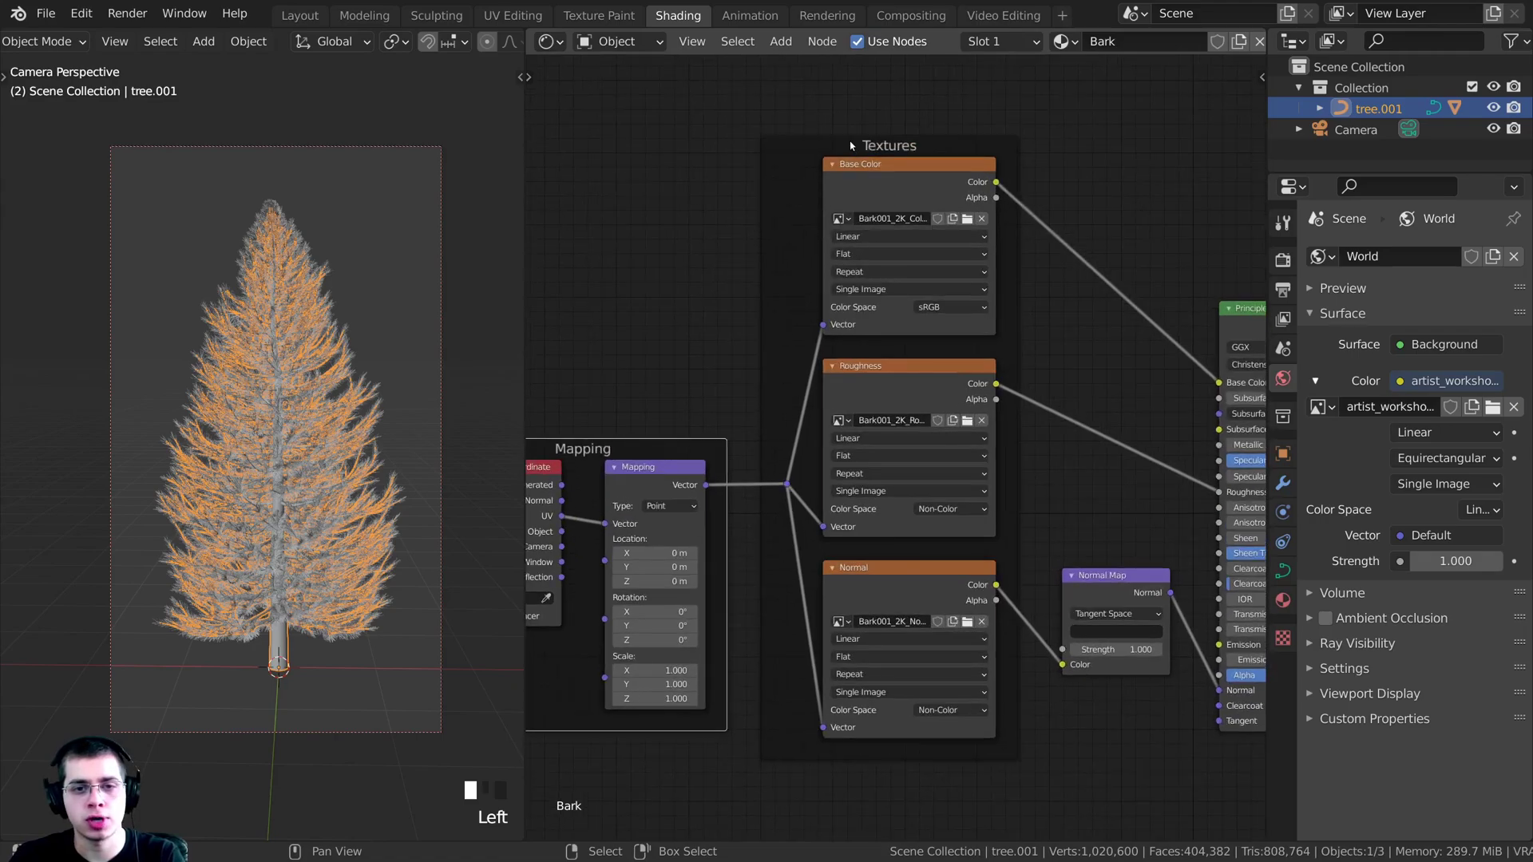
# - Switch the viewport to Material Preview shading and examine the bark texture on the trunk's base
pyautogui.keyDown('shift'); pyautogui.moveTo(323, 603); pyautogui.dragTo(327, 574, button='middle'); pyautogui.keyUp('shift')
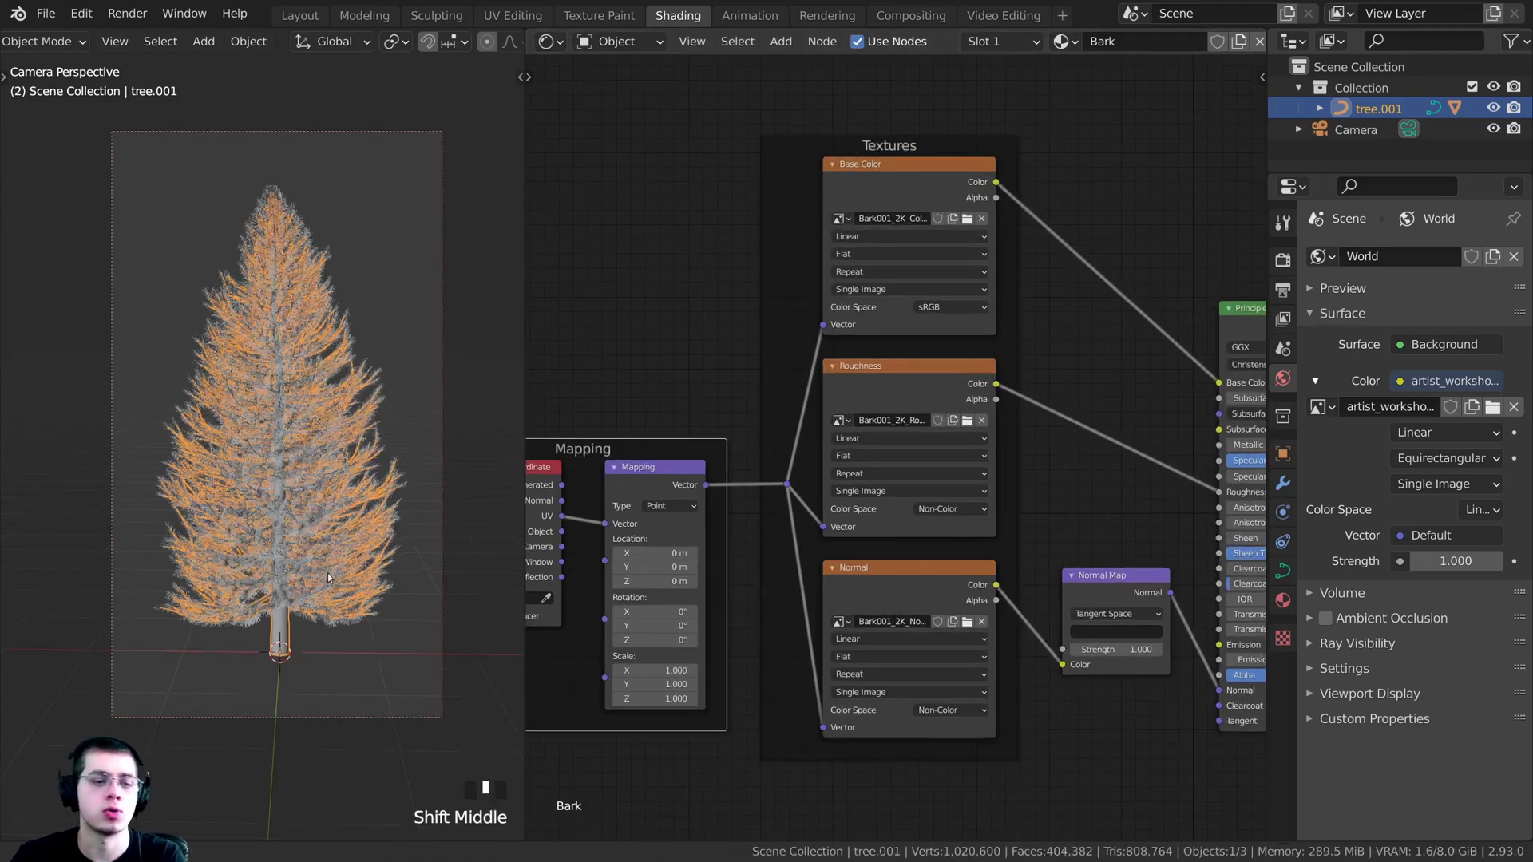
pyautogui.scroll(2, 352, 498)
pyautogui.press('z')
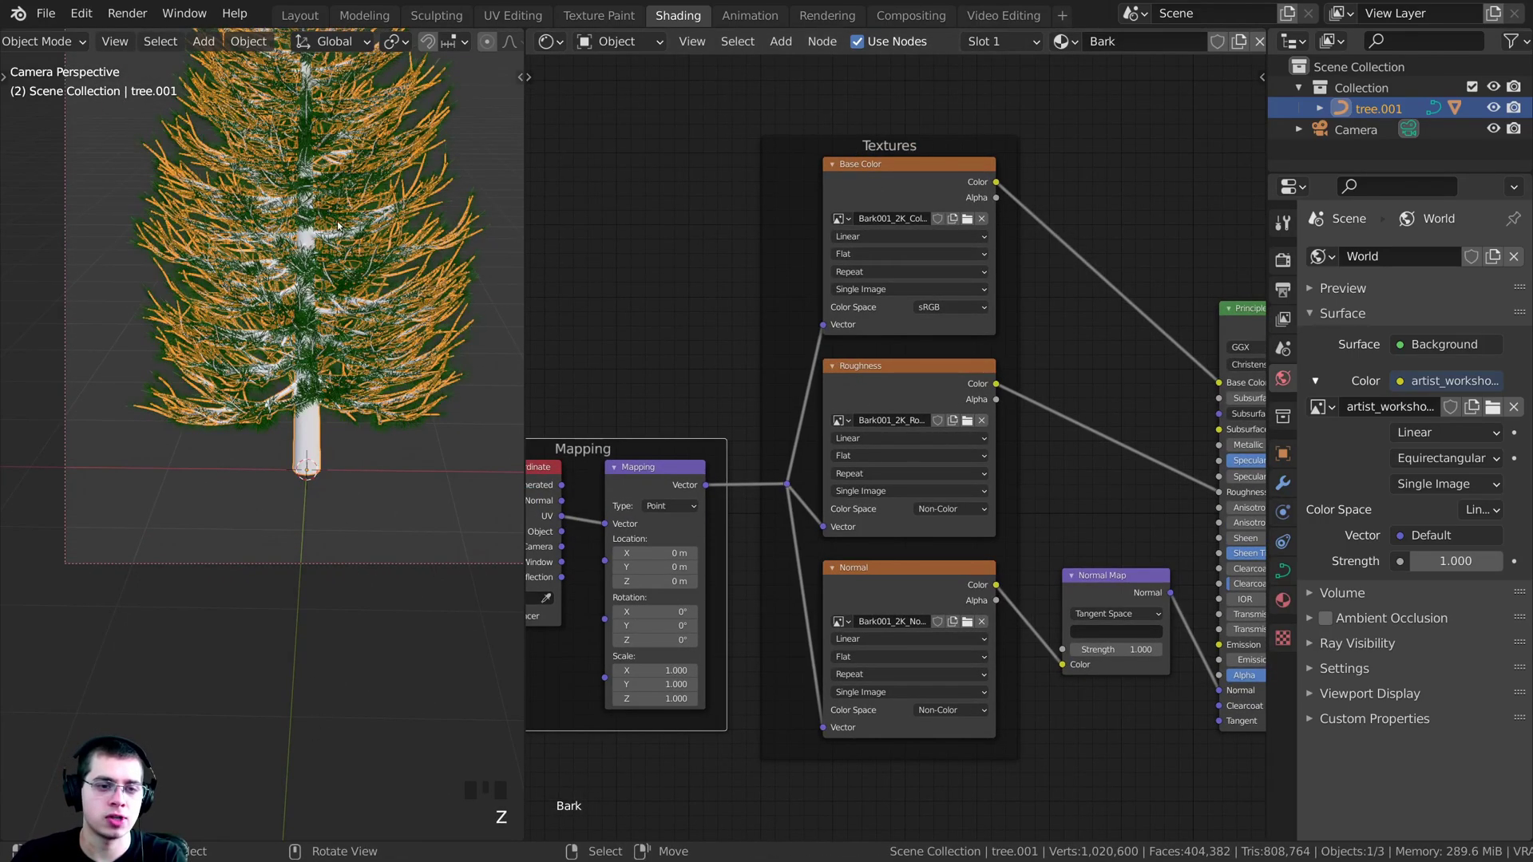
pyautogui.press('z')
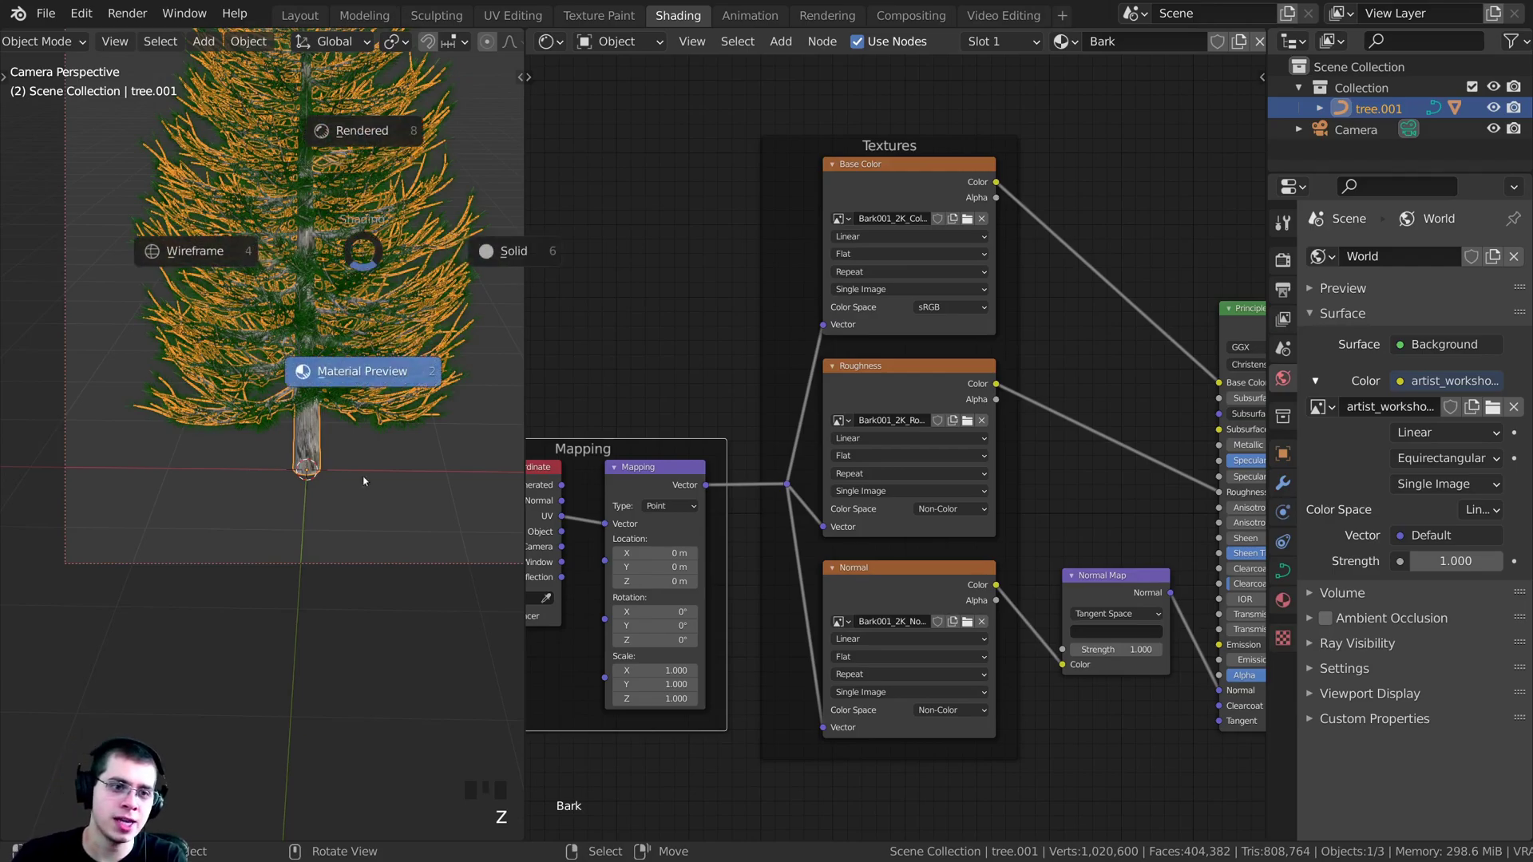
pyautogui.click(363, 481)
pyautogui.scroll(3, 299, 443)
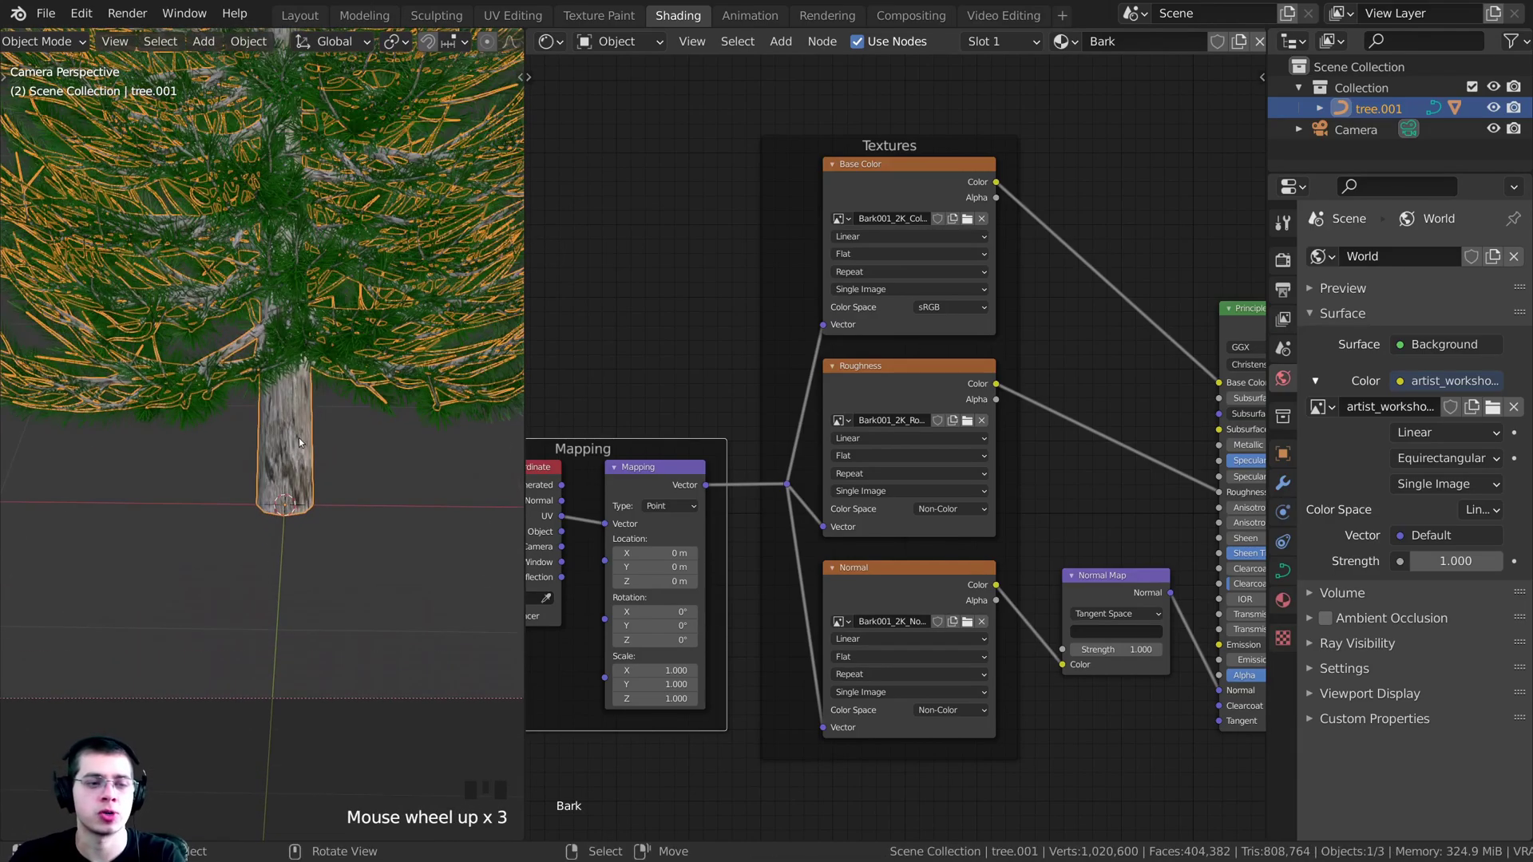
pyautogui.scroll(3, 299, 443)
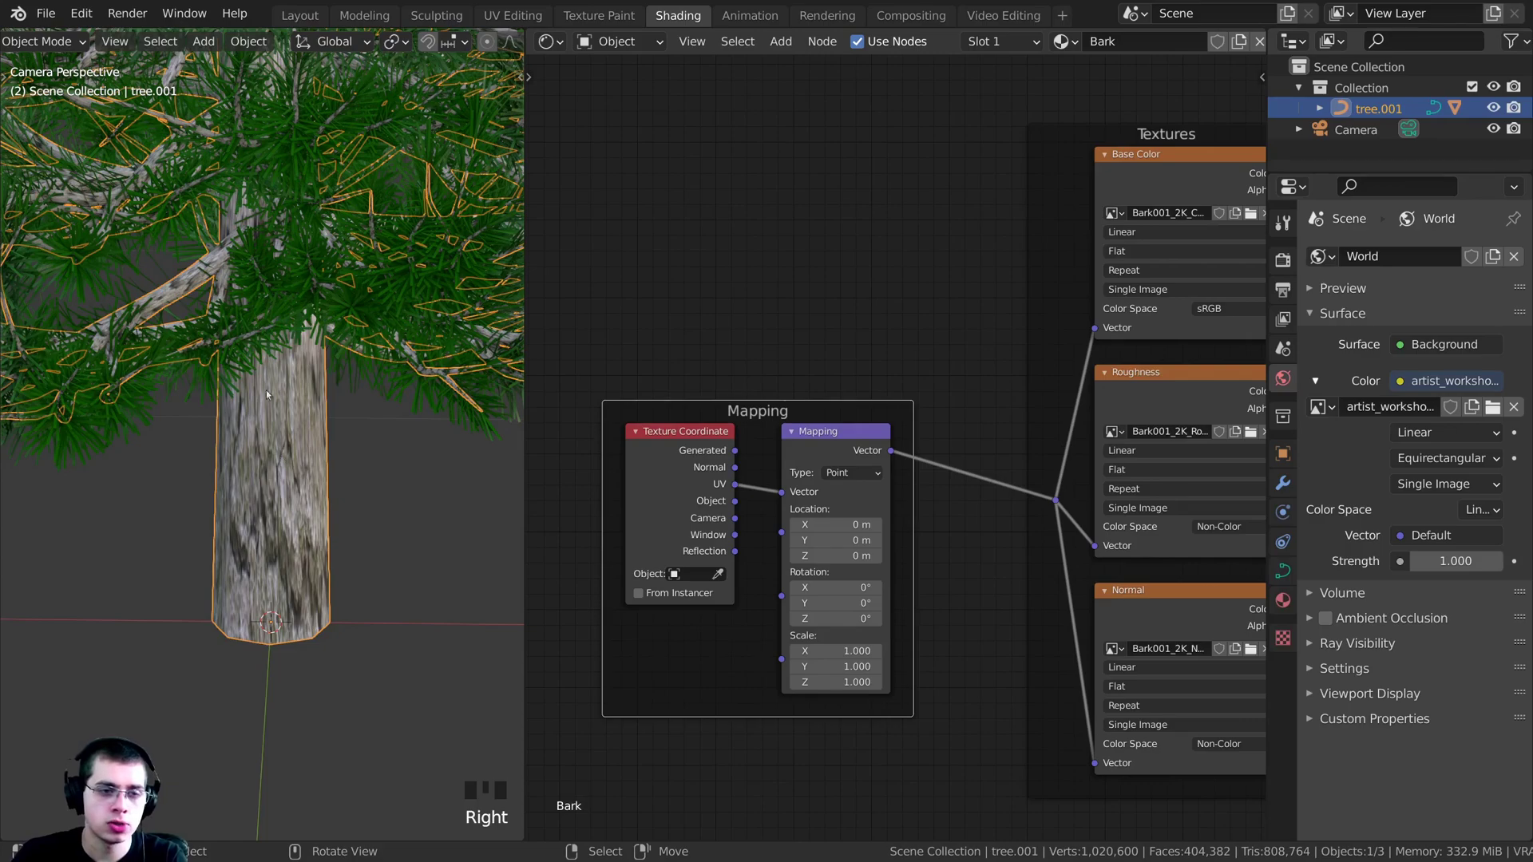
pyautogui.keyDown('shift'); pyautogui.moveTo(257, 362); pyautogui.dragTo(271, 349, button='middle'); pyautogui.keyUp('shift')
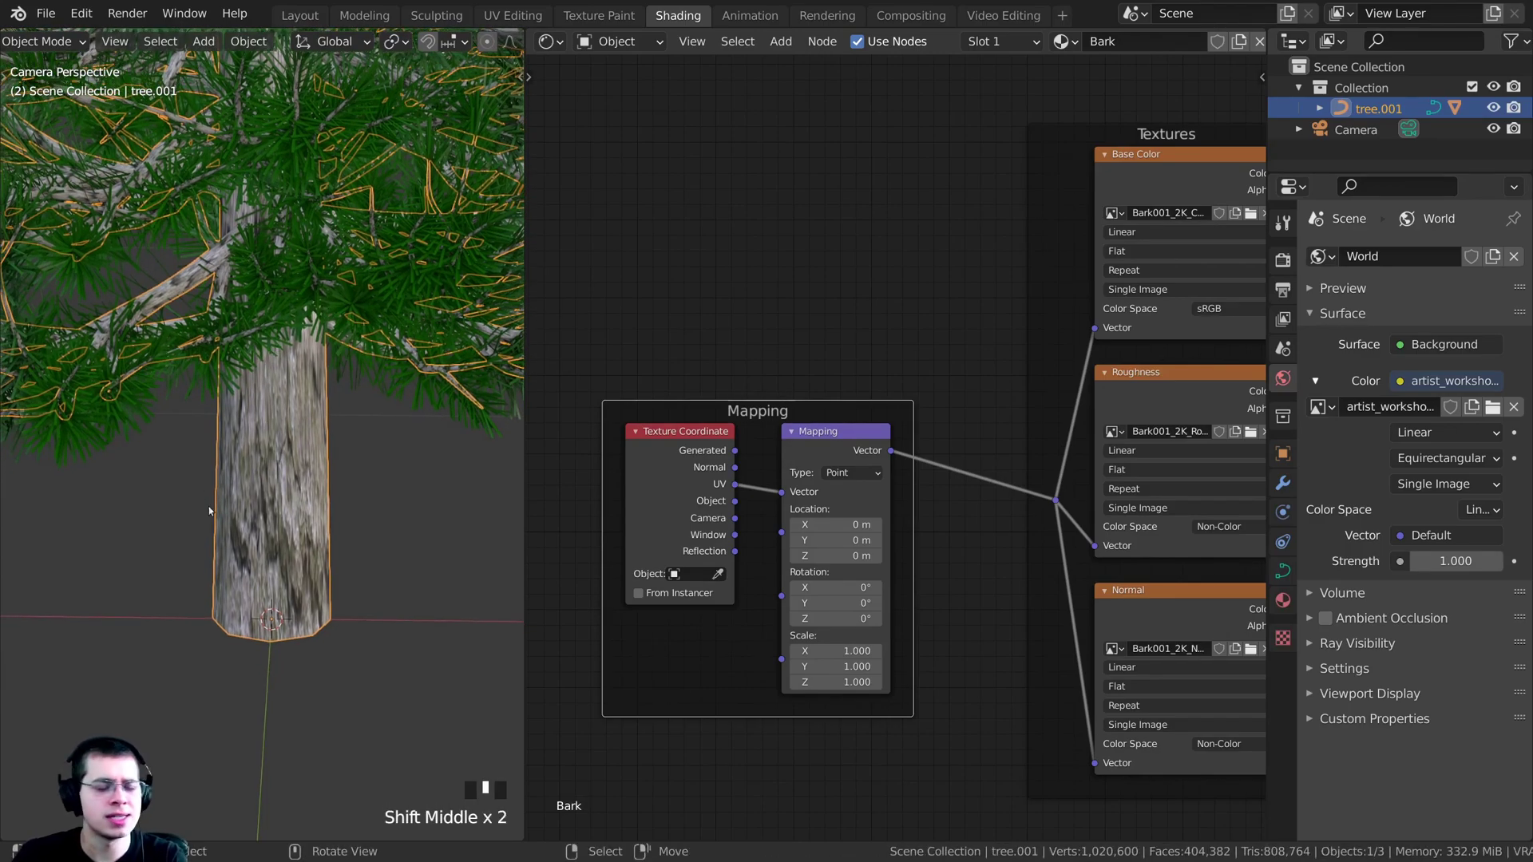
# - Connect the Texture Coordinate node's Object output to the Mapping node's Vector input
pyautogui.scroll(-1, 902, 727)
pyautogui.moveTo(892, 727); pyautogui.dragTo(900, 633, button='middle')
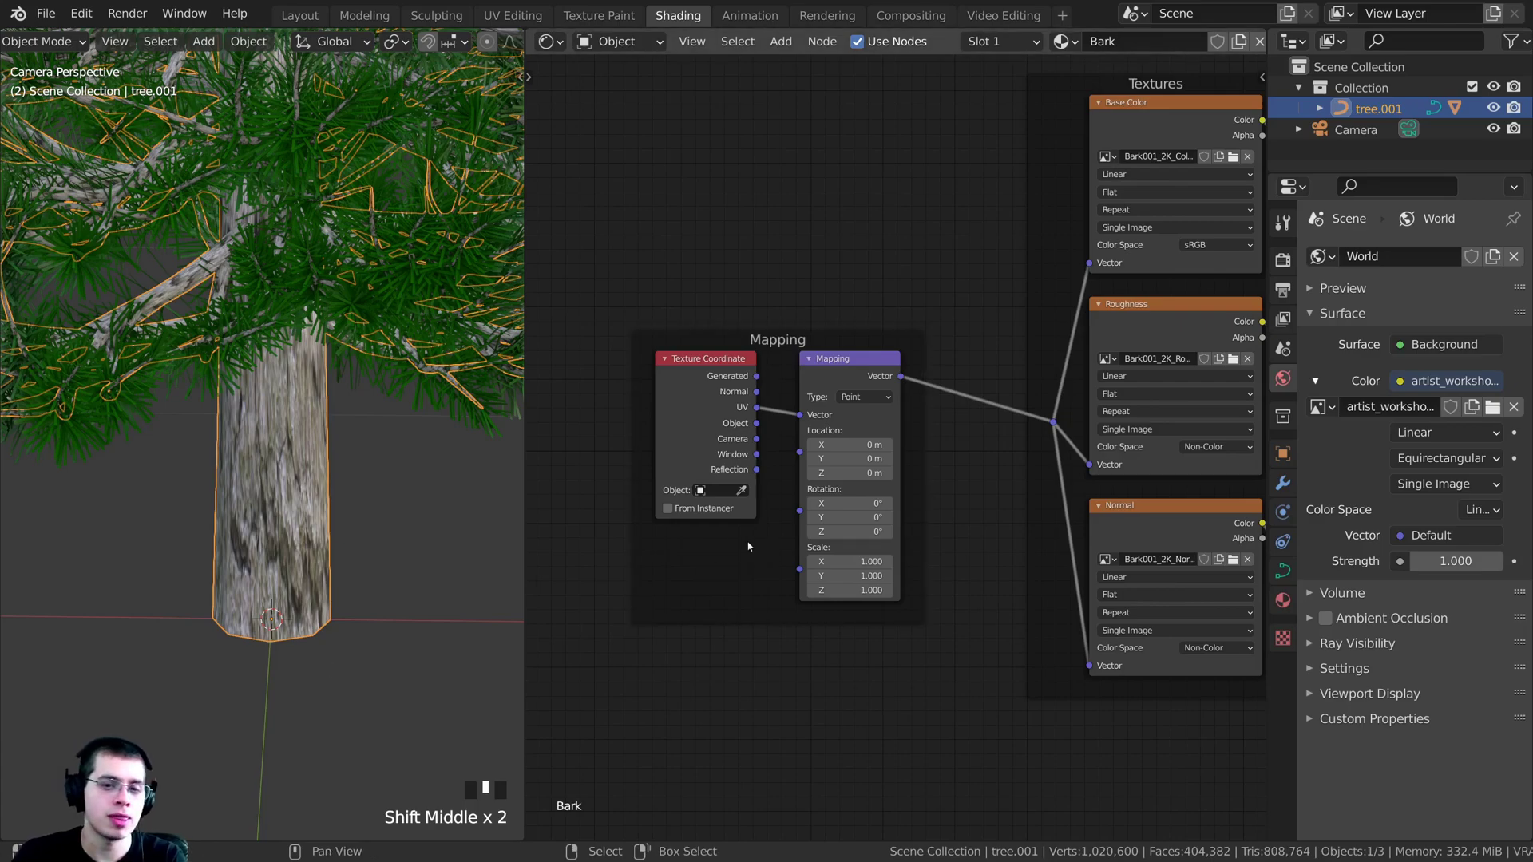
pyautogui.moveTo(747, 541); pyautogui.dragTo(794, 543)
pyautogui.moveTo(895, 349); pyautogui.dragTo(935, 371)
pyautogui.scroll(2, 788, 515)
pyautogui.scroll(1, 788, 515)
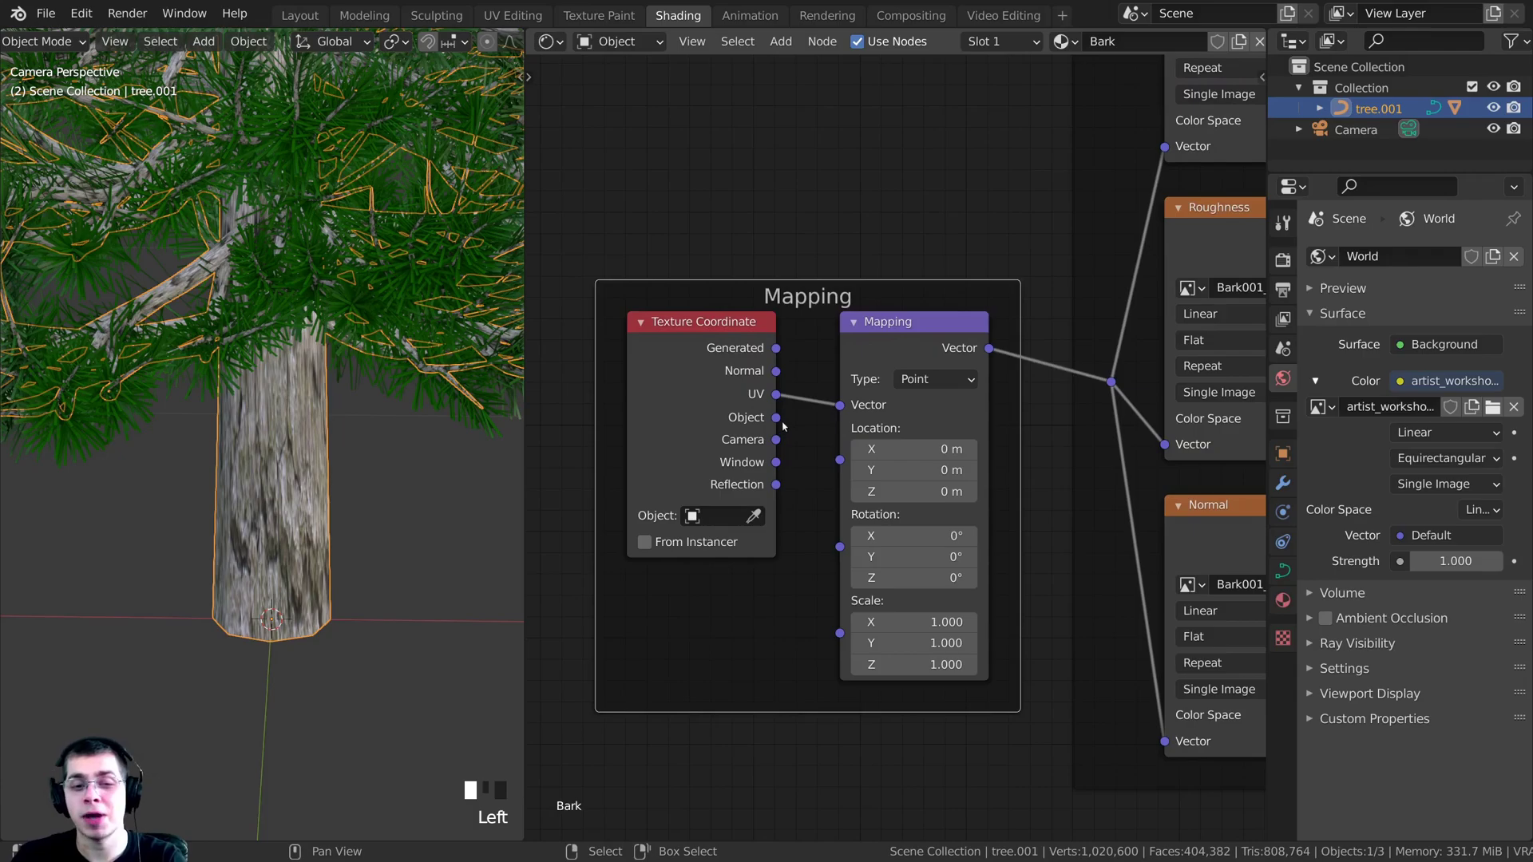
pyautogui.moveTo(776, 417); pyautogui.dragTo(851, 407)
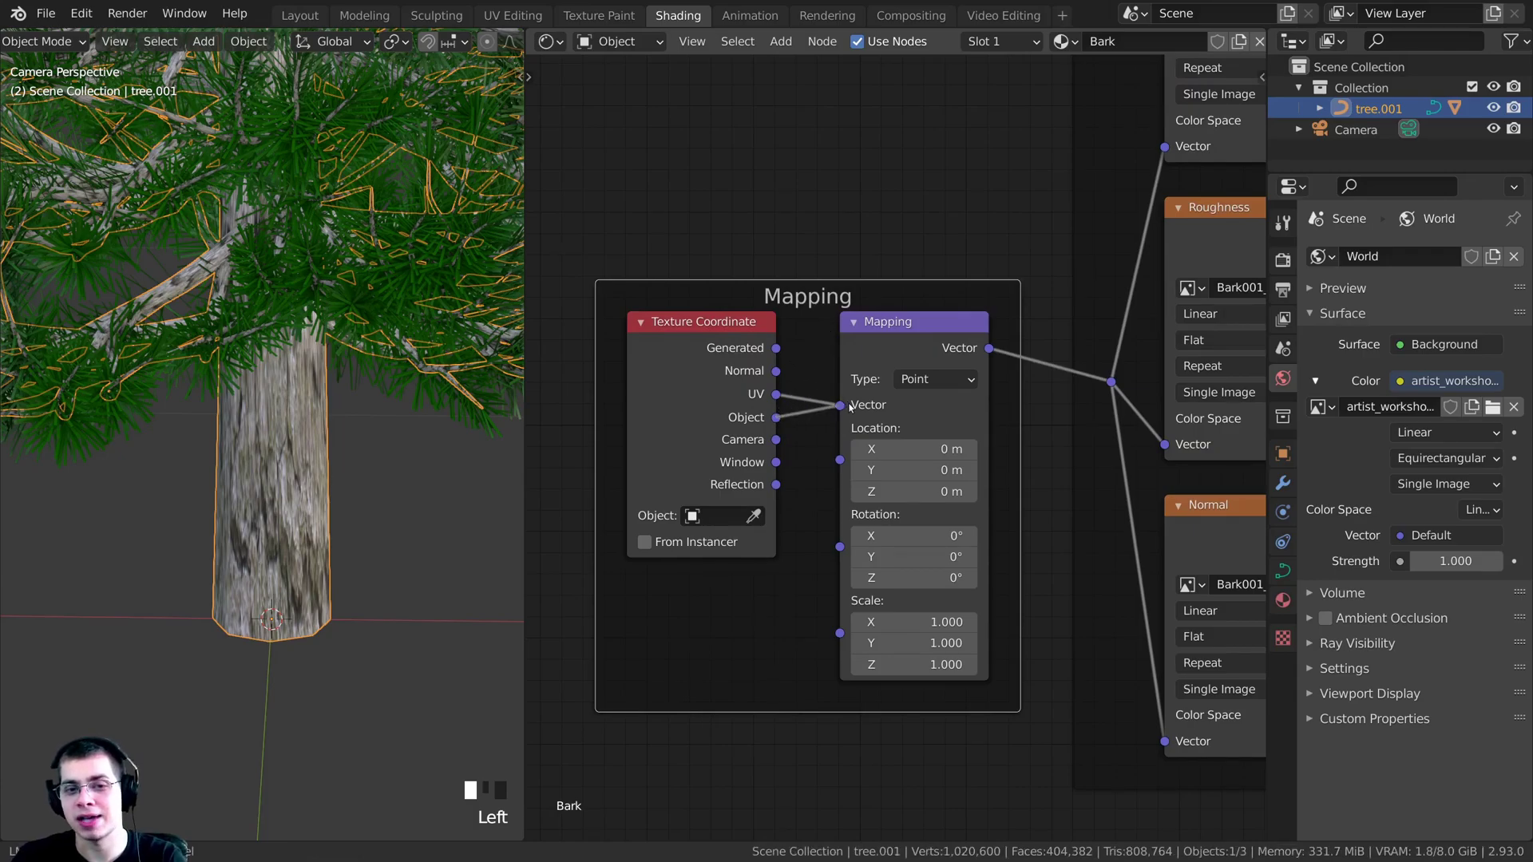
# - Set the projection of the Base Color, Roughness and Normal image textures to Box
pyautogui.moveTo(882, 389); pyautogui.dragTo(828, 671, button='middle')
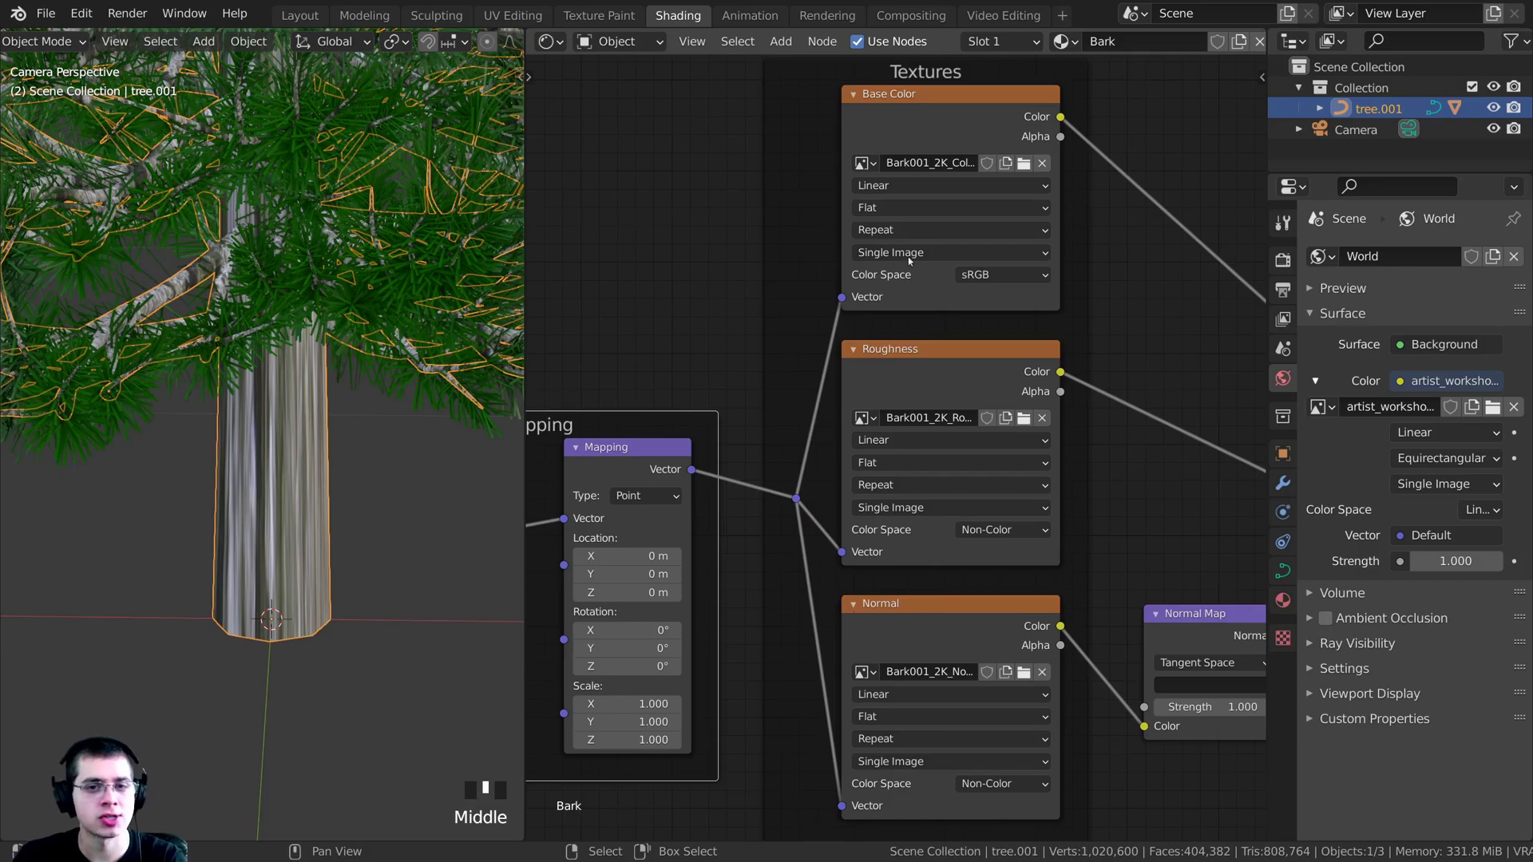
pyautogui.scroll(1, 886, 224)
pyautogui.click(899, 187)
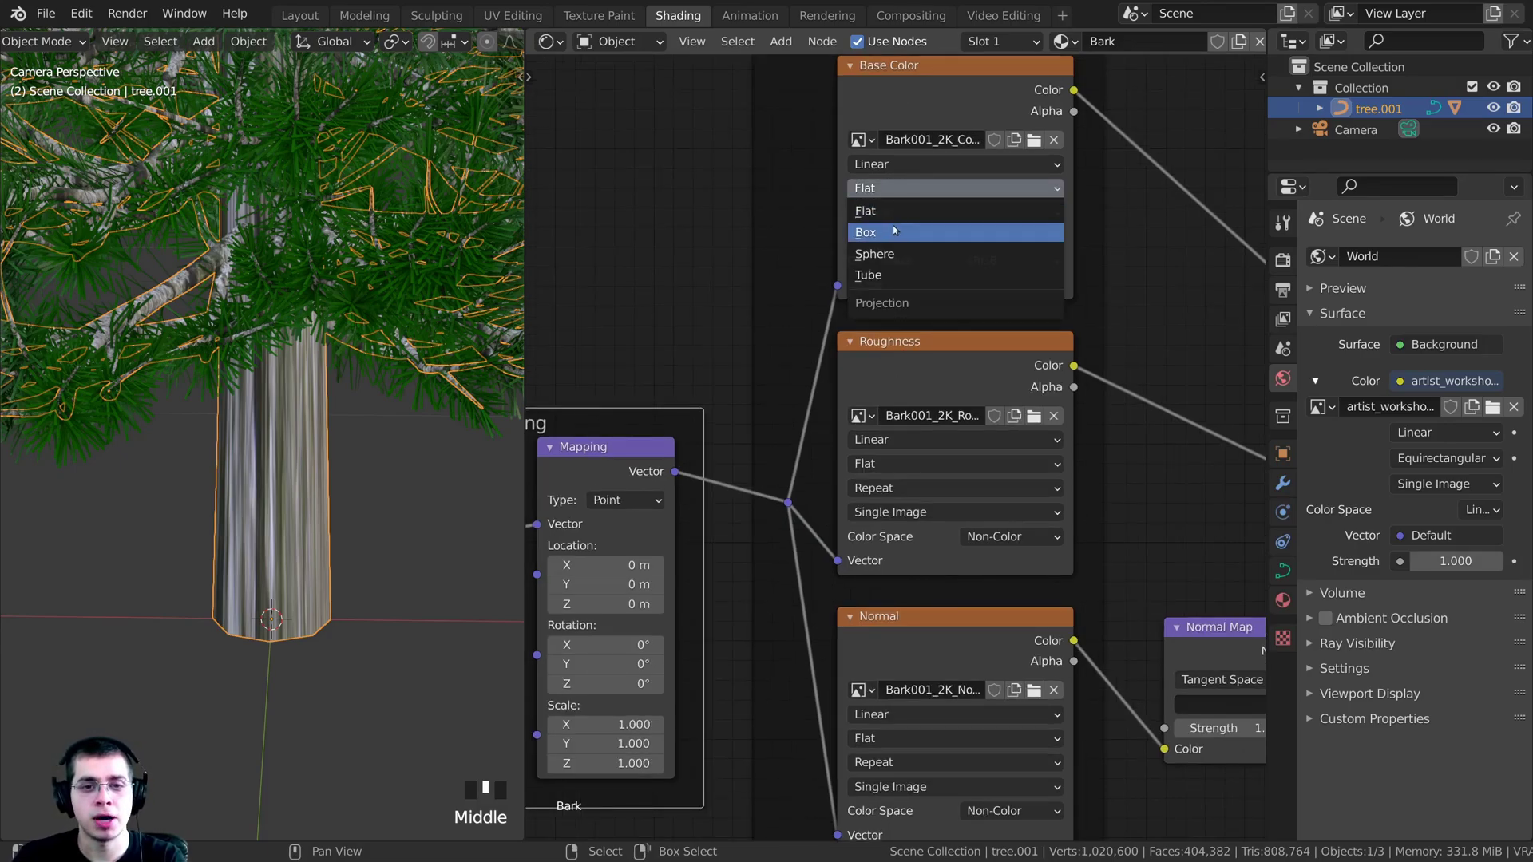
pyautogui.click(893, 231)
pyautogui.moveTo(888, 415); pyautogui.dragTo(906, 319, button='middle')
pyautogui.click(910, 367)
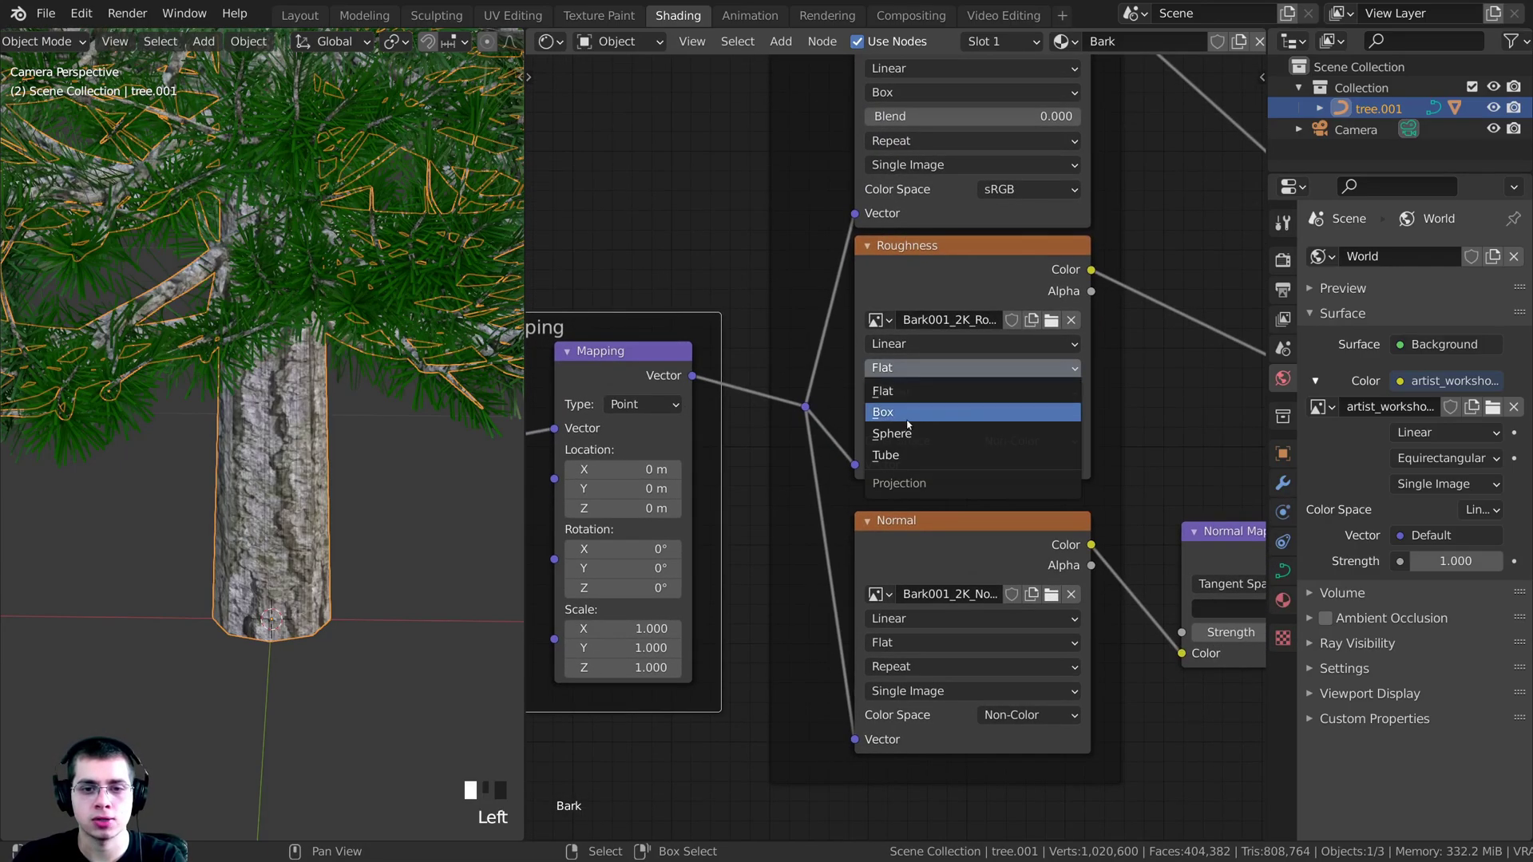
pyautogui.click(910, 408)
pyautogui.moveTo(902, 685); pyautogui.dragTo(910, 519, button='middle')
pyautogui.click(911, 476)
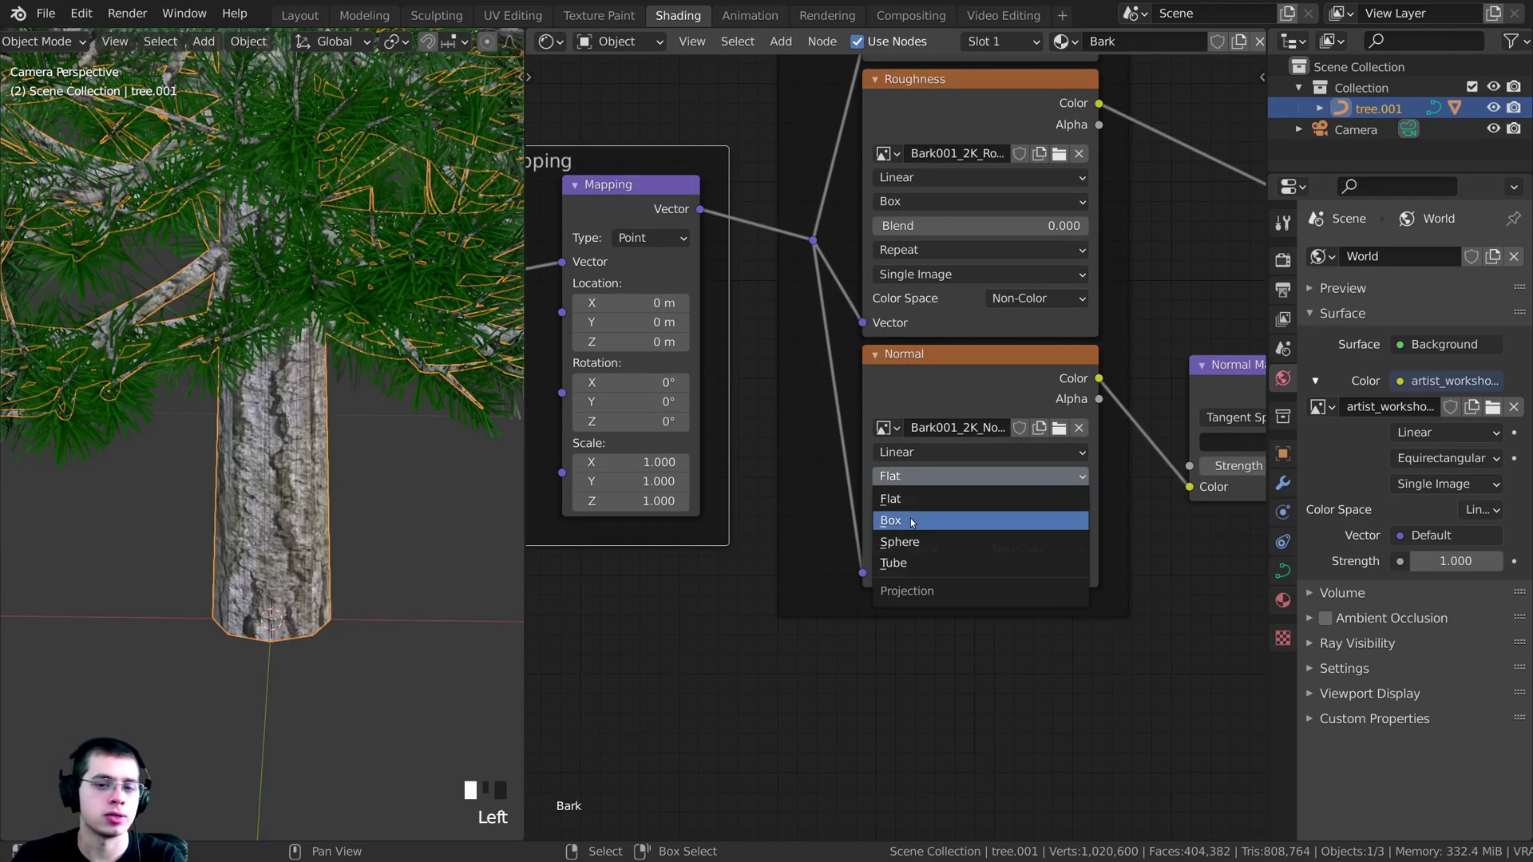
pyautogui.click(910, 500)
# - Set the Normal image texture's box projection Blend to 0.2
pyautogui.moveTo(861, 147); pyautogui.dragTo(864, 172, button='middle')
pyautogui.scroll(-2, 949, 183)
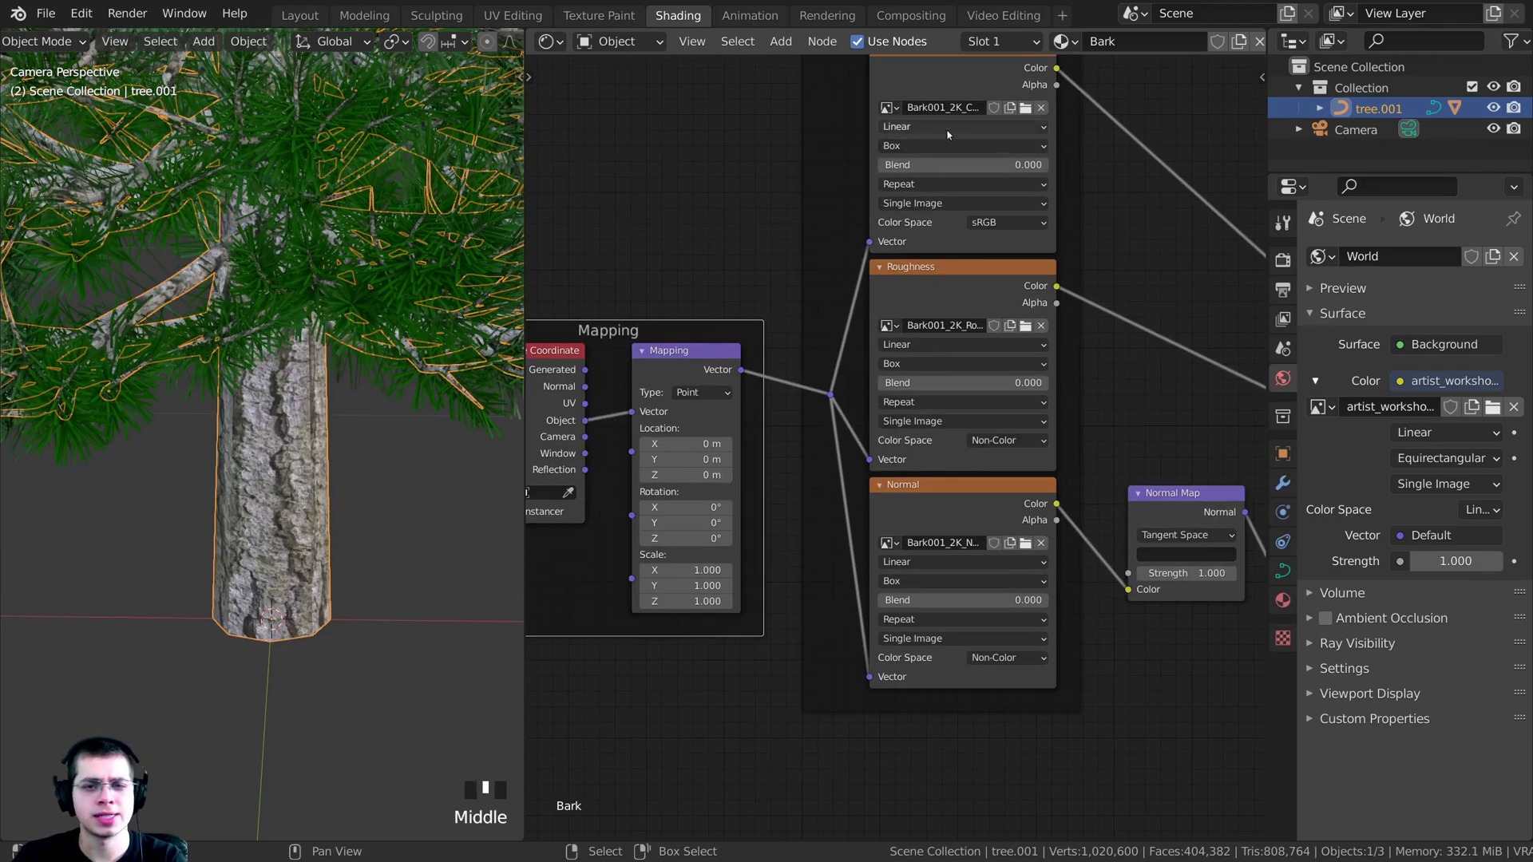
pyautogui.moveTo(909, 461); pyautogui.dragTo(898, 423, button='middle')
pyautogui.scroll(1, 897, 423)
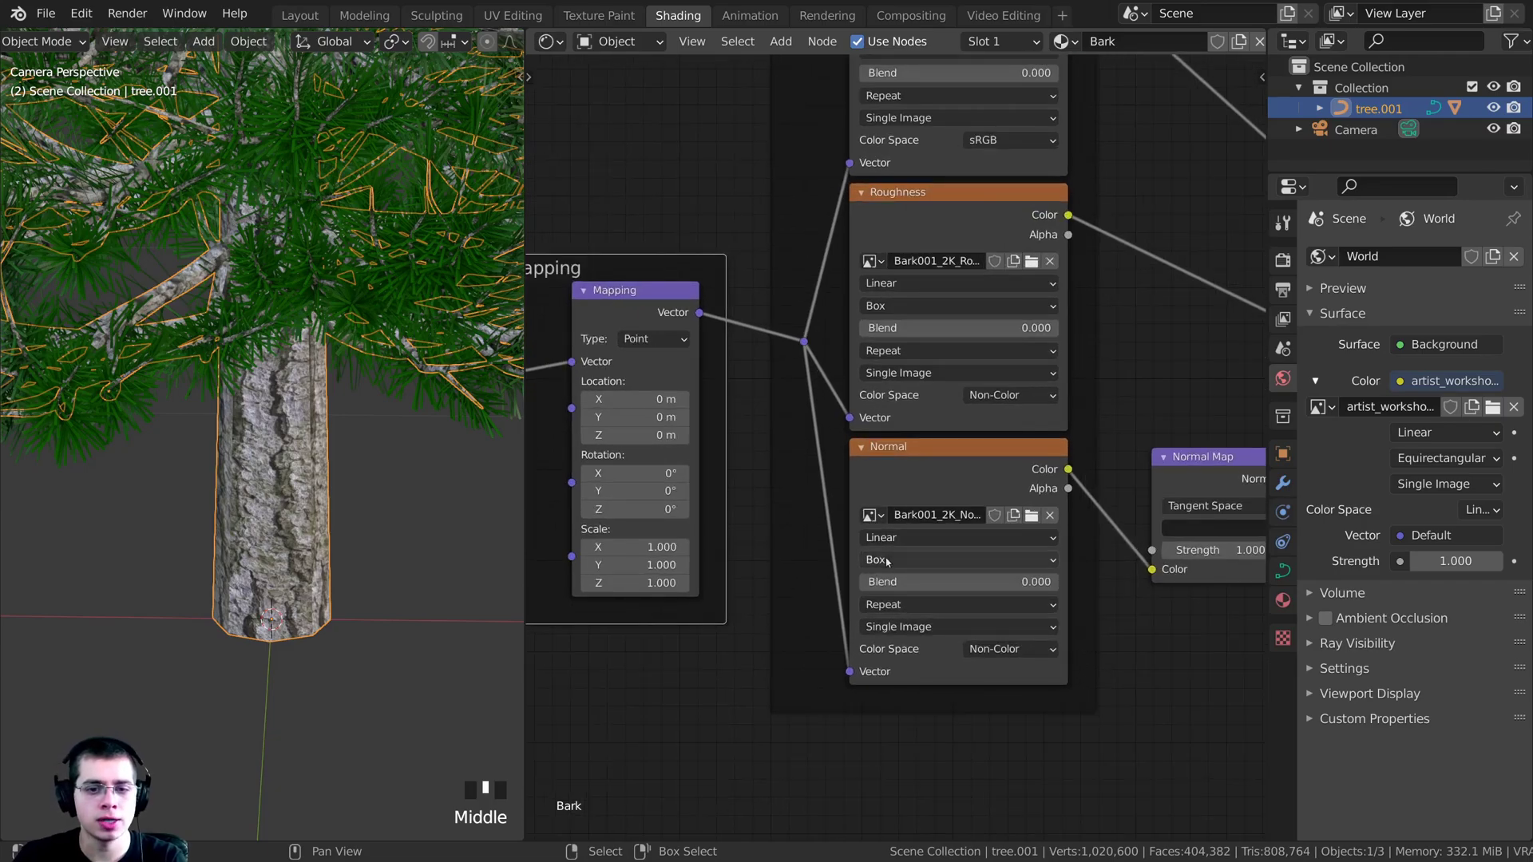
pyautogui.doubleClick(938, 574)
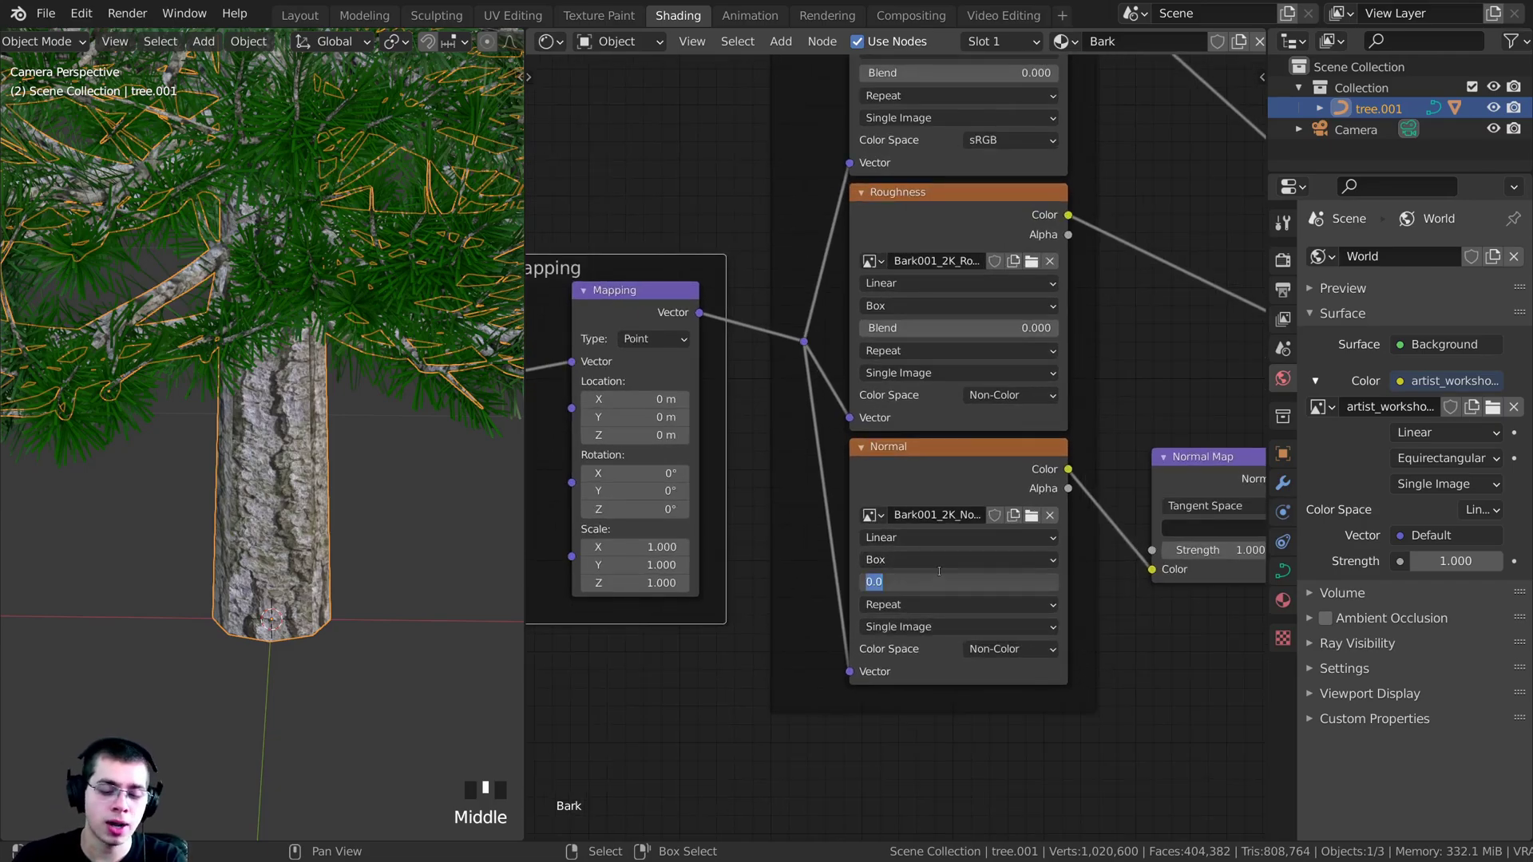
pyautogui.write('0.2')
pyautogui.press('Return')
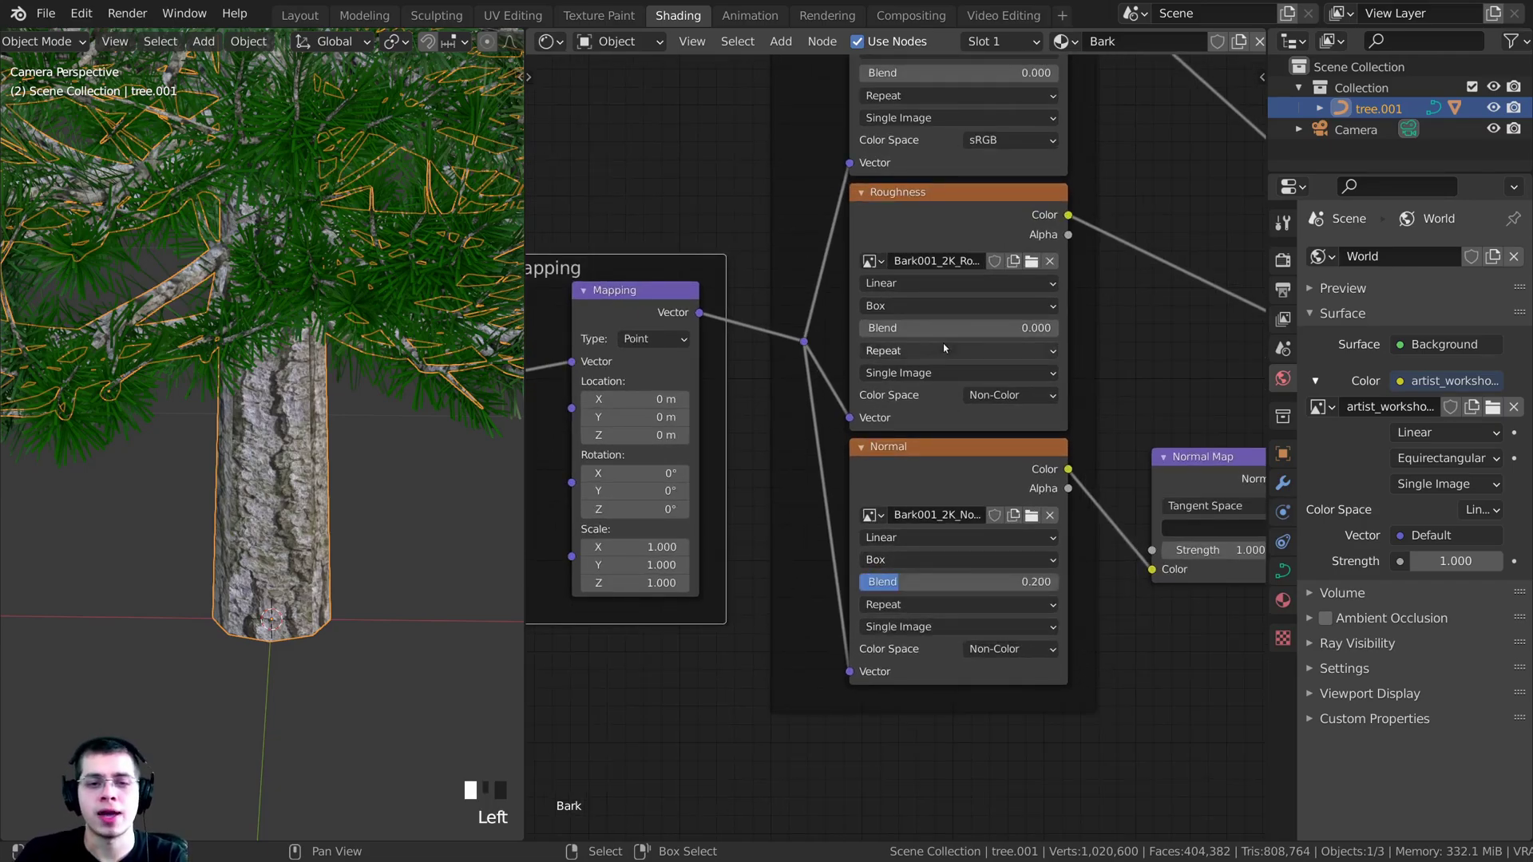
# - Set the Blend of both the Roughness and Base Color image textures to 0.2
pyautogui.moveTo(914, 323); pyautogui.dragTo(899, 420, button='middle')
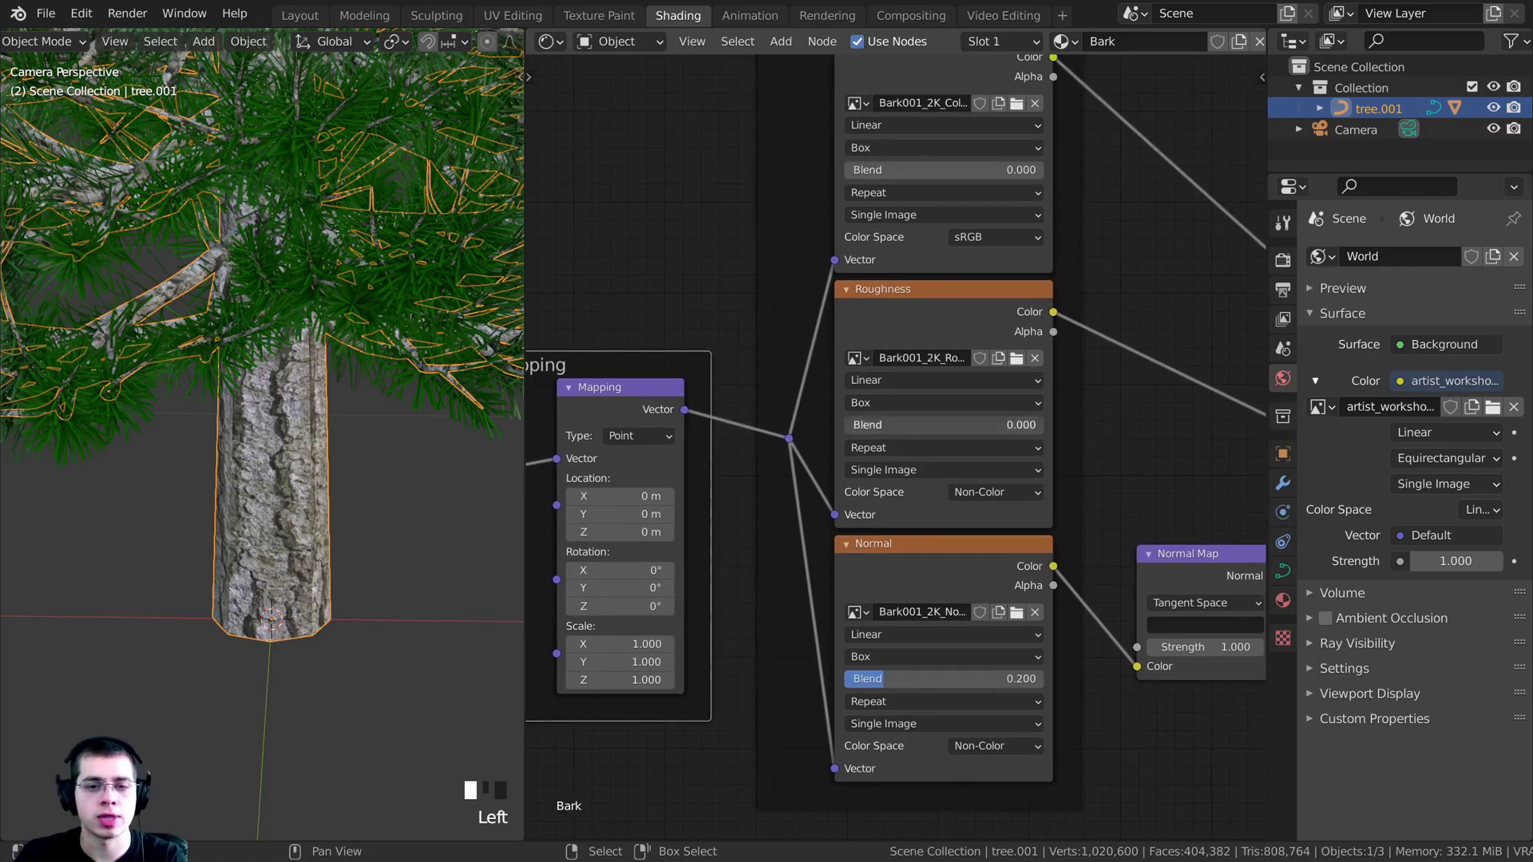
pyautogui.doubleClick(903, 425)
pyautogui.write('0.2')
pyautogui.press('Return')
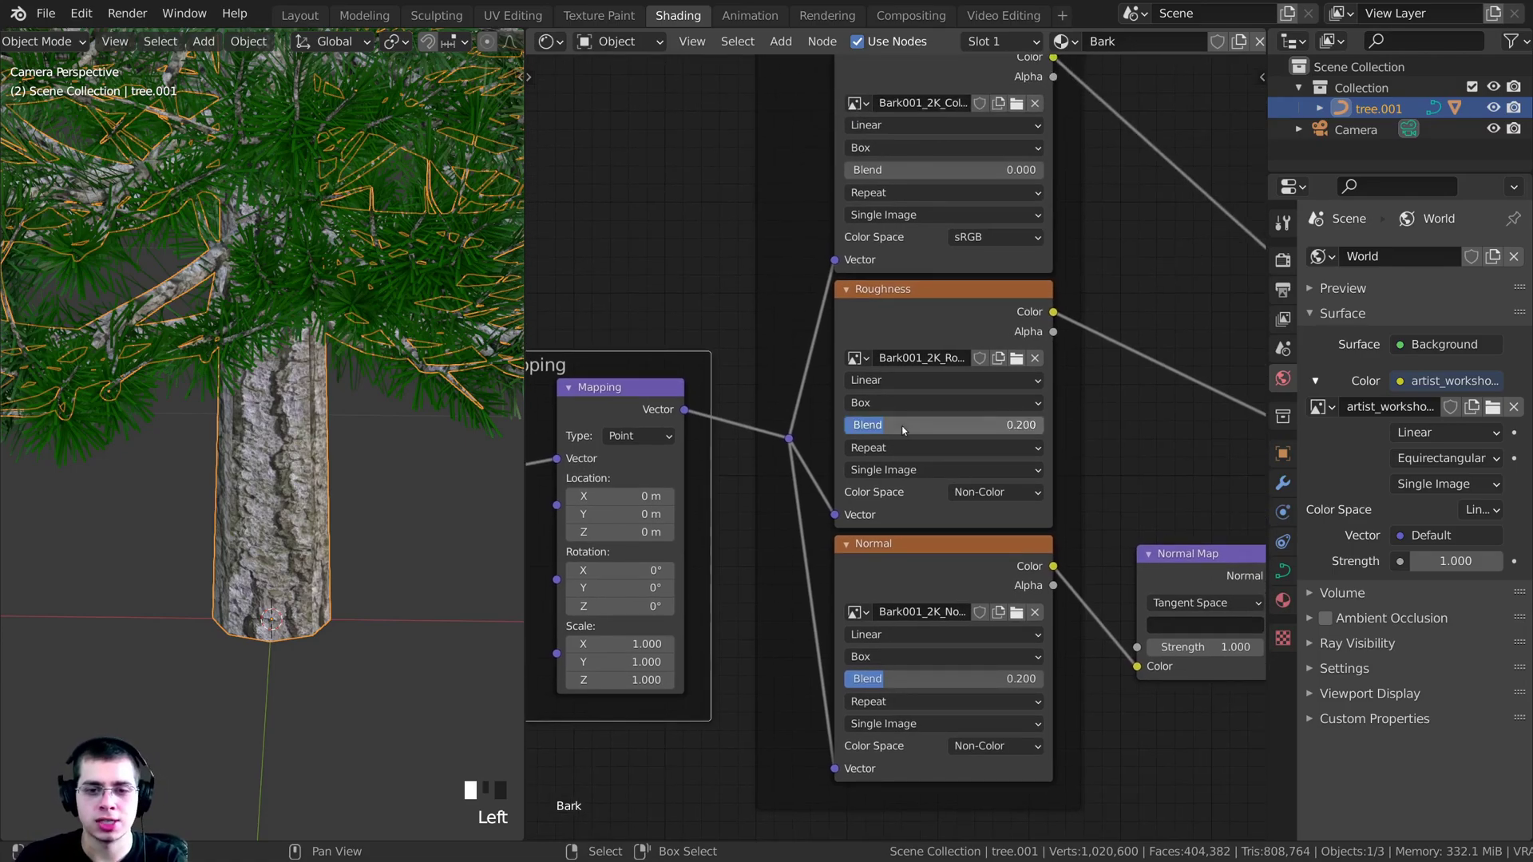
pyautogui.doubleClick(931, 170)
pyautogui.write('.')
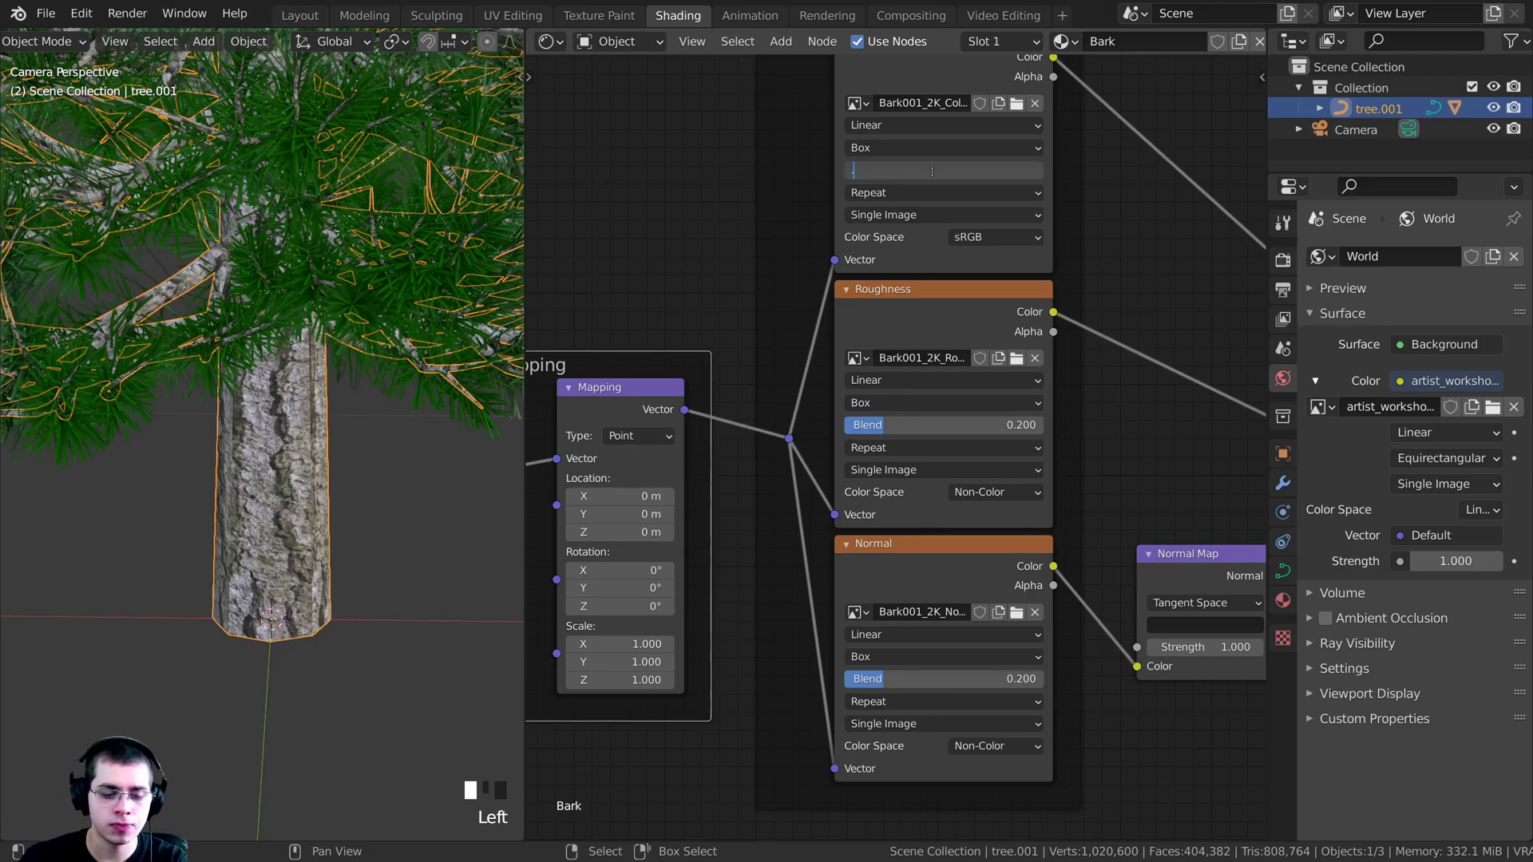
pyautogui.write('2')
pyautogui.press('Return')
# - Deselect everything and inspect the bark on the trunk up close
pyautogui.scroll(4, 315, 260)
pyautogui.moveTo(336, 239); pyautogui.dragTo(323, 484, button='middle')
pyautogui.scroll(1, 305, 162)
pyautogui.hotkey('alt', 'a')
pyautogui.scroll(3, 305, 161)
pyautogui.scroll(2, 274, 352)
pyautogui.scroll(-2, 323, 484)
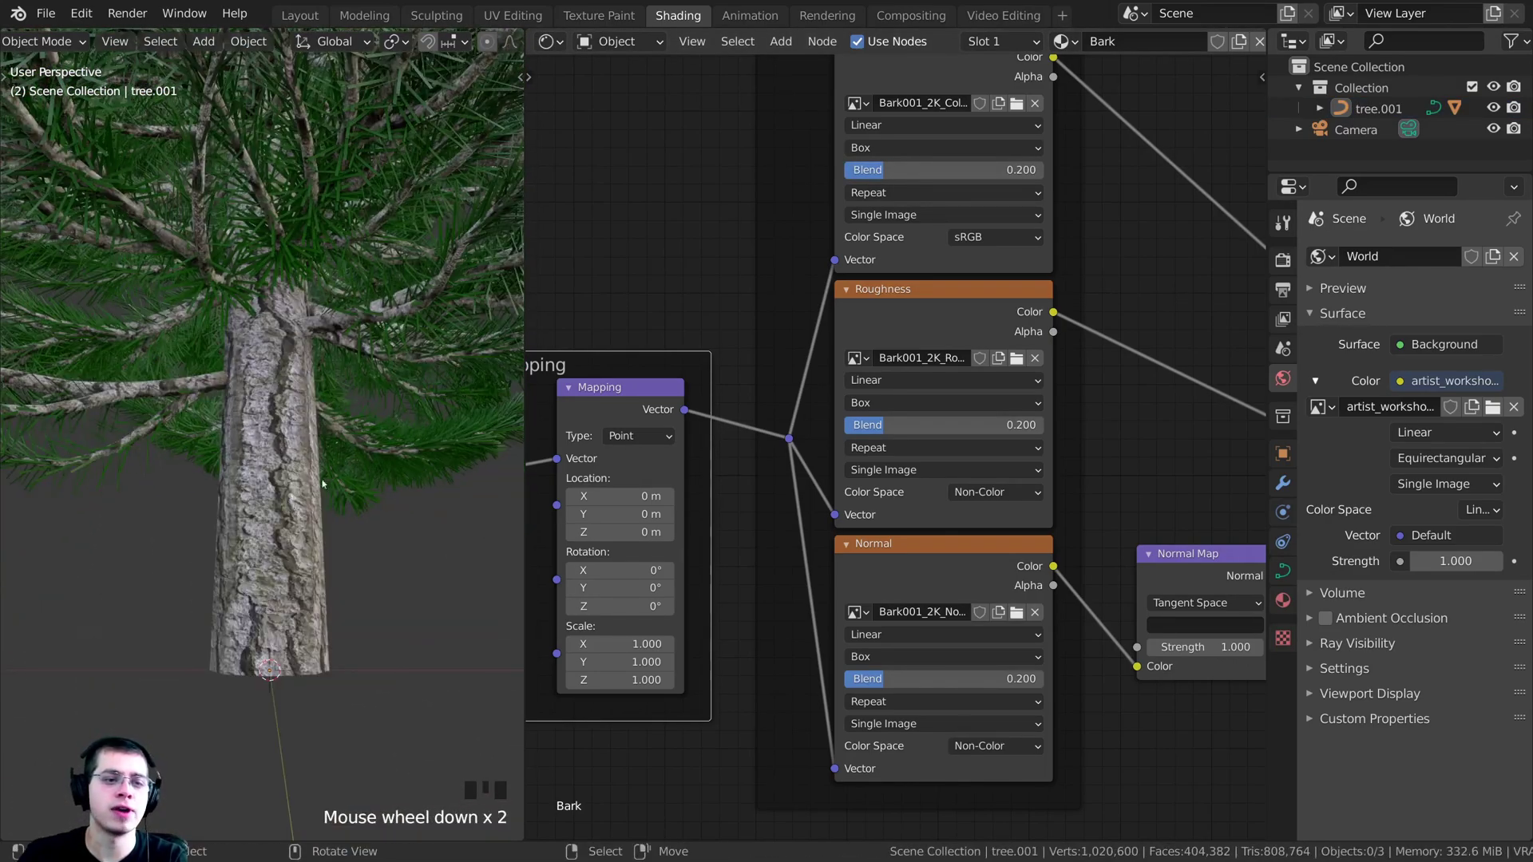
# - Set the Scale of the bark material's Mapping node to 2 on the X, Y and Z axes
pyautogui.moveTo(581, 459); pyautogui.dragTo(723, 463, button='middle')
pyautogui.scroll(-1, 742, 463)
pyautogui.moveTo(216, 455); pyautogui.dragTo(297, 466, button='middle')
pyautogui.scroll(2, 354, 455)
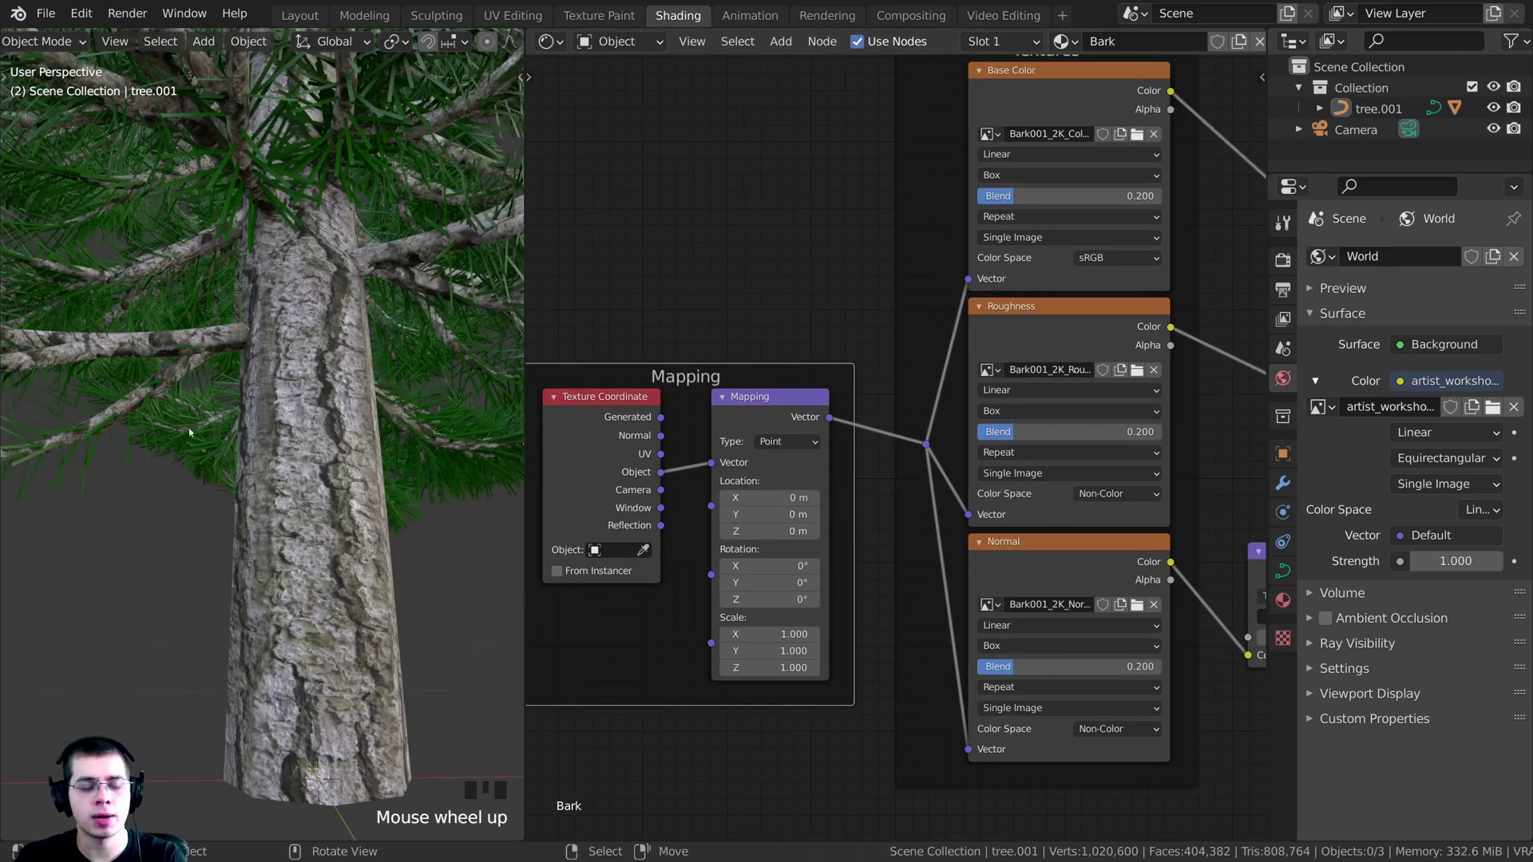
pyautogui.moveTo(189, 432); pyautogui.dragTo(231, 551, button='middle')
pyautogui.scroll(2, 85, 384)
pyautogui.scroll(1, 231, 551)
pyautogui.moveTo(716, 542); pyautogui.dragTo(759, 383, button='middle')
pyautogui.scroll(1, 826, 494)
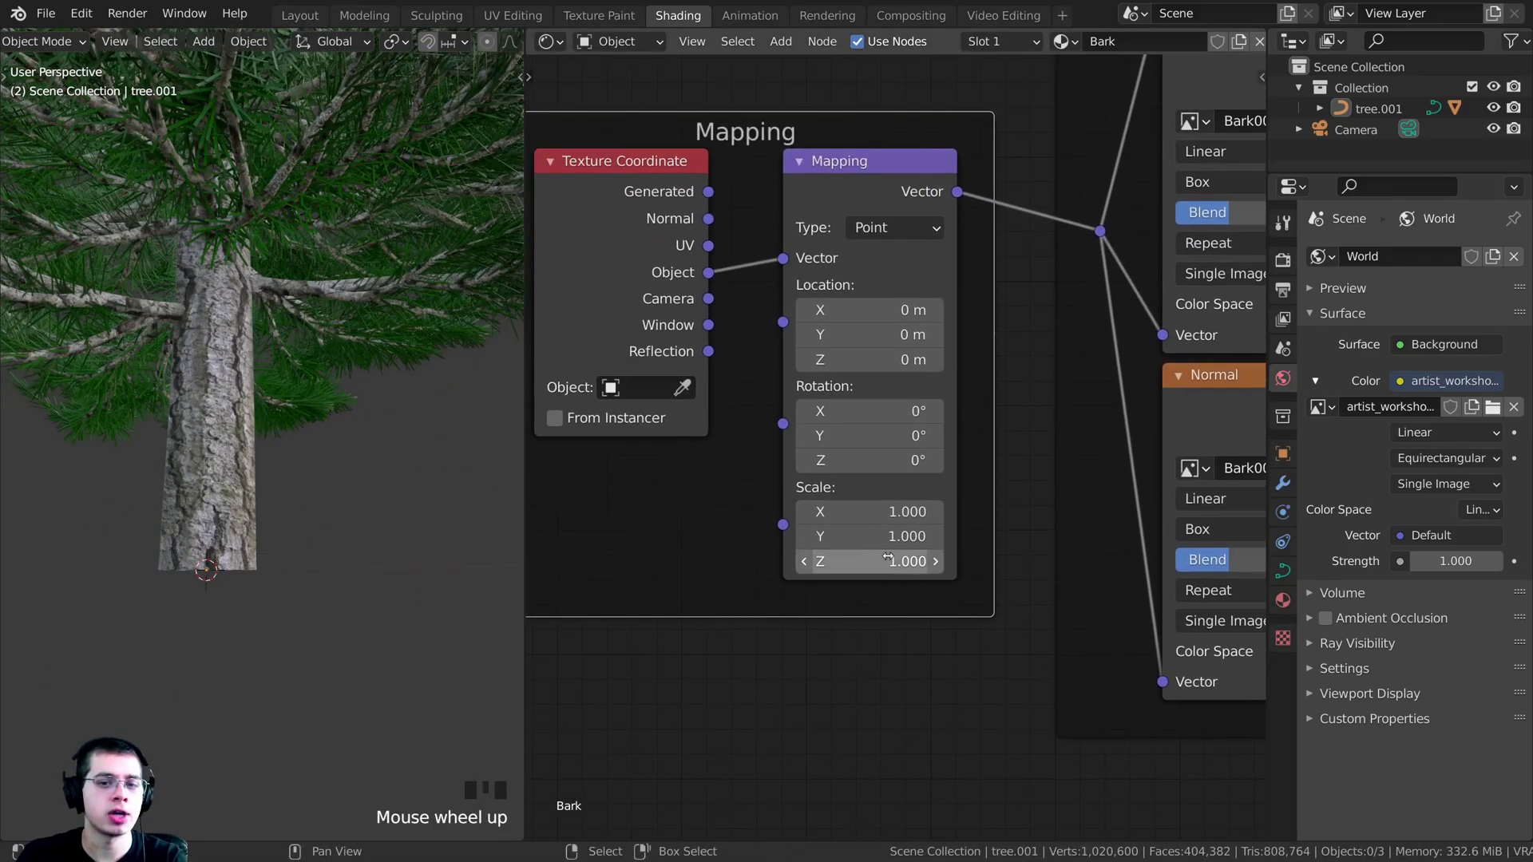
pyautogui.scroll(1, 876, 517)
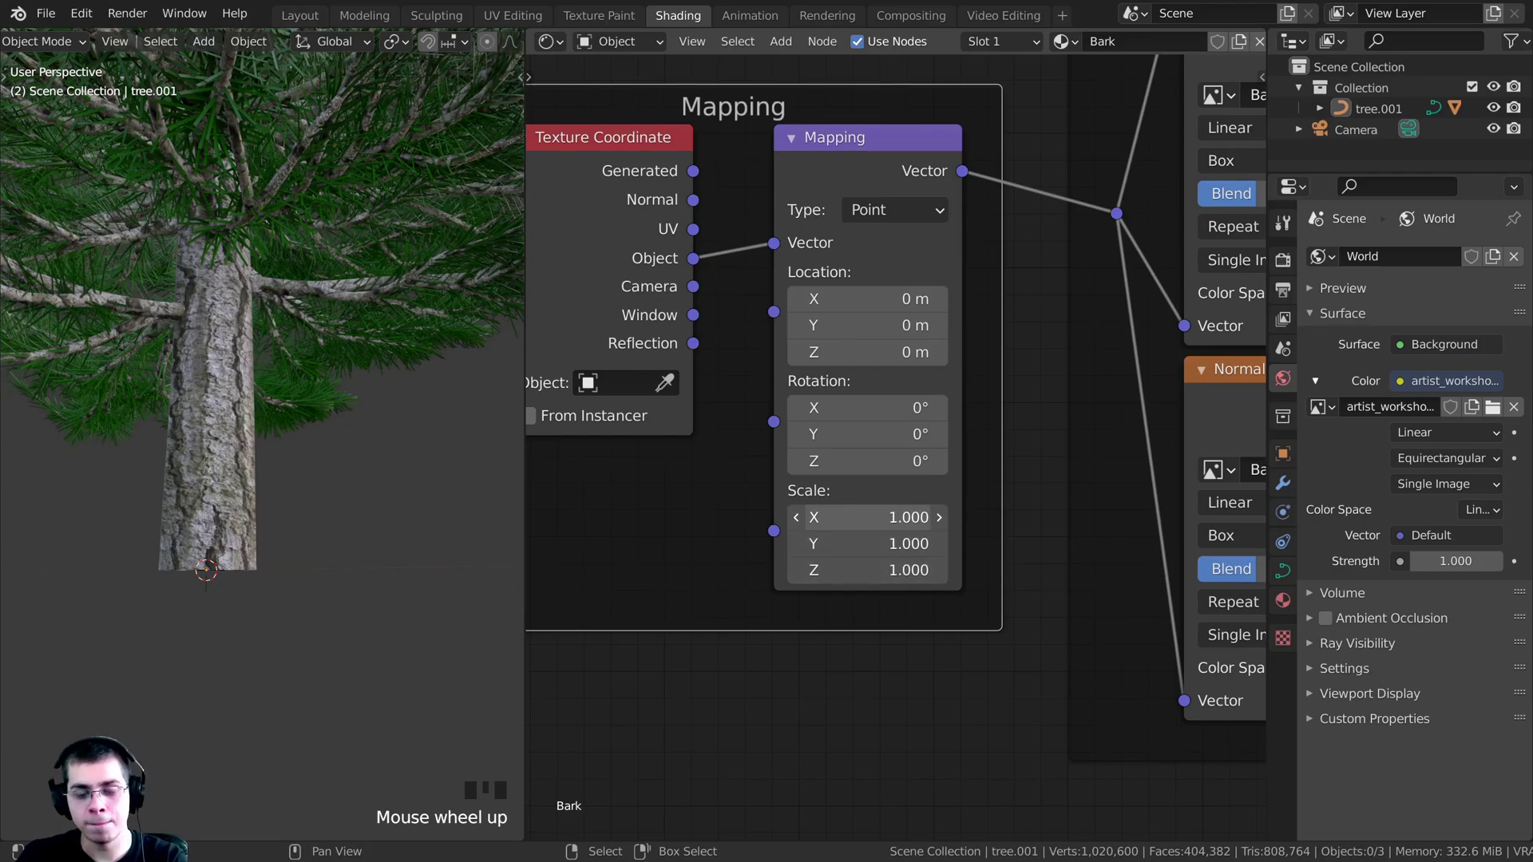
pyautogui.moveTo(876, 517); pyautogui.dragTo(890, 554)
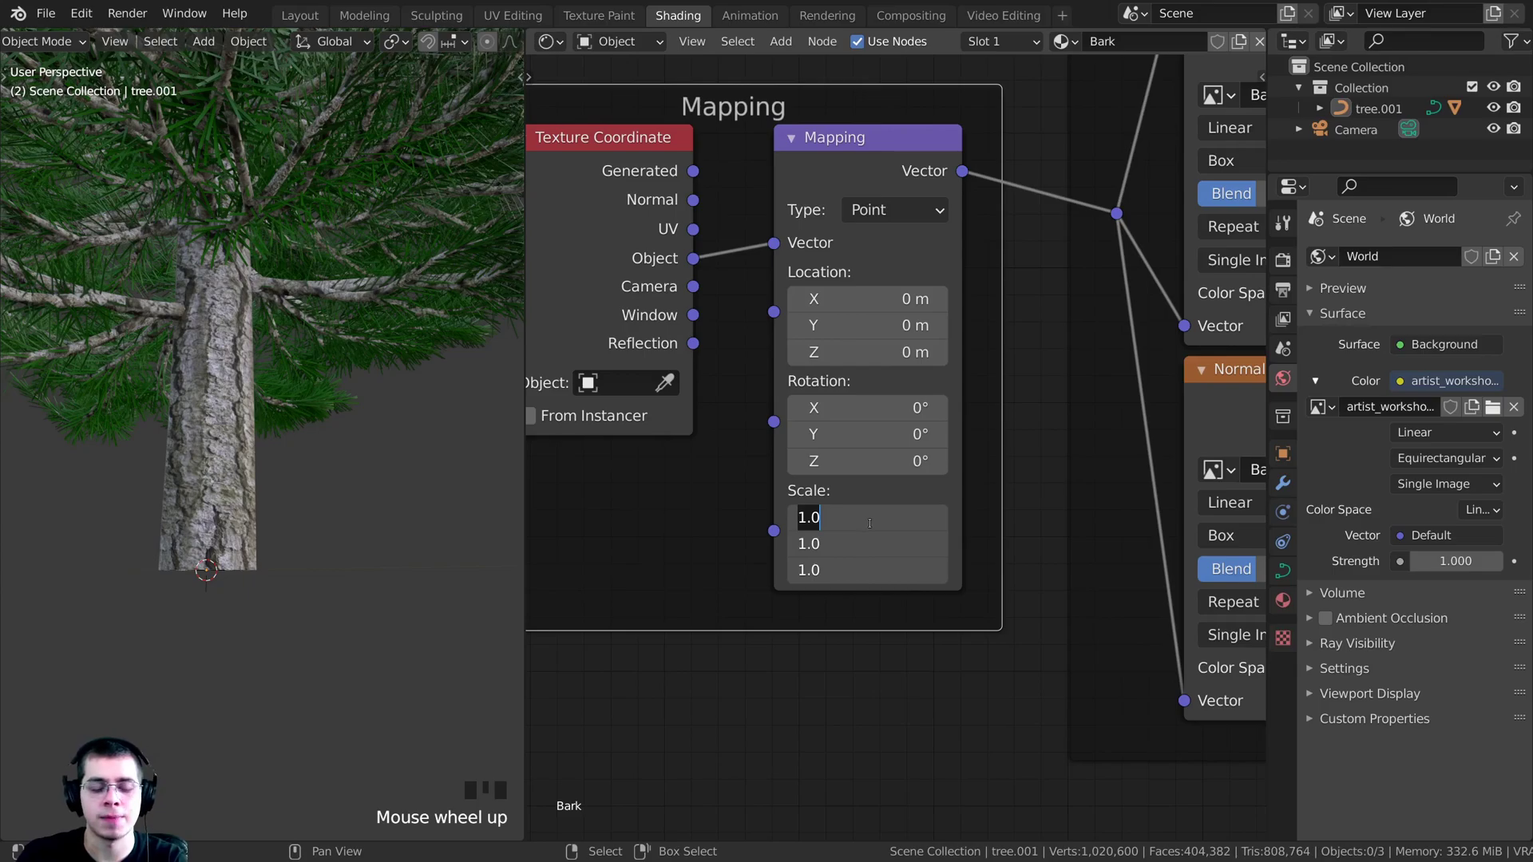
pyautogui.write('2')
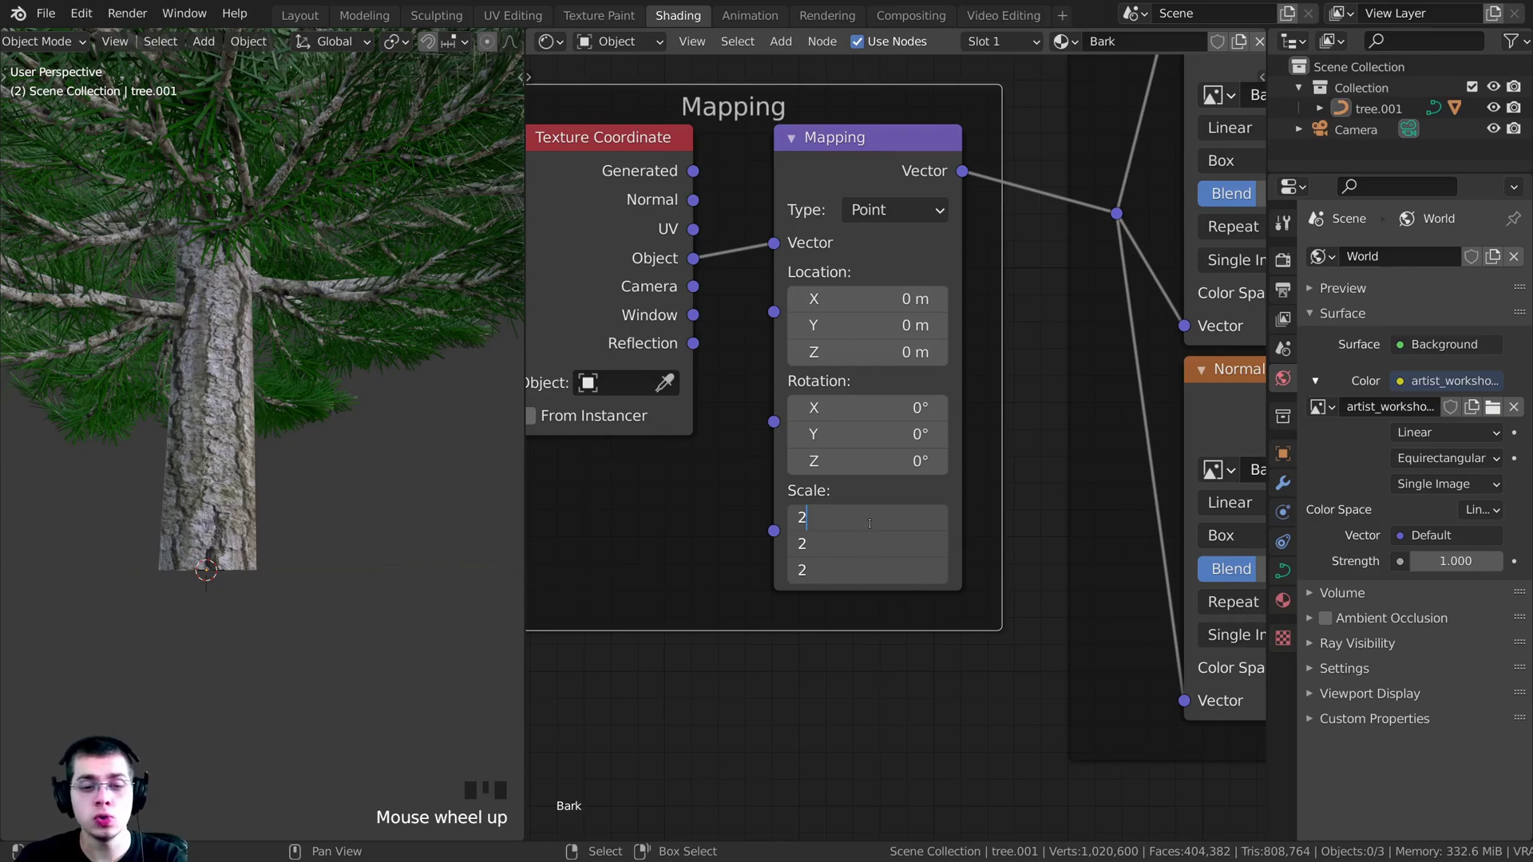
pyautogui.press('Return')
# - Examine the rescaled bark on the trunk up close, then check the whole tree through the camera in Rendered shading
pyautogui.scroll(3, 236, 300)
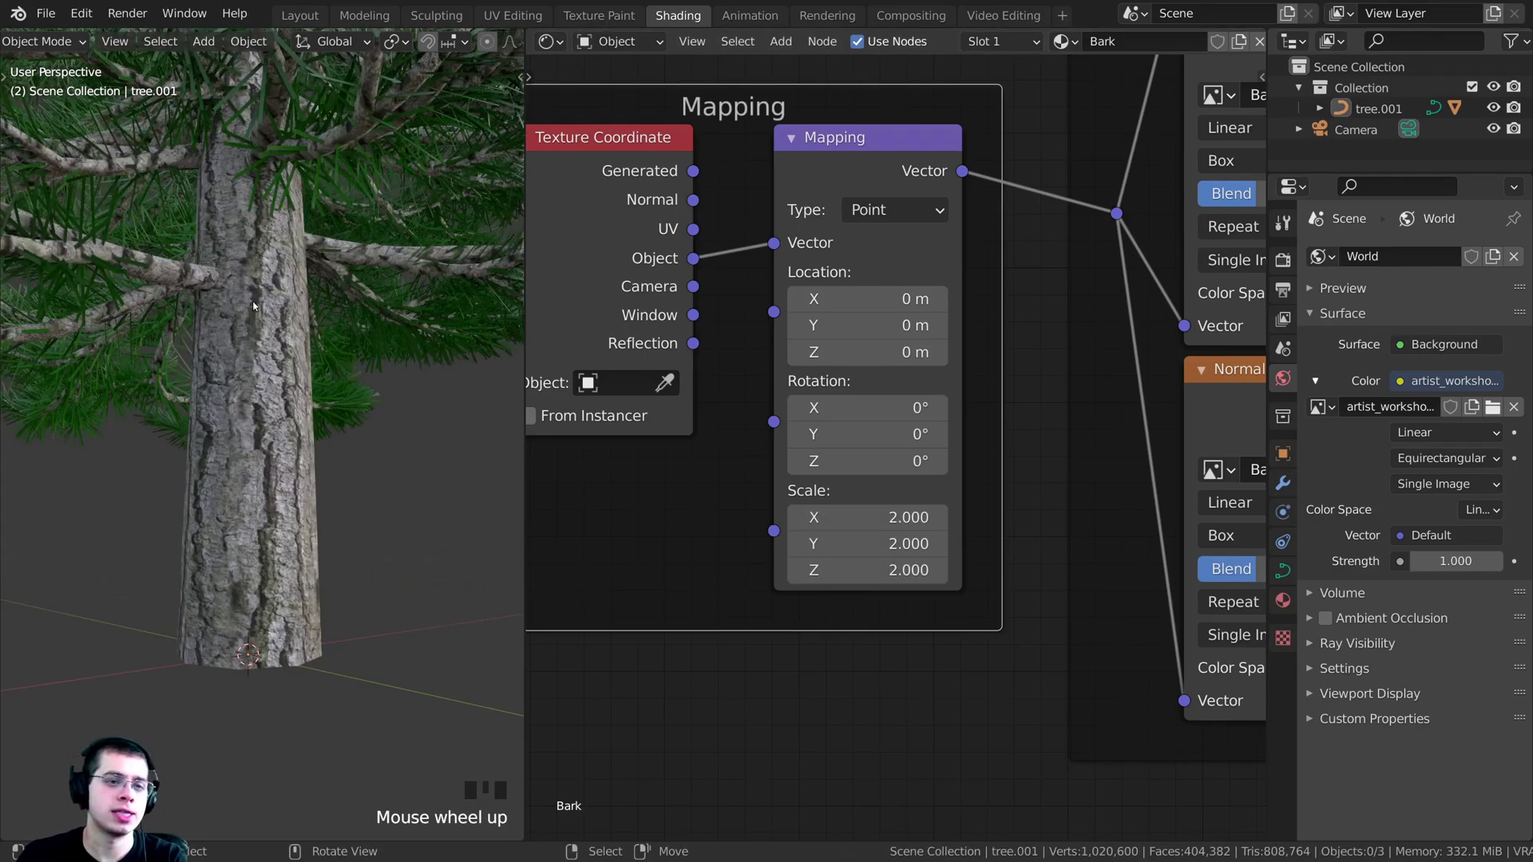
pyautogui.moveTo(237, 299); pyautogui.dragTo(261, 321, button='middle')
pyautogui.moveTo(260, 321)
pyautogui.keyDown('shift'); pyautogui.mouseDown(button='middle')
pyautogui.moveTo(246, 255)
pyautogui.moveTo(262, 326)
pyautogui.mouseUp(button='middle'); pyautogui.keyUp('shift')
pyautogui.scroll(2, 254, 272)
pyautogui.press('KP_0')
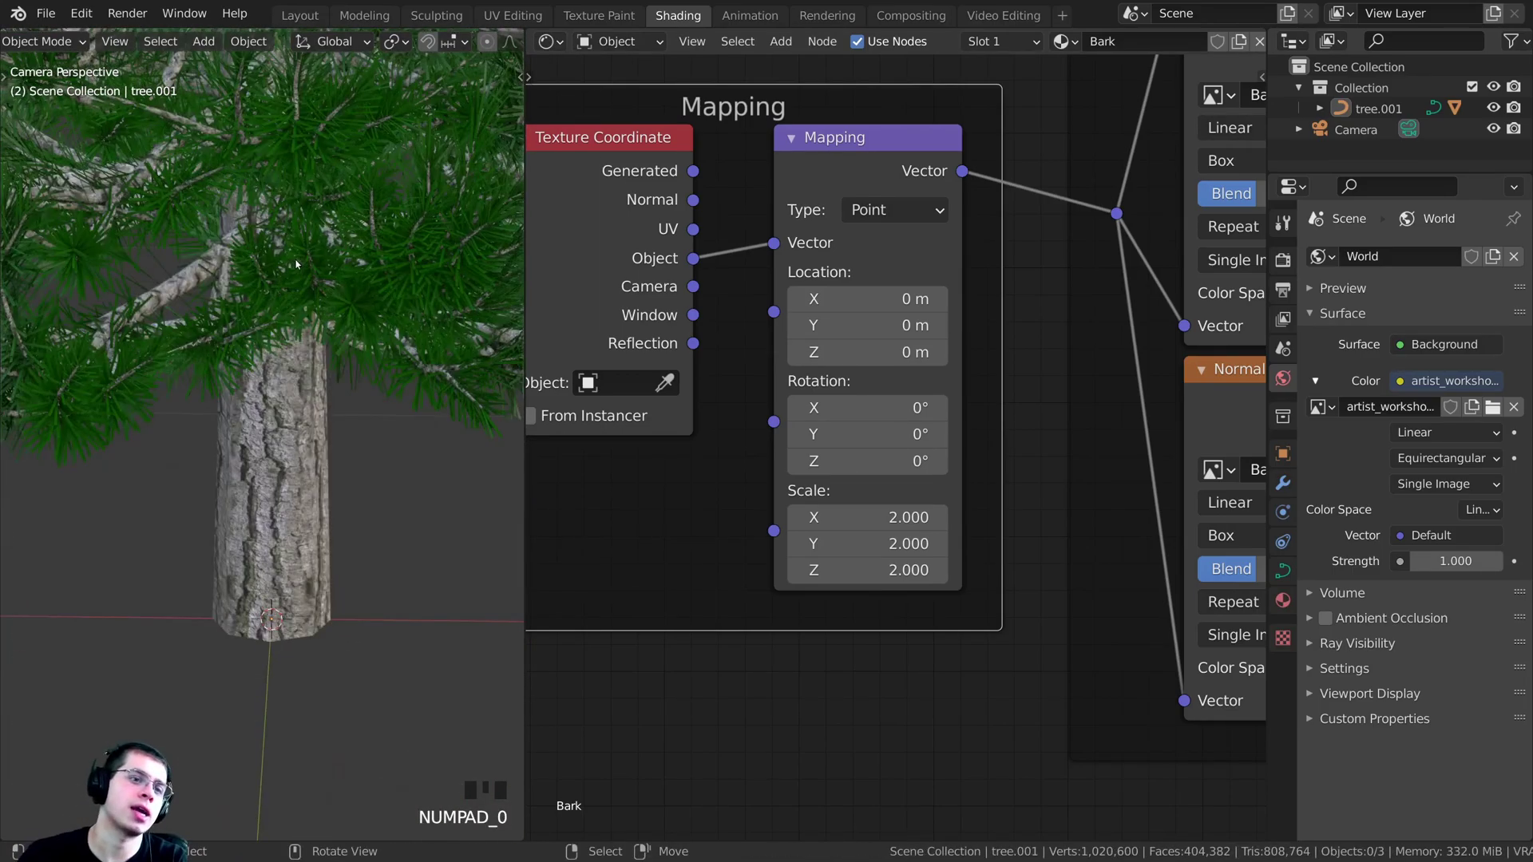
pyautogui.press('z')
pyautogui.click(309, 103)
pyautogui.scroll(-7, 438, 298)
pyautogui.click(438, 297)
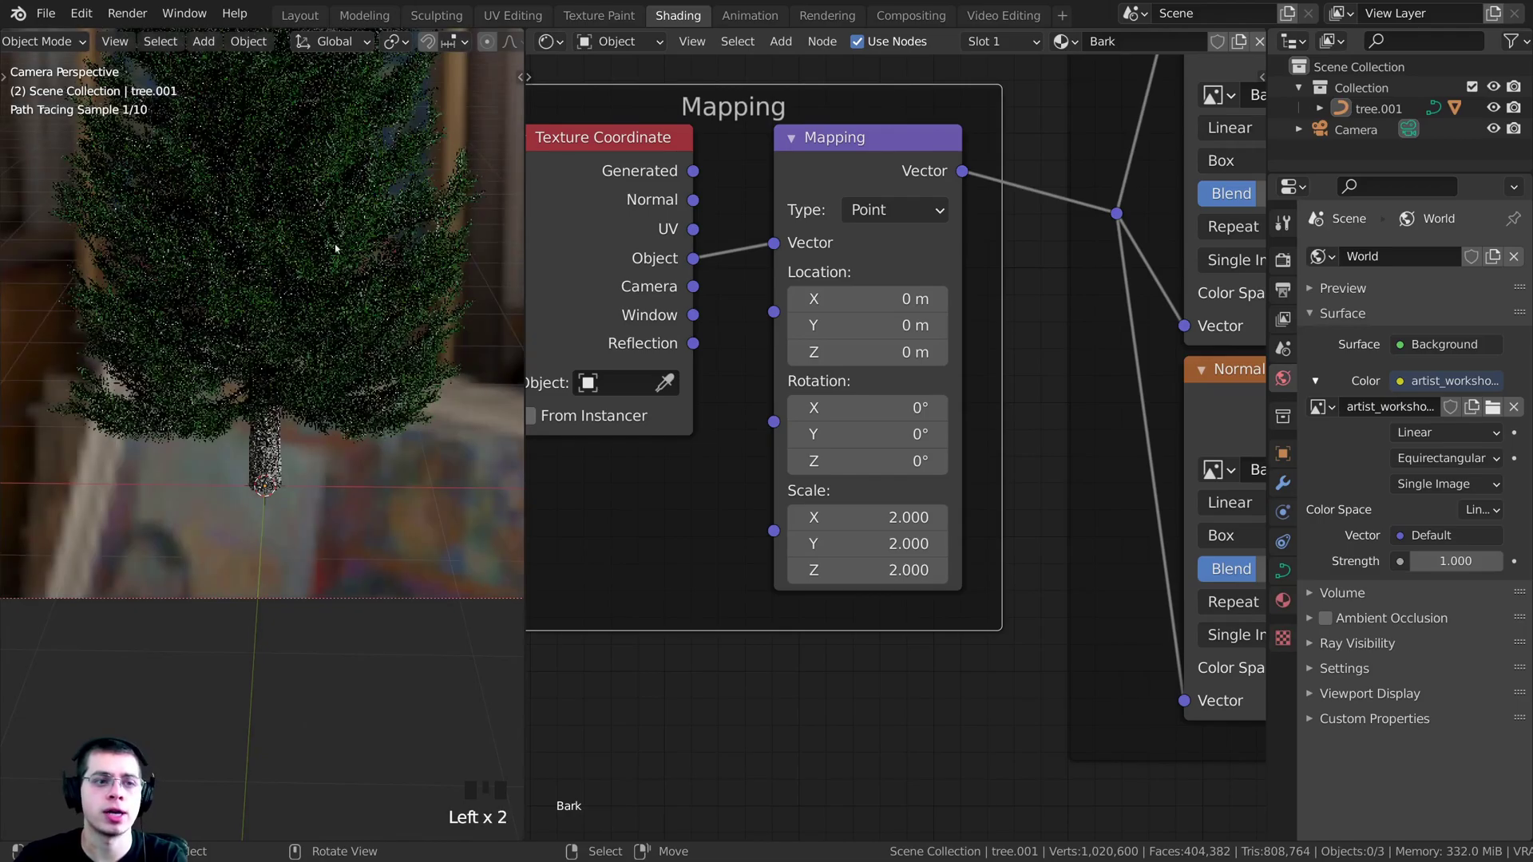
pyautogui.keyDown('shift'); pyautogui.moveTo(313, 360); pyautogui.dragTo(311, 366, button='middle'); pyautogui.keyUp('shift')
pyautogui.scroll(2, 300, 441)
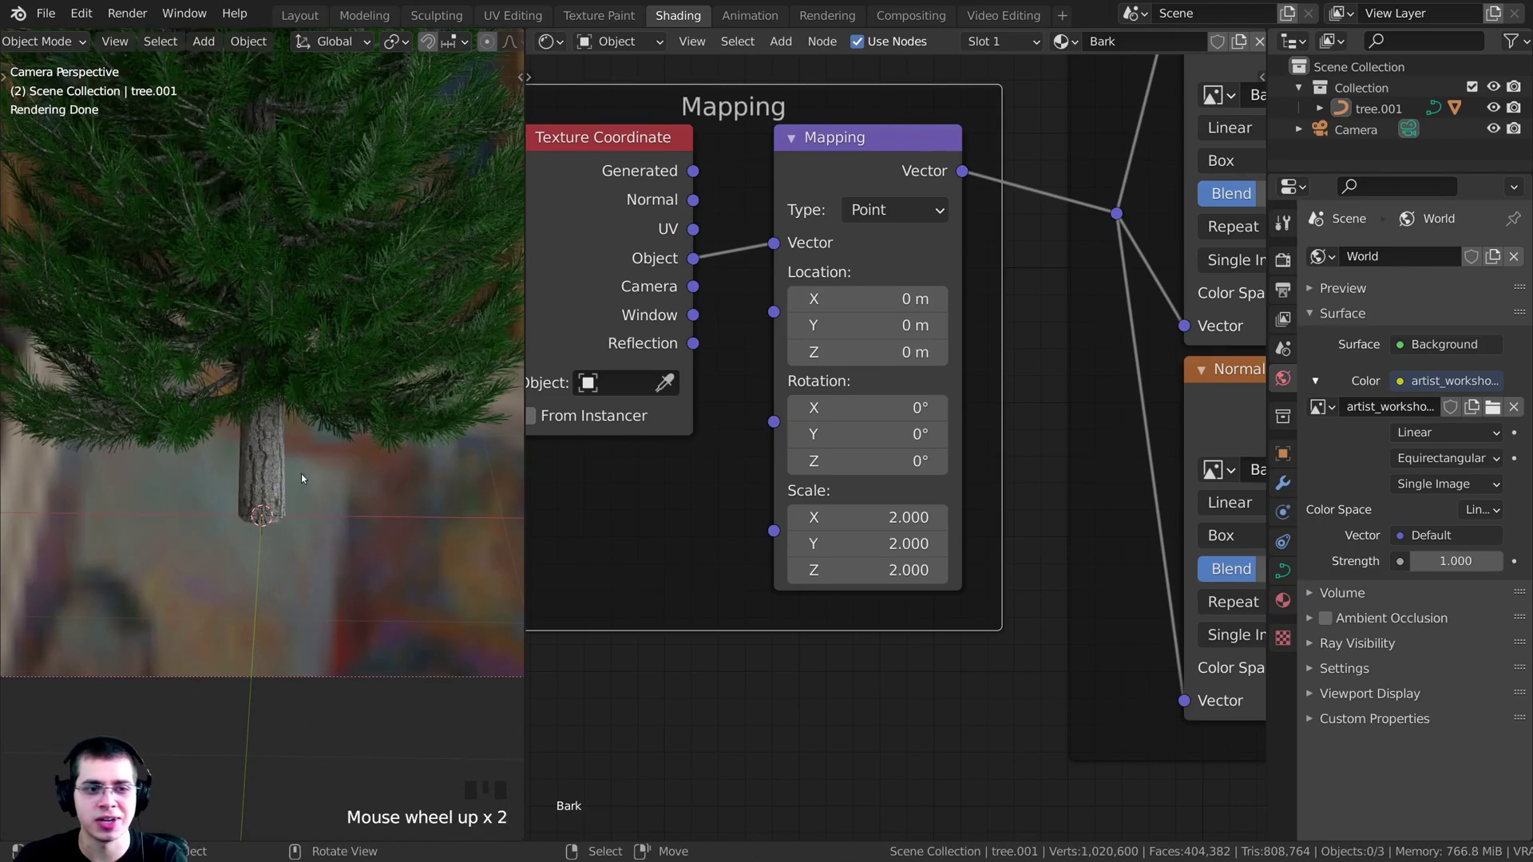
pyautogui.scroll(-4, 300, 472)
pyautogui.keyDown('shift'); pyautogui.moveTo(368, 157); pyautogui.dragTo(321, 332, button='middle'); pyautogui.keyUp('shift')
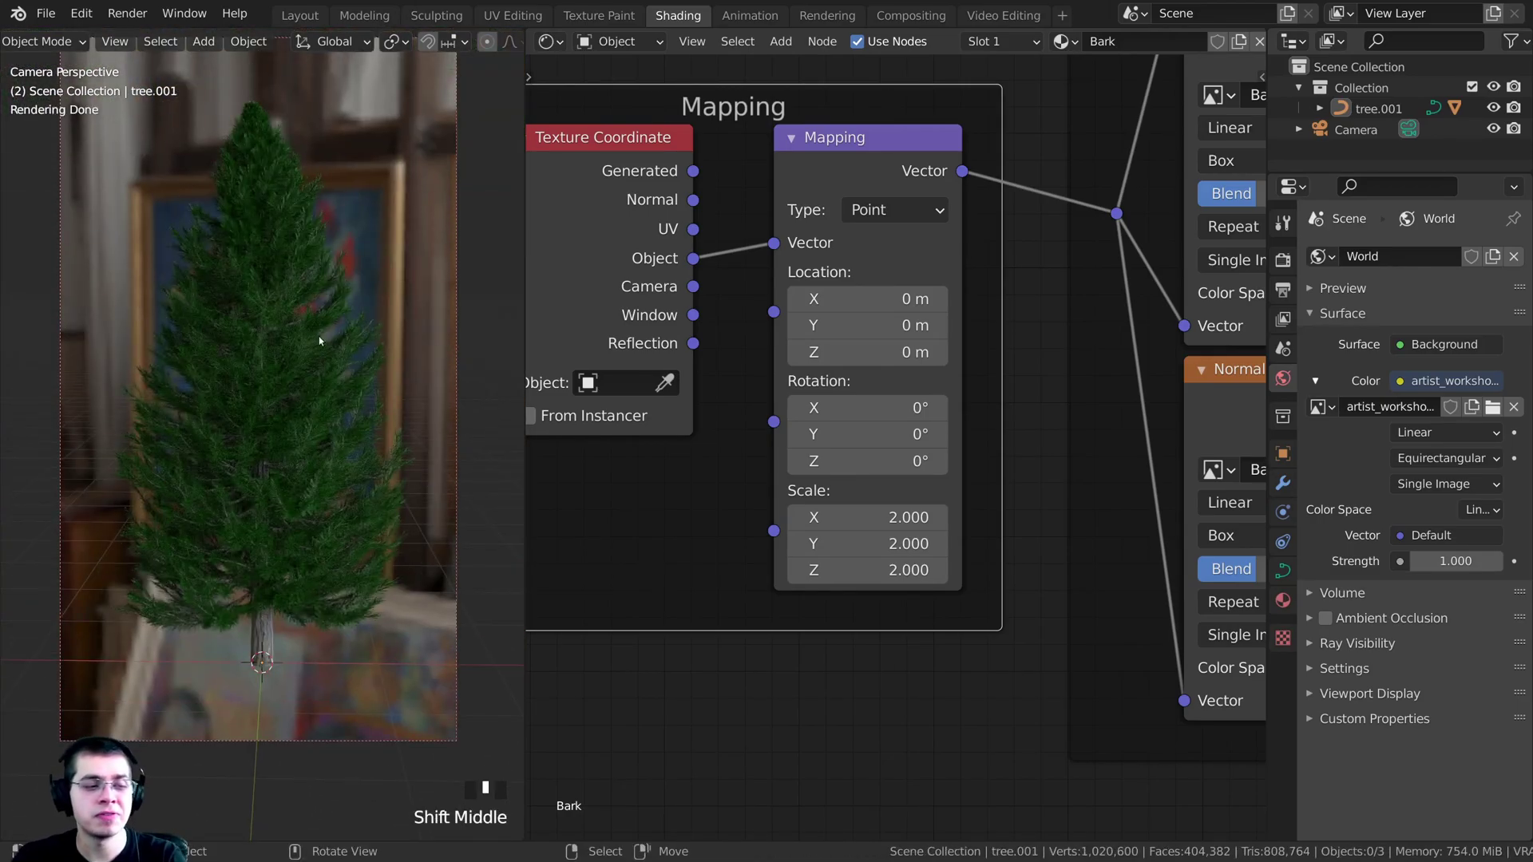
# - Return the viewport to Solid shading and switch to the Layout workspace
pyautogui.press('z')
pyautogui.click(359, 279)
pyautogui.scroll(-3, 335, 319)
pyautogui.moveTo(336, 335); pyautogui.dragTo(462, 381, button='middle')
pyautogui.scroll(-5, 390, 439)
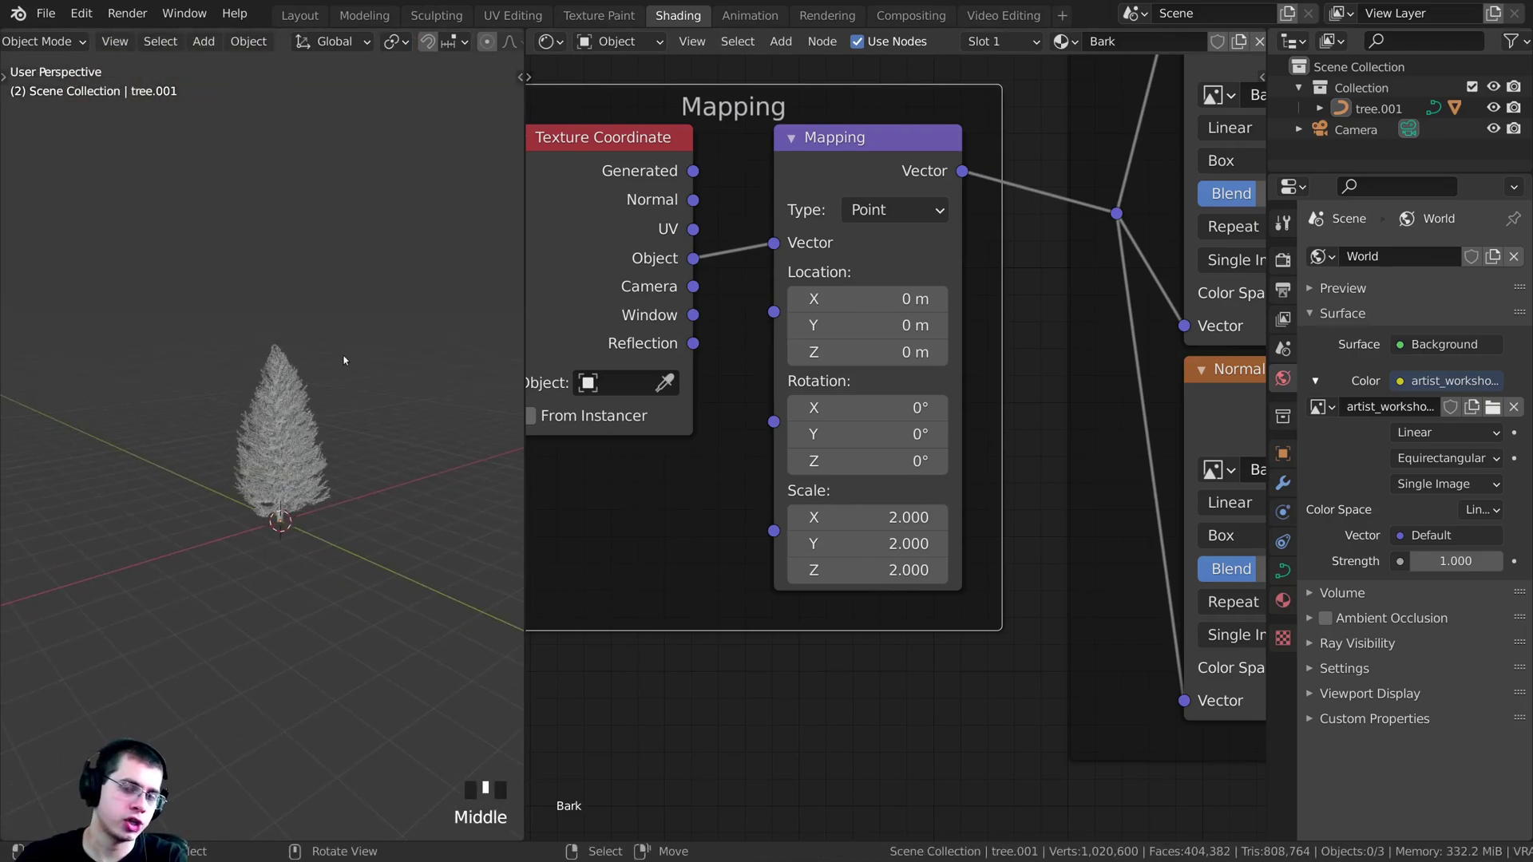
pyautogui.moveTo(344, 360)
pyautogui.mouseDown(button='middle')
pyautogui.moveTo(240, 362)
pyautogui.moveTo(266, 338)
pyautogui.moveTo(334, 332)
pyautogui.mouseUp(button='middle')
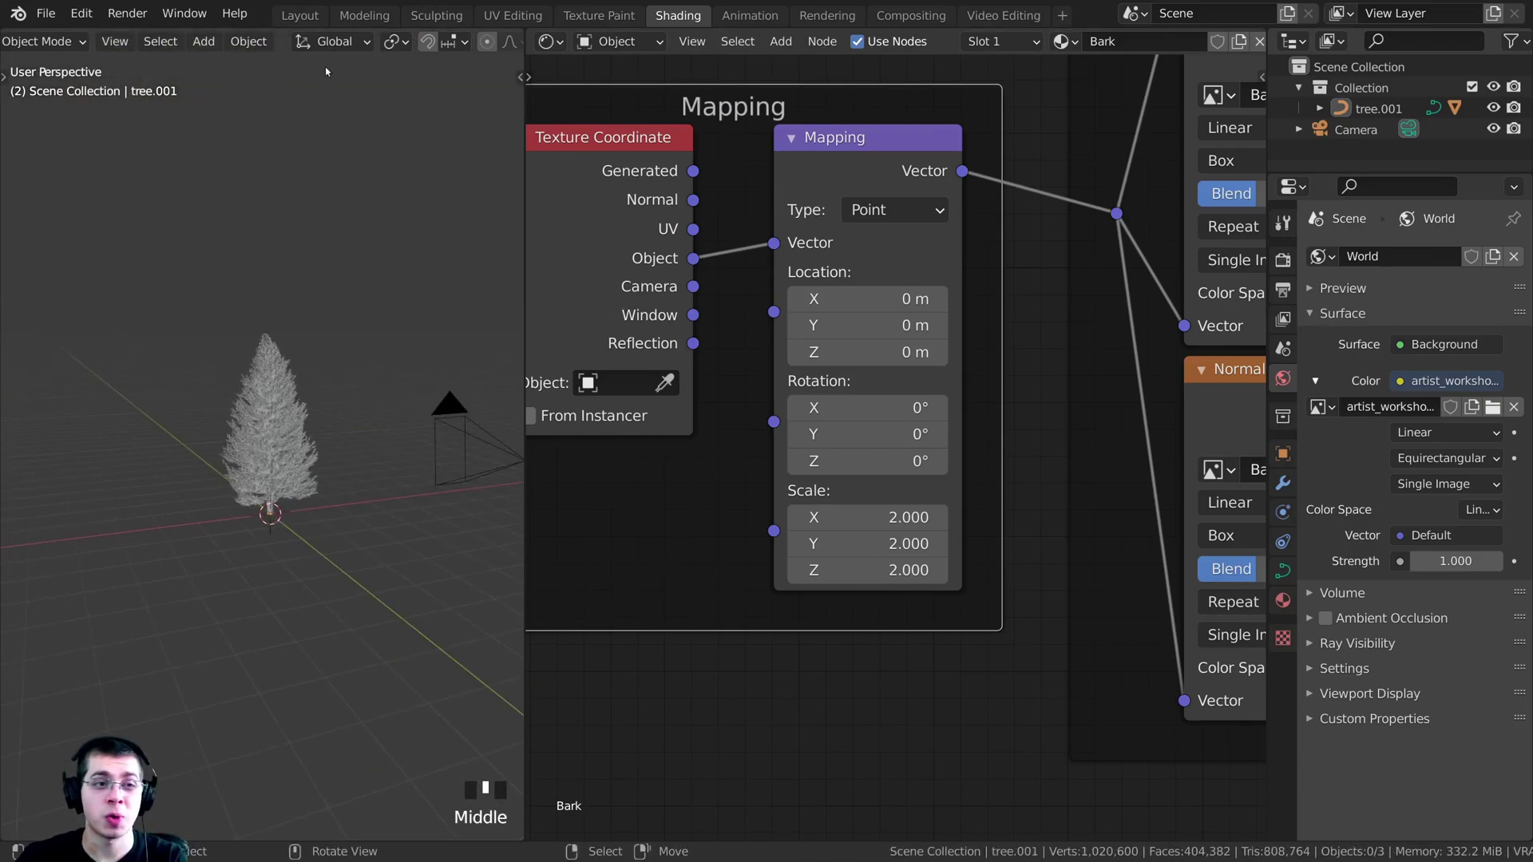
pyautogui.click(300, 16)
# - Add an area light to the scene
pyautogui.moveTo(527, 384)
pyautogui.mouseDown(button='middle')
pyautogui.moveTo(626, 404)
pyautogui.moveTo(625, 347)
pyautogui.mouseUp(button='middle')
pyautogui.hotkey('shift', 'a')
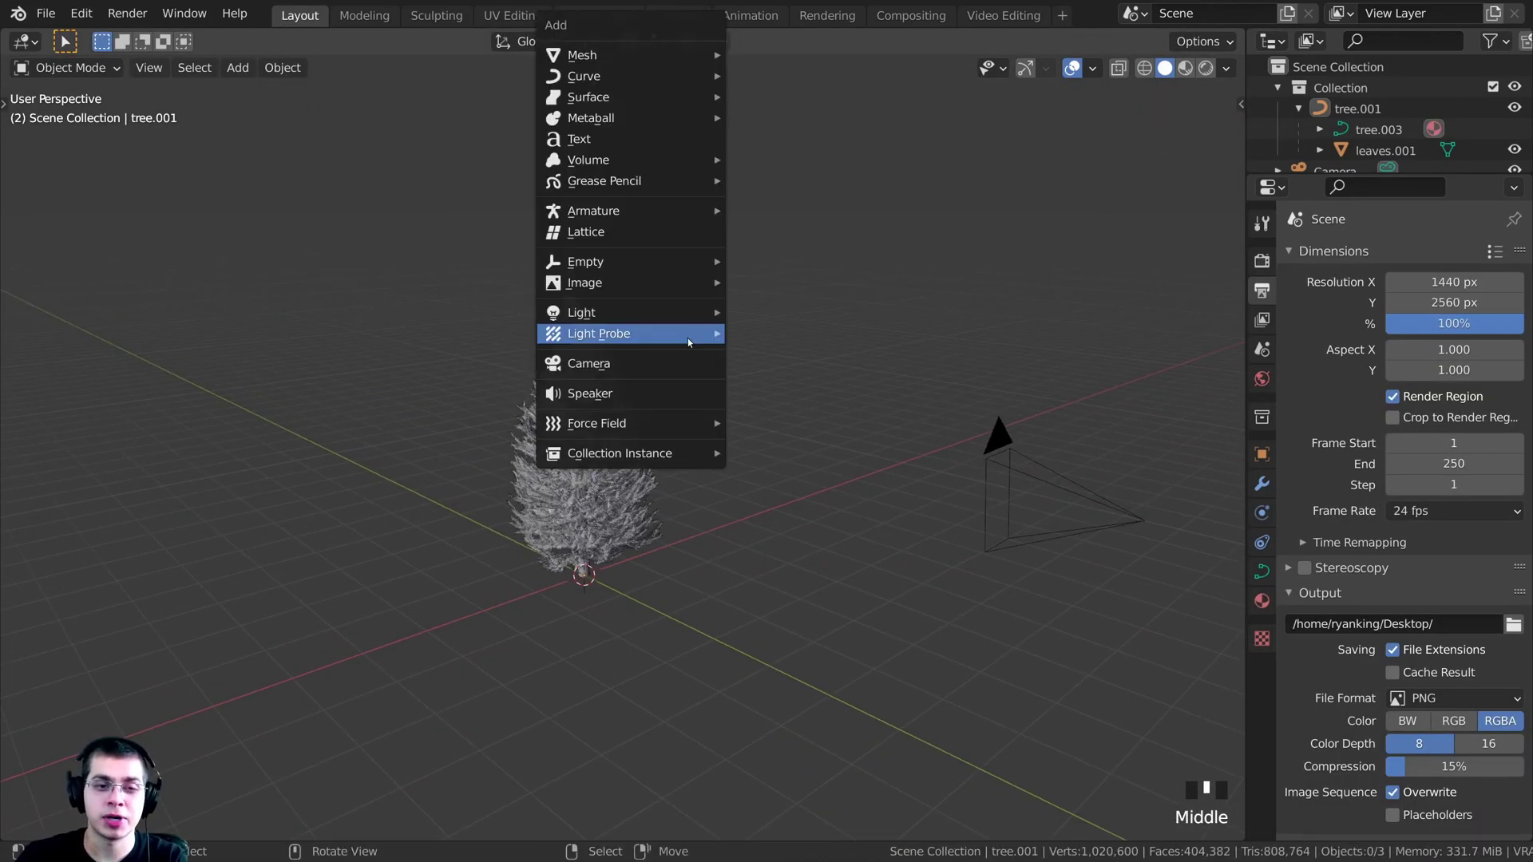
pyautogui.moveTo(585, 315)
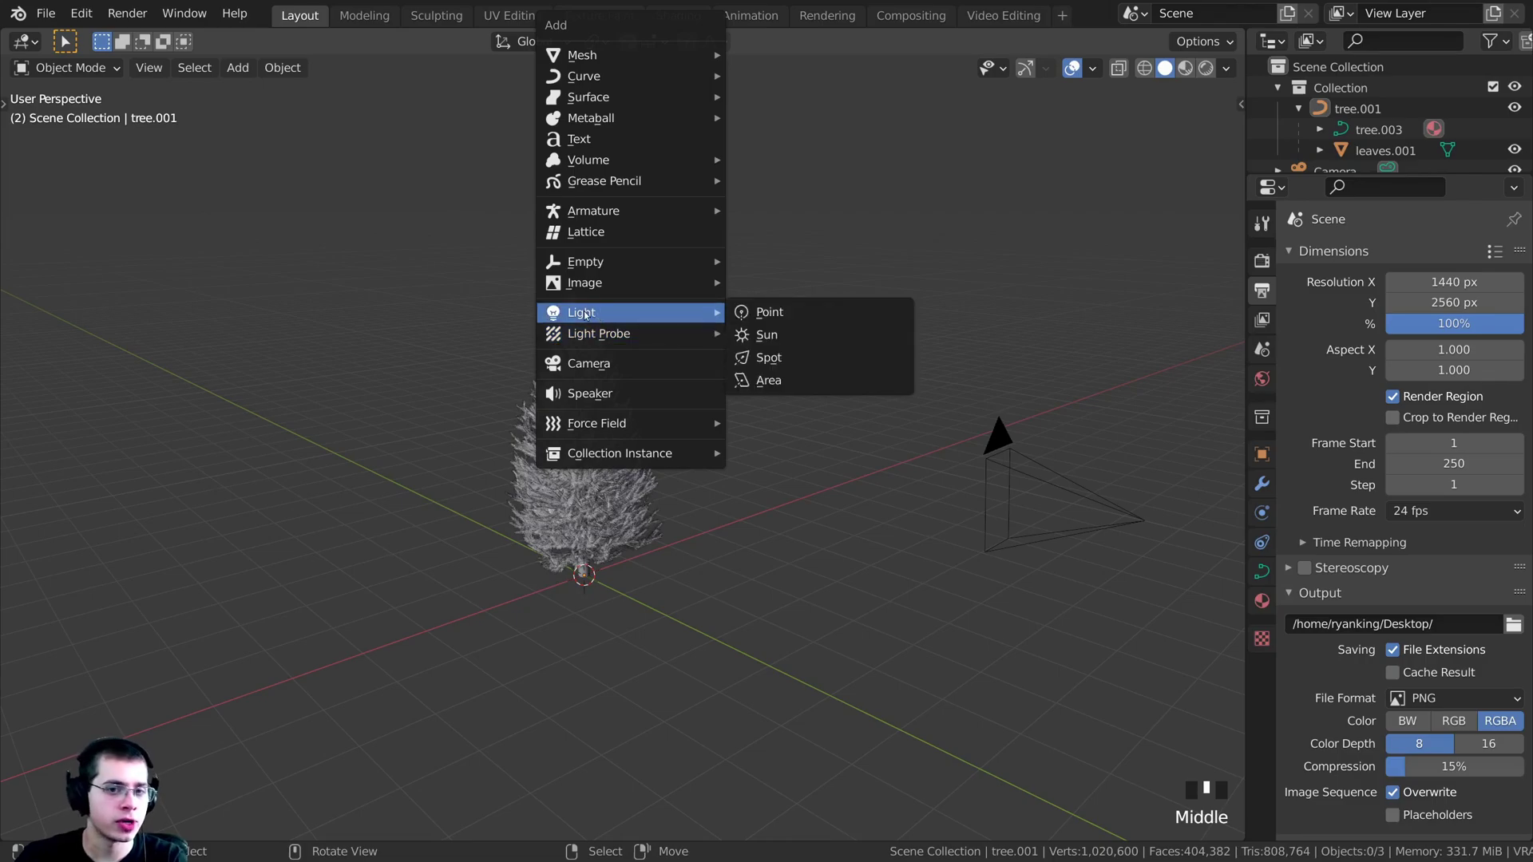
pyautogui.click(796, 381)
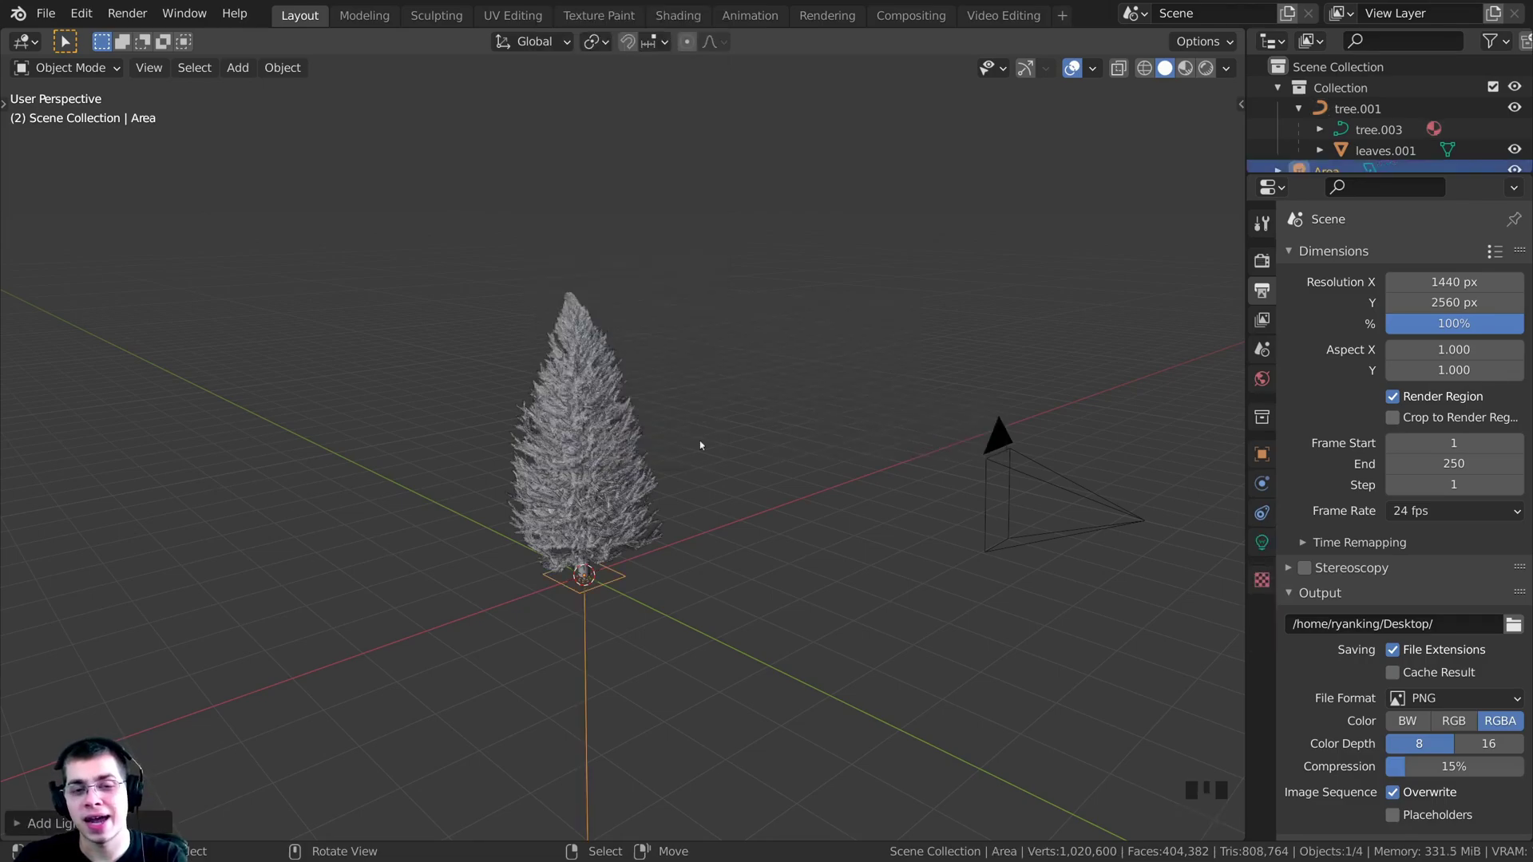
# - Raise the area light to a spot near the camera and tilt it toward the tree
pyautogui.moveTo(701, 445); pyautogui.dragTo(608, 463, button='middle')
pyautogui.press('g')
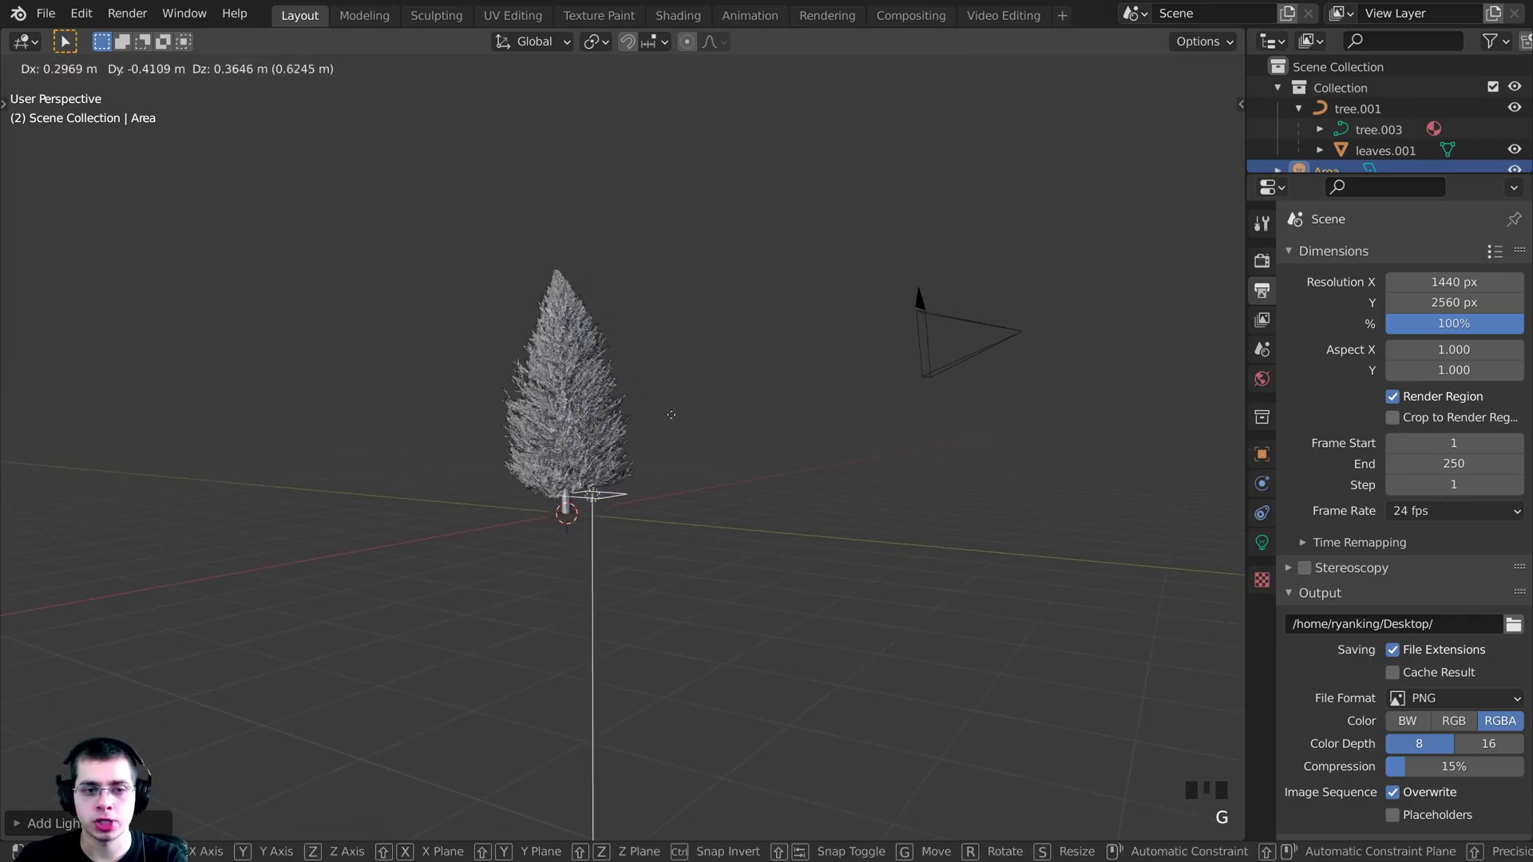
pyautogui.click(955, 195)
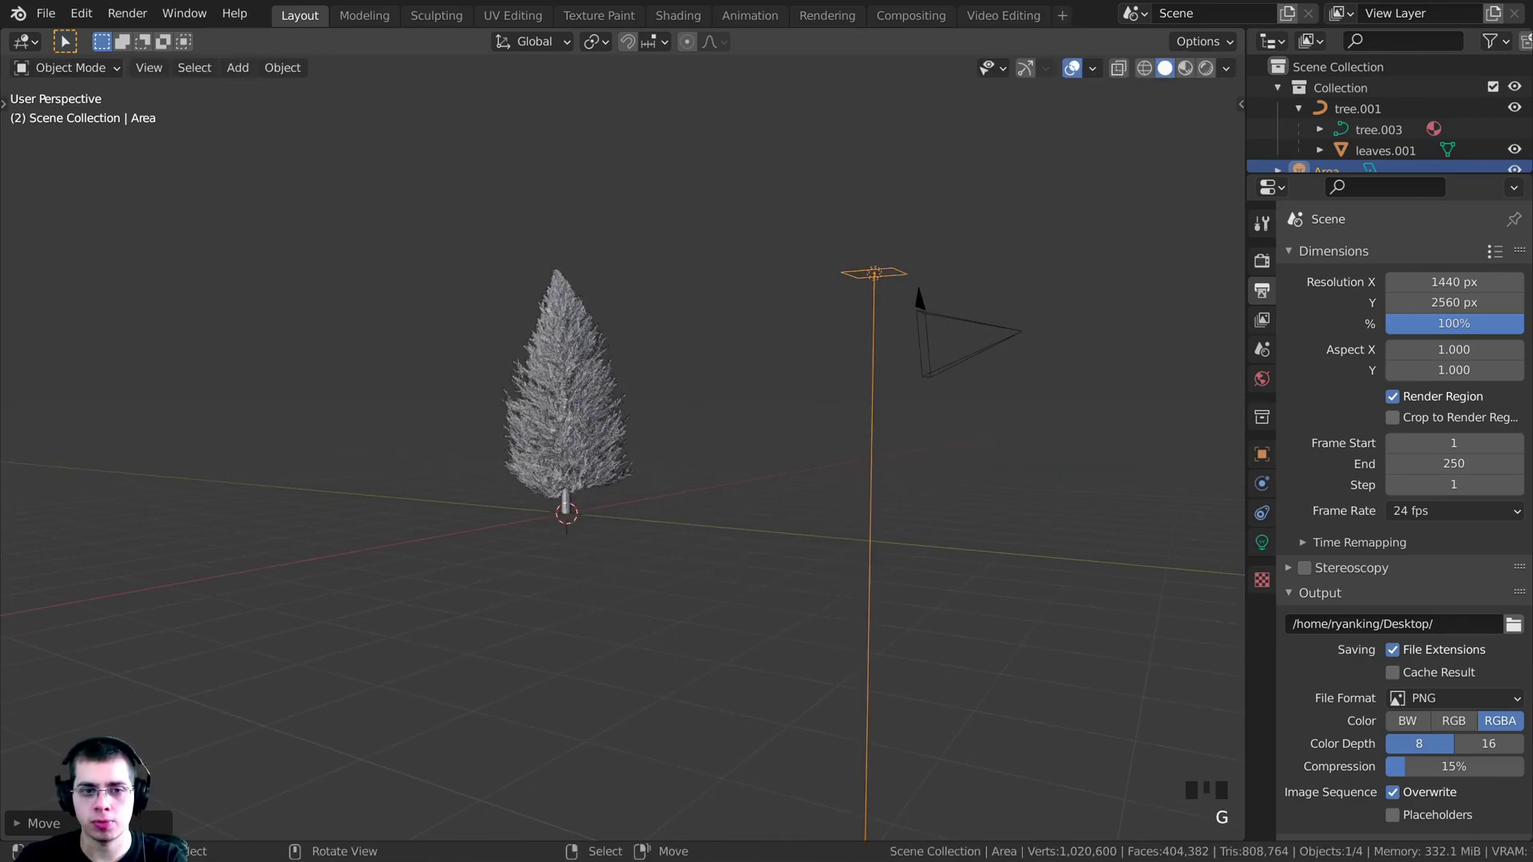
pyautogui.press('r')
pyautogui.click(975, 376)
# - Viewed from above, rotate the area light toward the tree and shift its position
pyautogui.moveTo(738, 415); pyautogui.dragTo(958, 653, button='middle')
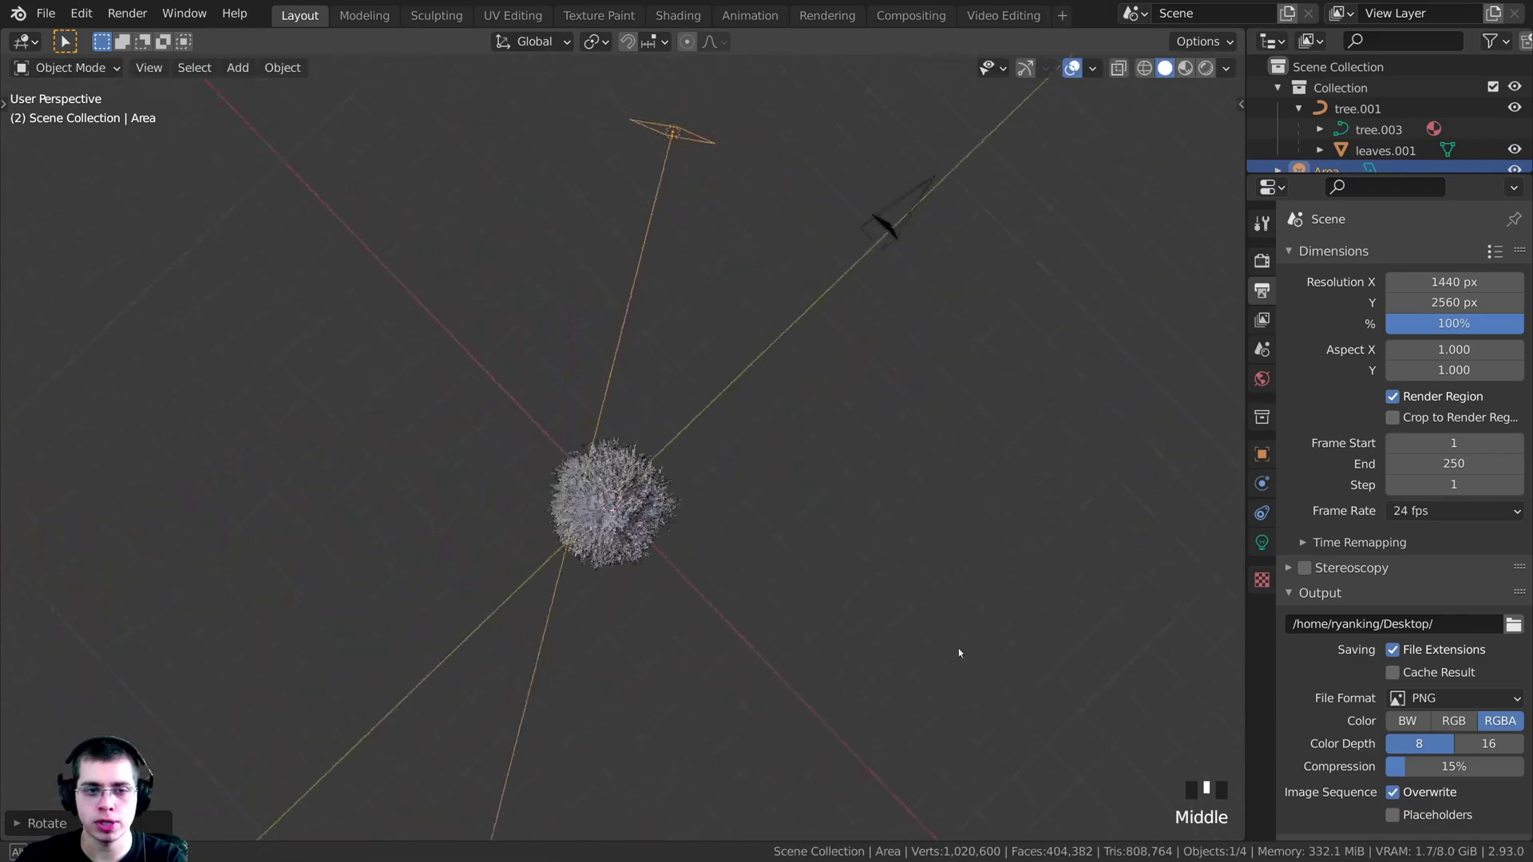
pyautogui.press('r')
pyautogui.click(1009, 580)
pyautogui.press('g')
pyautogui.click(970, 563)
pyautogui.scroll(-1, 927, 530)
# - Rotate the area light to point down at the tree and move it to a raised spot near the camera
pyautogui.moveTo(927, 530); pyautogui.dragTo(656, 275, button='middle')
pyautogui.press('r')
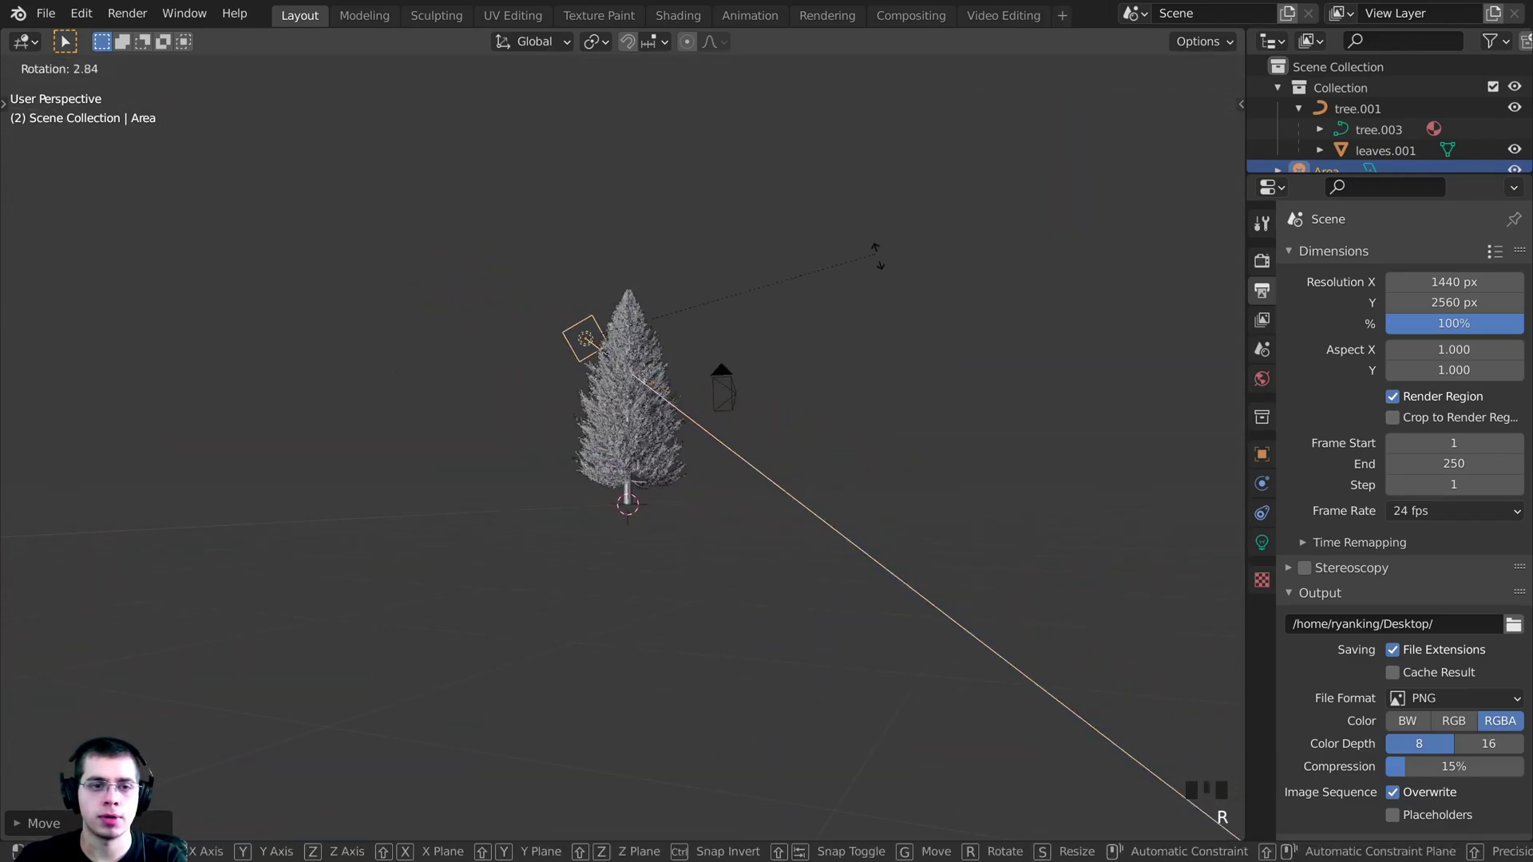
pyautogui.press('r')
pyautogui.click(929, 388)
pyautogui.moveTo(929, 388); pyautogui.dragTo(798, 399, button='middle')
pyautogui.press('g')
pyautogui.click(976, 377)
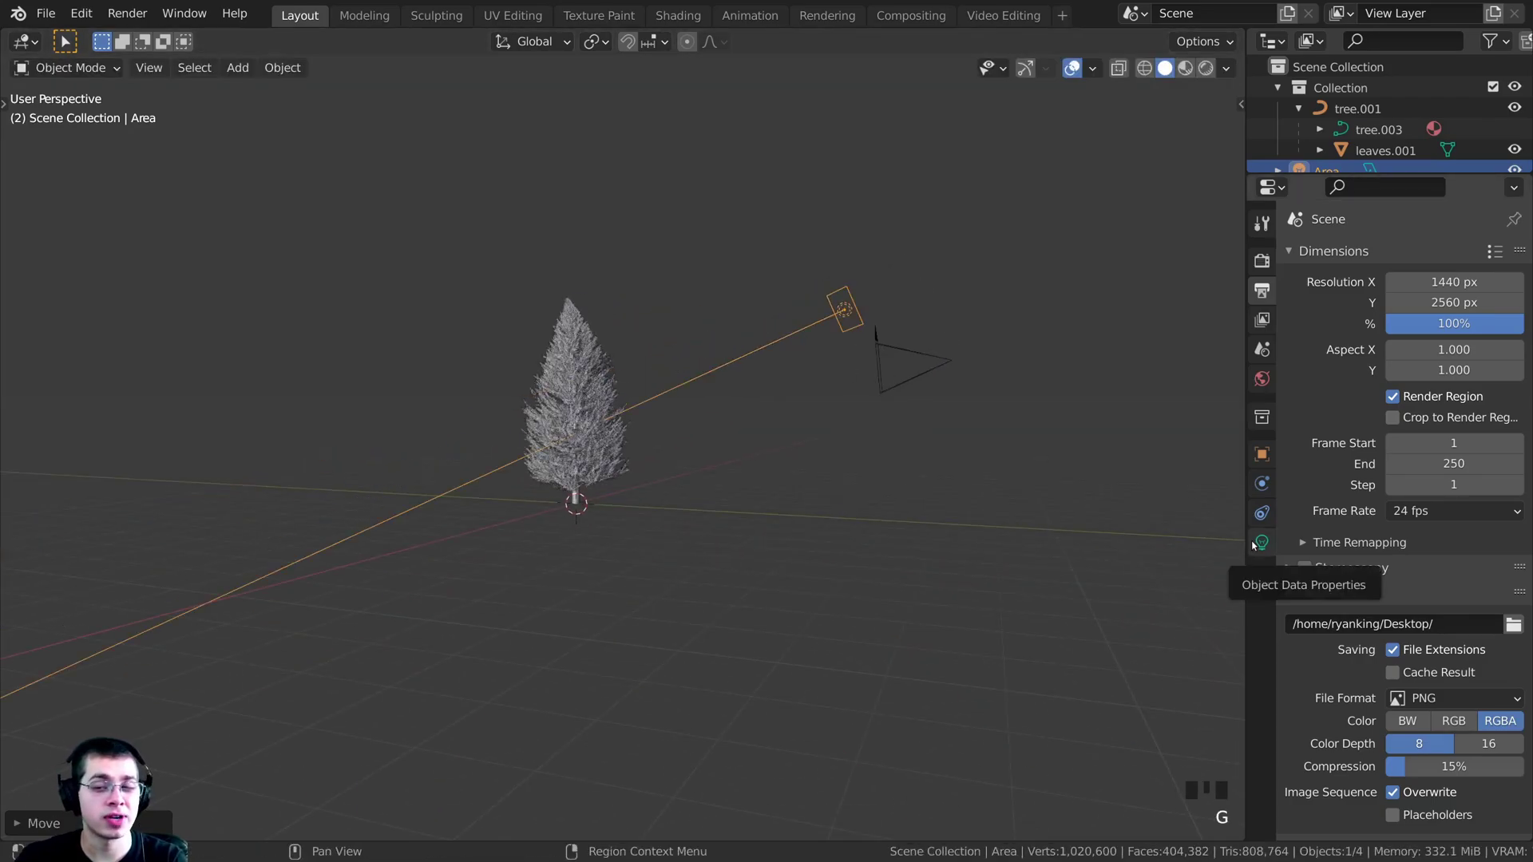
# - Open the area light's data properties and rotate the light to refine its aim at the tree
pyautogui.click(1252, 542)
pyautogui.scroll(2, 1015, 631)
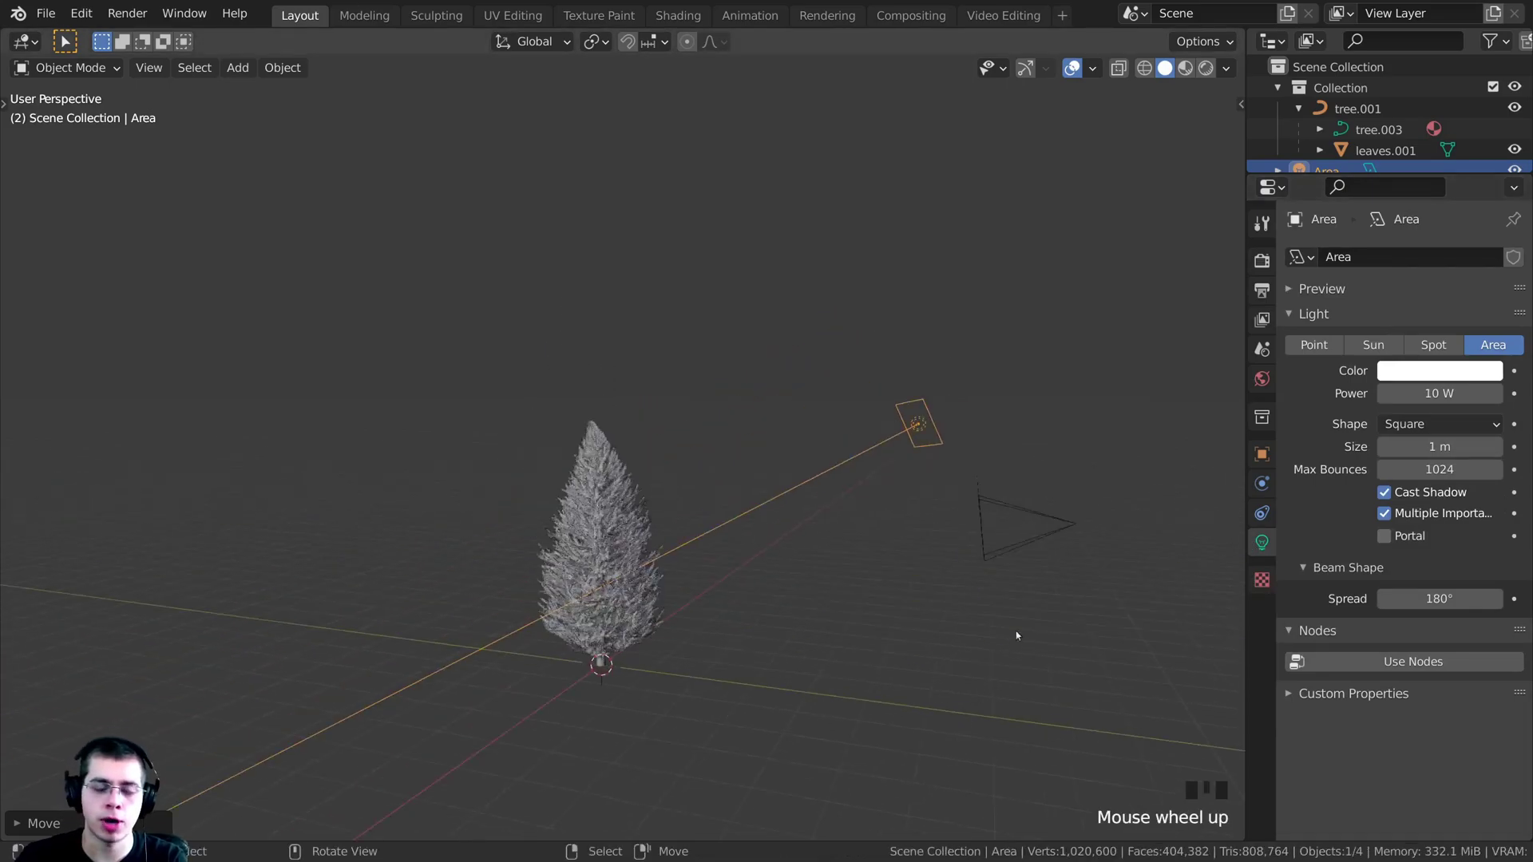
pyautogui.moveTo(1015, 631); pyautogui.dragTo(789, 554, button='middle')
pyautogui.moveTo(789, 554); pyautogui.dragTo(751, 621, button='middle')
pyautogui.press('r')
pyautogui.click(894, 716)
# - Check the tree's lighting through the camera in Rendered shading
pyautogui.press('z')
pyautogui.press('KP_0')
pyautogui.click(770, 206)
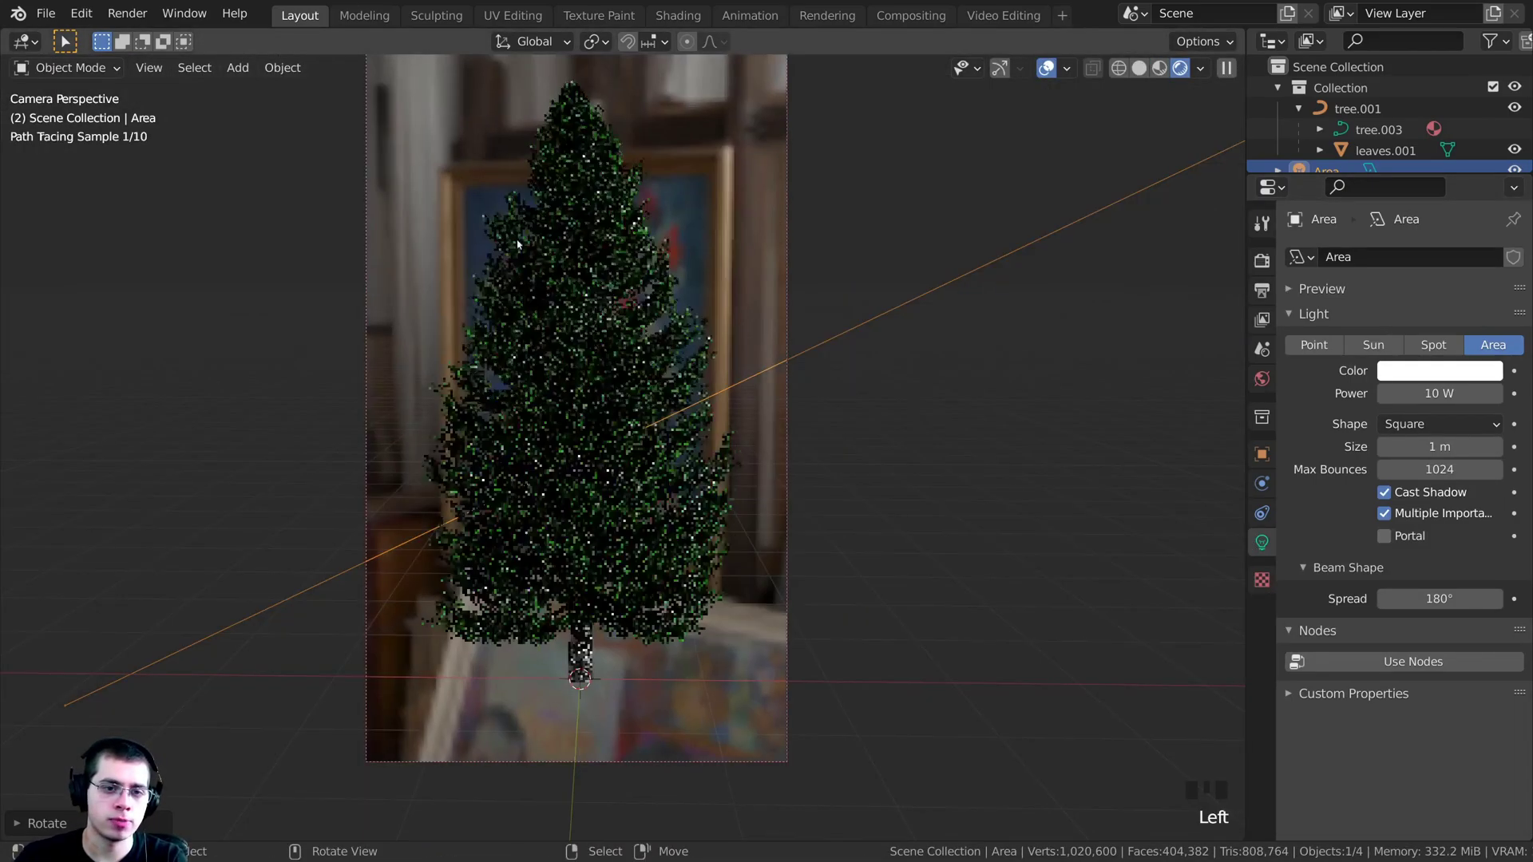
pyautogui.scroll(-2, 716, 390)
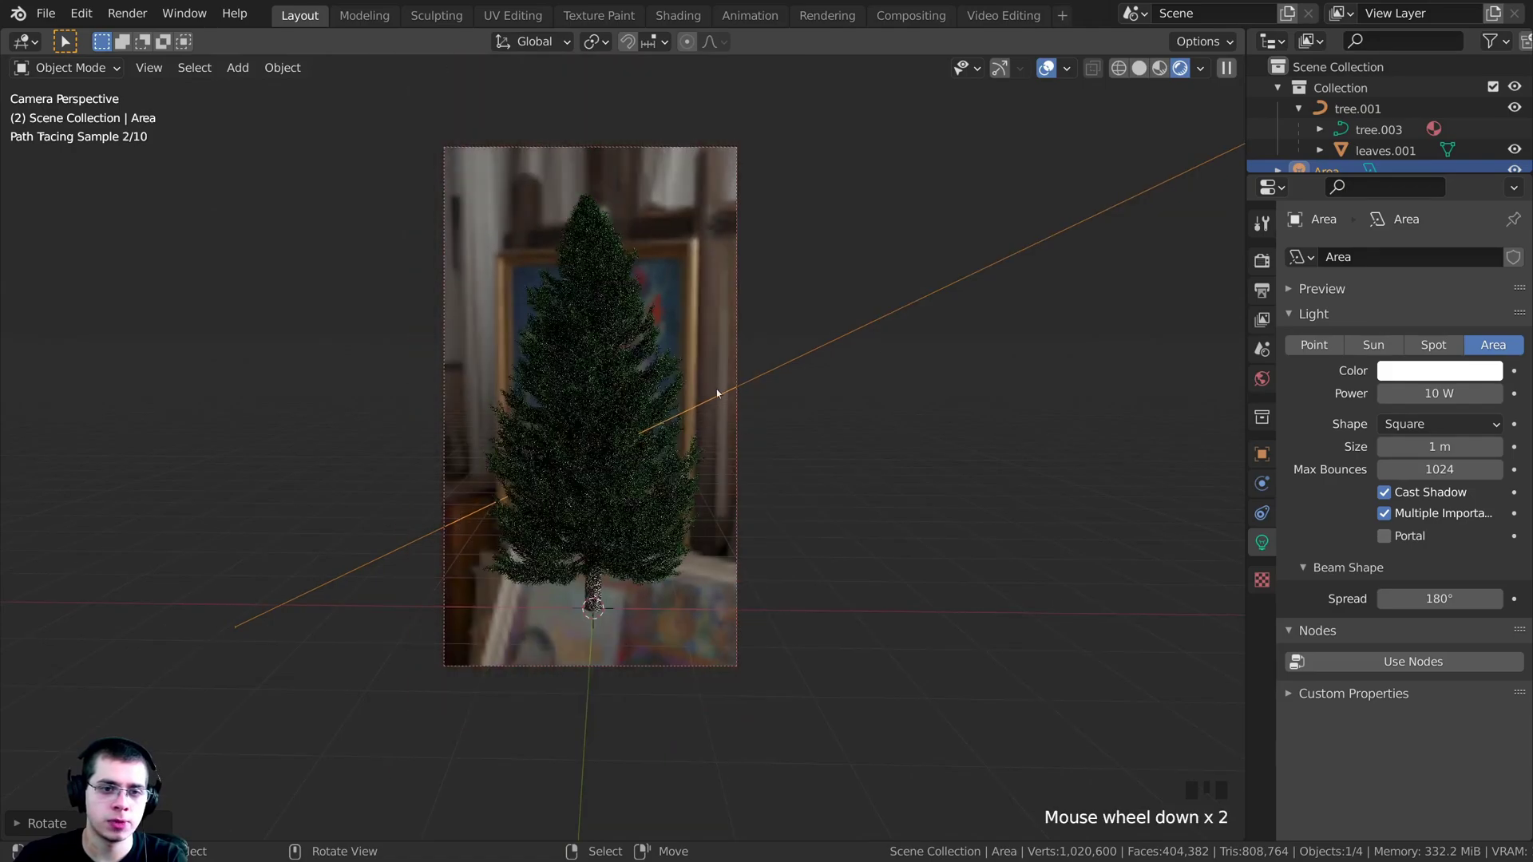
# - Set the area light's power to 300 W
pyautogui.click(1419, 393)
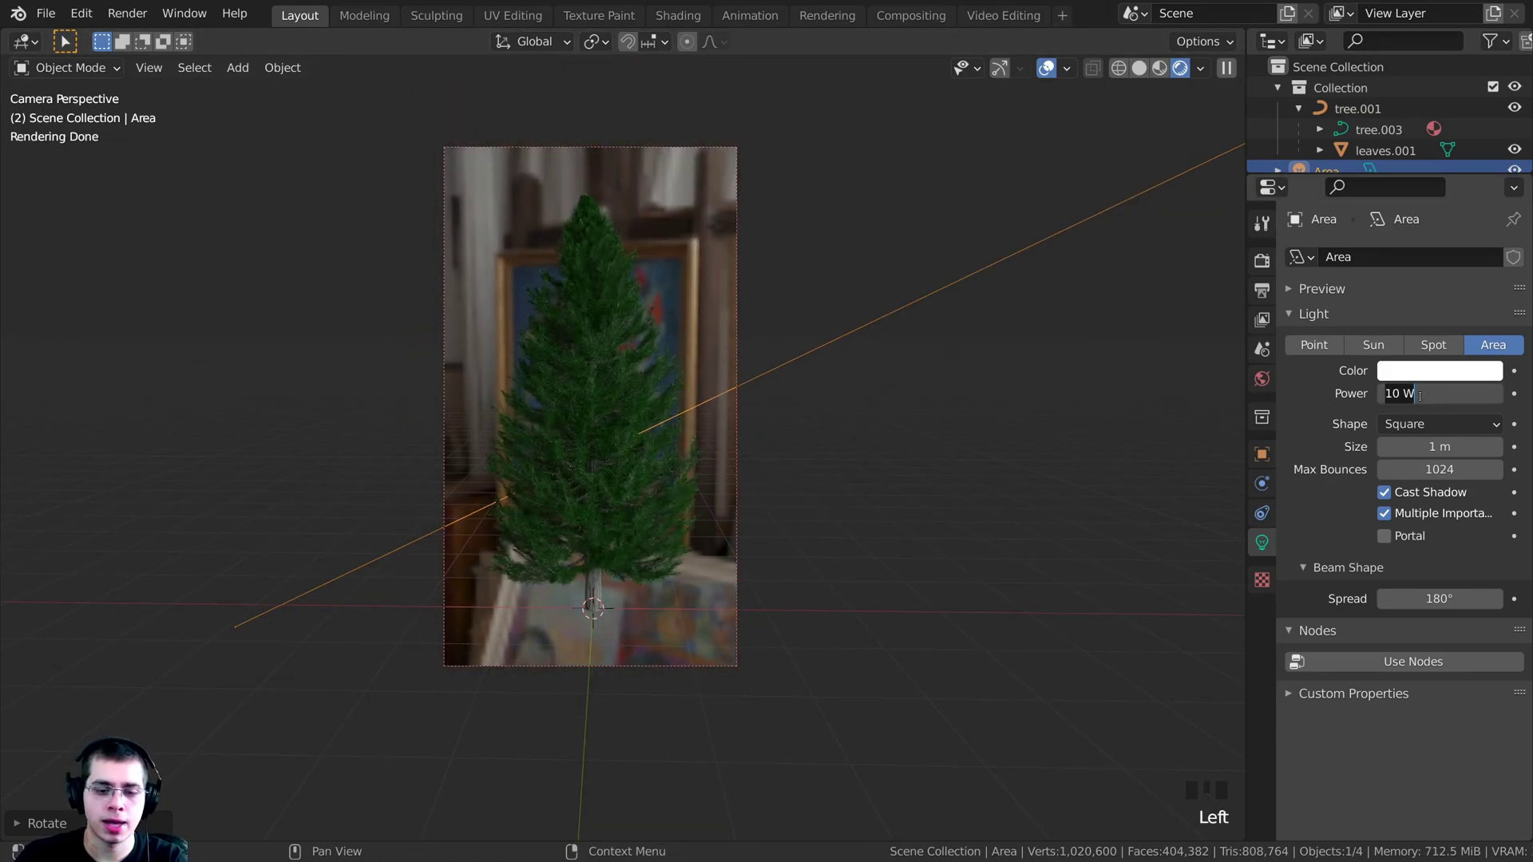
pyautogui.write('300')
pyautogui.press('Return')
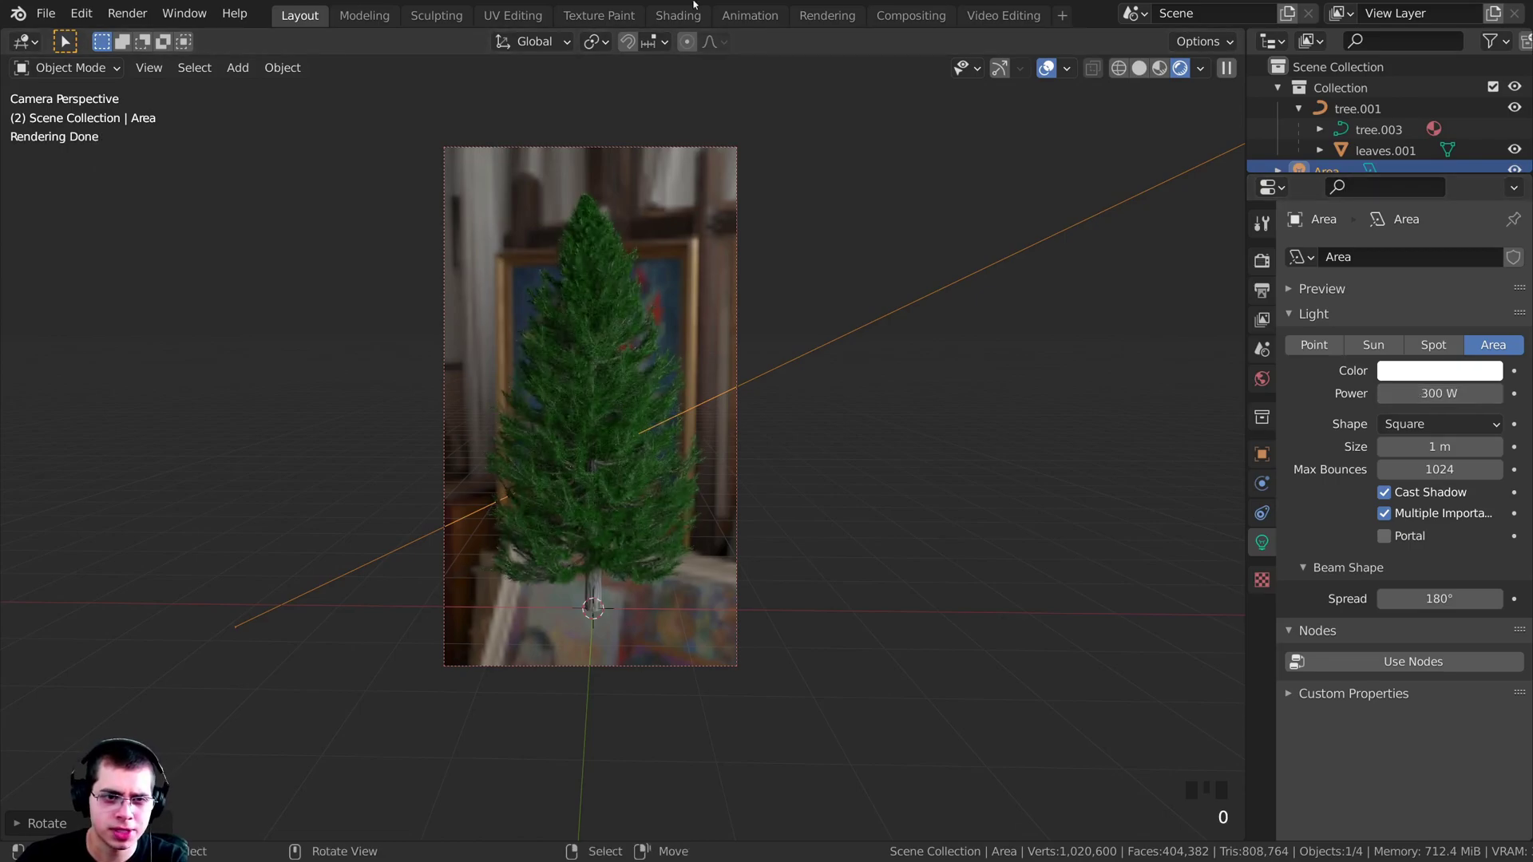
# - Set the area light's power to 1000 W
pyautogui.keyDown('shift'); pyautogui.moveTo(681, 308); pyautogui.dragTo(680, 334, button='middle'); pyautogui.keyUp('shift')
pyautogui.click(1420, 396)
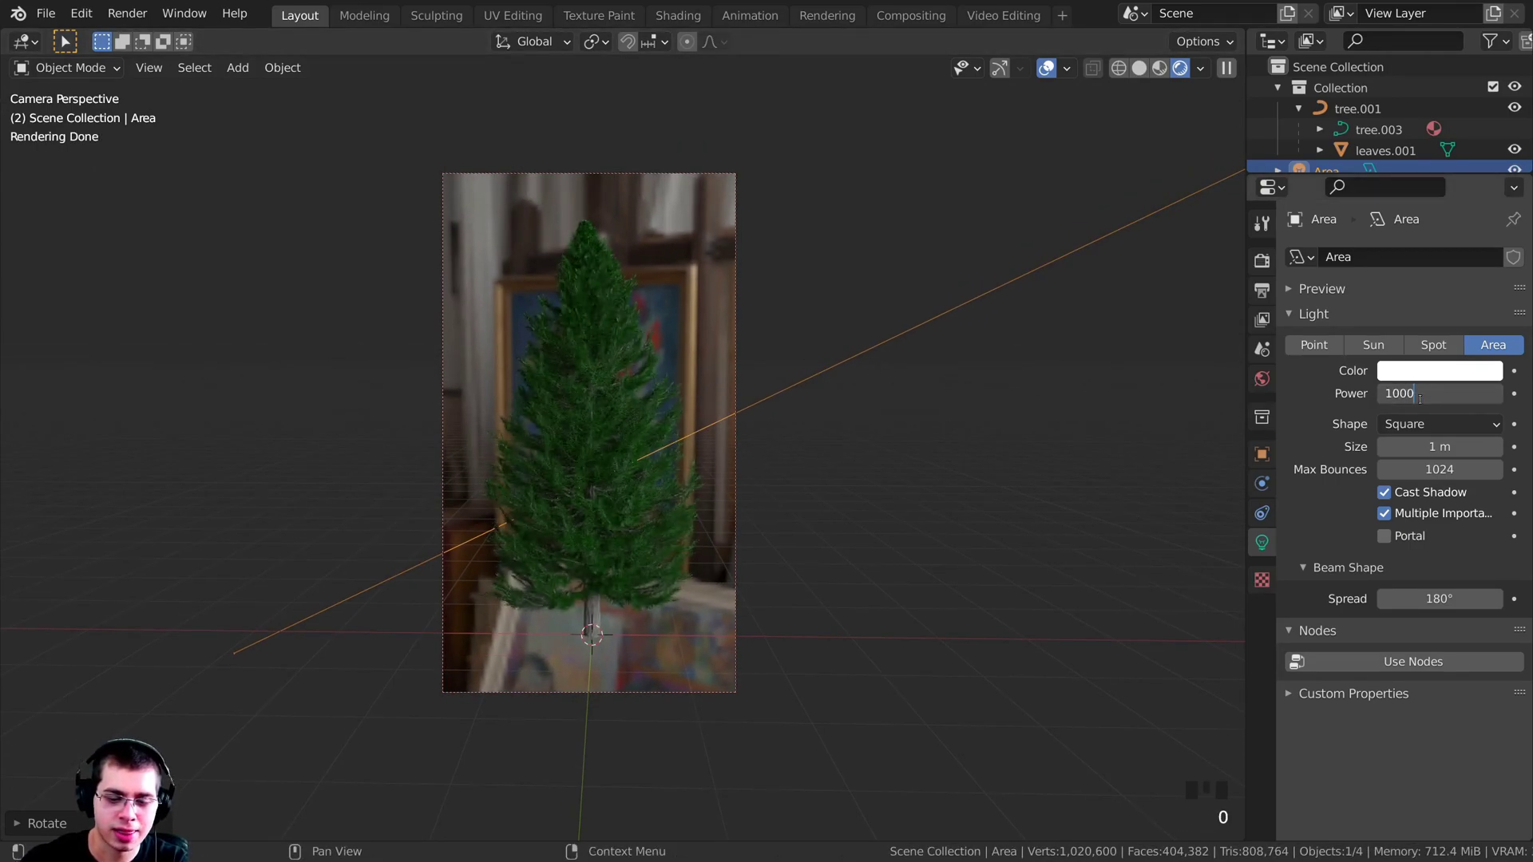
pyautogui.write('0')
pyautogui.press('Return')
pyautogui.scroll(3, 682, 337)
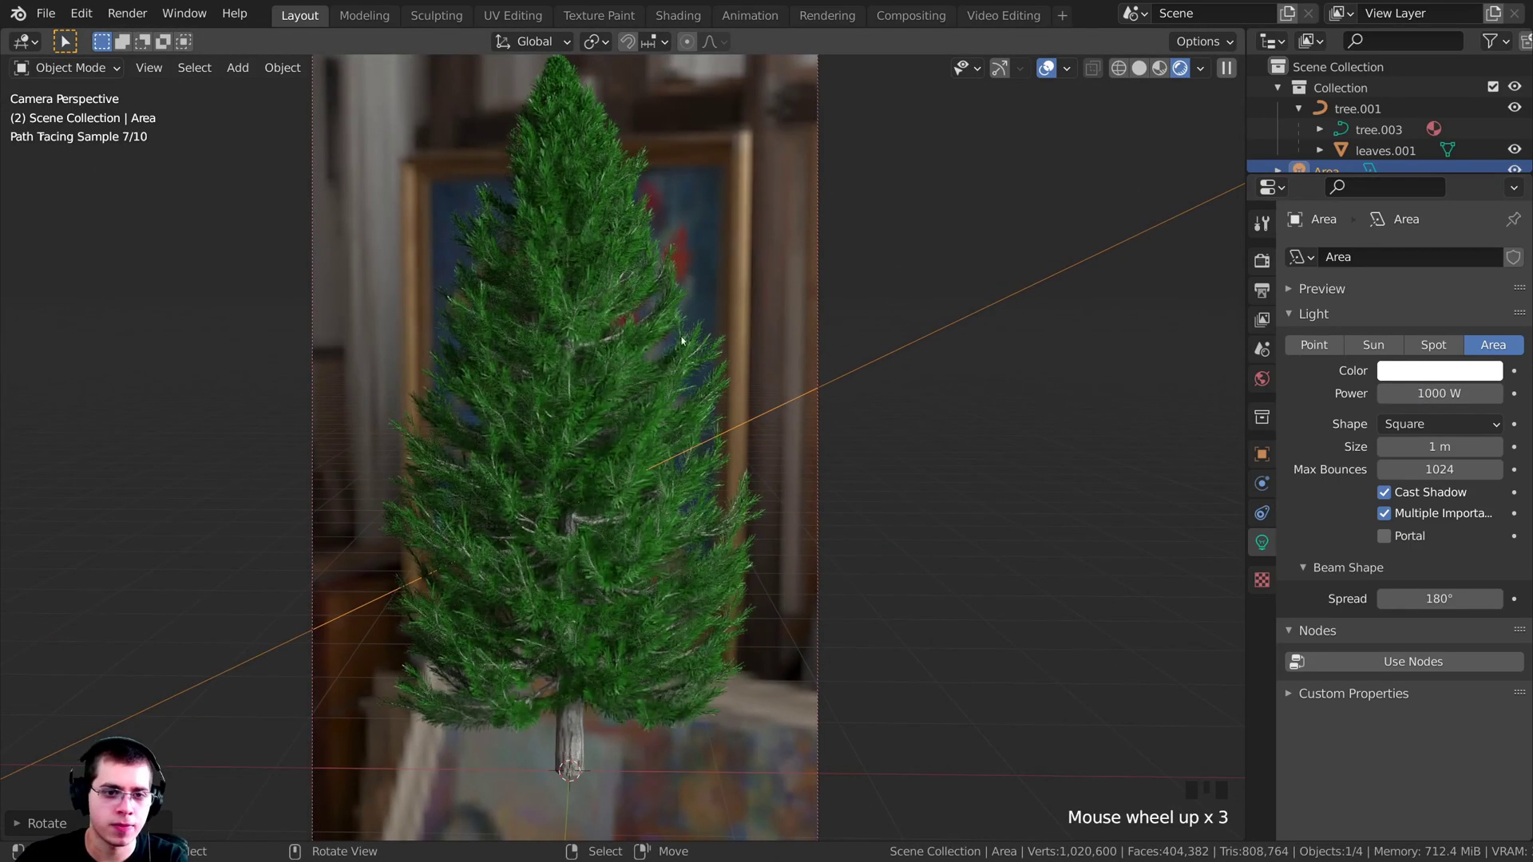
# - Reposition the area light in the rendered camera view, then return the viewport to Solid shading
pyautogui.scroll(-2, 883, 383)
pyautogui.press('g')
pyautogui.click(555, 350)
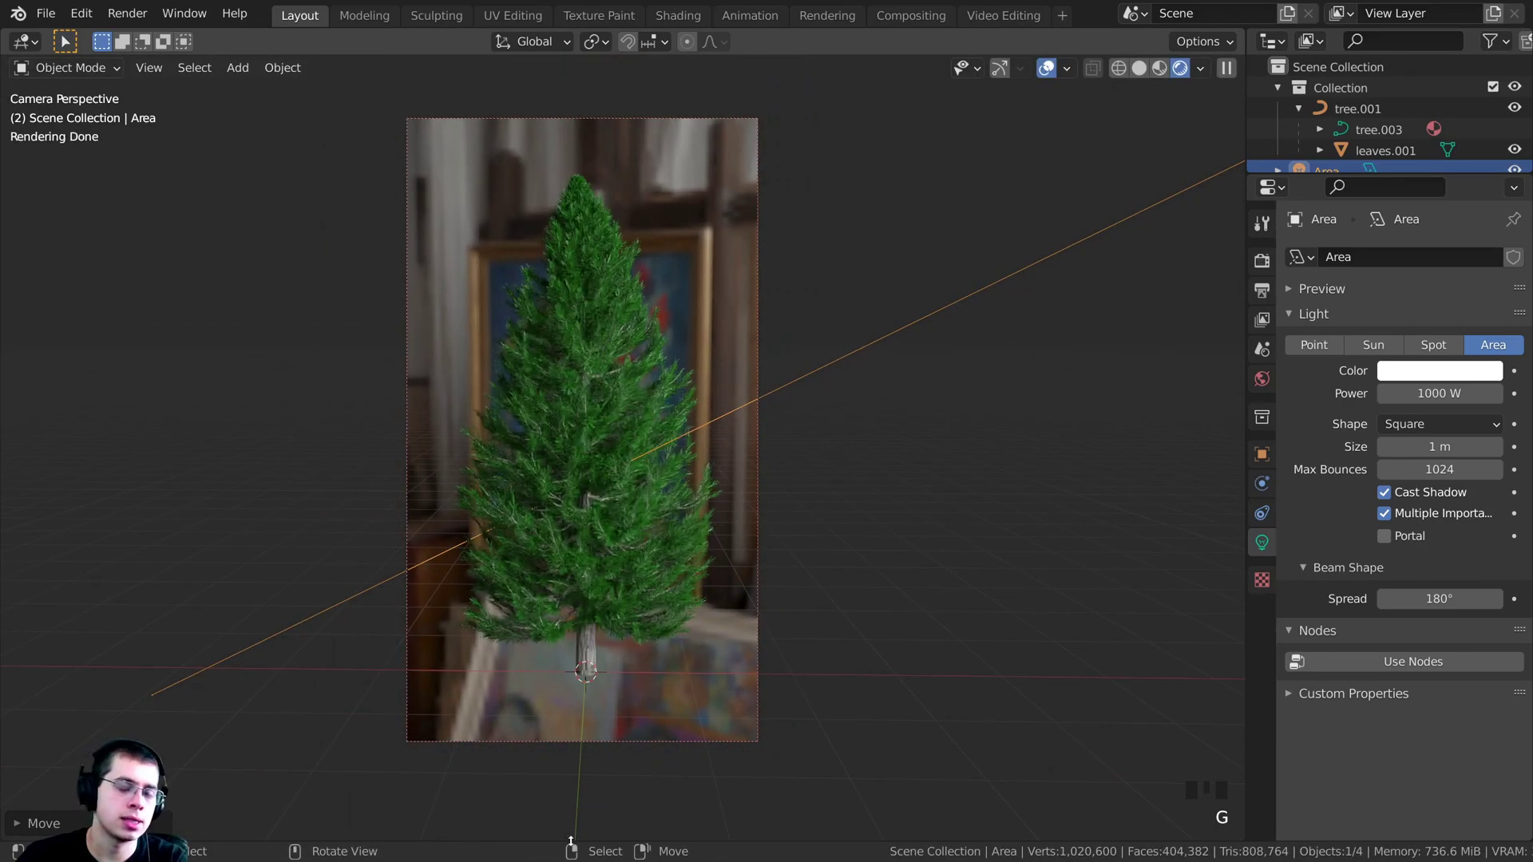
pyautogui.scroll(-3, 836, 643)
pyautogui.press('z')
pyautogui.moveTo(786, 315)
pyautogui.mouseDown(button='middle')
pyautogui.moveTo(900, 335)
pyautogui.moveTo(983, 384)
pyautogui.moveTo(910, 328)
pyautogui.moveTo(893, 340)
pyautogui.mouseUp(button='middle')
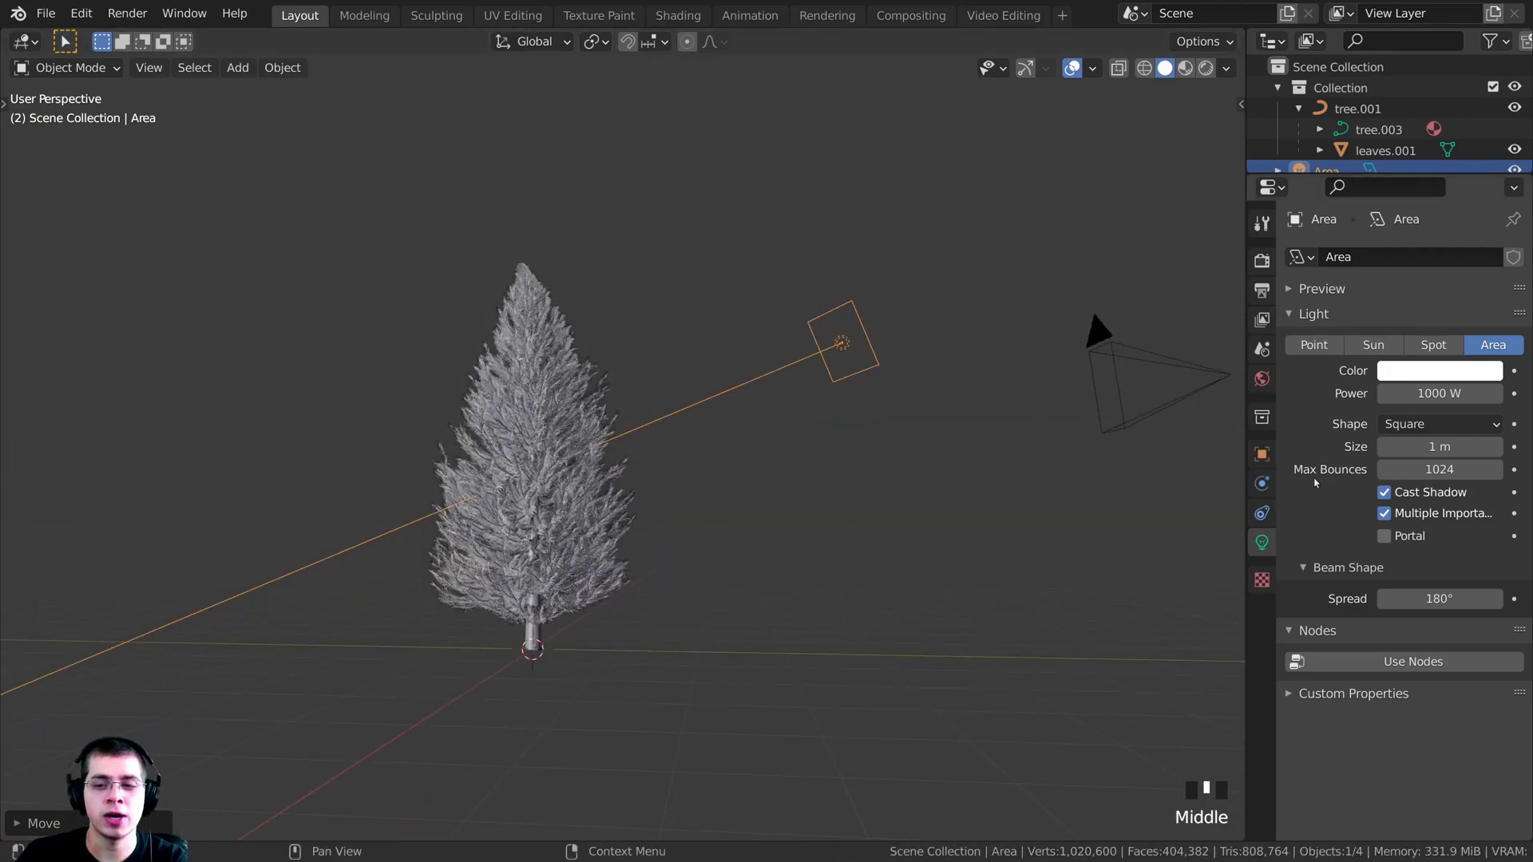
# - Change the area light's shape to Rectangle and stretch its Y size to about 3.83 m
pyautogui.click(1422, 425)
pyautogui.click(1425, 471)
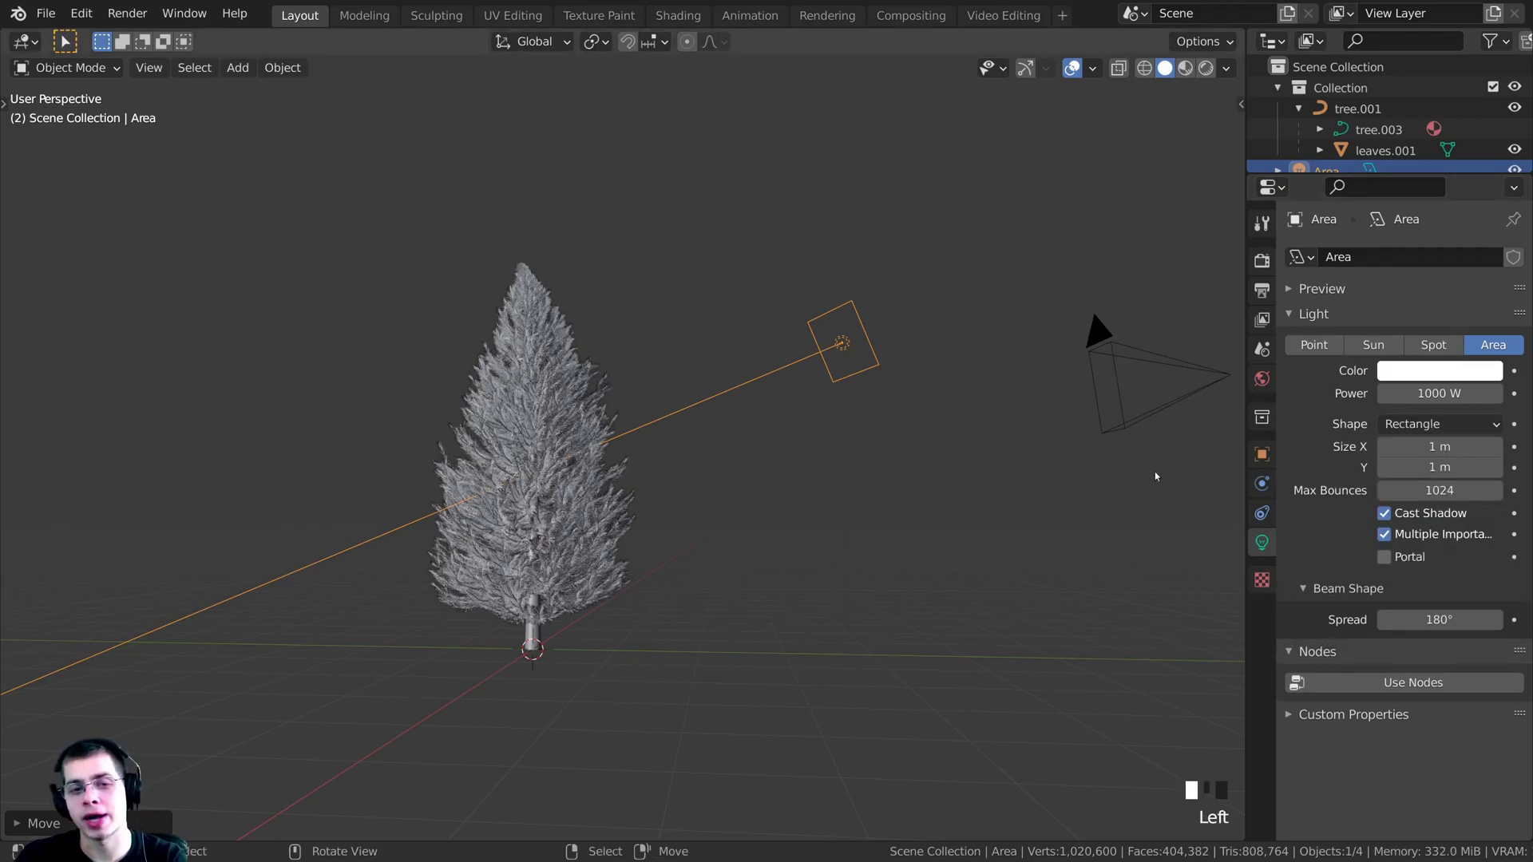
pyautogui.moveTo(1417, 467); pyautogui.dragTo(1499, 467)
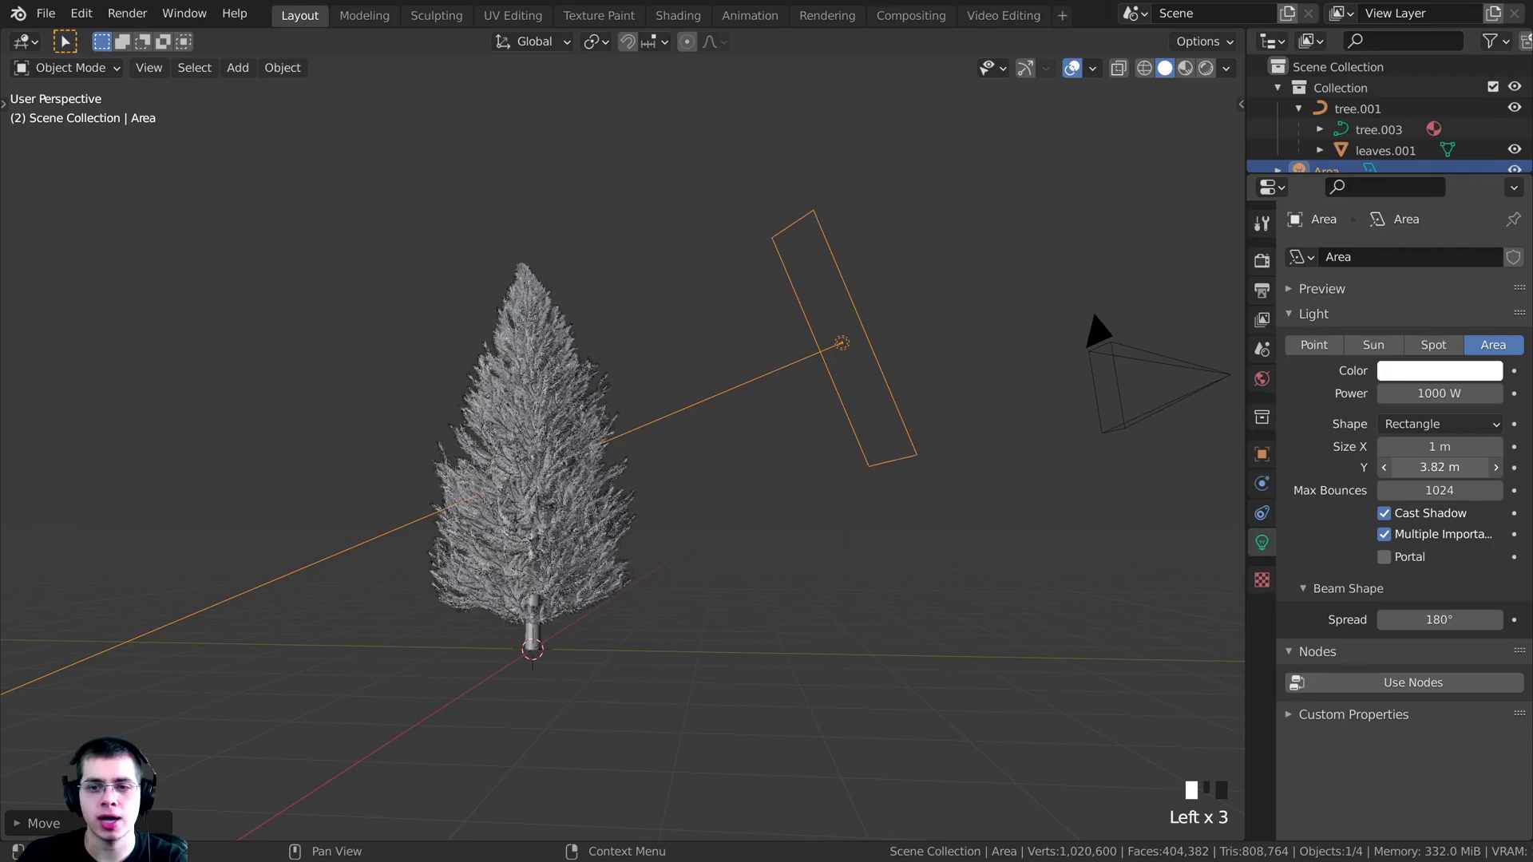
# - Slightly rotate and move the rectangular area light so it stays aimed at the tree
pyautogui.moveTo(898, 417); pyautogui.dragTo(917, 424, button='middle')
pyautogui.press('r')
pyautogui.click(933, 447)
pyautogui.press('g')
pyautogui.click(935, 457)
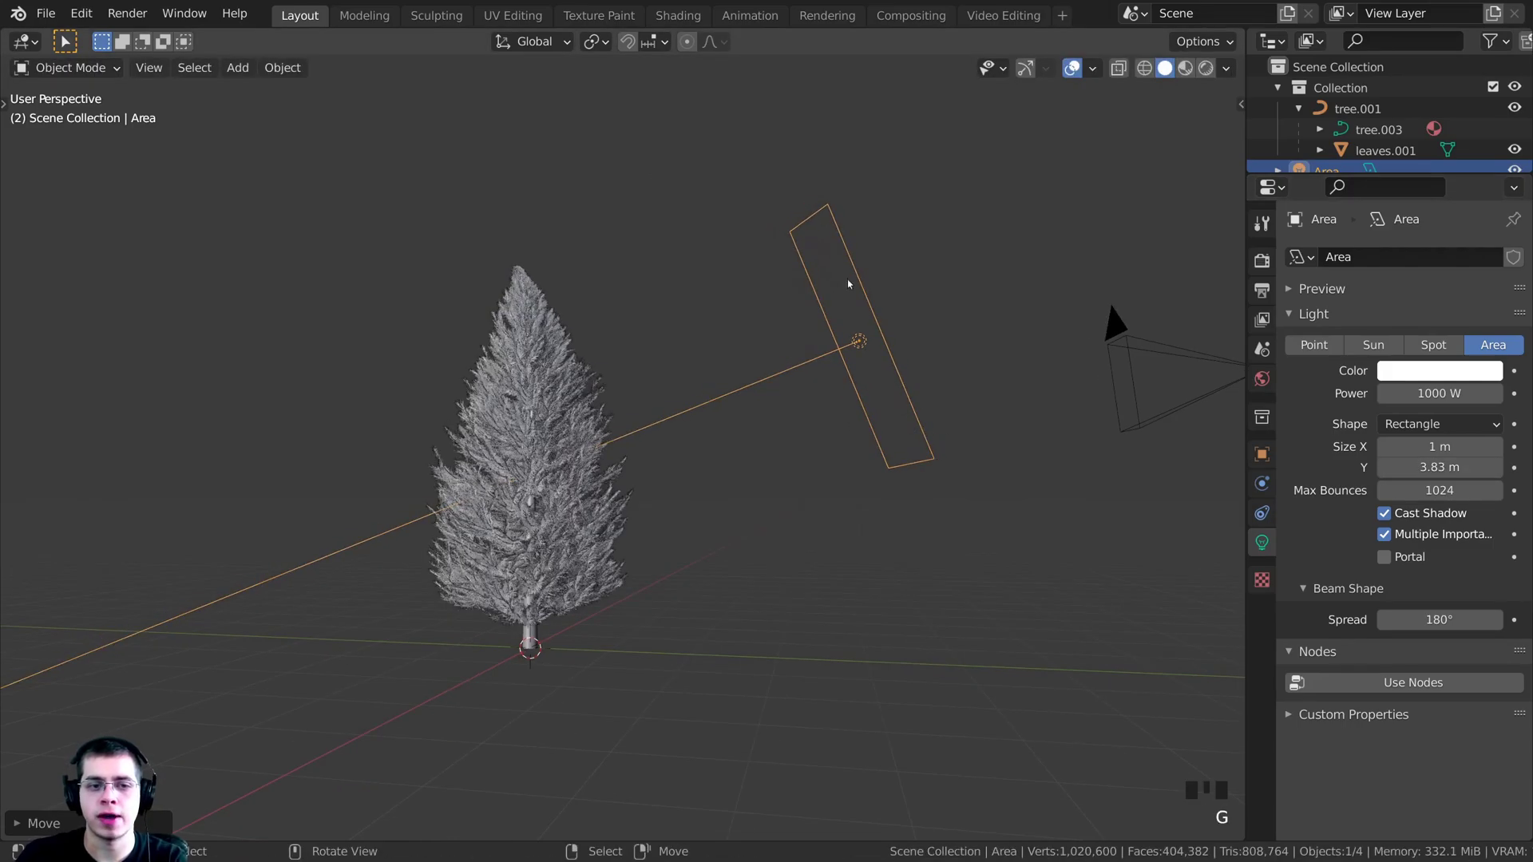
# - Move the area light farther out to the tree's side while previewing its effect in the rendered camera view
pyautogui.press('KP_0')
pyautogui.hotkey('shift', 'z')
pyautogui.press('g')
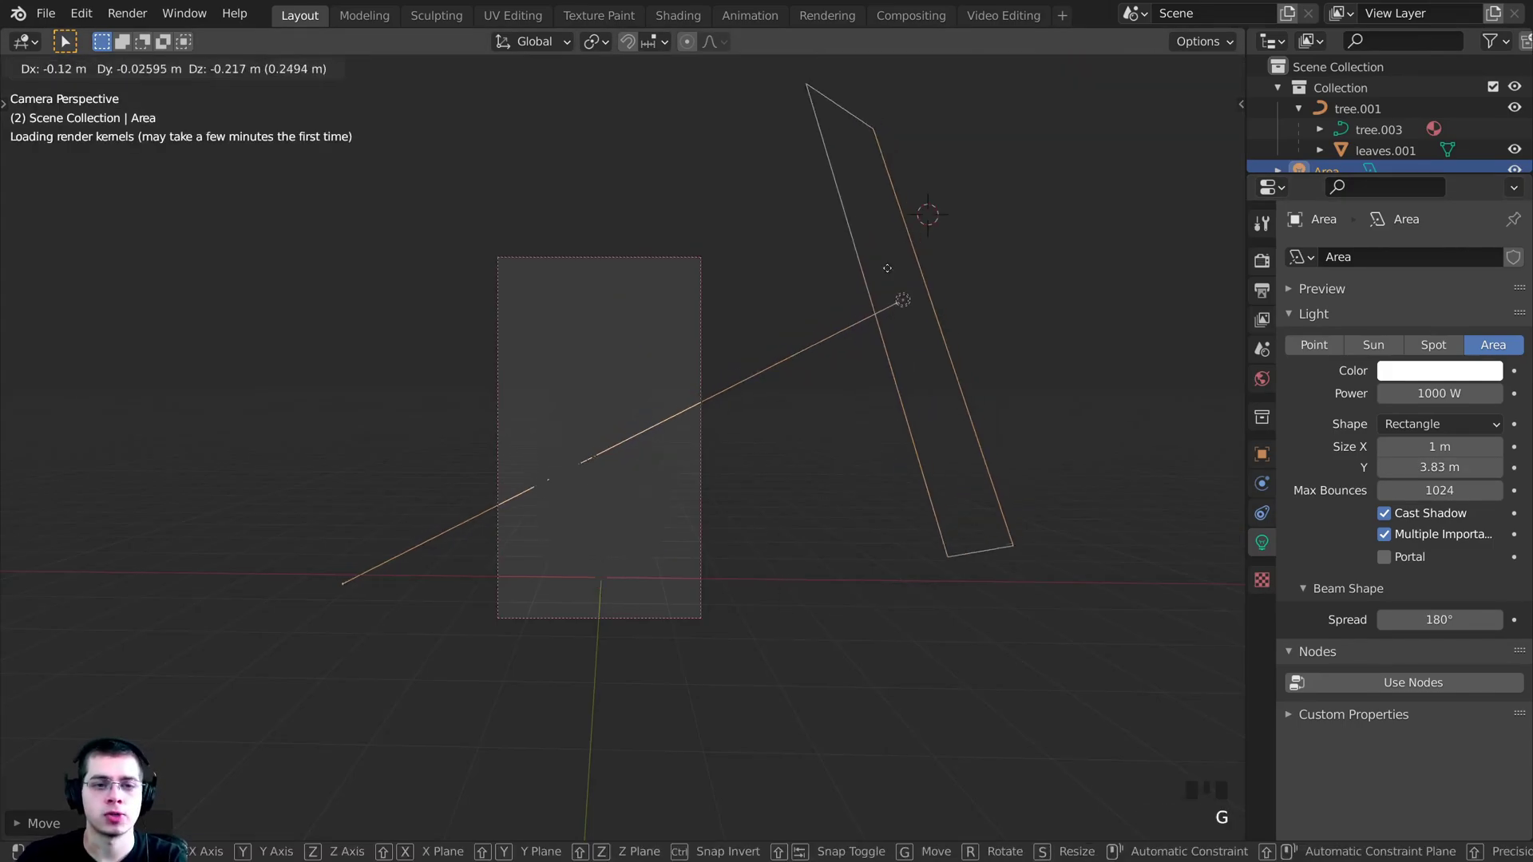
pyautogui.click(1090, 190)
pyautogui.press('g')
pyautogui.click(962, 350)
pyautogui.scroll(1, 971, 356)
pyautogui.press('g')
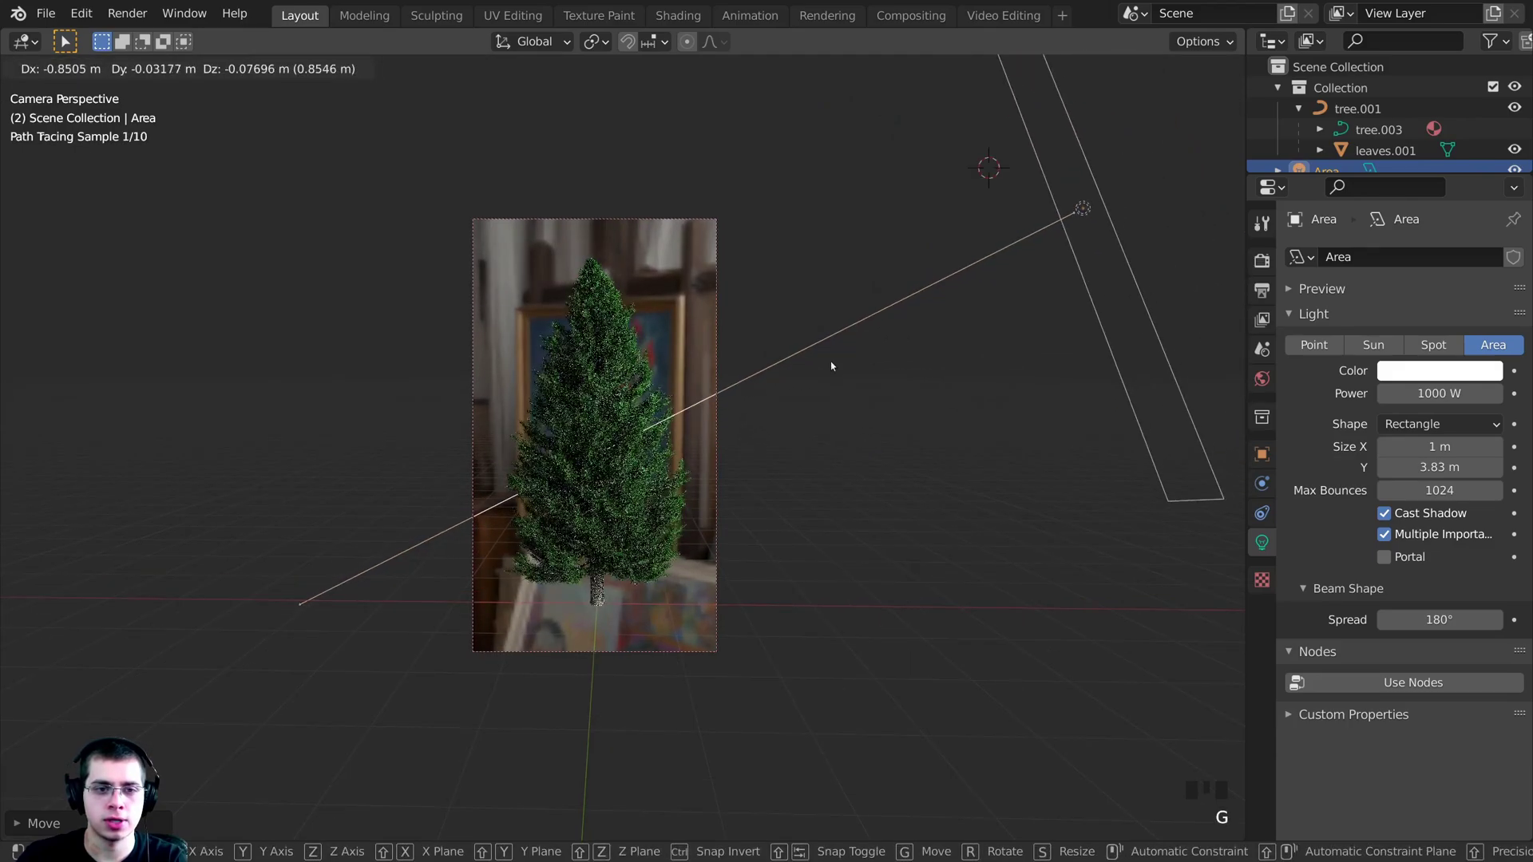
pyautogui.click(831, 367)
pyautogui.press('g')
pyautogui.click(929, 376)
# - Return the viewport to Solid shading and view the area light's placement around the tree from above
pyautogui.scroll(-1, 929, 379)
pyautogui.hotkey('shift', 'z')
pyautogui.moveTo(929, 379); pyautogui.dragTo(1060, 375, button='middle')
pyautogui.scroll(-4, 1046, 411)
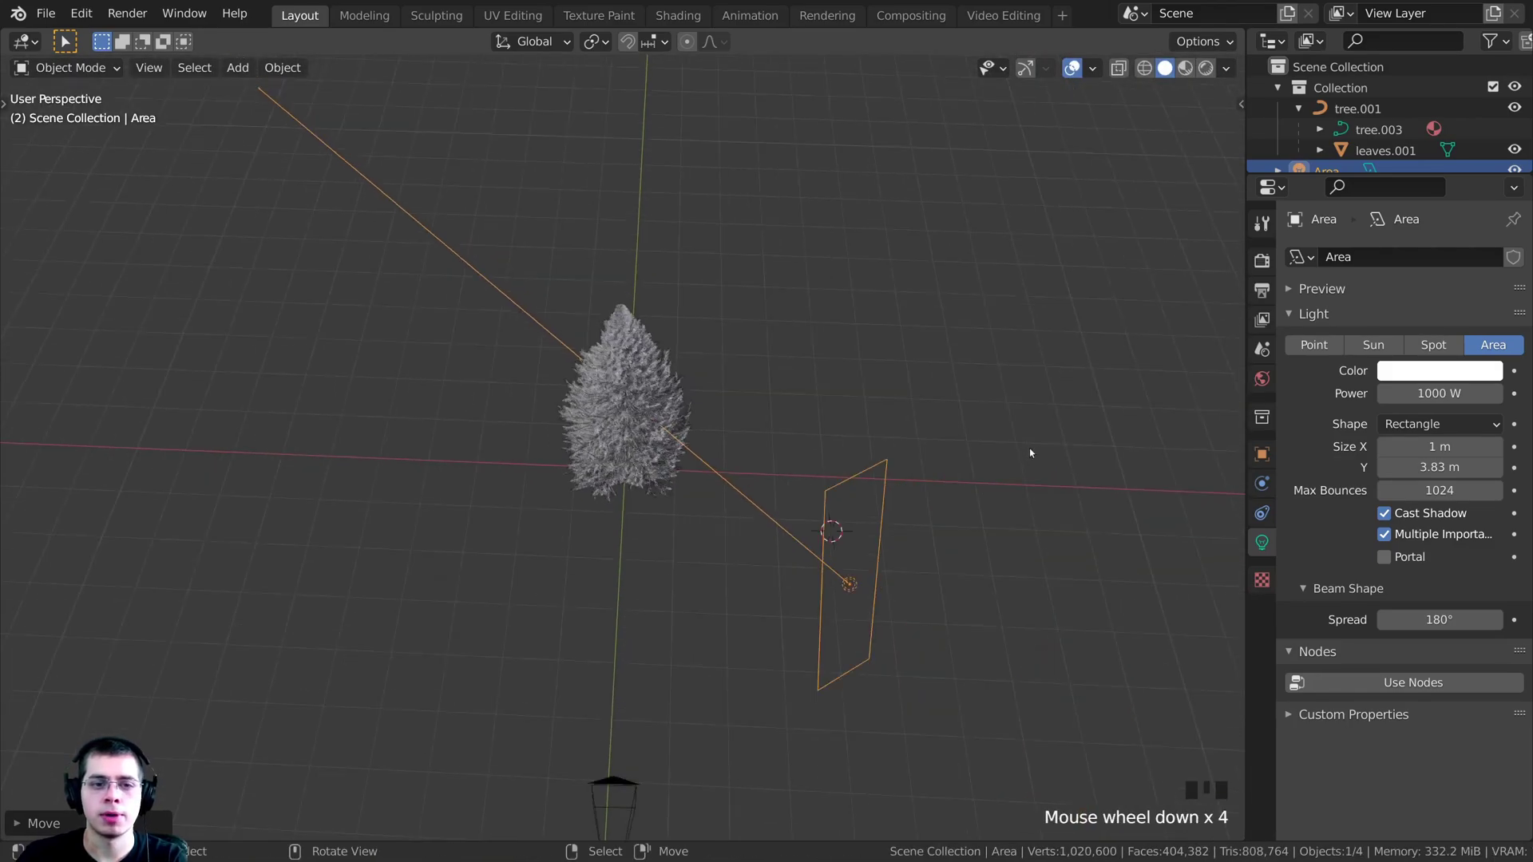
# - Rotate the rectangular area light to face the tree when seen from above, and nudge its position slightly
pyautogui.moveTo(1028, 448); pyautogui.dragTo(984, 542, button='middle')
pyautogui.press('g')
pyautogui.press('r')
pyautogui.press('r')
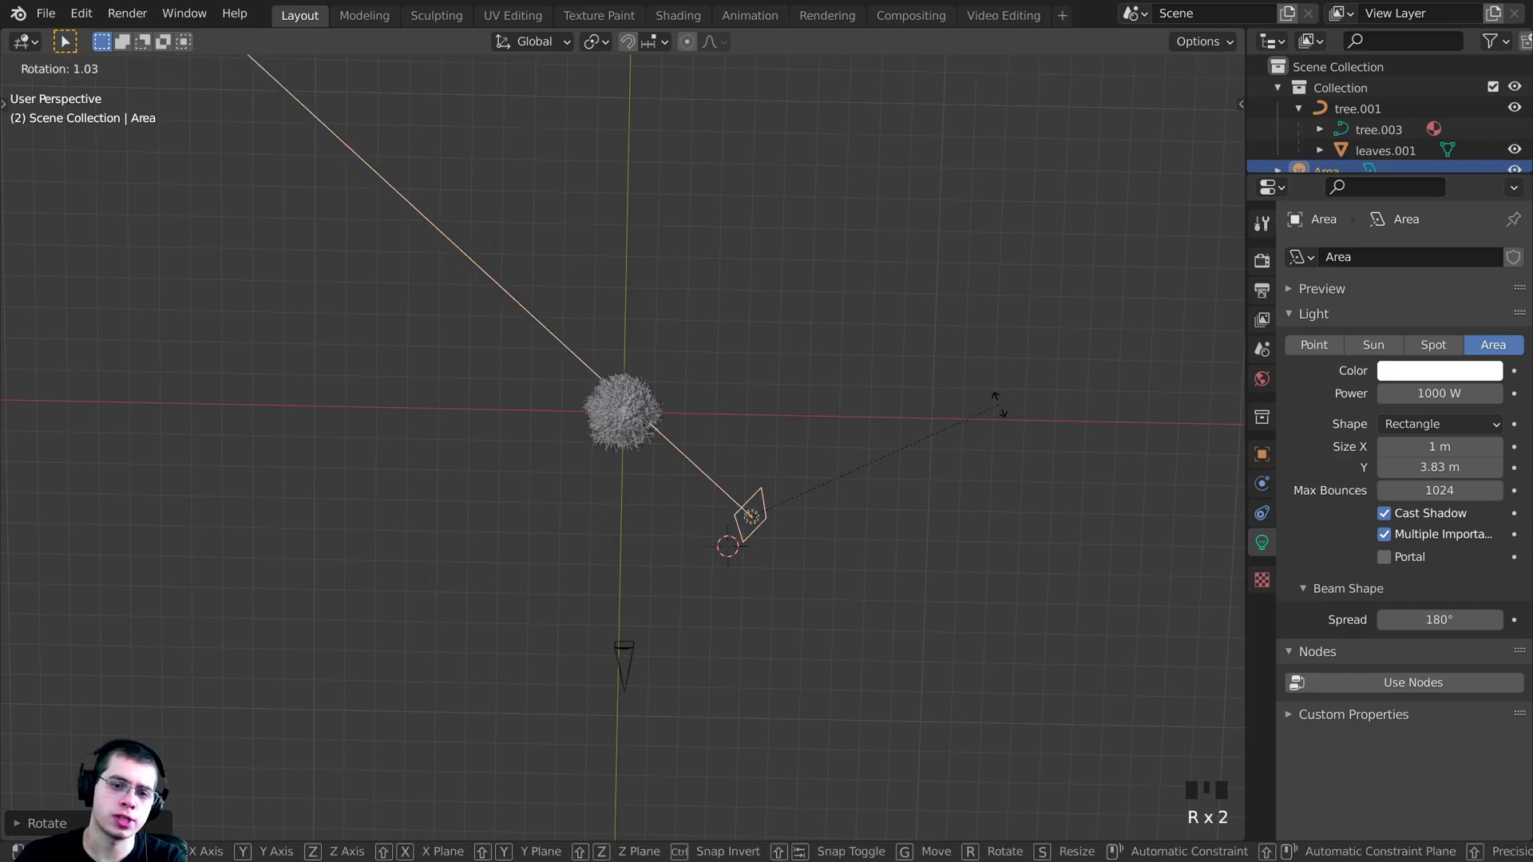
pyautogui.press('r')
pyautogui.click(995, 416)
pyautogui.press('g')
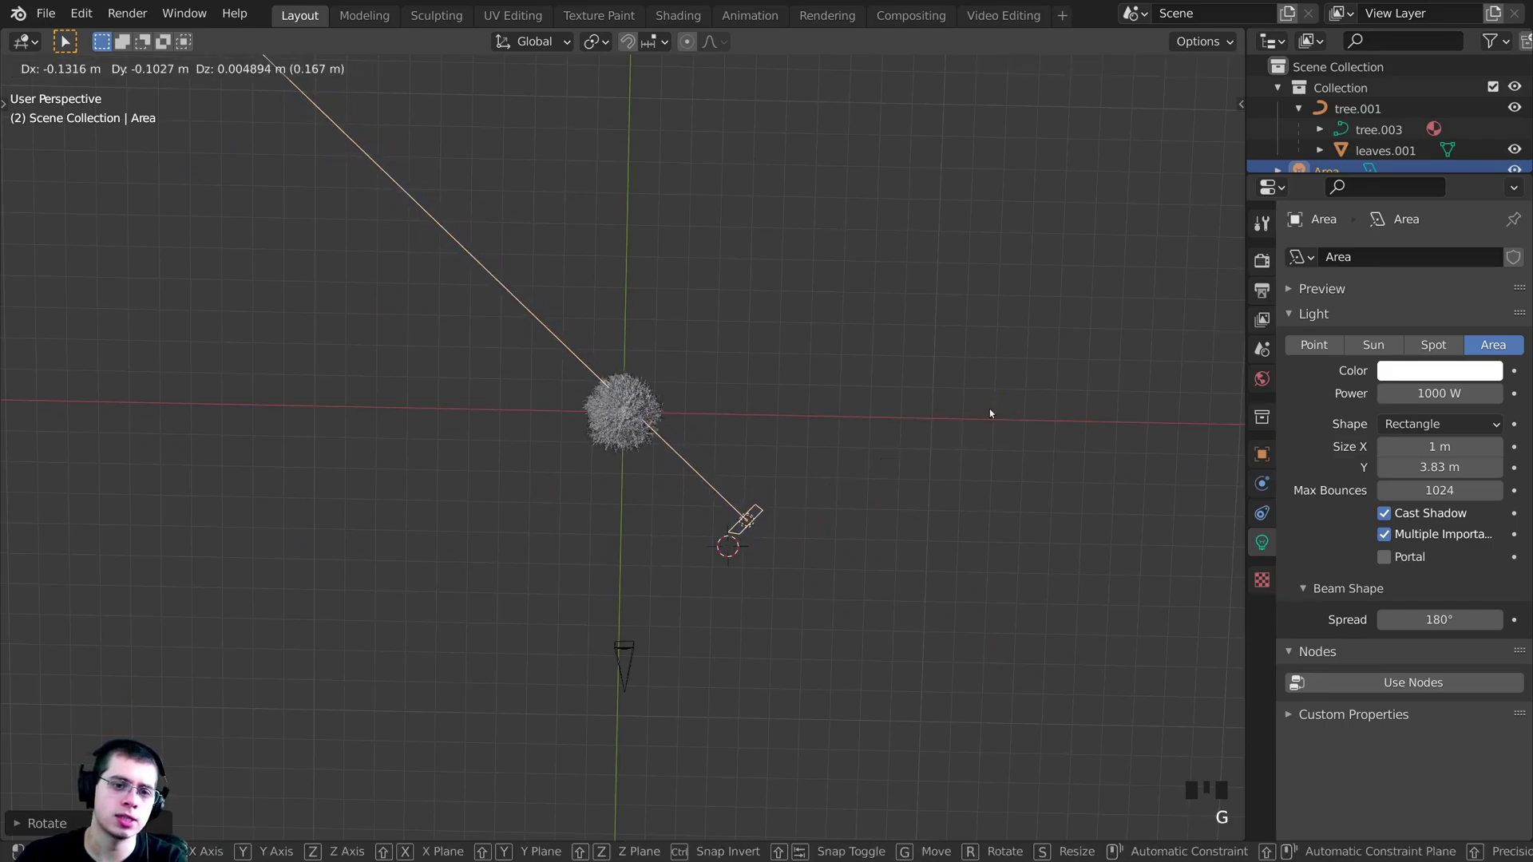
pyautogui.click(989, 412)
# - Preview the area light's effect on the tree in the rendered camera view and inspect it up close
pyautogui.press('KP_0')
pyautogui.hotkey('shift', 'z')
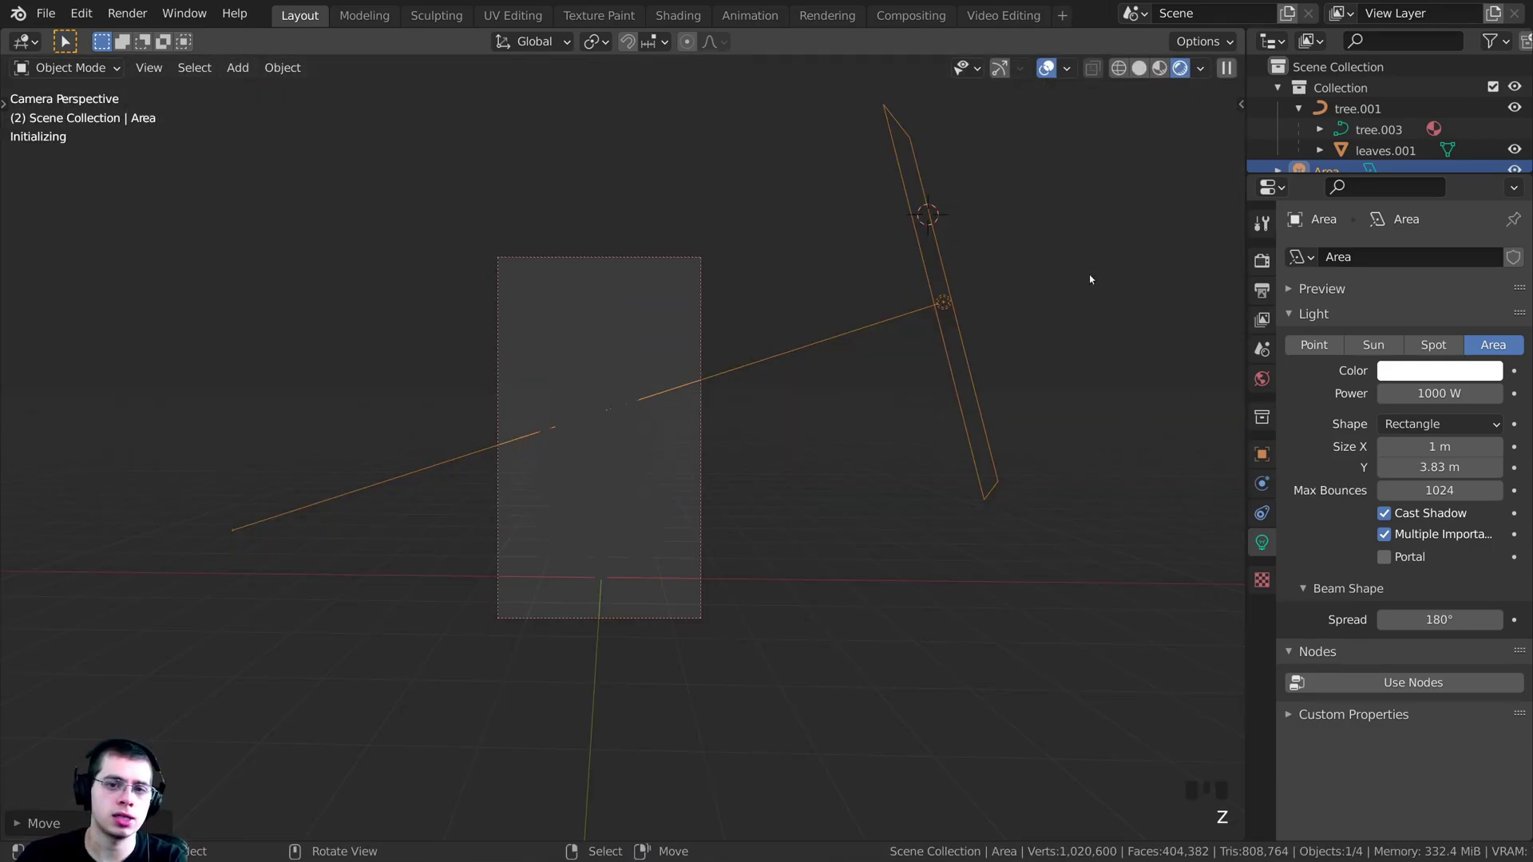
pyautogui.scroll(5, 798, 315)
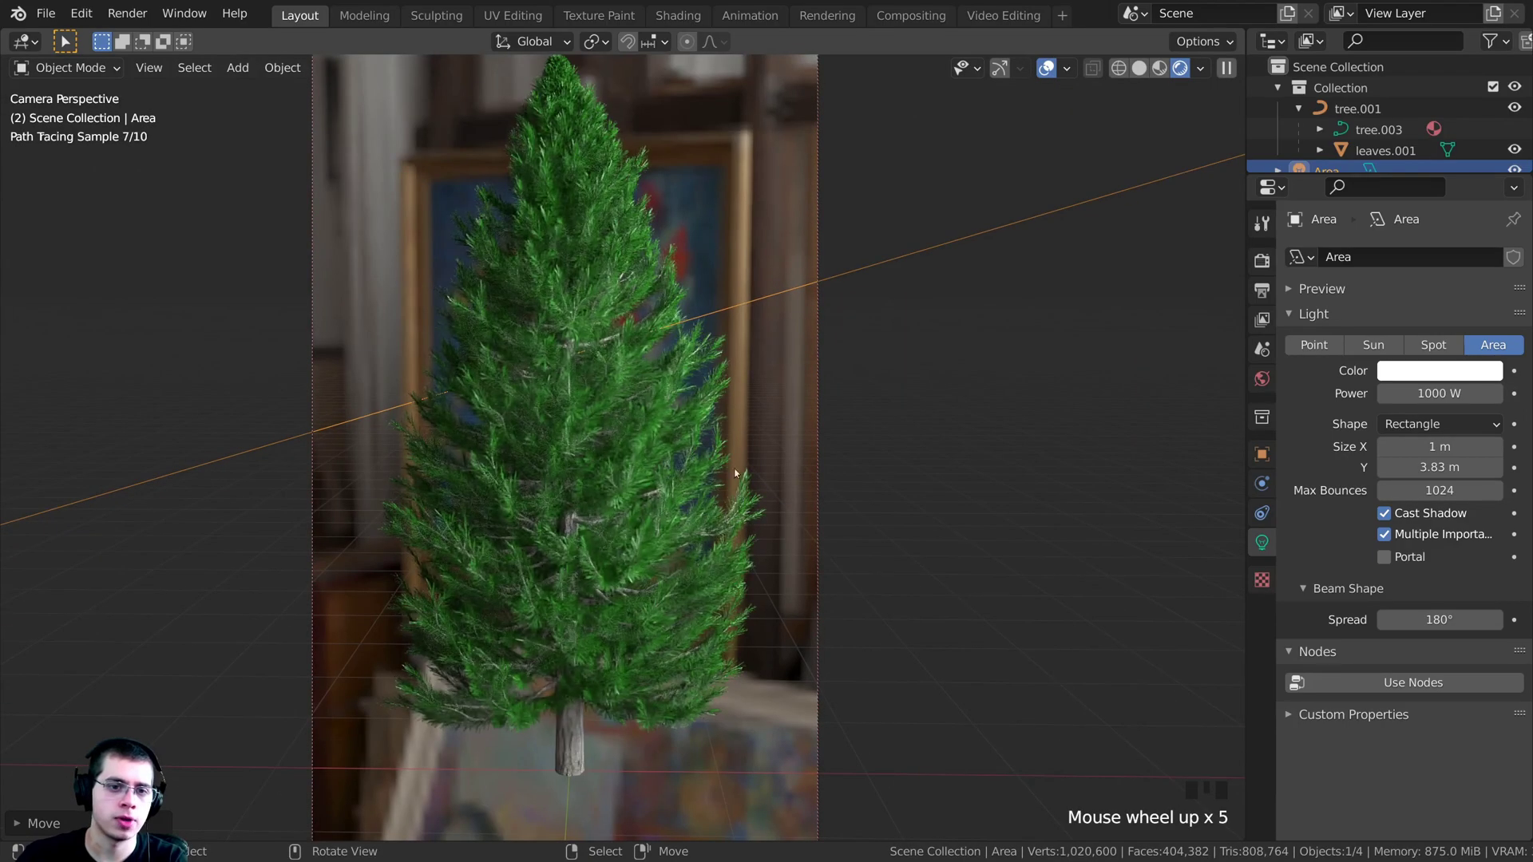
pyautogui.scroll(-2, 736, 473)
pyautogui.keyDown('shift'); pyautogui.moveTo(735, 472); pyautogui.dragTo(775, 431, button='middle'); pyautogui.keyUp('shift')
pyautogui.scroll(1, 778, 205)
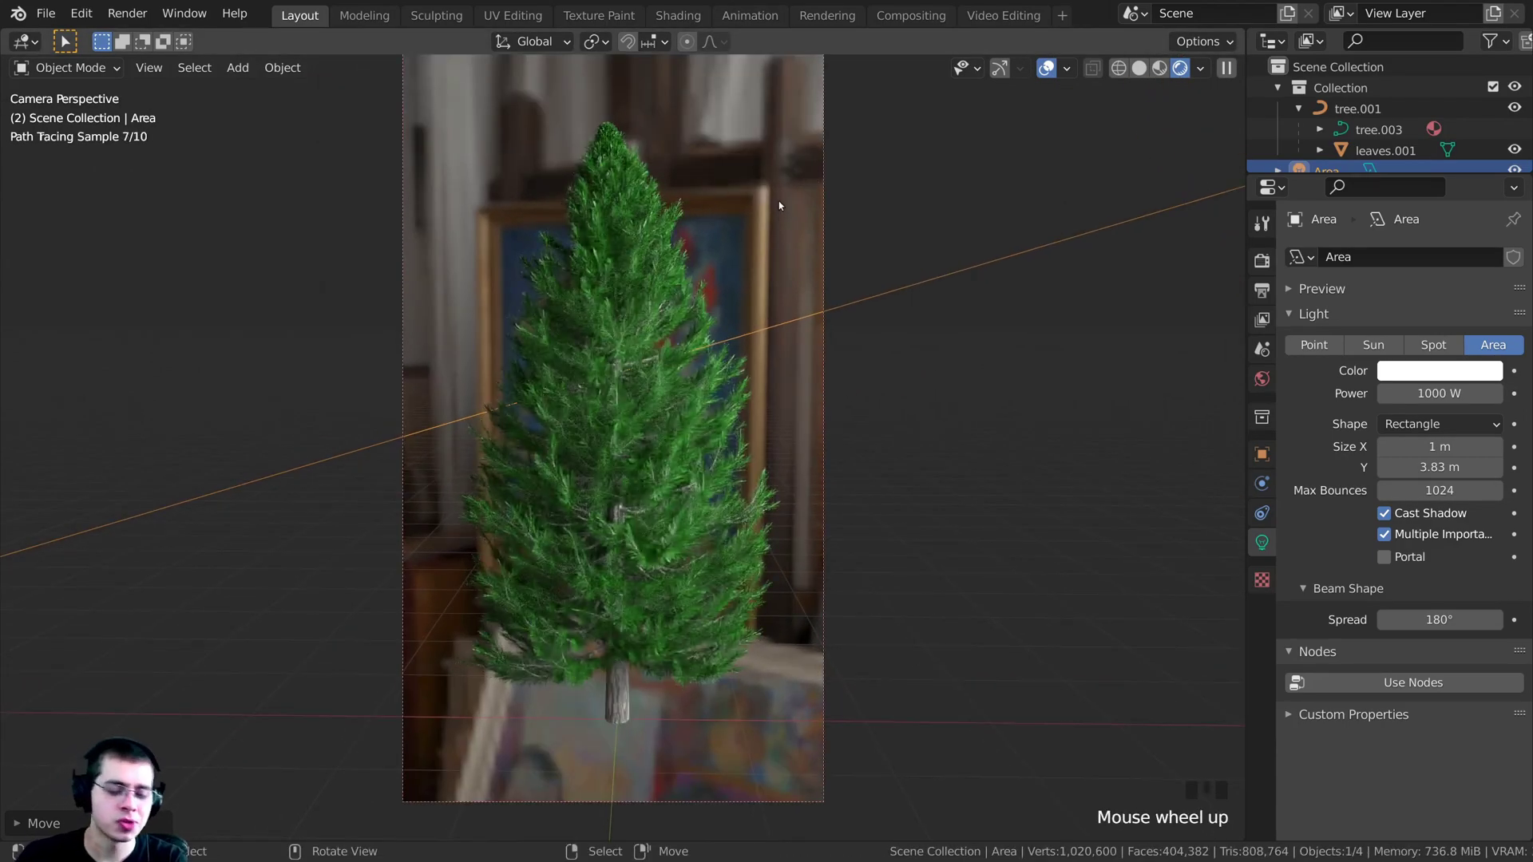
# - Save the Christmas tree file and return the viewport to Solid shading
pyautogui.hotkey('ctrl', 's')
pyautogui.press('z')
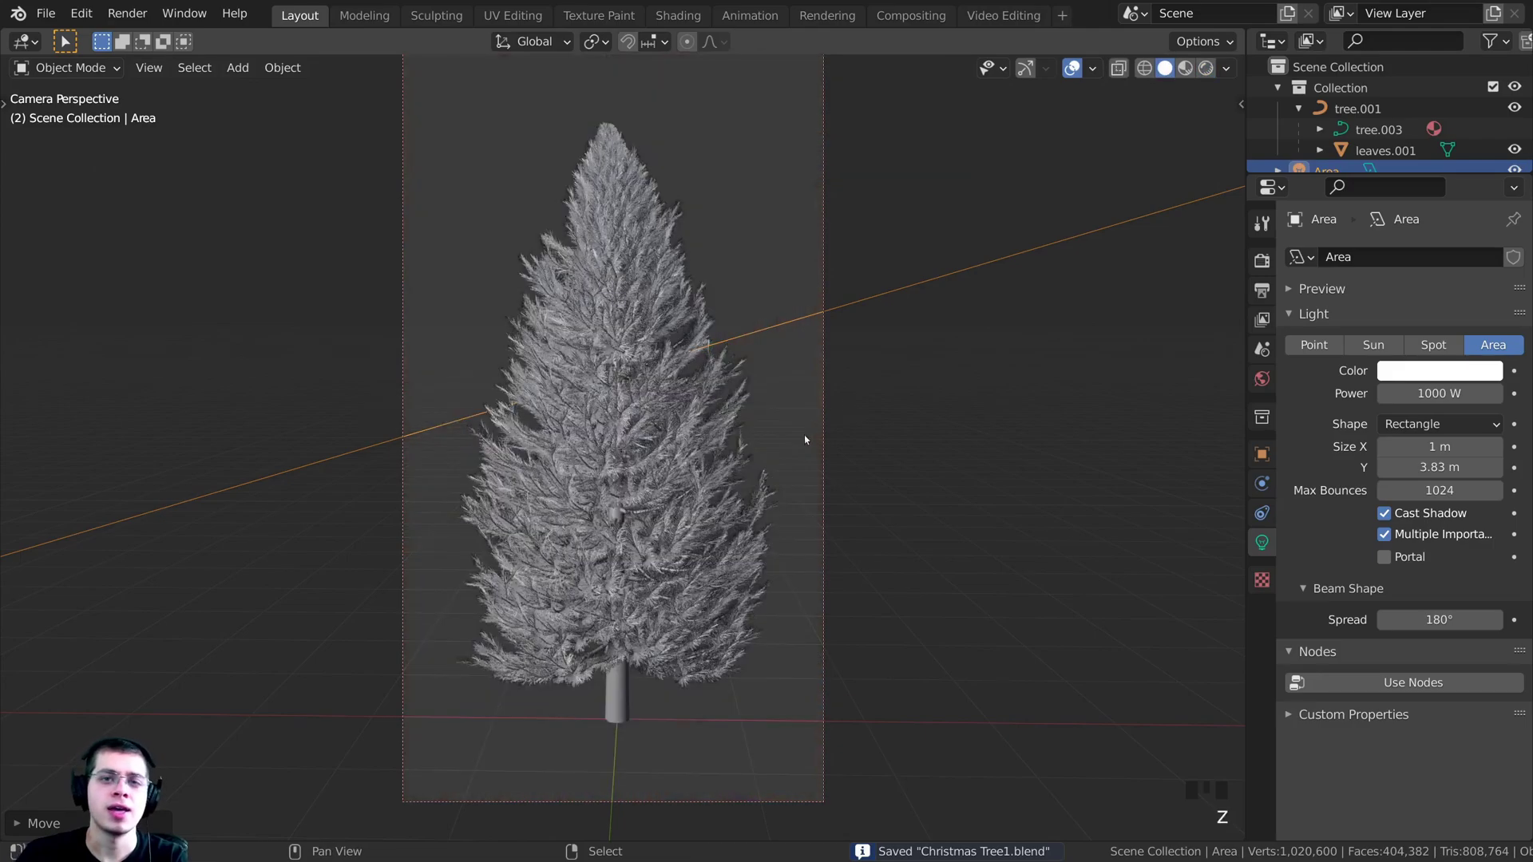
pyautogui.keyDown('shift'); pyautogui.moveTo(805, 439); pyautogui.dragTo(827, 464, button='middle'); pyautogui.keyUp('shift')
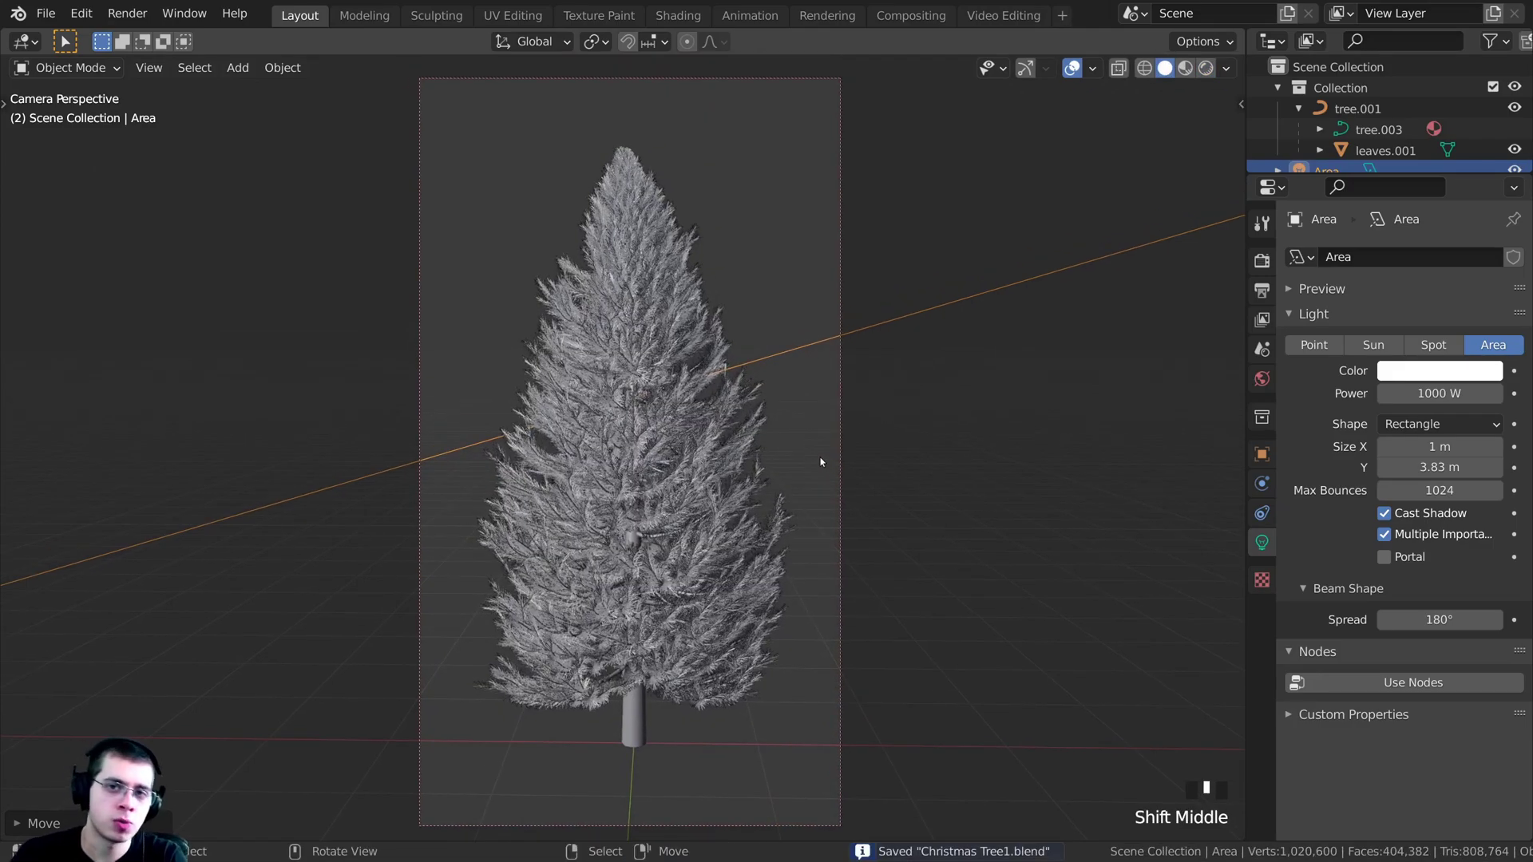
pyautogui.keyDown('shift'); pyautogui.moveTo(814, 239); pyautogui.dragTo(815, 223, button='middle'); pyautogui.keyUp('shift')
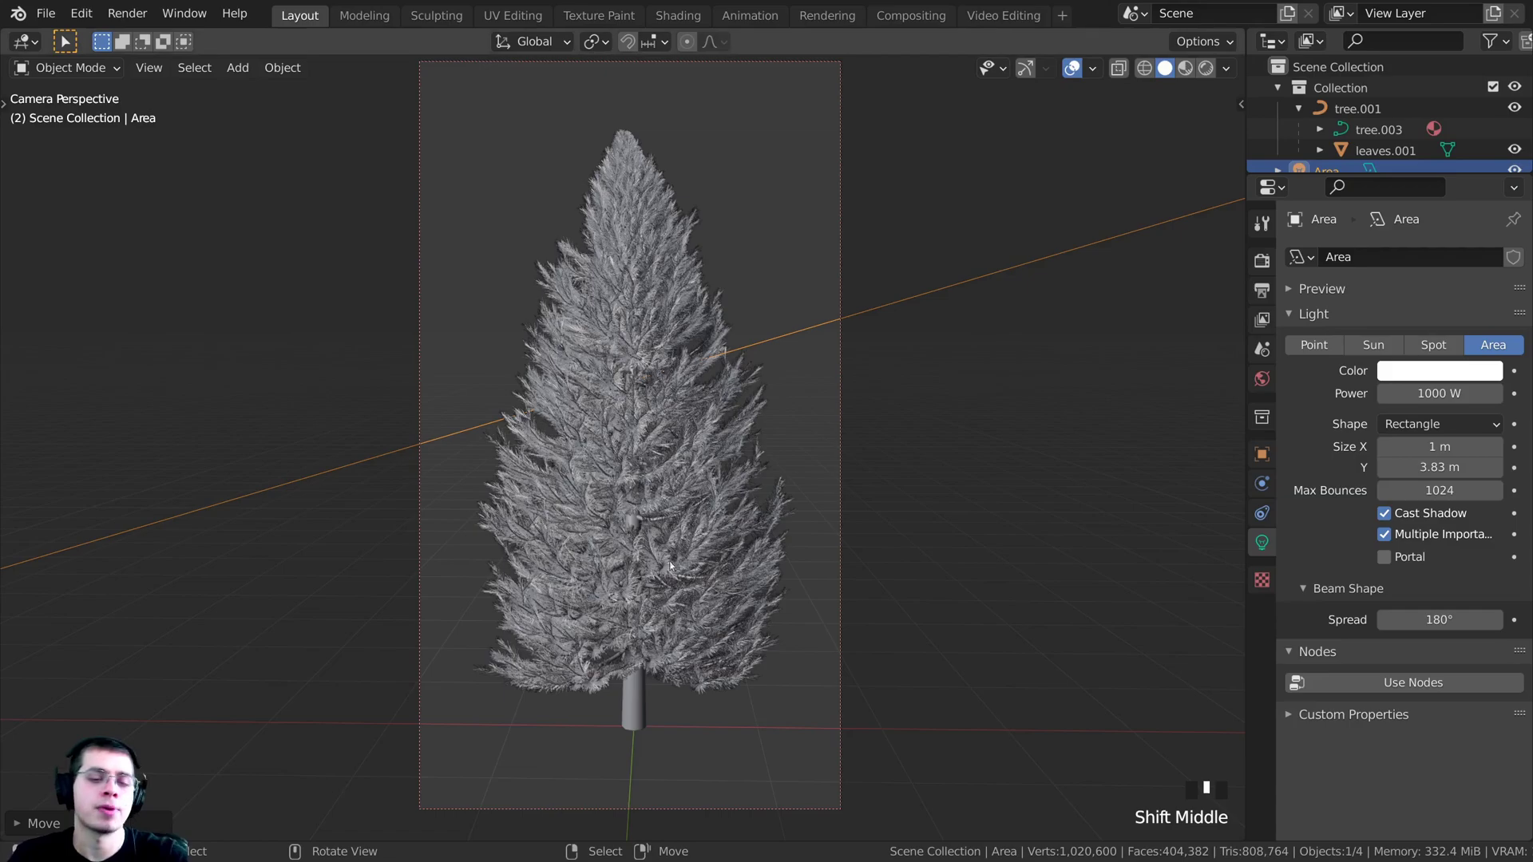
# - Advance the timeline to frame 3 and save the file again, with the viewport set back to the camera view
pyautogui.moveTo(792, 401); pyautogui.dragTo(628, 583, button='middle')
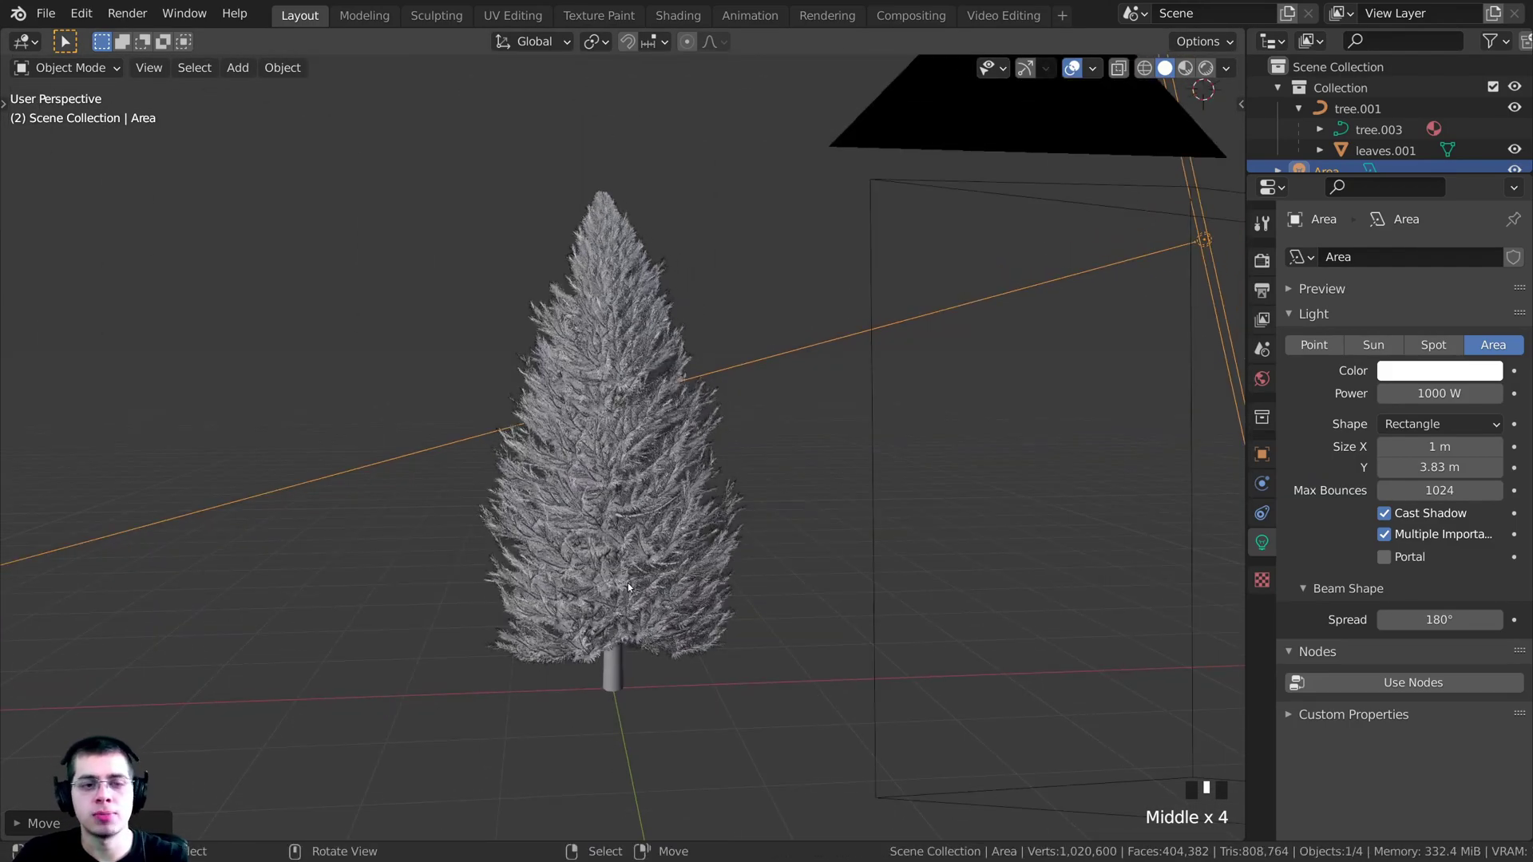
pyautogui.moveTo(589, 283); pyautogui.dragTo(800, 297, button='middle')
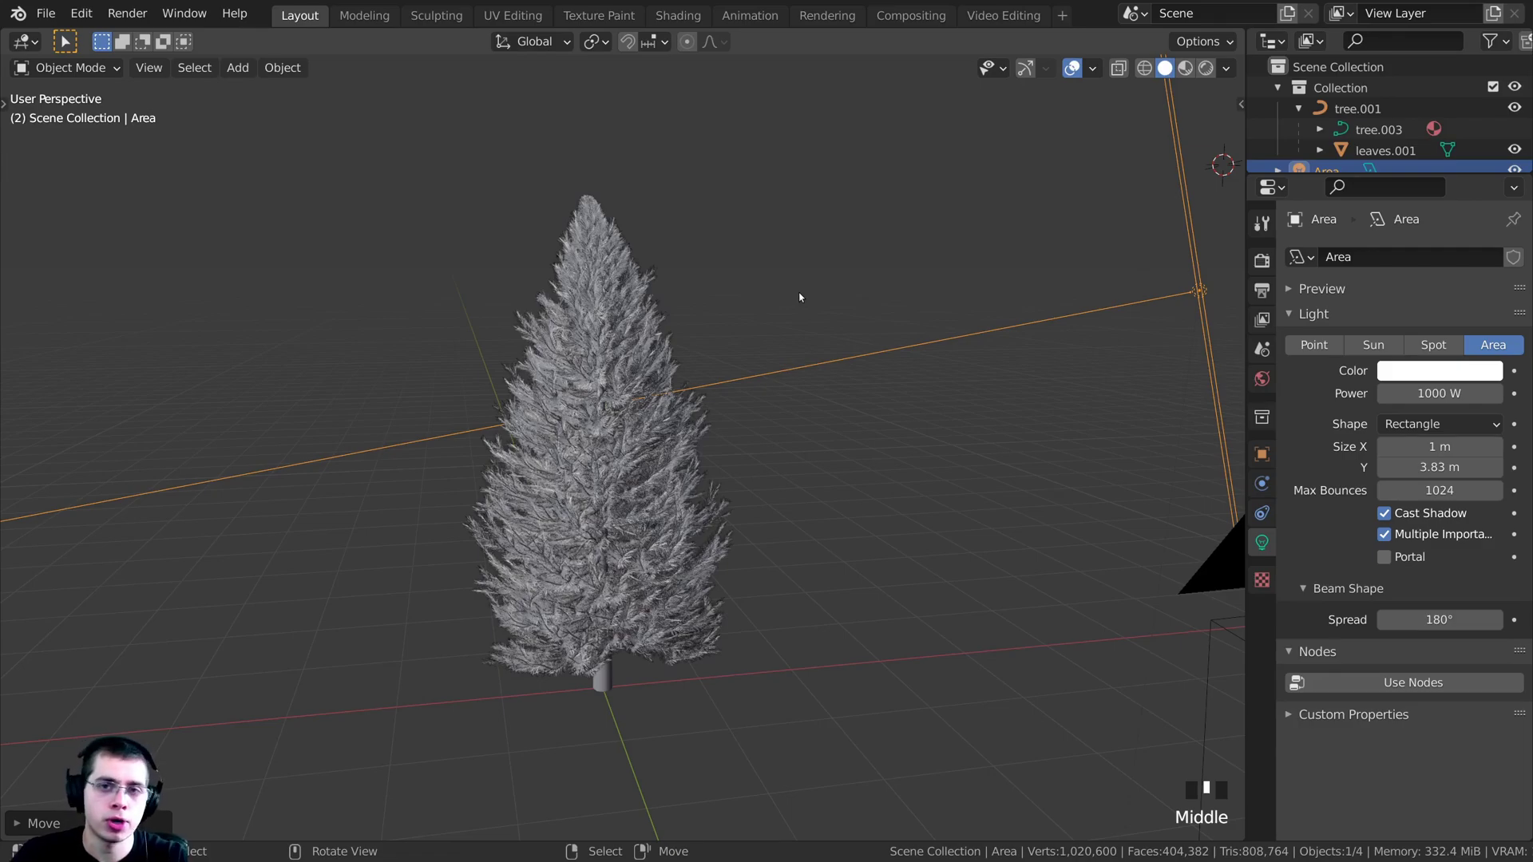
pyautogui.moveTo(788, 294); pyautogui.dragTo(841, 265, button='middle')
pyautogui.press('Right')
pyautogui.hotkey('ctrl', 's')
pyautogui.scroll(-2, 833, 260)
pyautogui.press('KP_0')
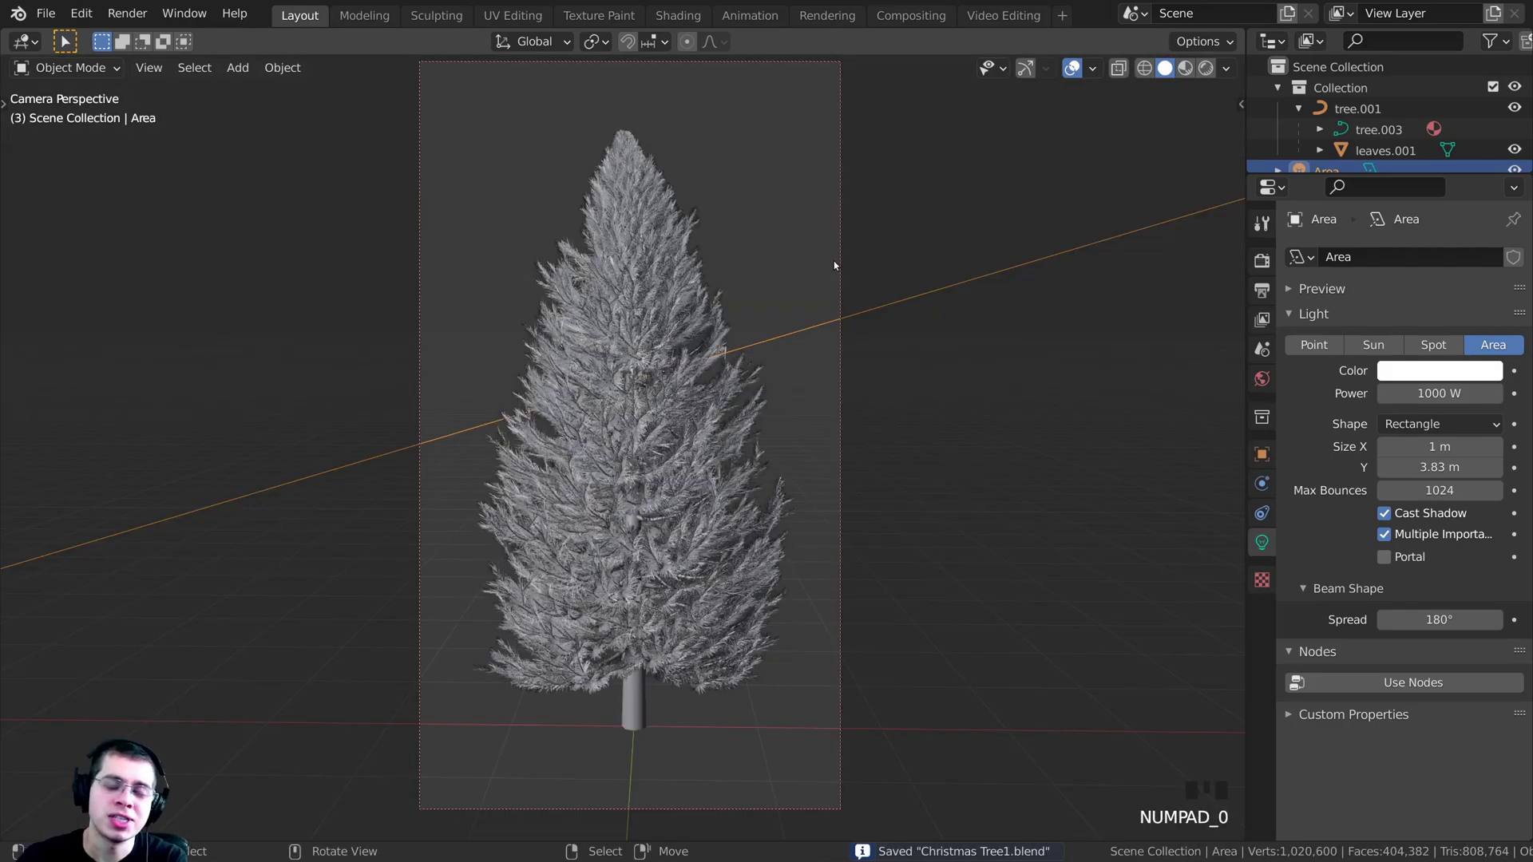